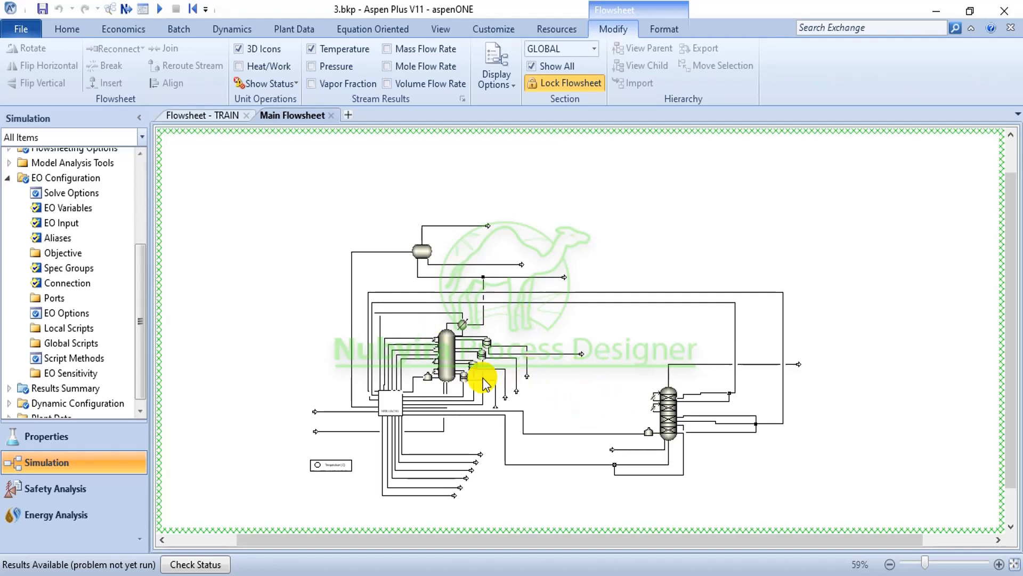
Open the input specifications of feed stream 13 entering the TRAIN hierarchy on the main flowsheet
scroll(493, 383, up, 3)
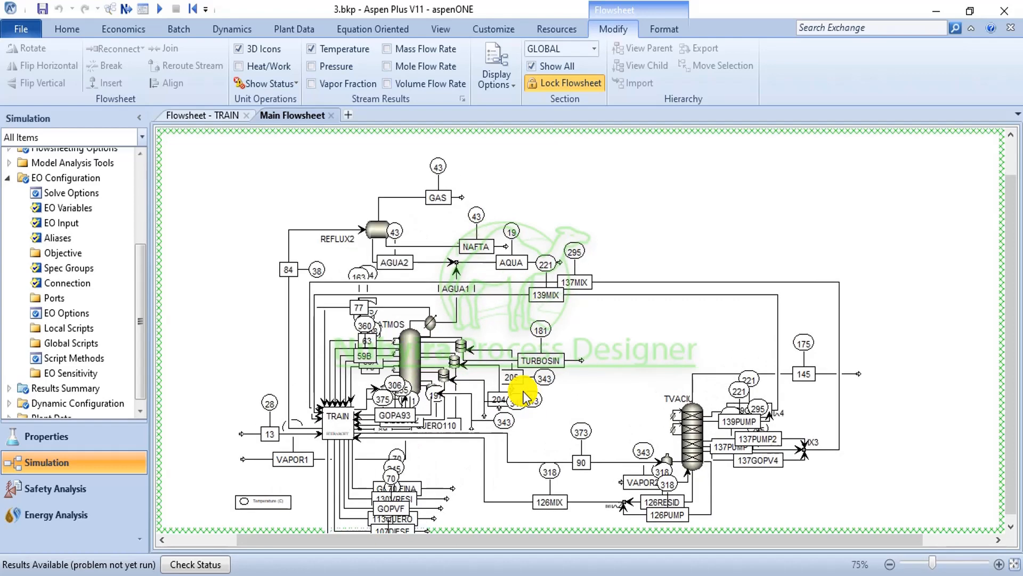
scroll(525, 397, up, 1)
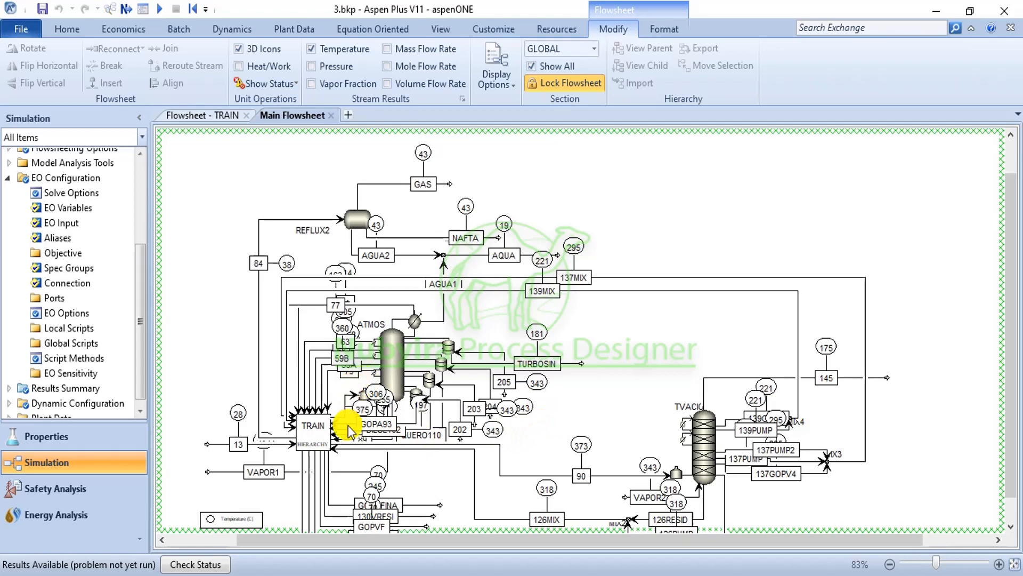
scroll(343, 418, up, 1)
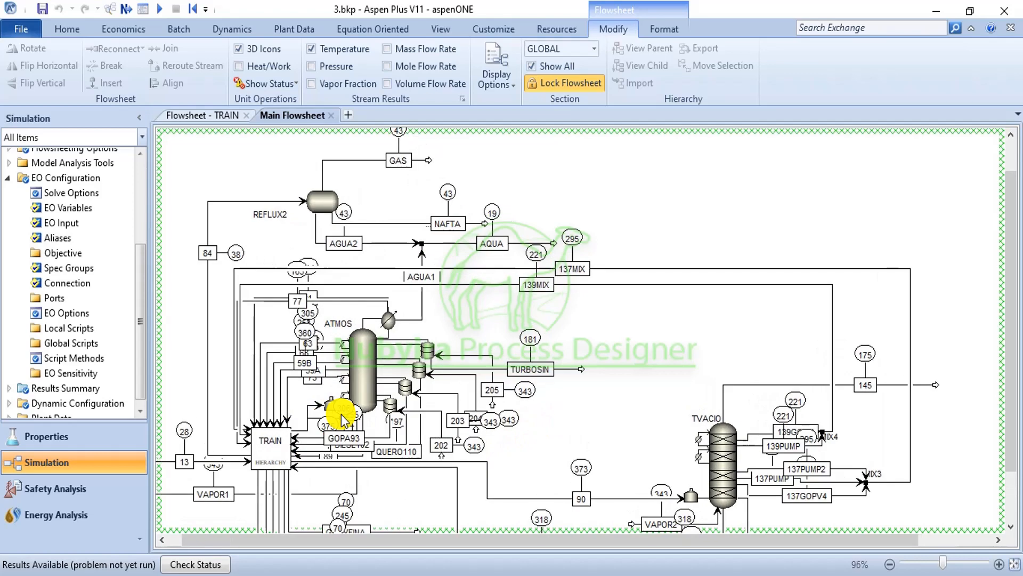
click(201, 467)
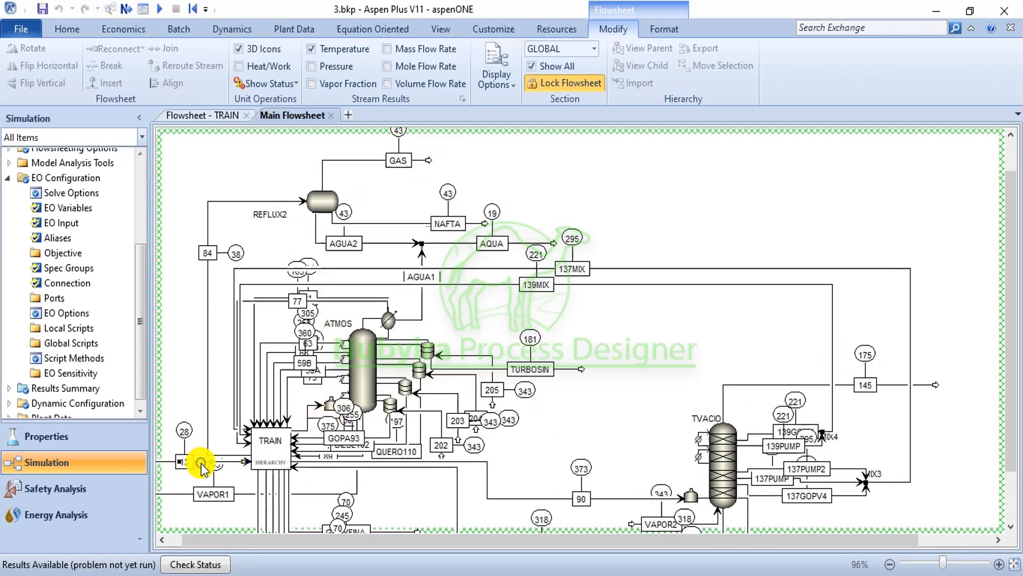
right_click(200, 467)
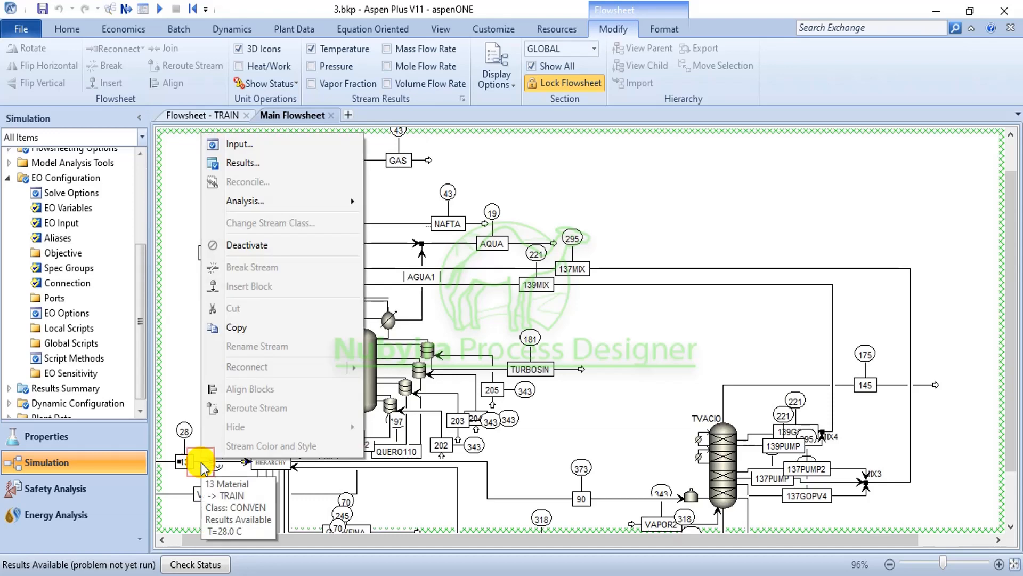
click(292, 149)
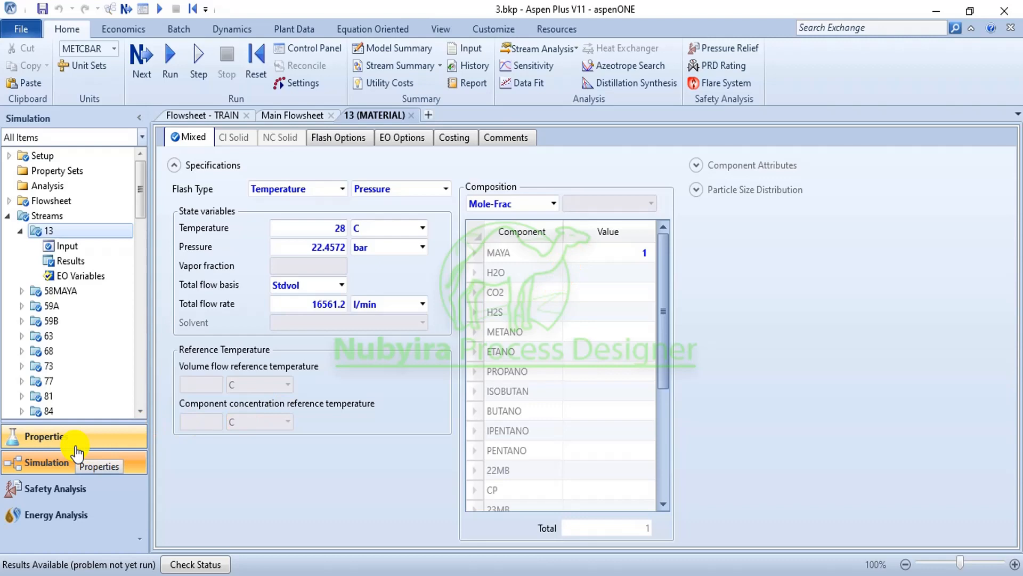
Return to the main flowsheet and open the configuration of the ATMOS column
click(279, 117)
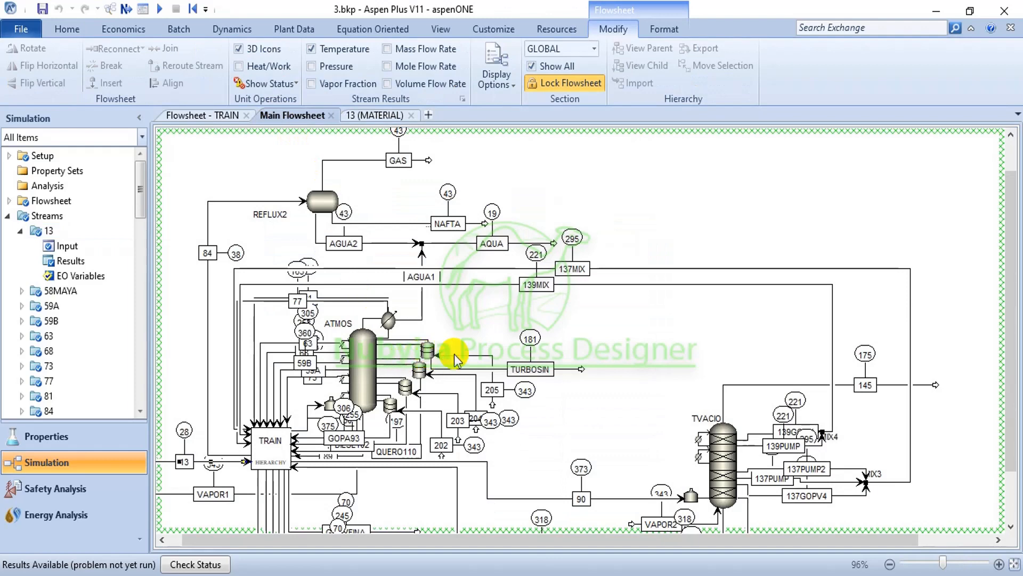
scroll(461, 356, down, 1)
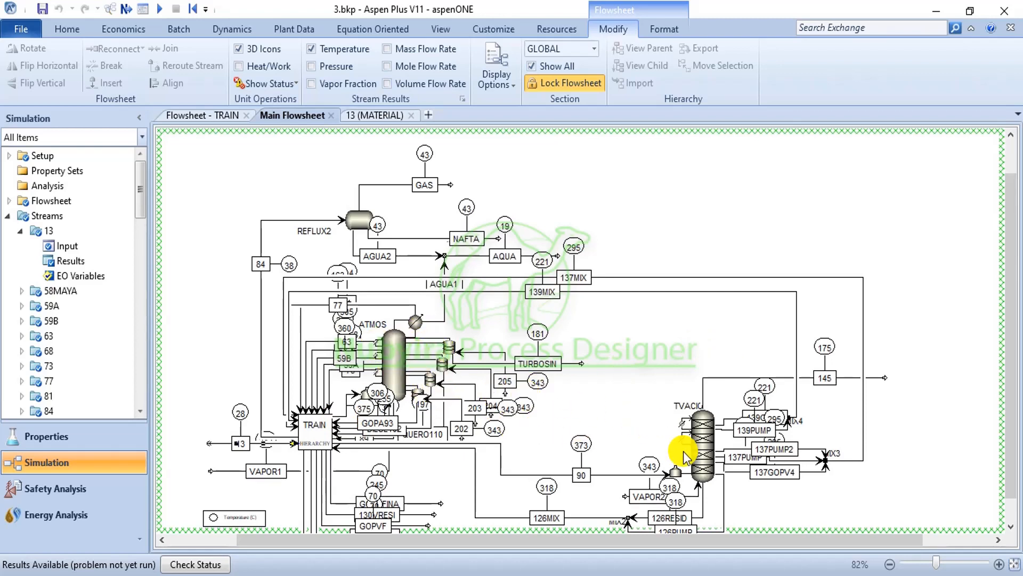
click(698, 423)
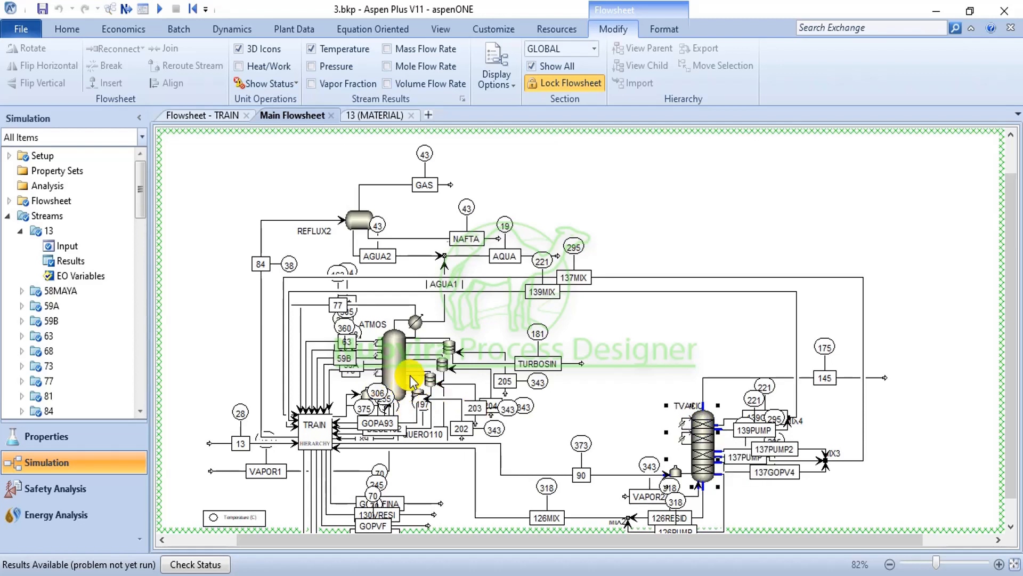
click(396, 353)
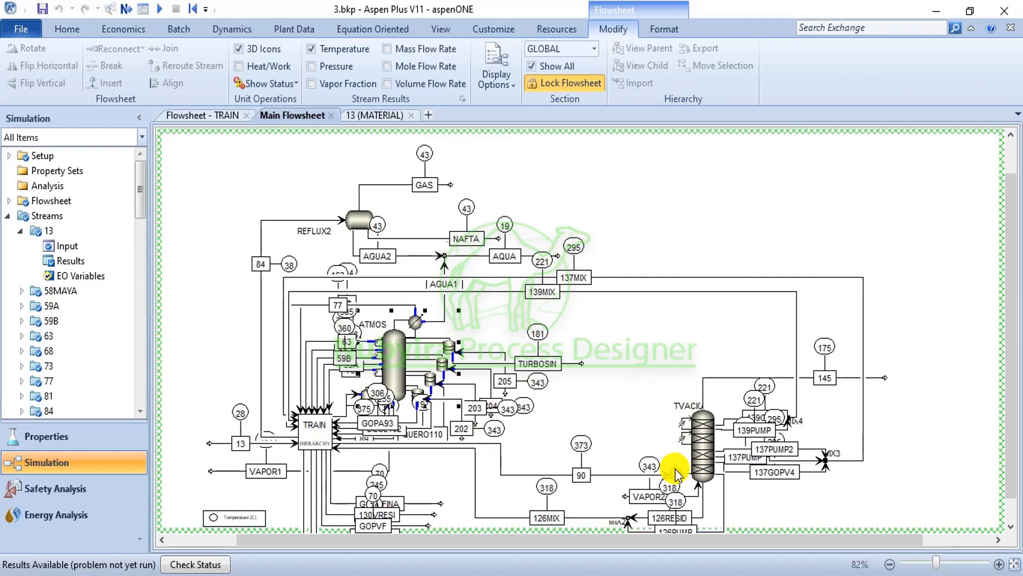
double_click(397, 360)
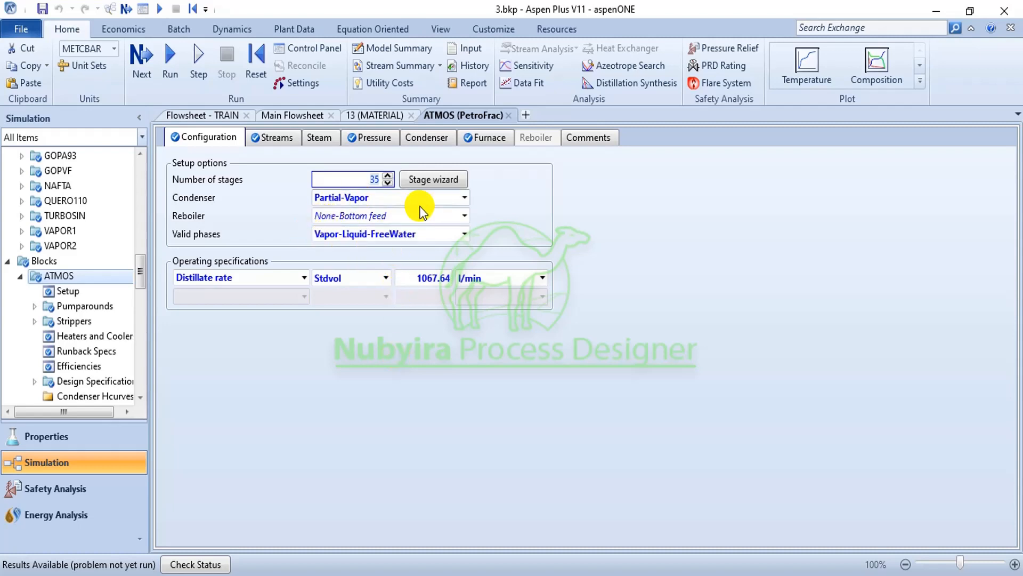
View the ATMOS column's Strippers list, look through the block's other forms, and expand the Strippers folder
click(87, 305)
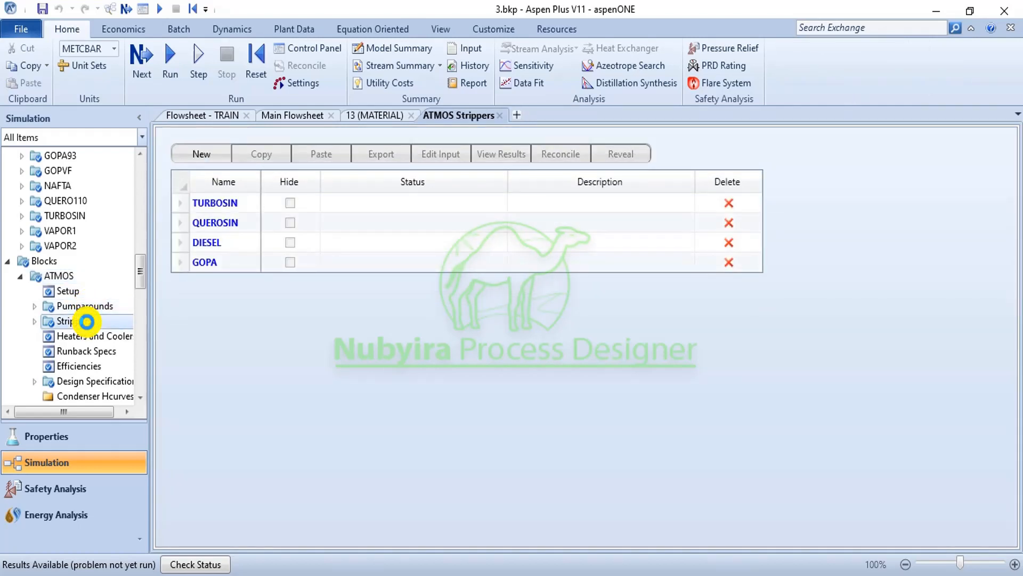
scroll(89, 325, down, 2)
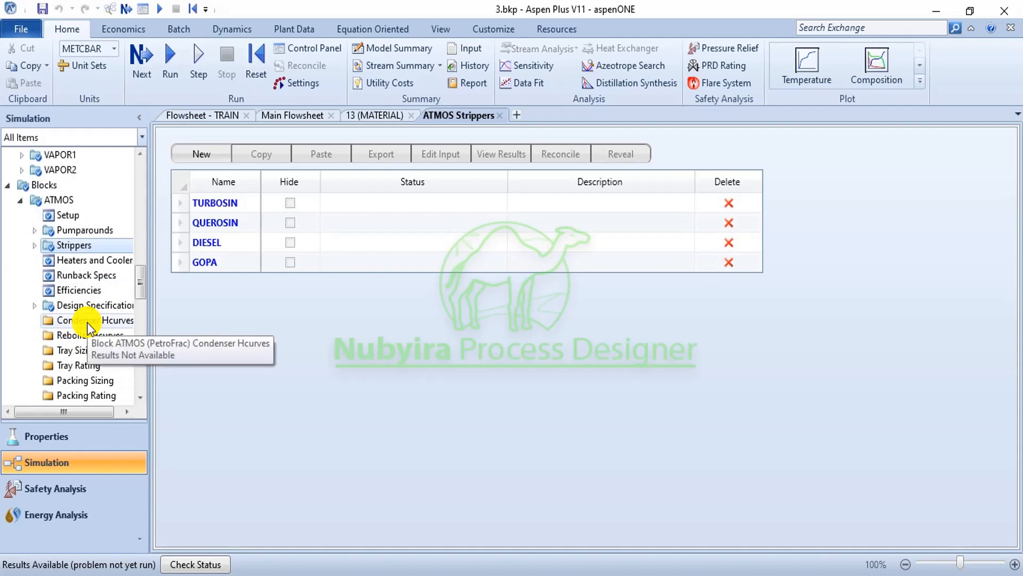
scroll(88, 319, down, 5)
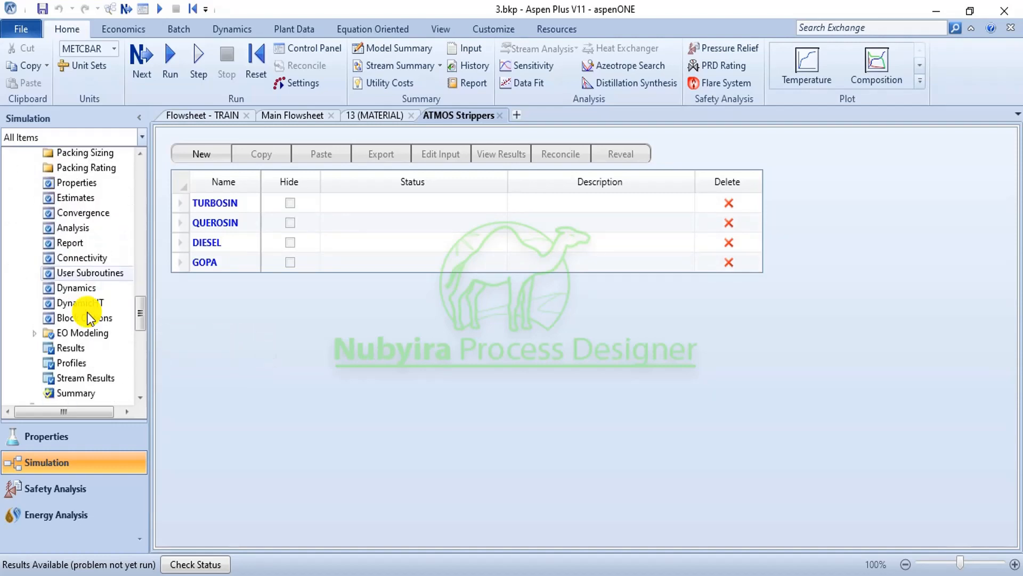
scroll(100, 269, down, 1)
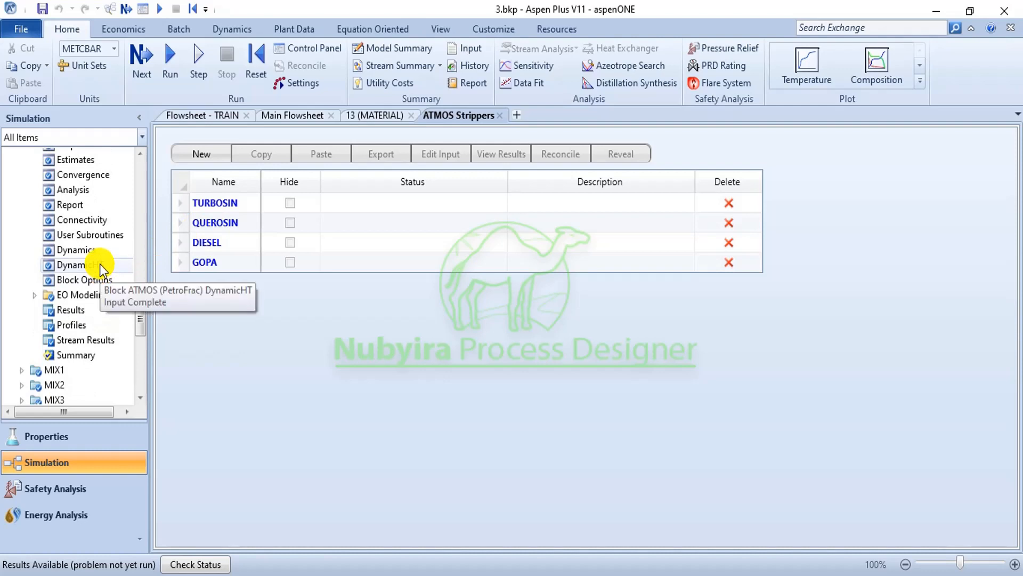
scroll(100, 264, up, 4)
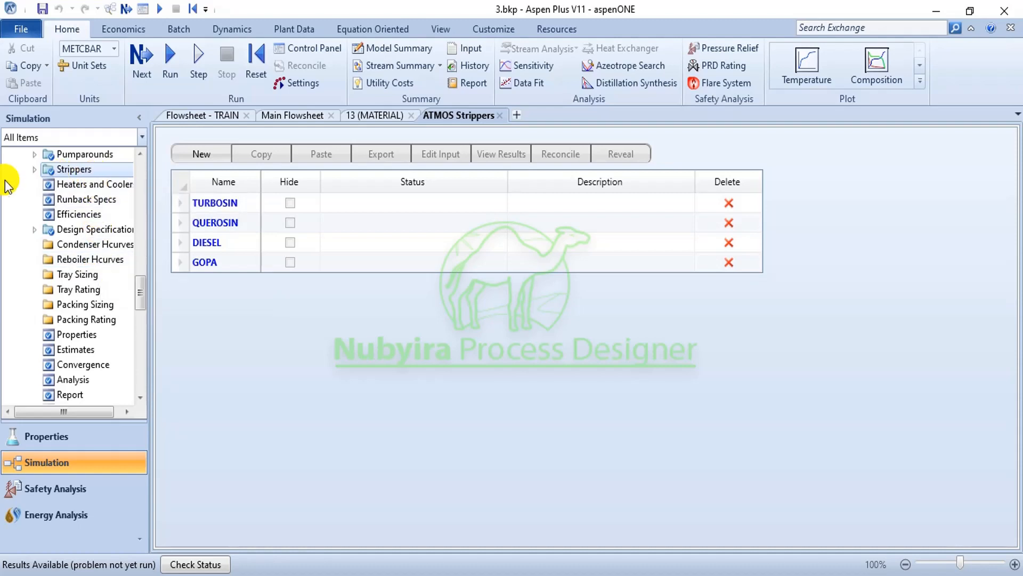
click(33, 169)
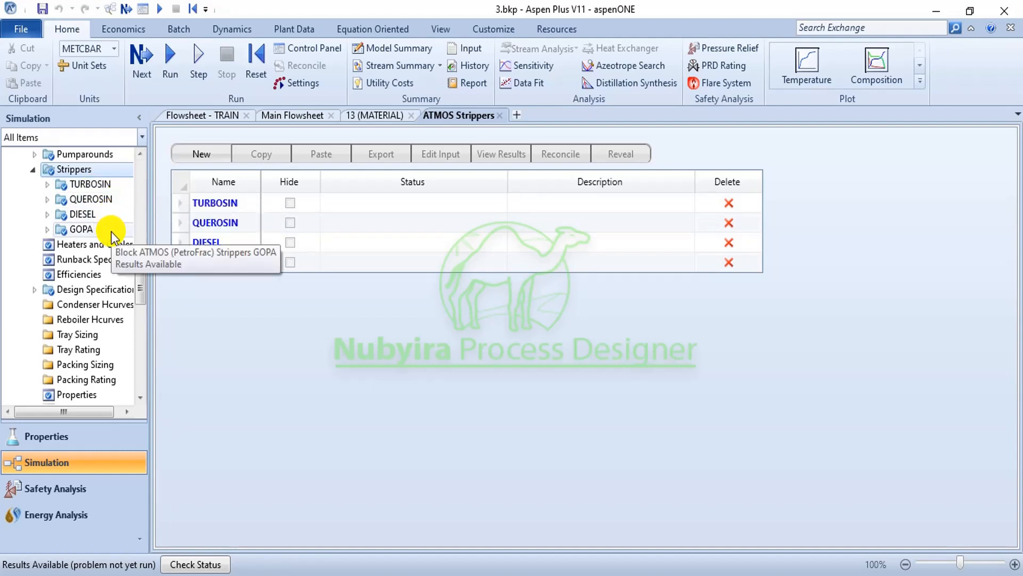
Open the TVACIO column from the main flowsheet and view its furnace specifications
click(300, 118)
click(704, 442)
scroll(777, 468, up, 2)
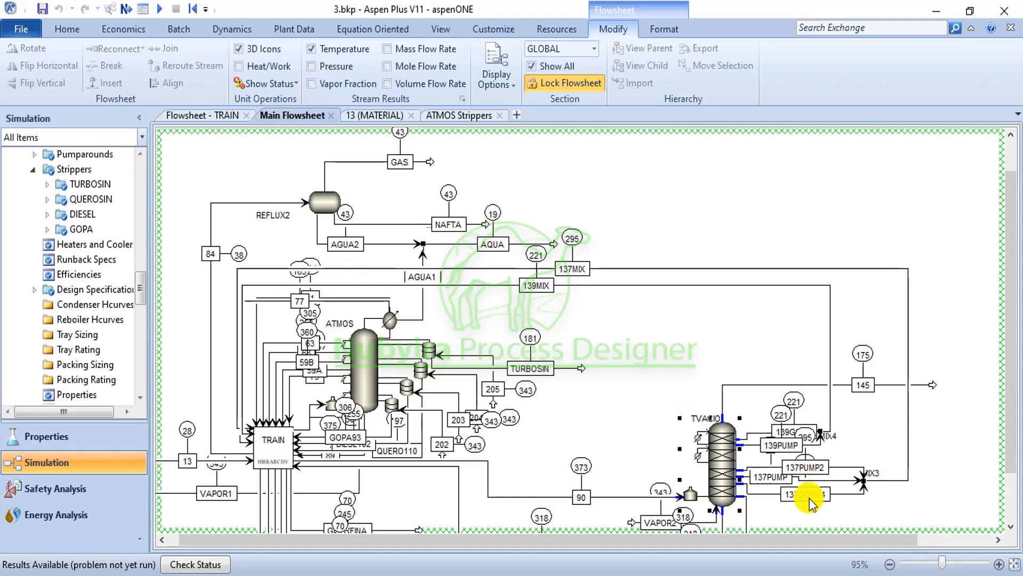
drag(1014, 359, 1022, 421)
scroll(885, 327, up, 1)
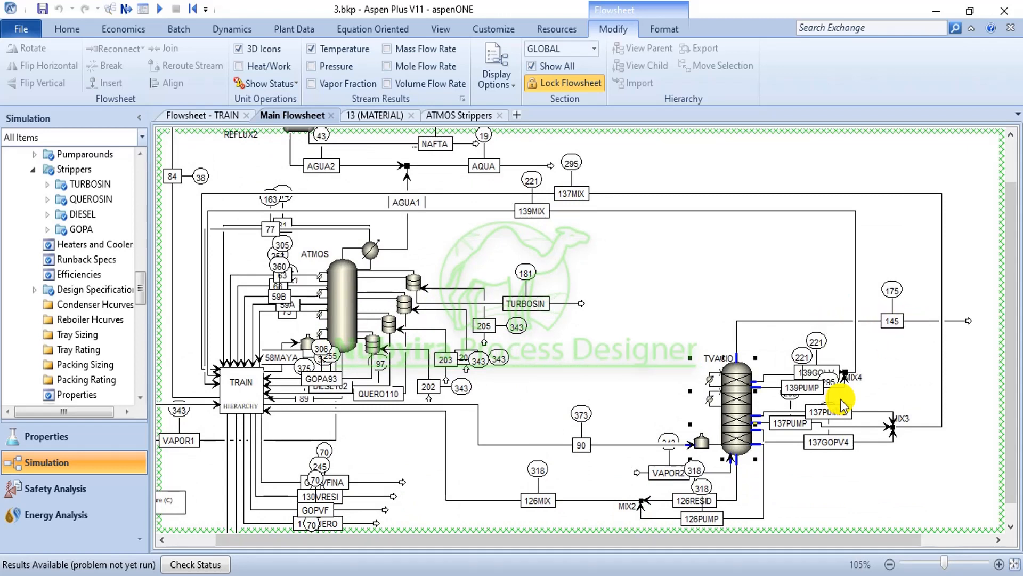
drag(1005, 297, 1008, 397)
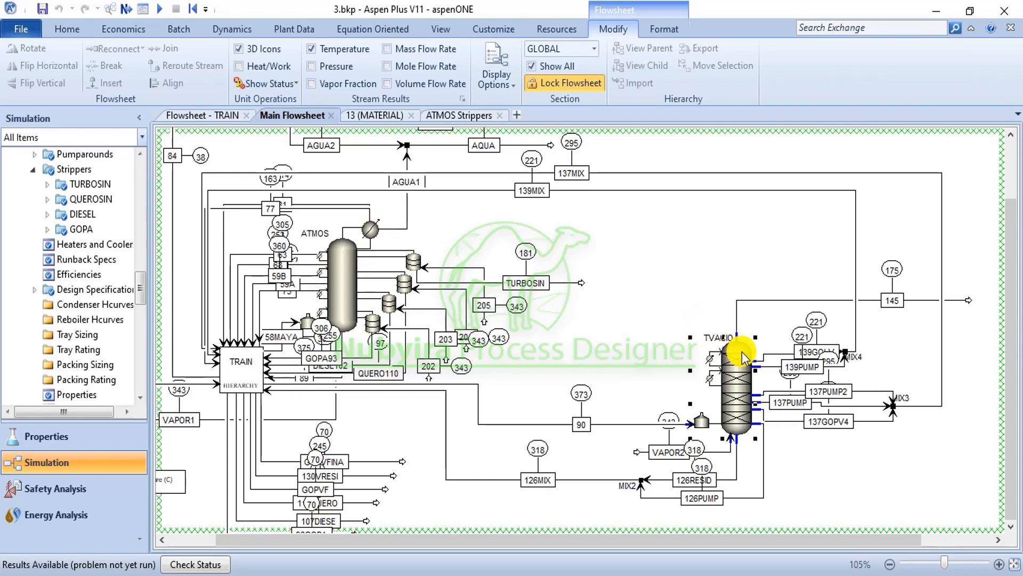
double_click(744, 371)
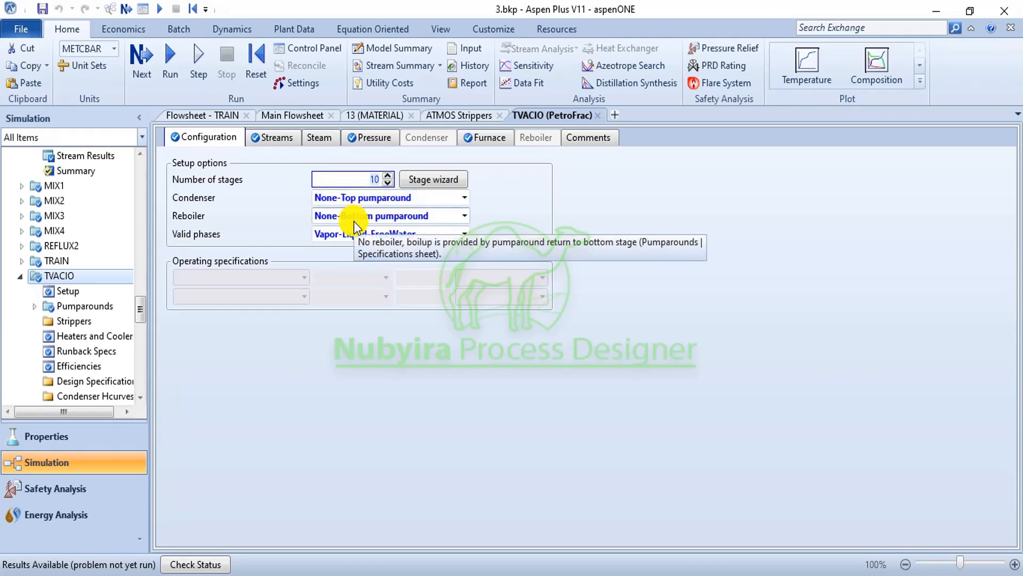
click(475, 140)
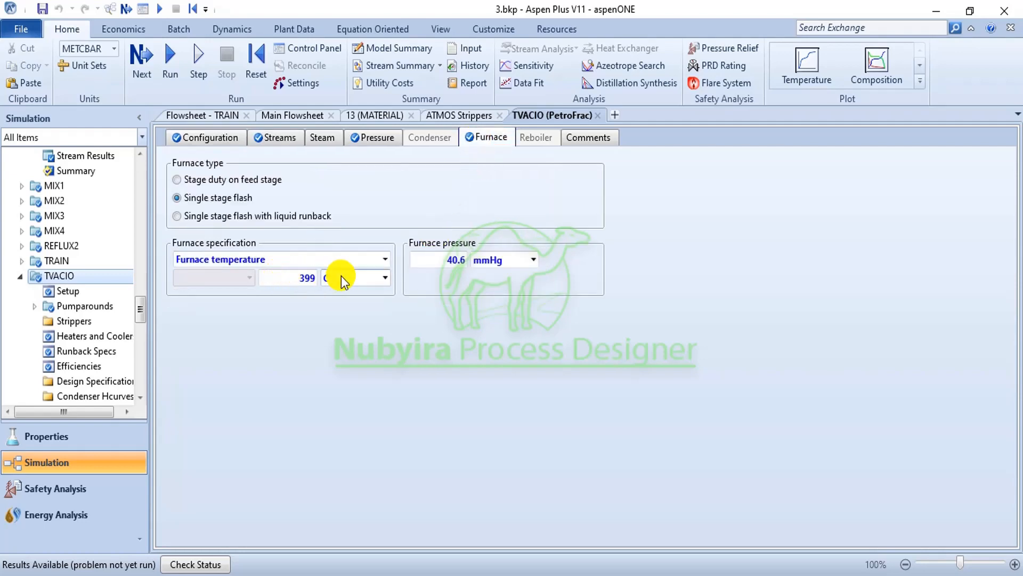
Go back to the main flowsheet, reopen the ATMOS column and view its furnace specifications
click(282, 115)
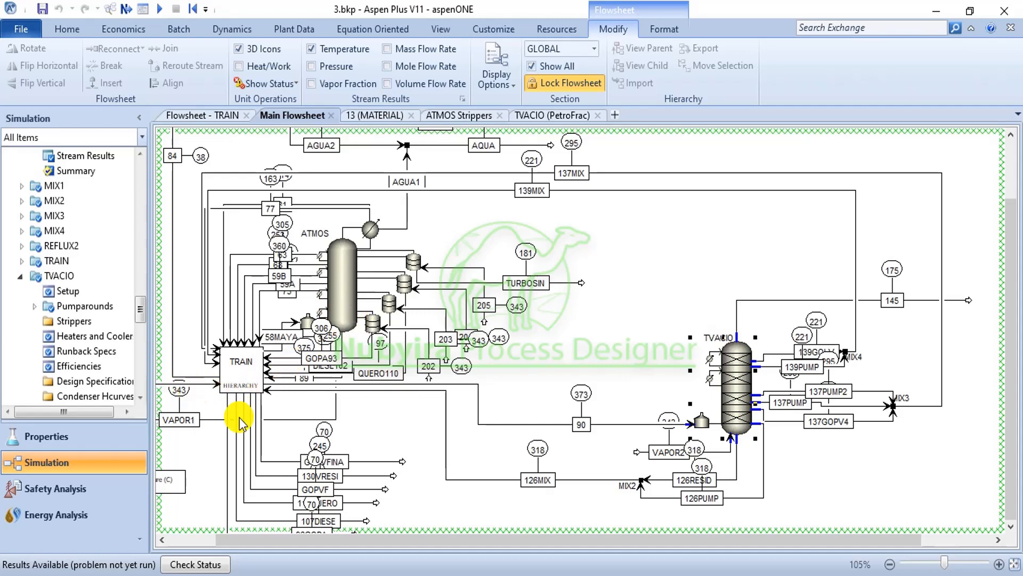
drag(494, 543, 446, 538)
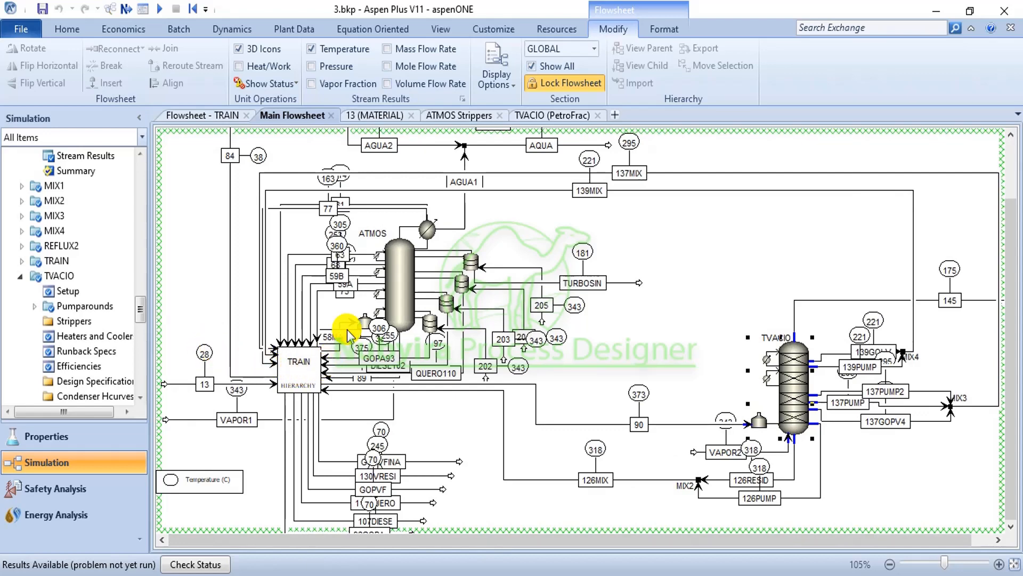
scroll(350, 334, up, 2)
scroll(254, 344, up, 2)
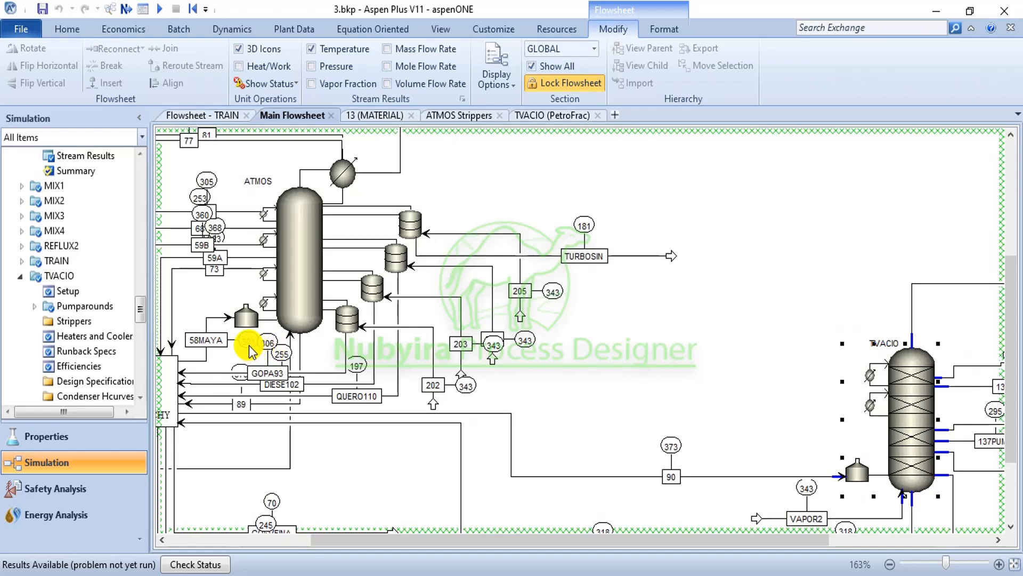
click(296, 281)
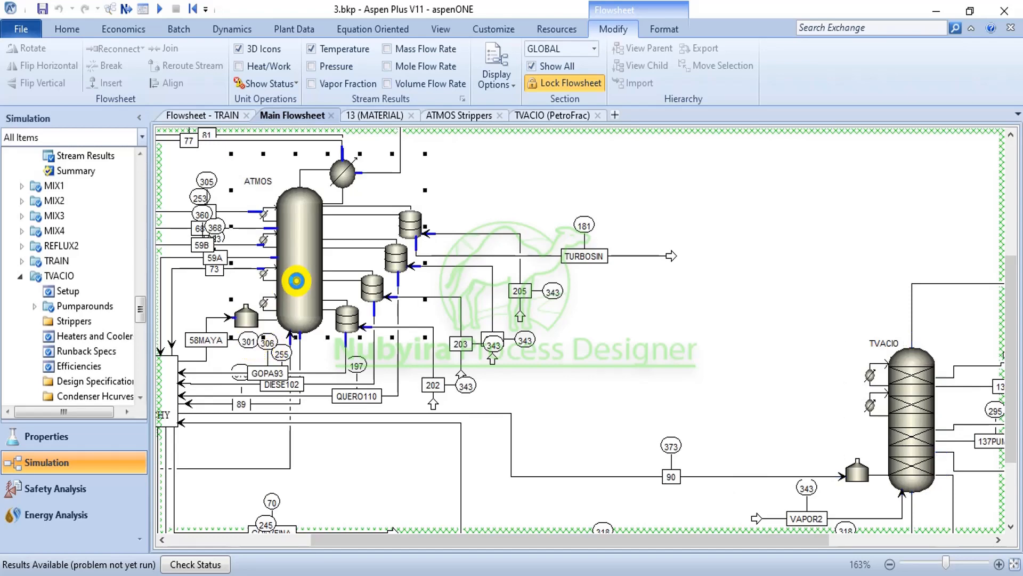
double_click(297, 281)
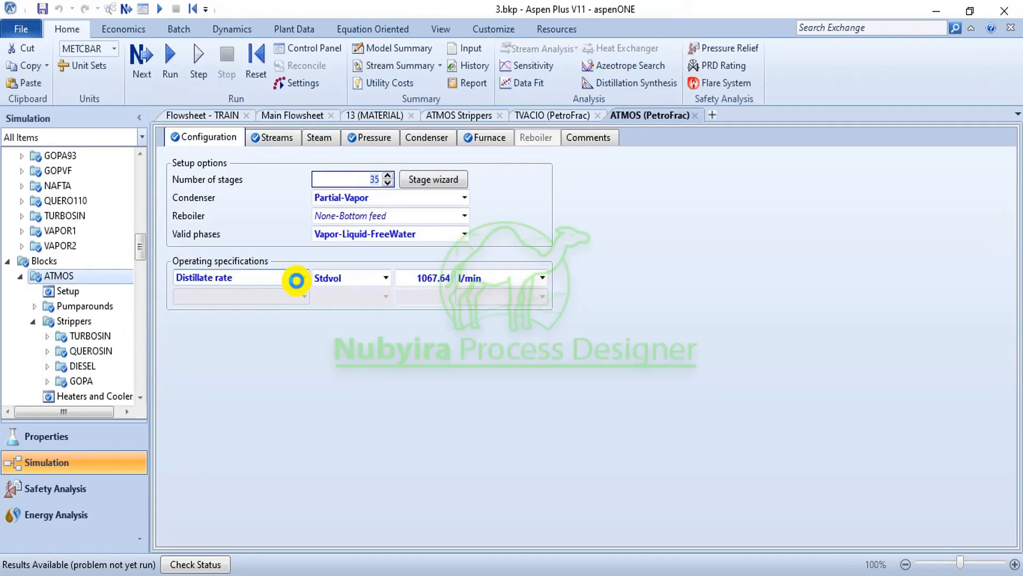
click(469, 140)
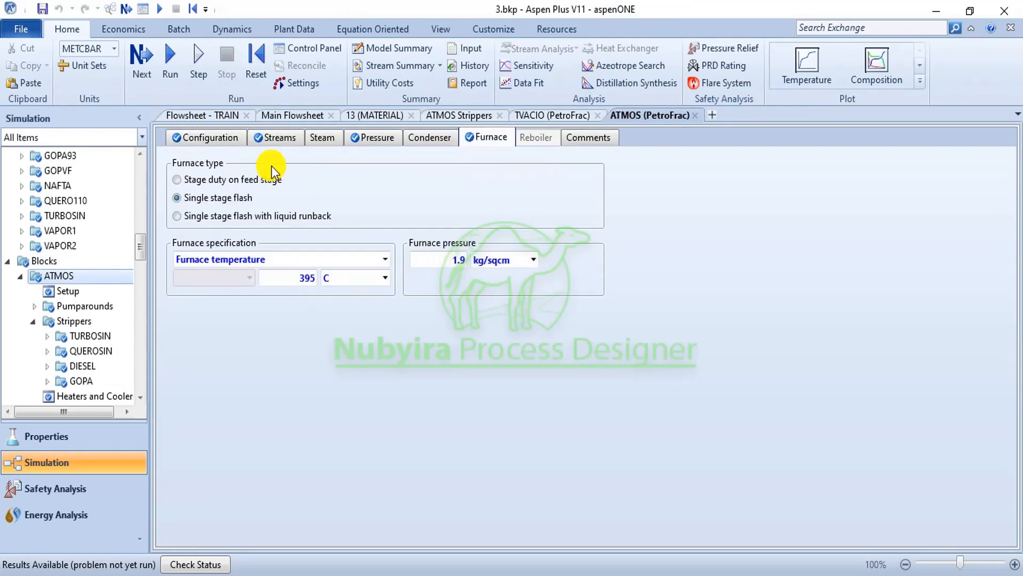
Return to the main flowsheet and examine the stream connections between the TRAIN hierarchy and the ATMOS and TVACIO columns
click(205, 115)
click(305, 116)
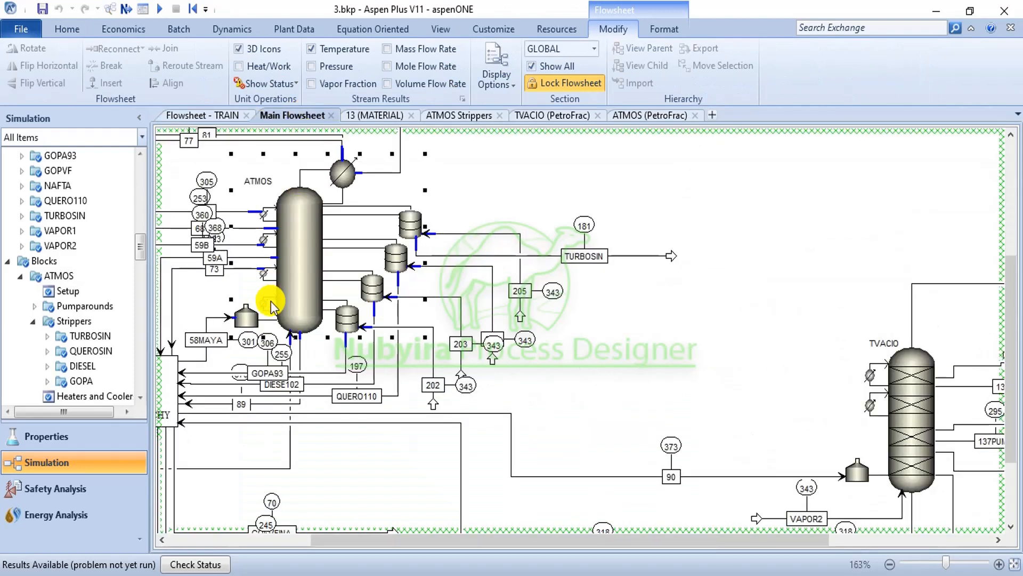
scroll(386, 321, down, 1)
drag(494, 543, 395, 540)
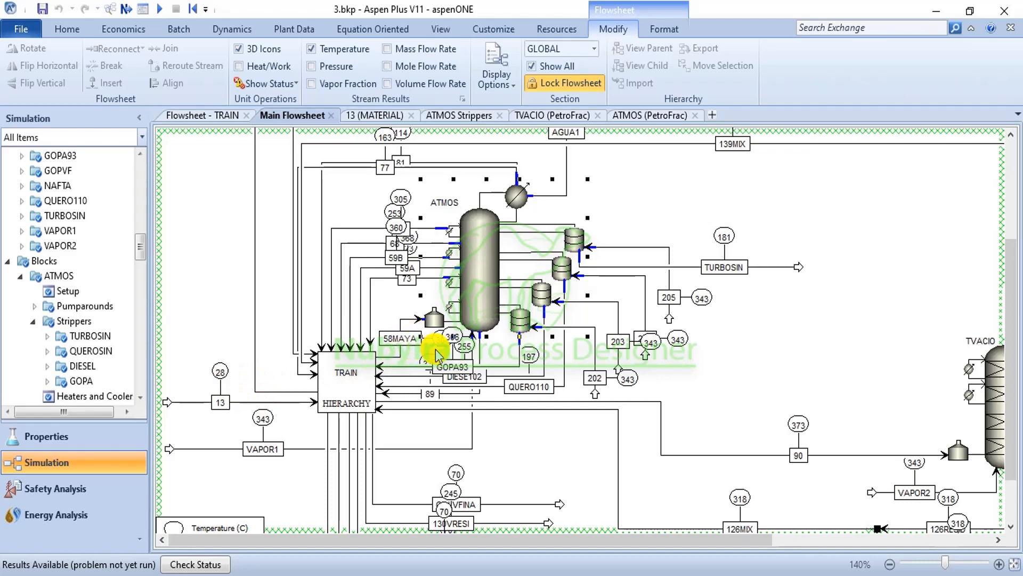
scroll(437, 346, up, 3)
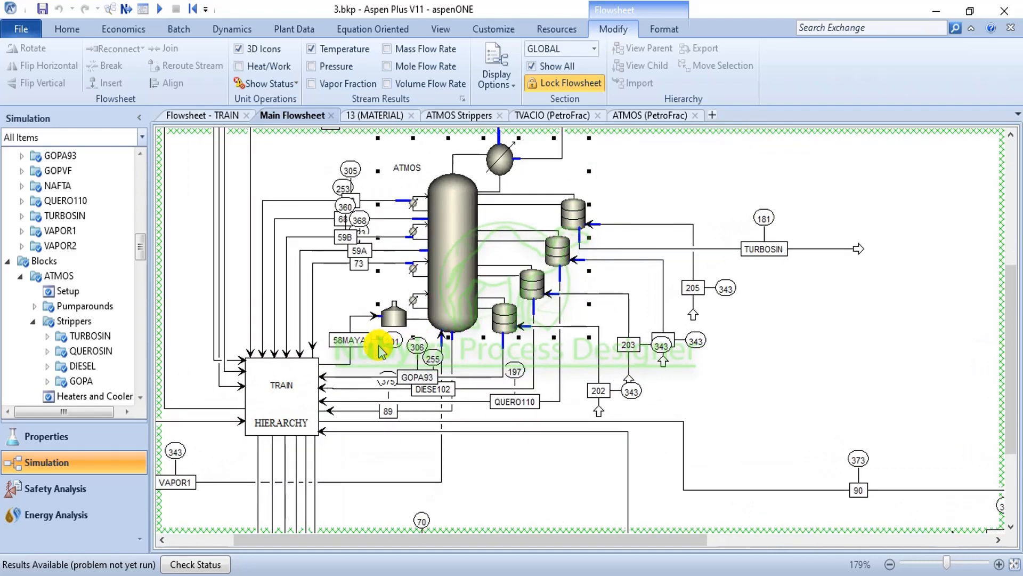
scroll(437, 366, down, 4)
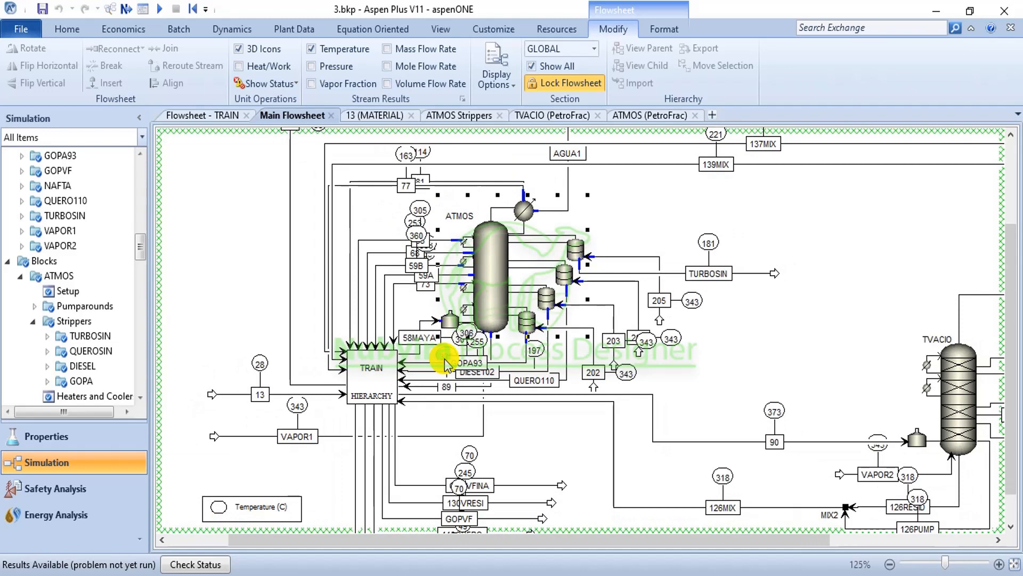
scroll(445, 364, down, 3)
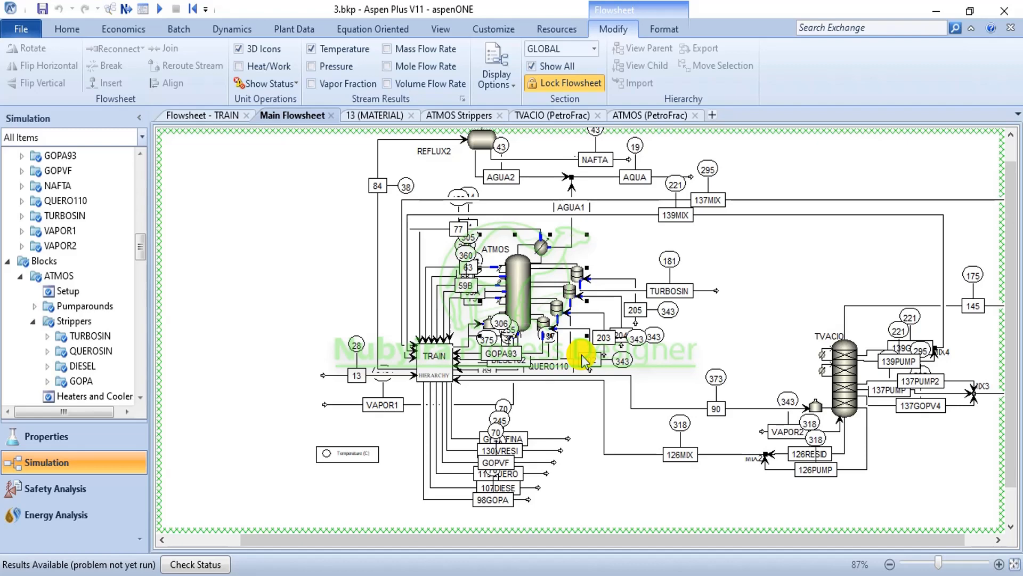
scroll(495, 335, up, 2)
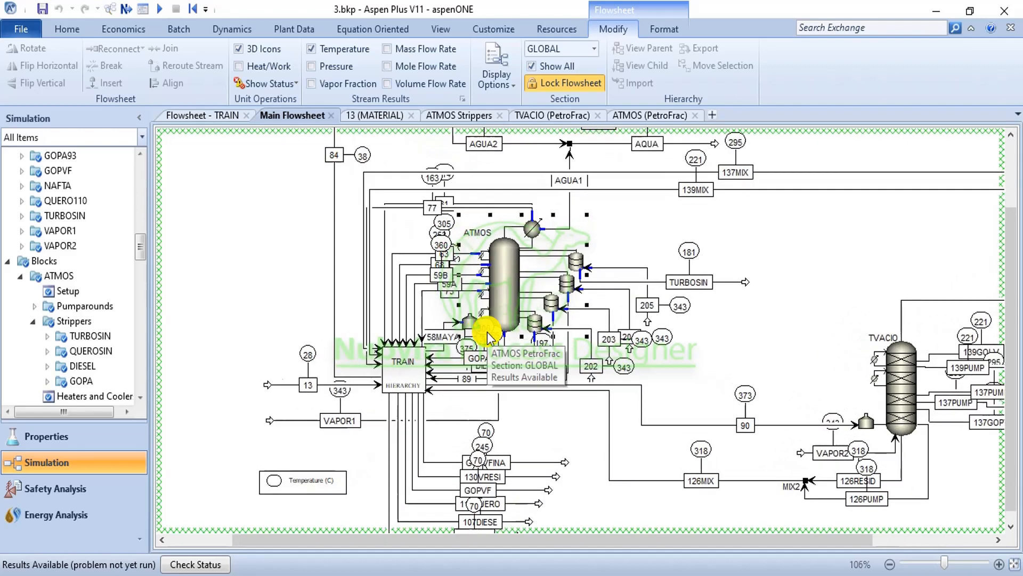
scroll(485, 337, up, 1)
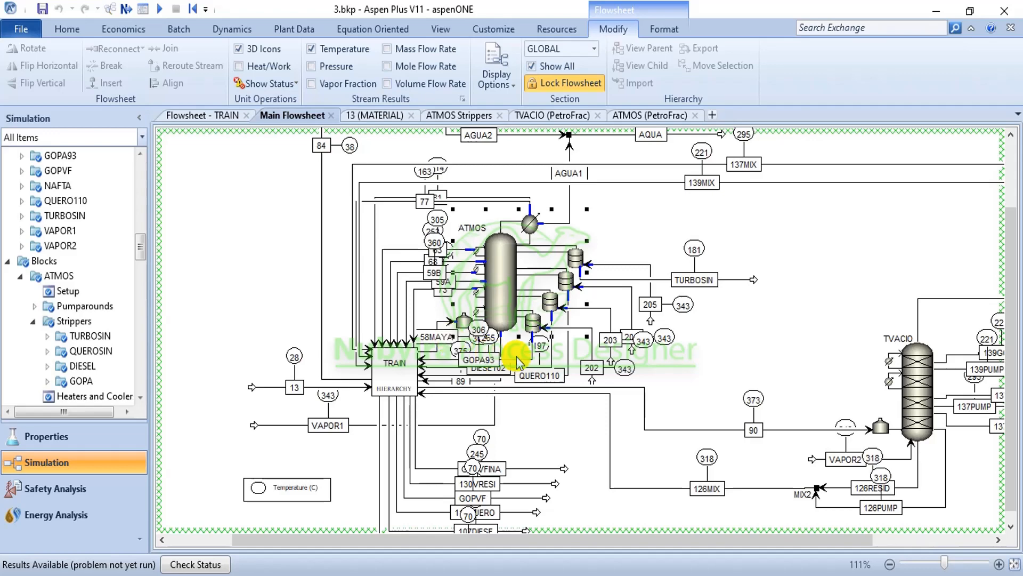
Open the TRAIN hierarchy flowsheet and examine the full exchanger network from the crude inlet to the outlet streams
scroll(516, 356, down, 3)
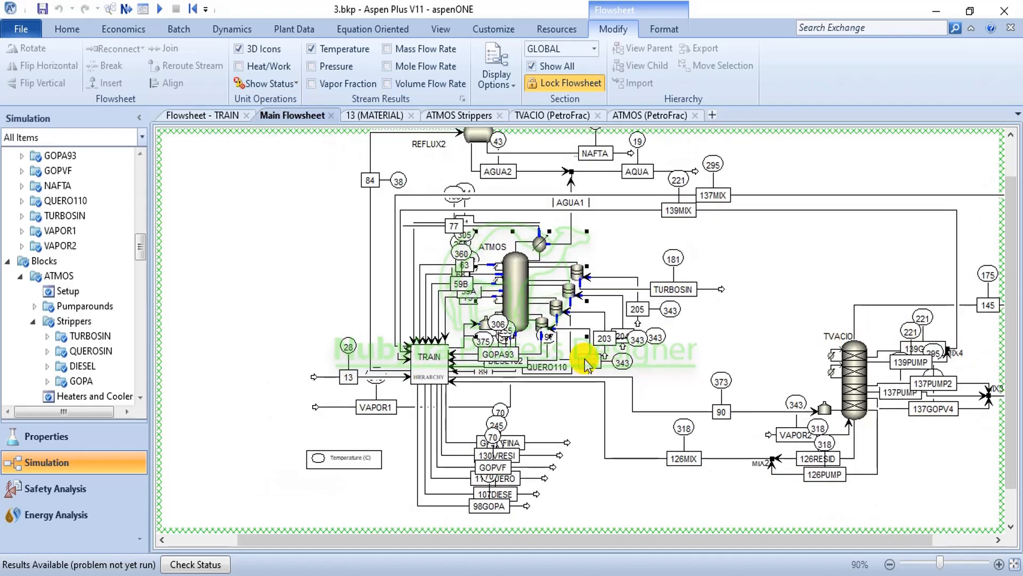
scroll(430, 350, up, 2)
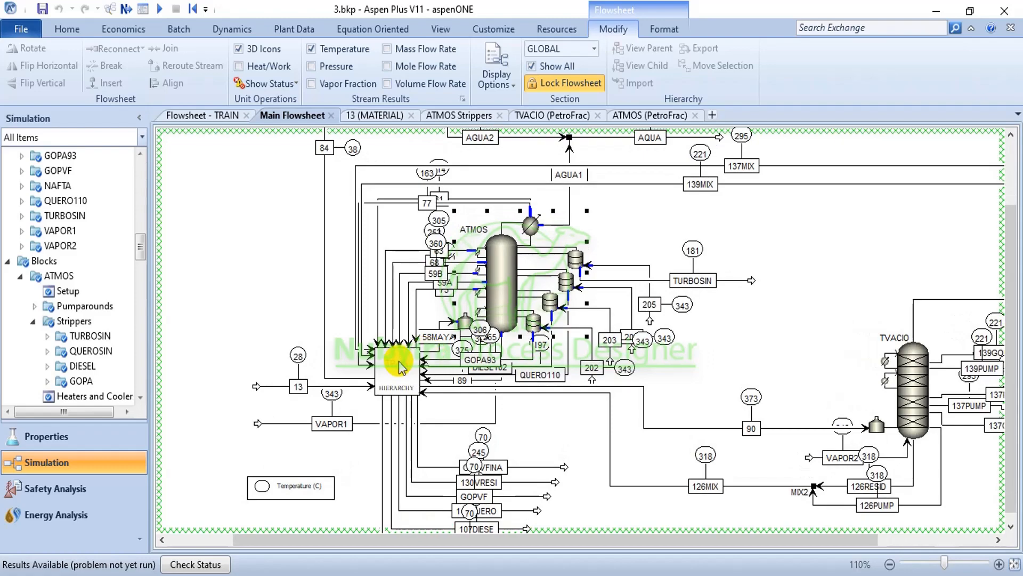
click(200, 117)
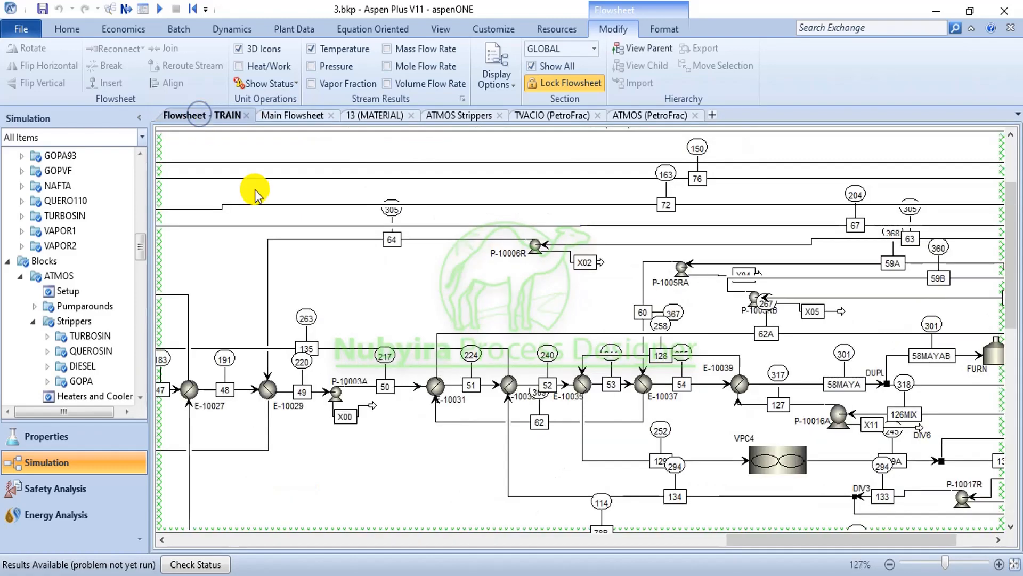
scroll(491, 324, down, 2)
scroll(490, 323, down, 5)
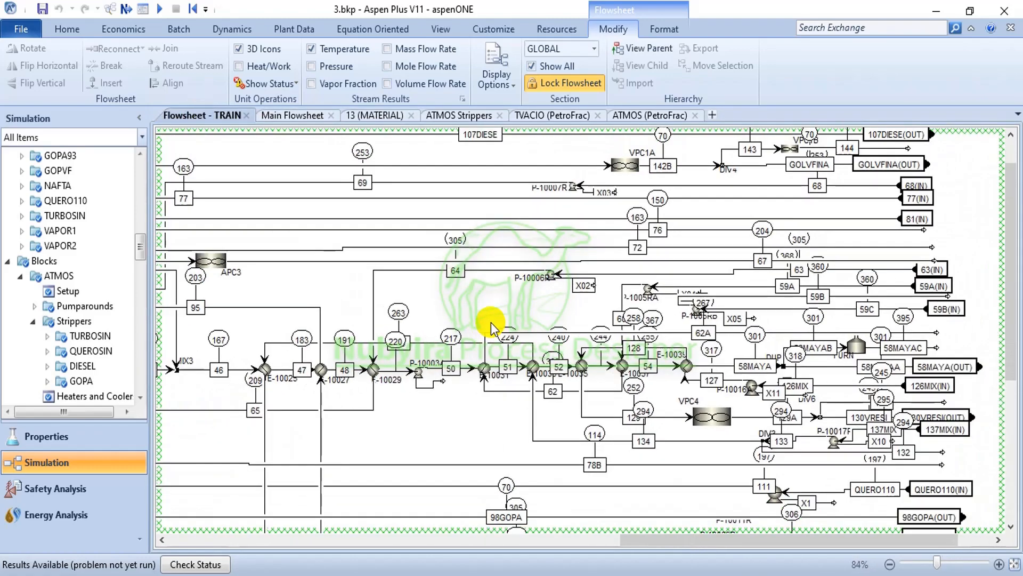
scroll(491, 323, down, 4)
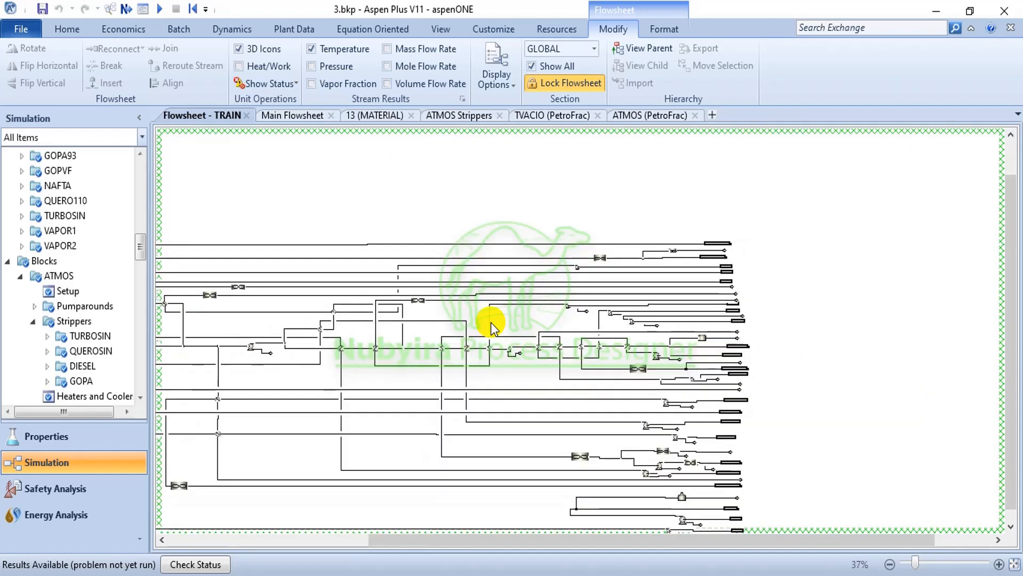
scroll(491, 322, down, 2)
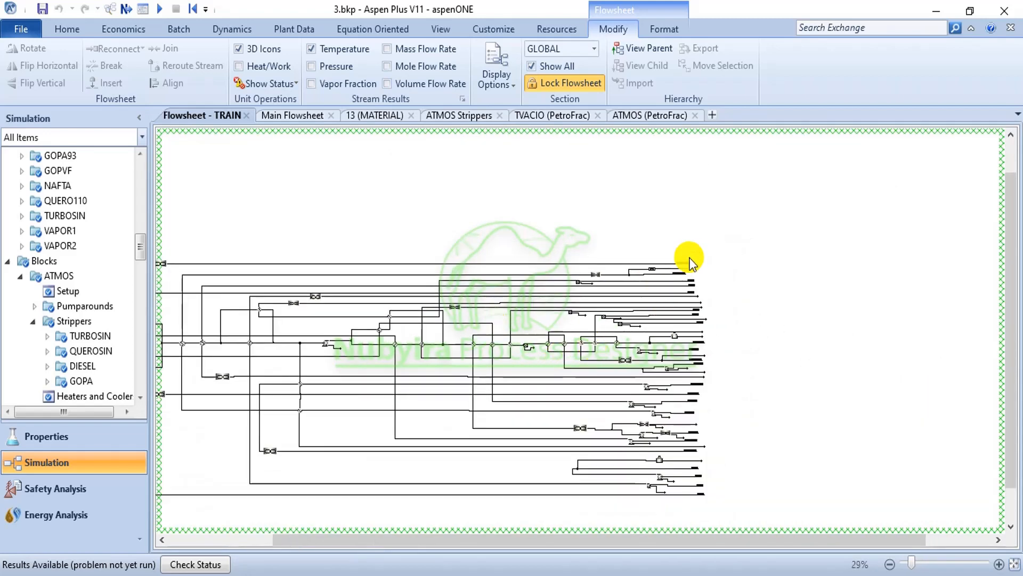
scroll(697, 302, down, 1)
drag(568, 538, 407, 511)
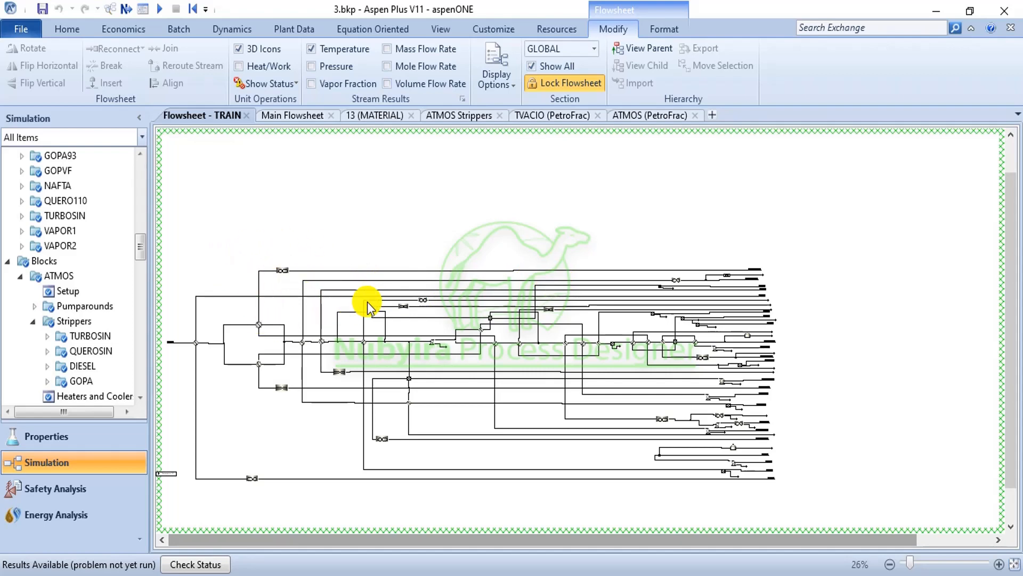
scroll(746, 332, up, 2)
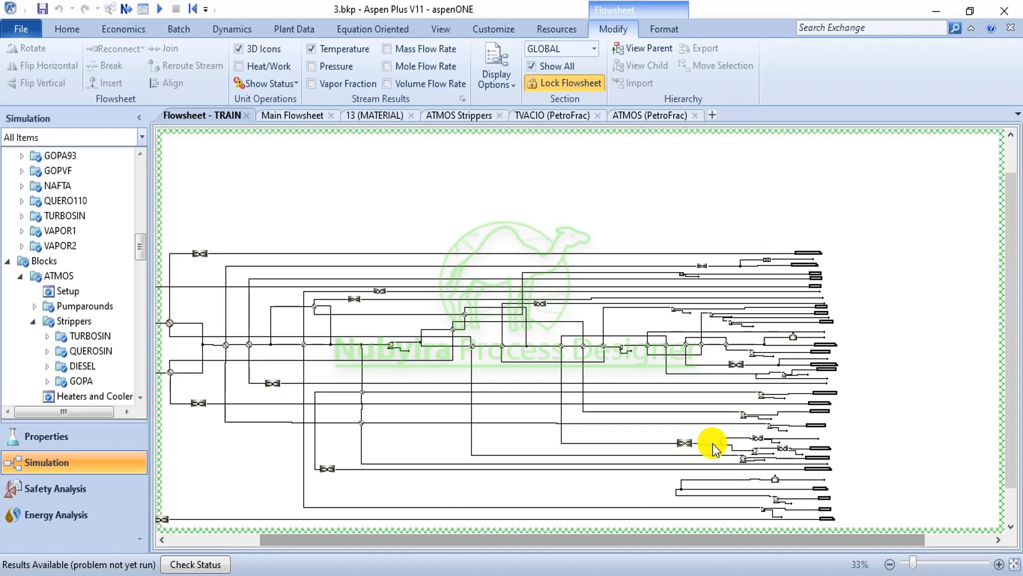
Return to the main flowsheet and examine the ATMOS column with its strippers and the streams around the TVACIO column
click(303, 116)
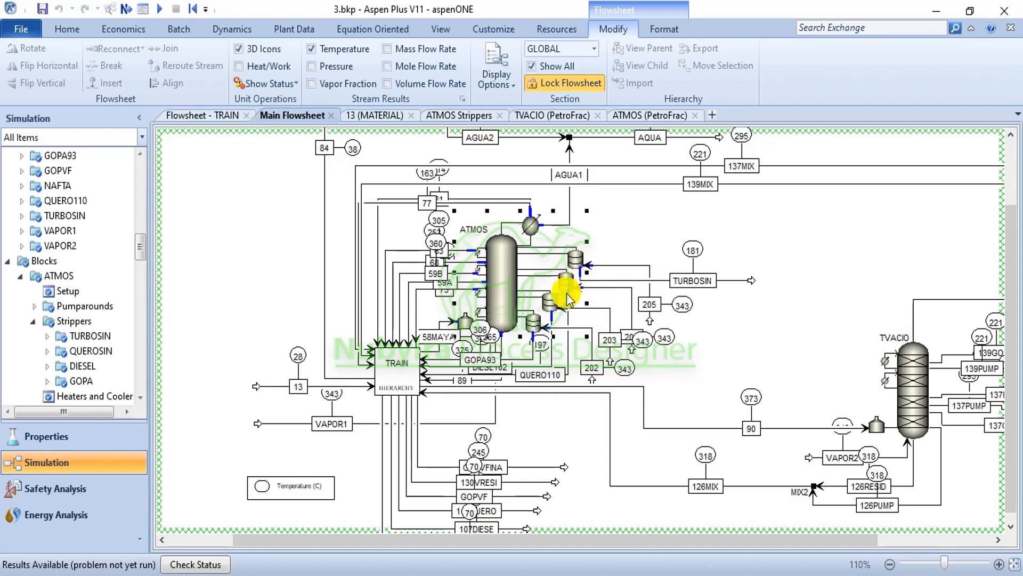
scroll(578, 336, up, 1)
scroll(570, 341, up, 1)
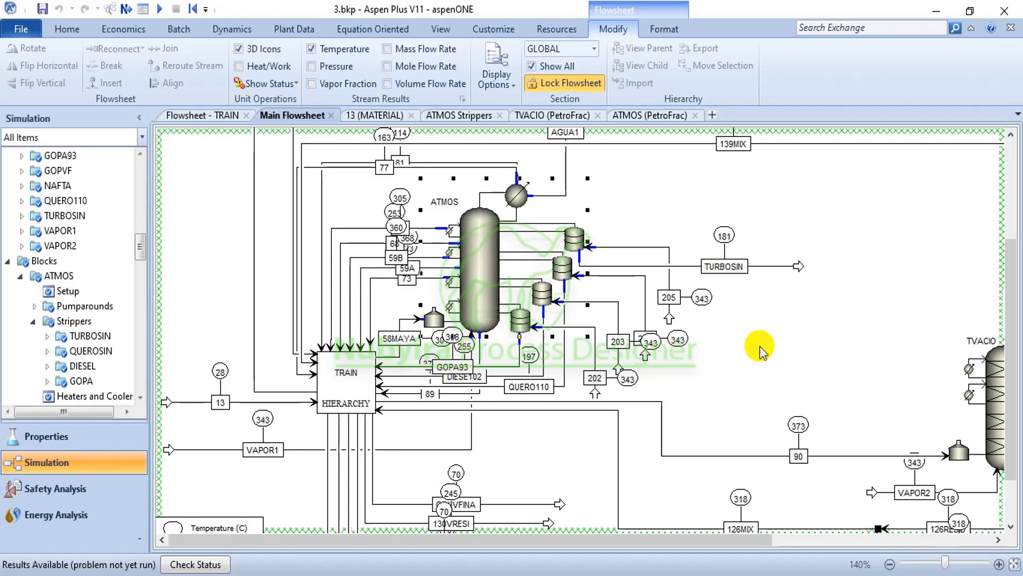
scroll(760, 328, down, 5)
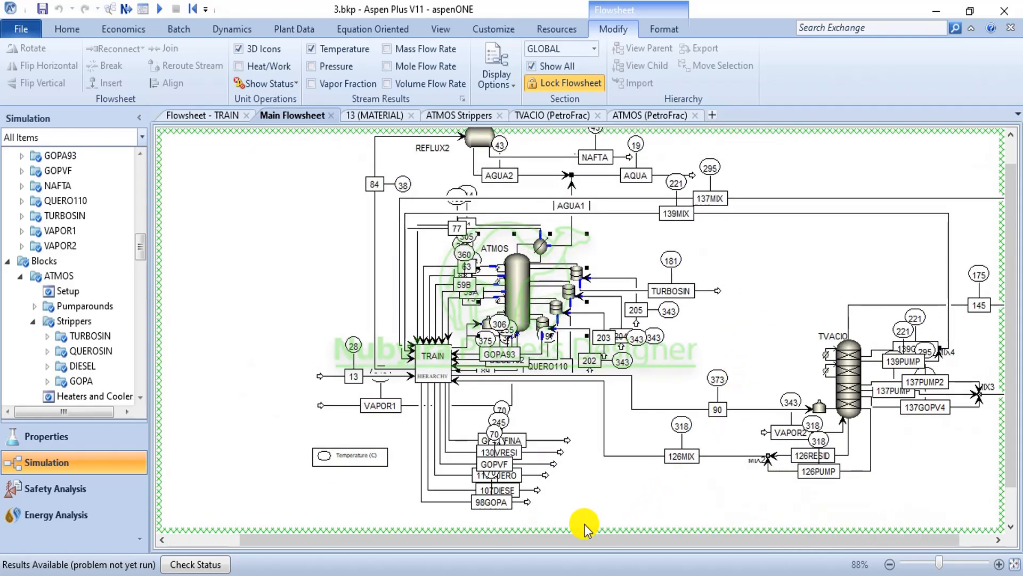
drag(557, 539, 704, 540)
scroll(913, 454, up, 3)
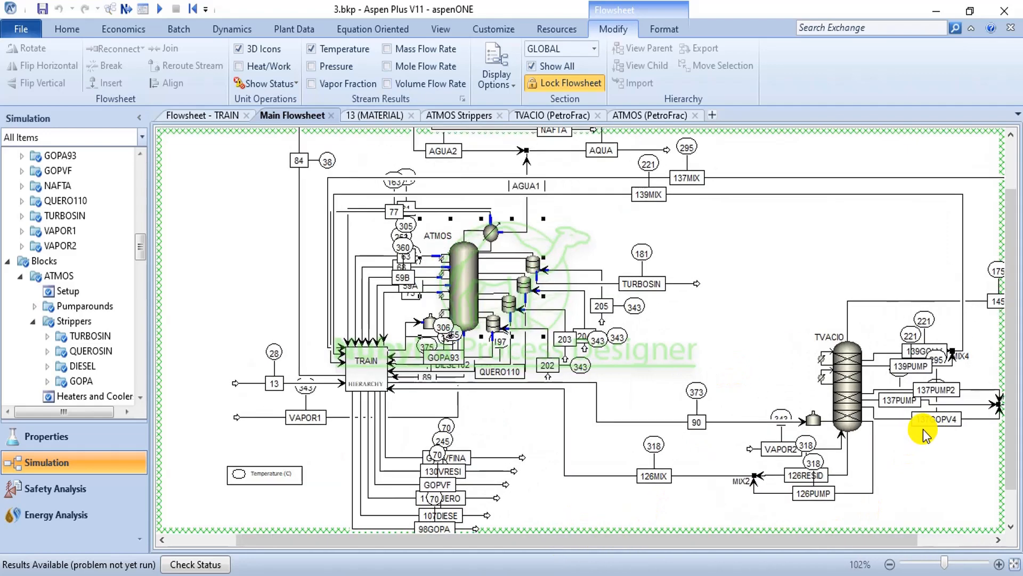
click(997, 540)
click(998, 540)
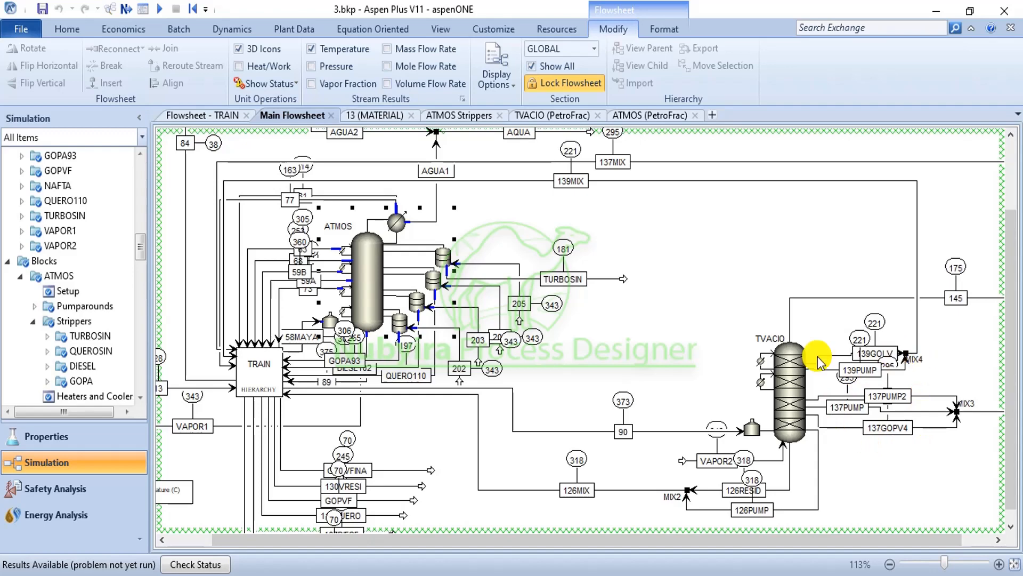
scroll(303, 285, up, 3)
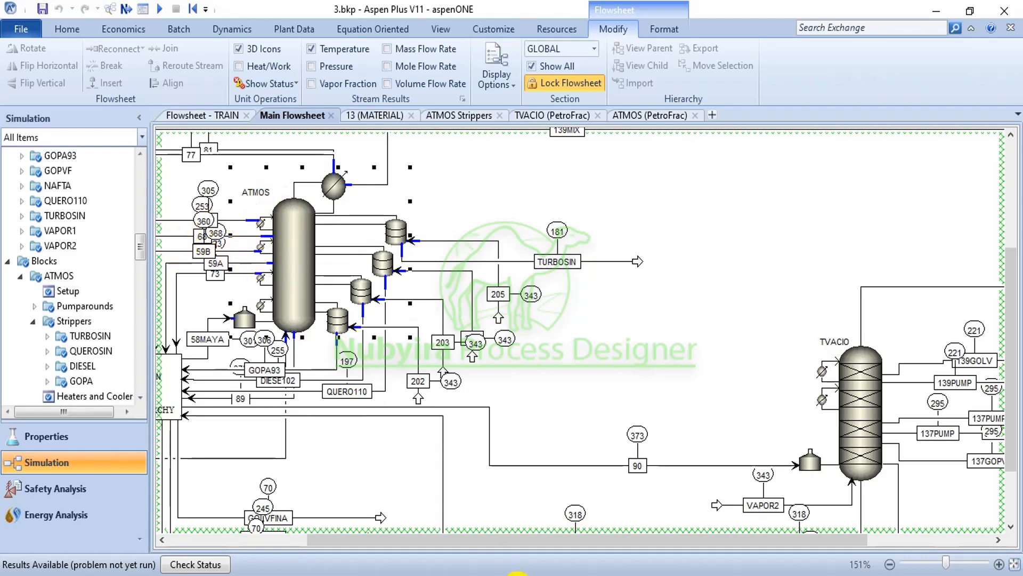
drag(521, 539, 366, 540)
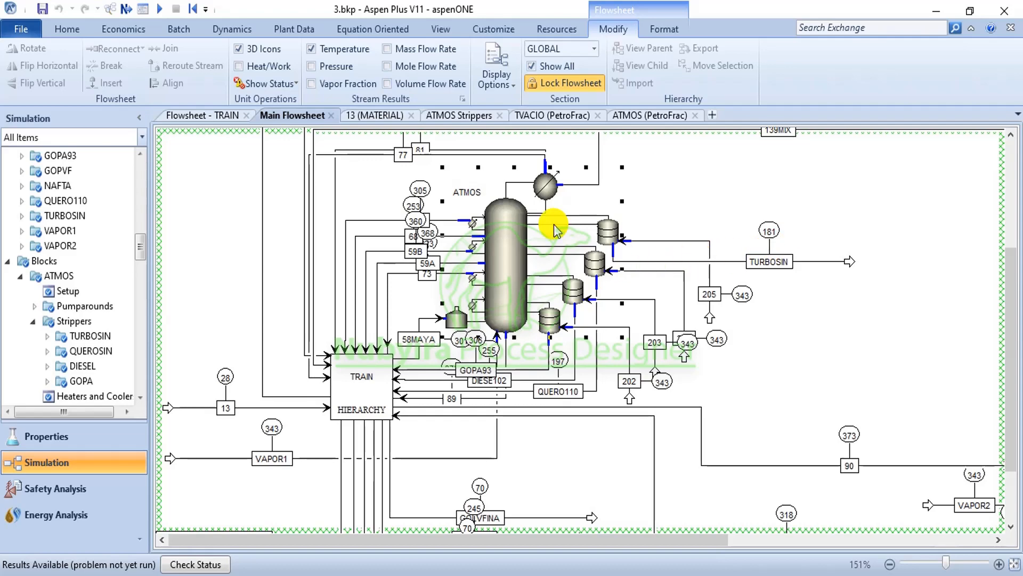
Examine the REFLUX2 overhead section with its NAFTA and AQUA streams, and the 58MAYA feed to the ATMOS furnace
scroll(554, 229, down, 3)
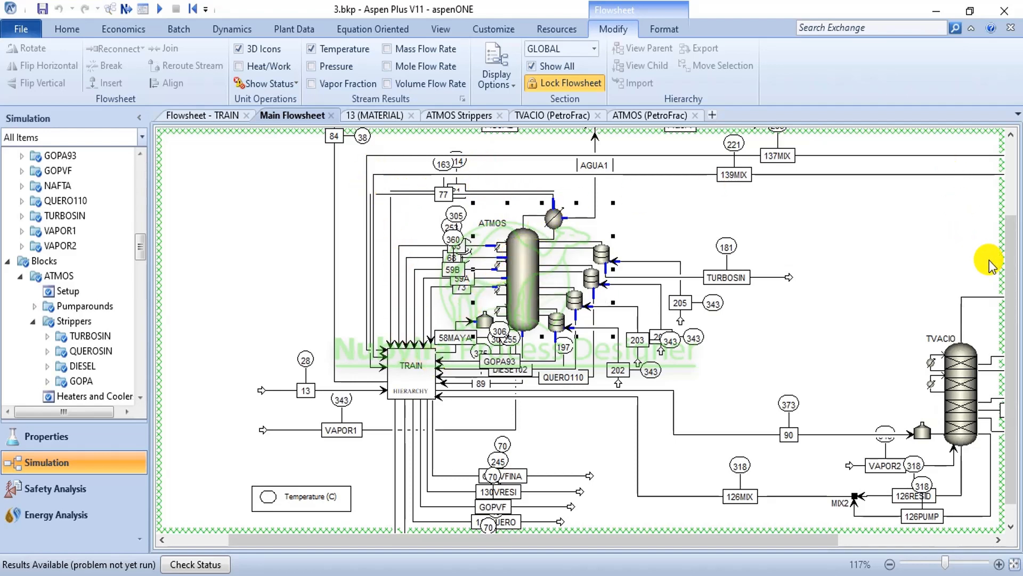
drag(1009, 260, 1007, 135)
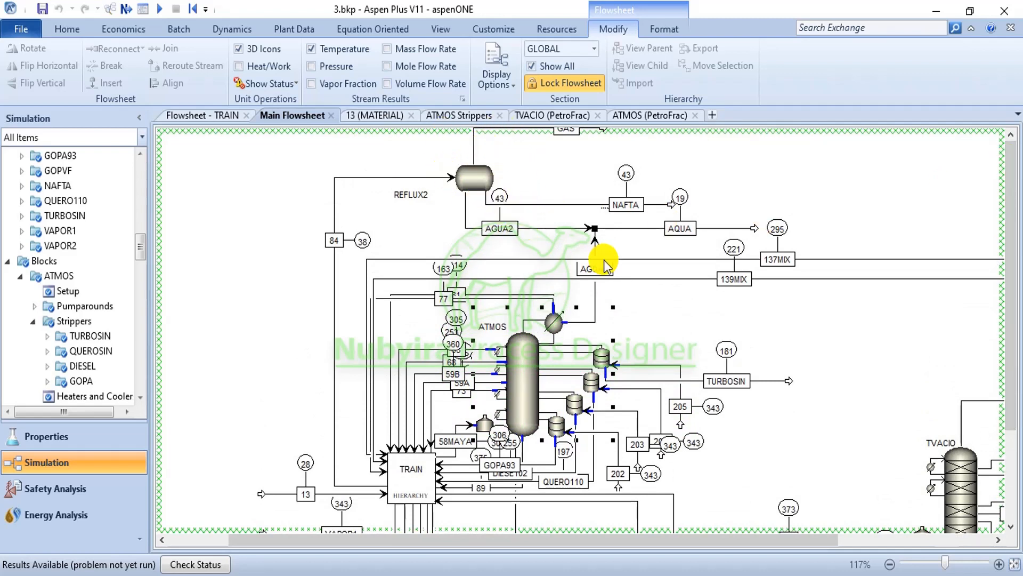
scroll(533, 336, down, 2)
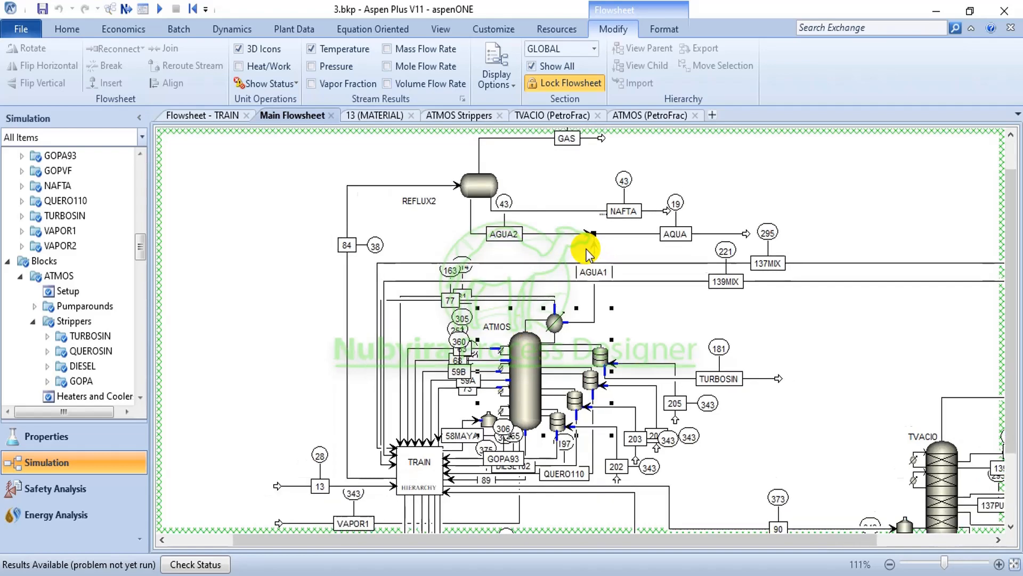
drag(1011, 215, 1010, 341)
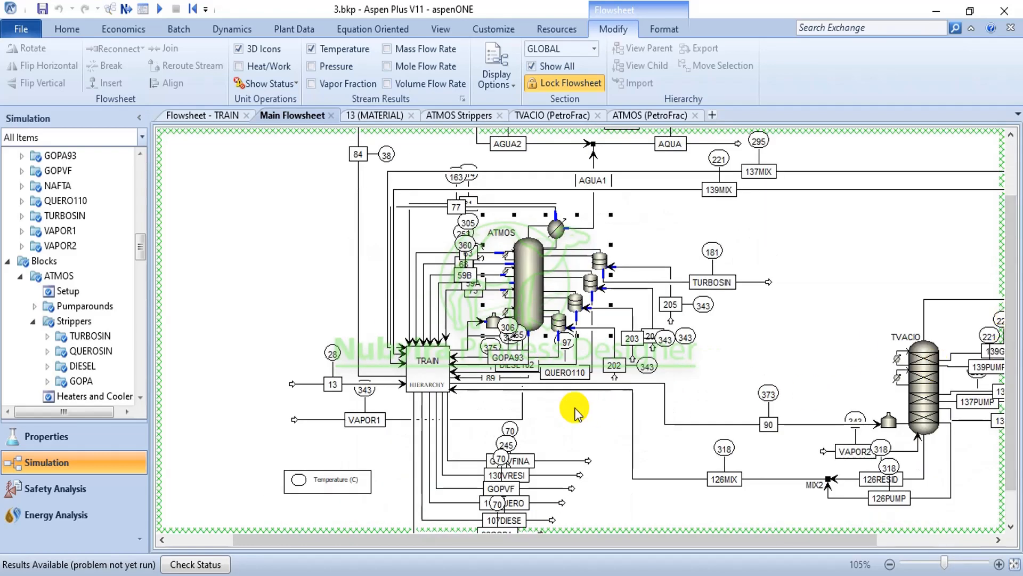
scroll(483, 350, up, 5)
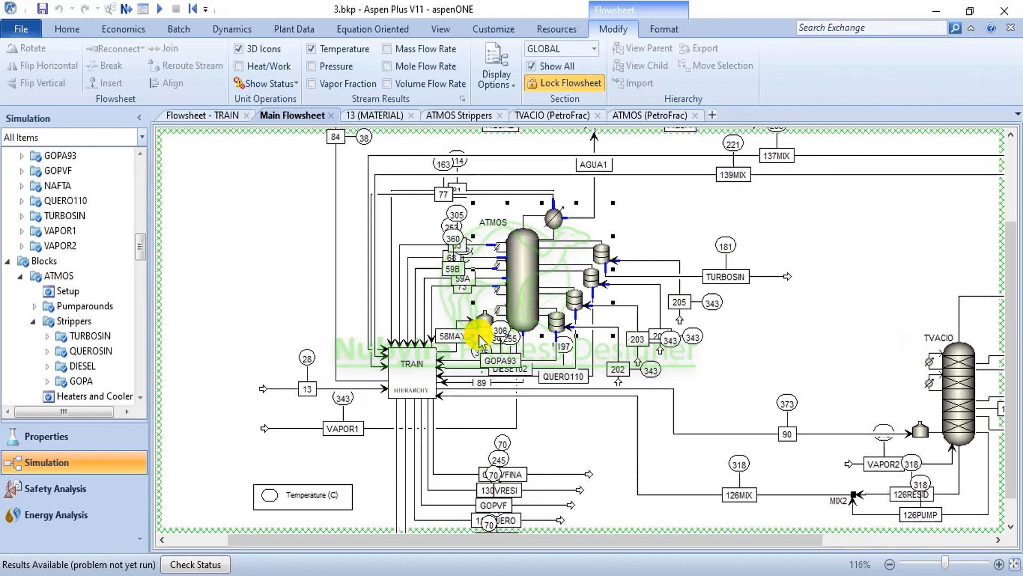
scroll(485, 356, up, 4)
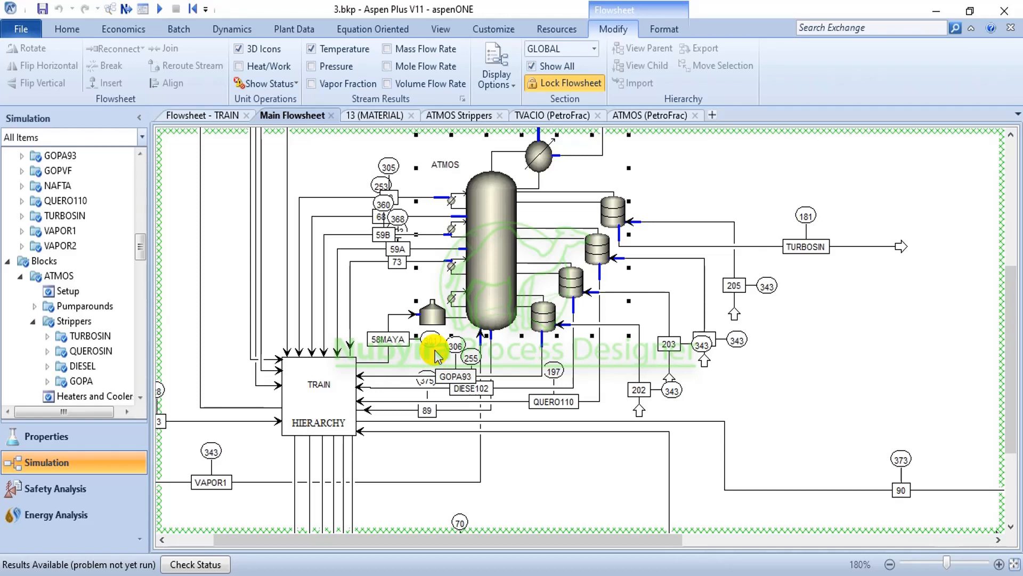
Reopen the TRAIN hierarchy flowsheet and trace the crude preheat line through its heat exchangers from inlet to furnace
click(220, 116)
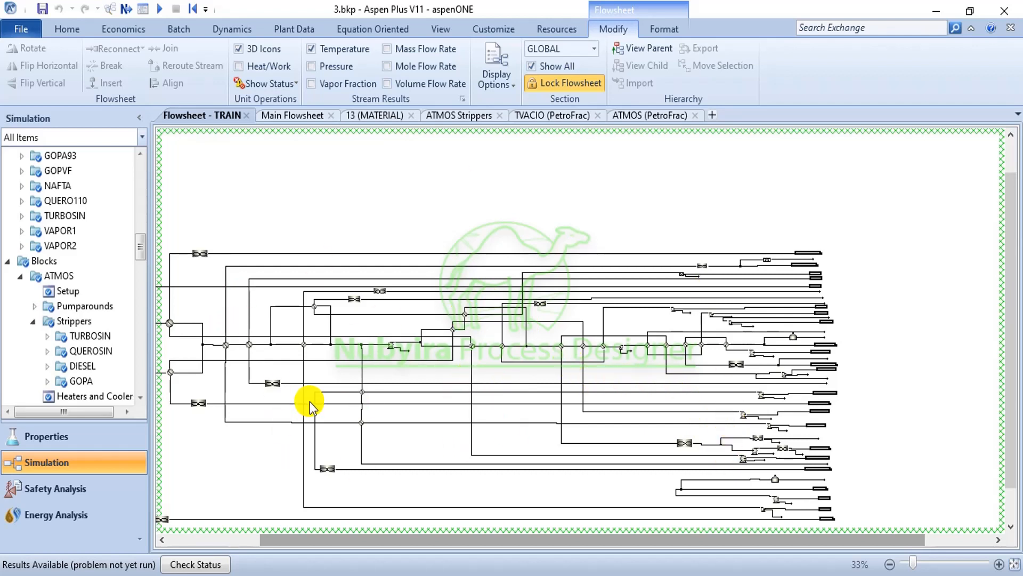
drag(580, 543, 443, 533)
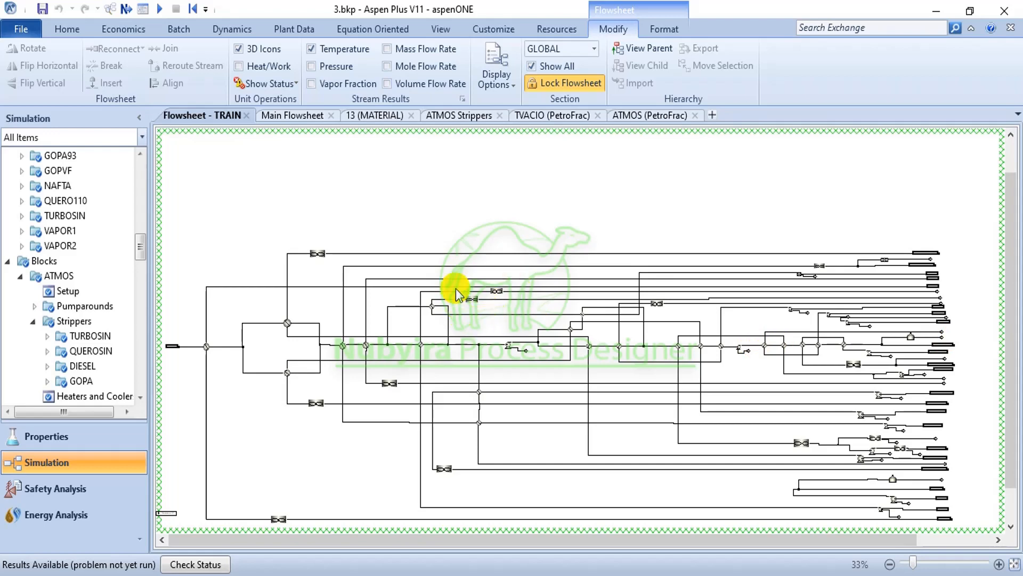
scroll(877, 347, up, 3)
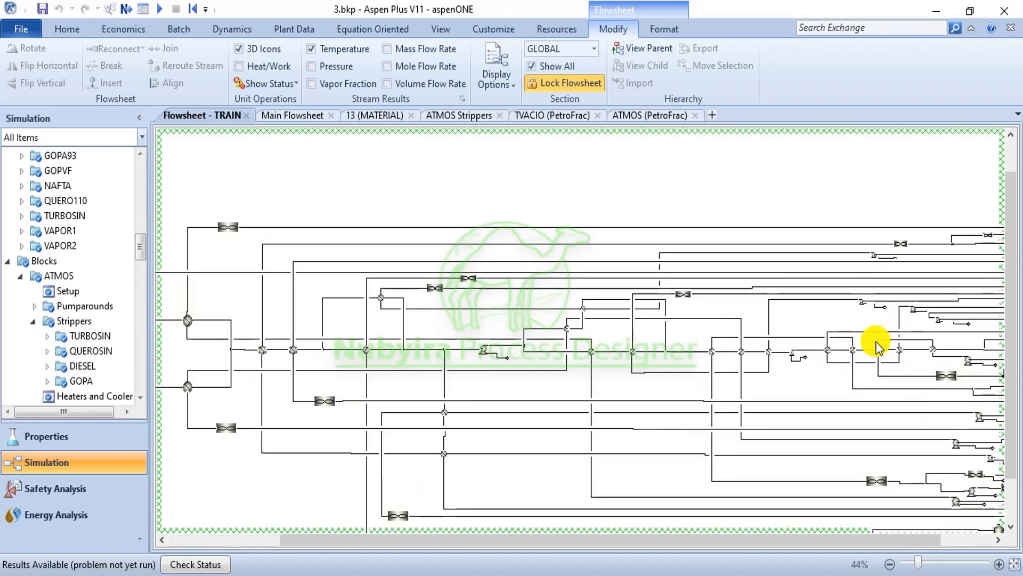
drag(811, 543, 905, 544)
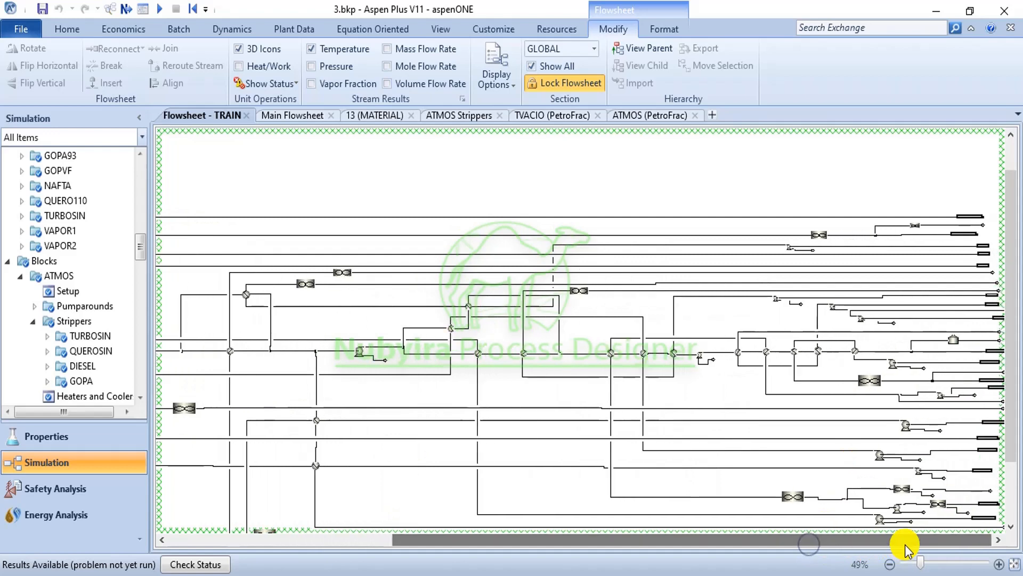
scroll(408, 372, down, 1)
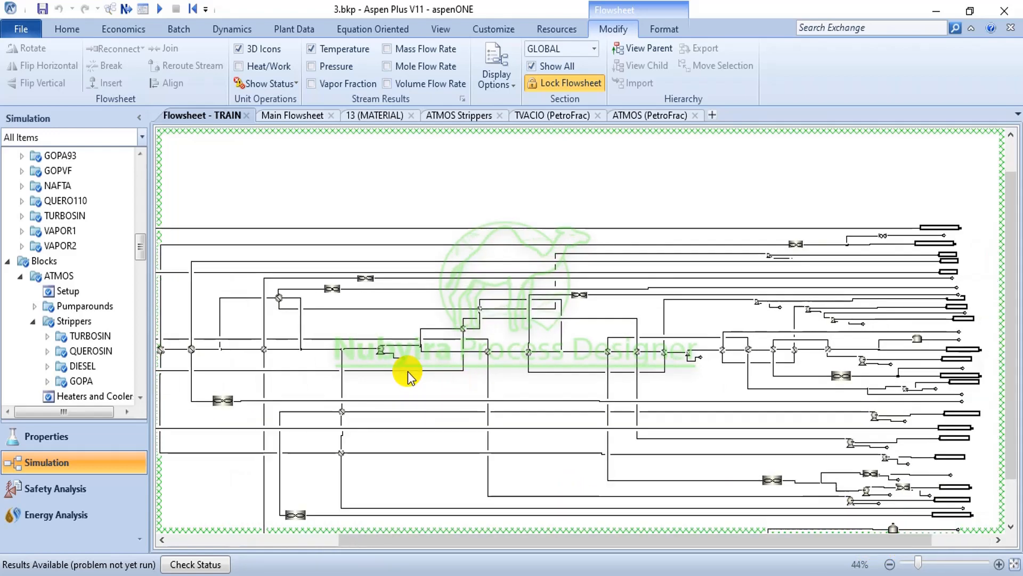
drag(453, 540, 266, 405)
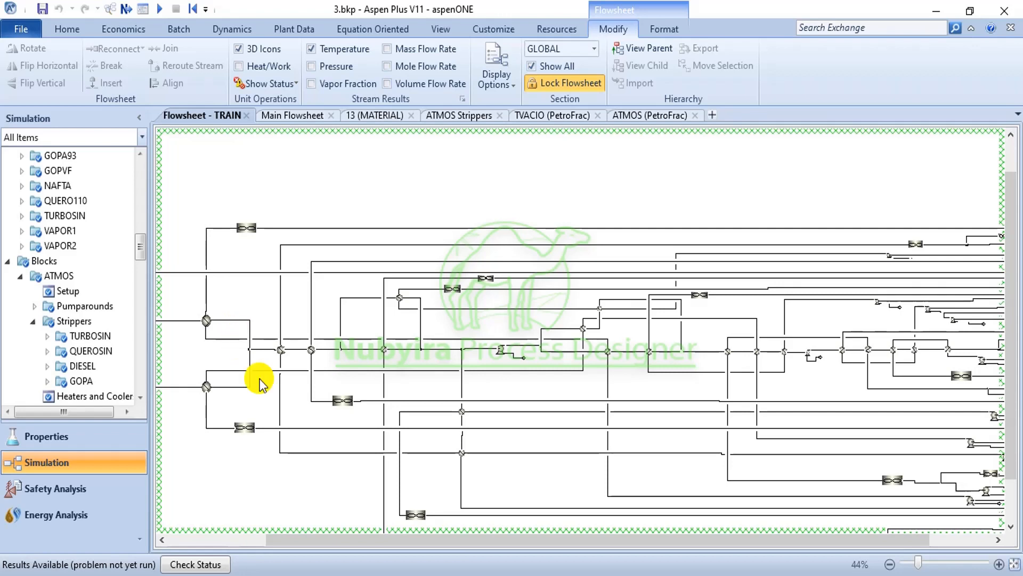
drag(607, 541, 669, 539)
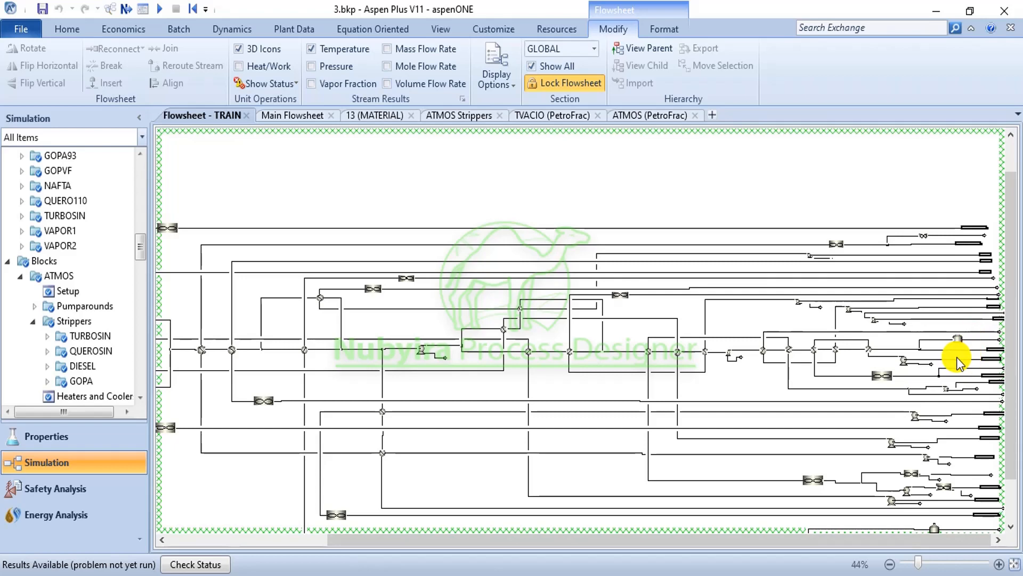
Go back to the main flowsheet and turn on the Activation Dashboard
click(279, 122)
scroll(613, 341, down, 6)
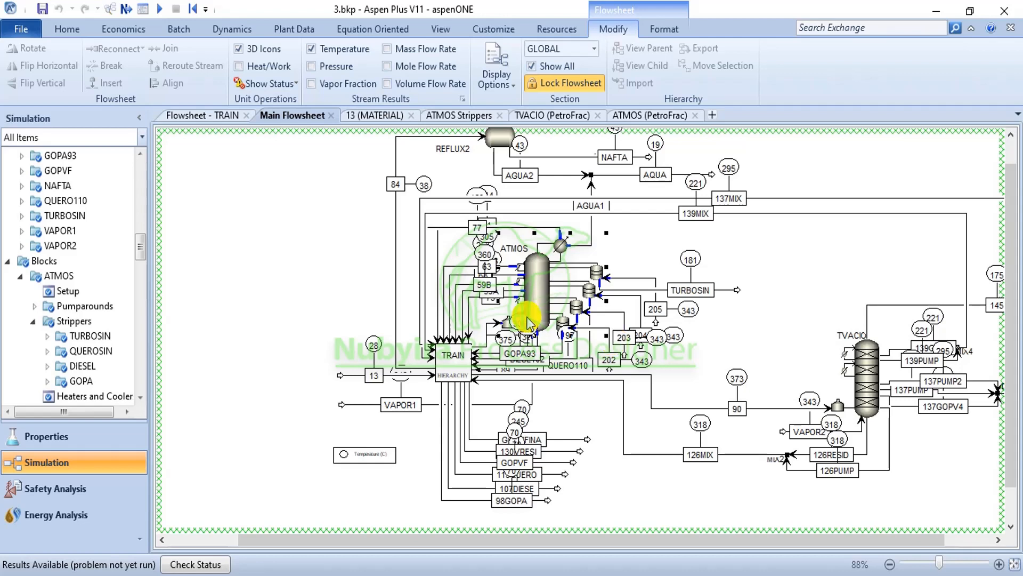
click(442, 29)
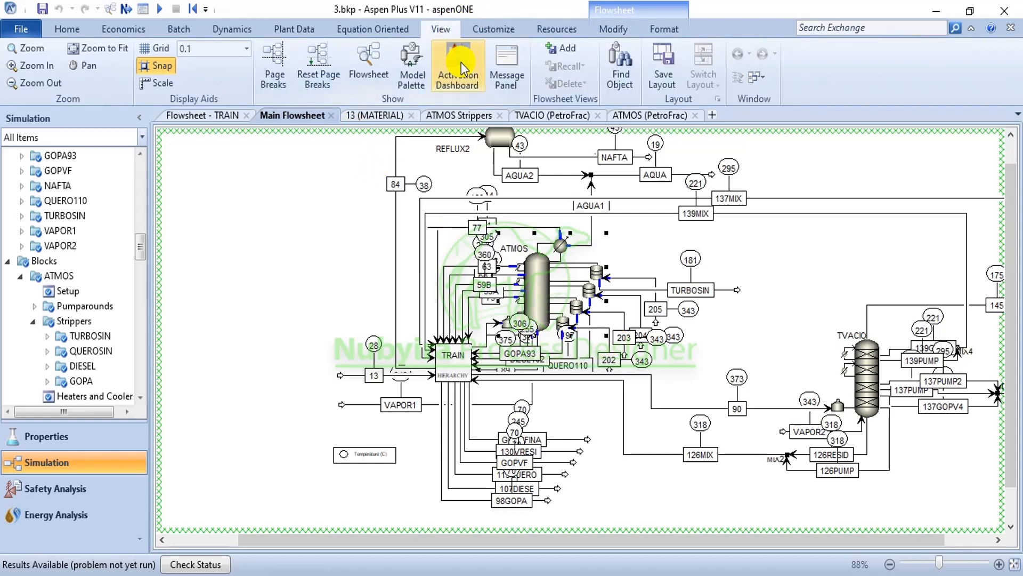
click(462, 63)
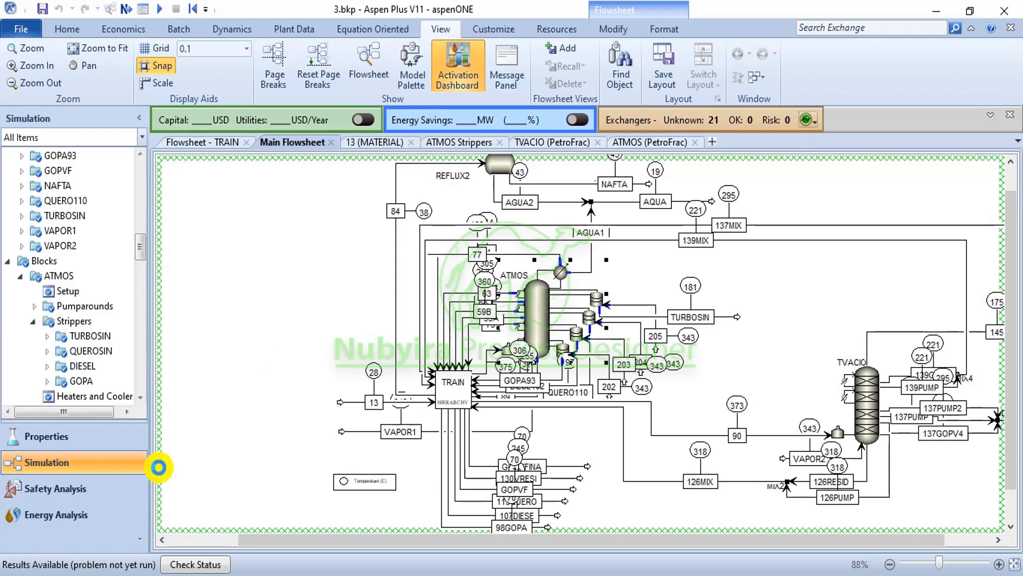
Open the Energy Analysis configuration, set the process type to Crude Unit and the carbon fee to 3.5 $/kg
click(78, 517)
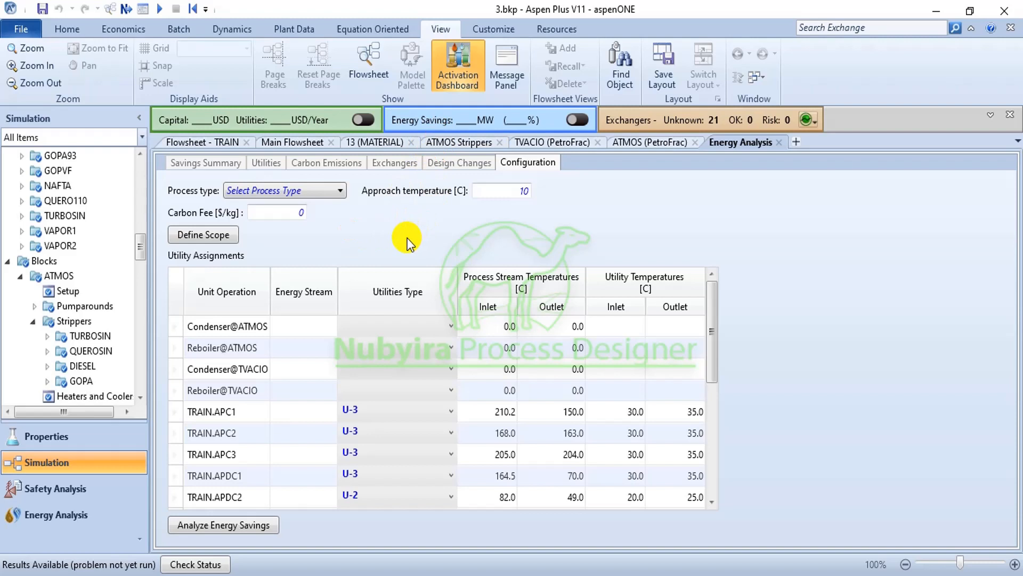
click(292, 191)
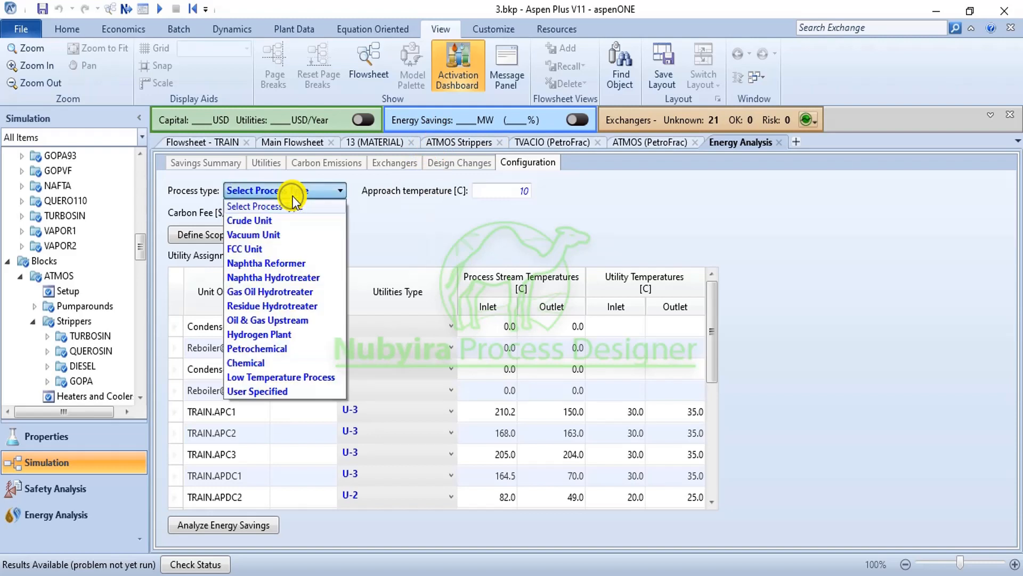
click(284, 223)
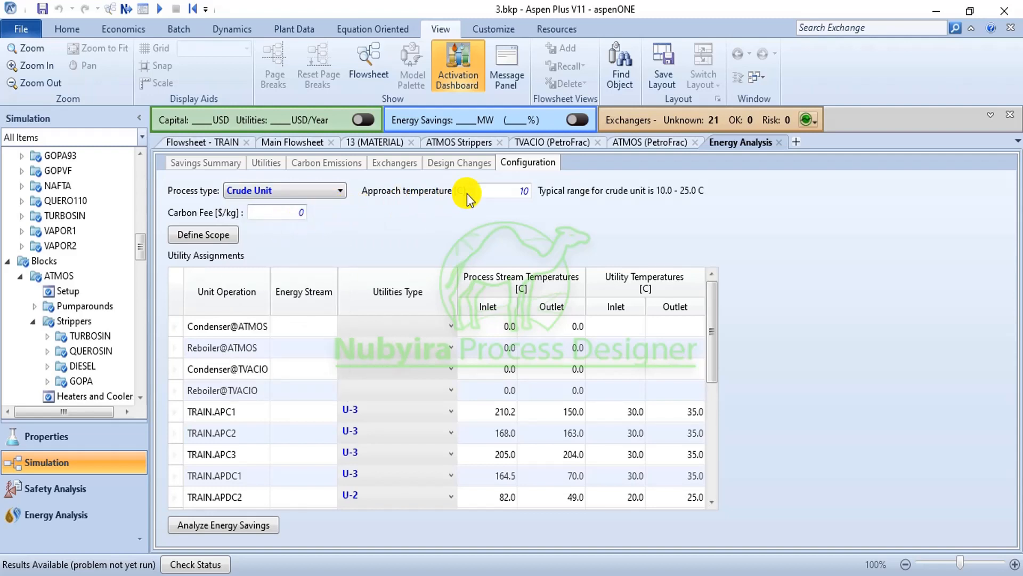
mouse_move(474, 193)
click(292, 213)
text(3.5)
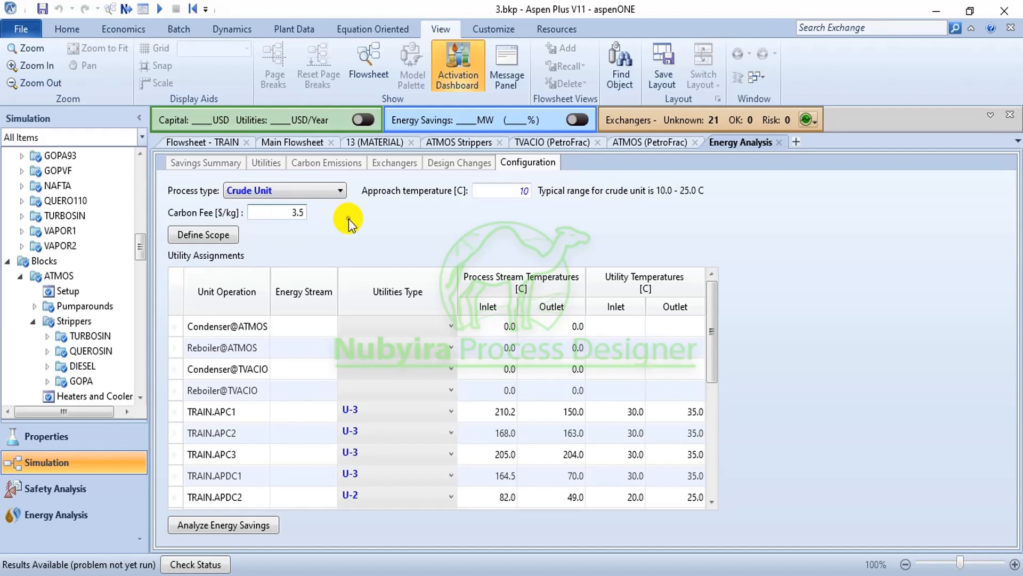
Limit the energy analysis scope to the TRAIN flowsheet, excluding Case (Main), ATMOS and TVACIO
click(349, 218)
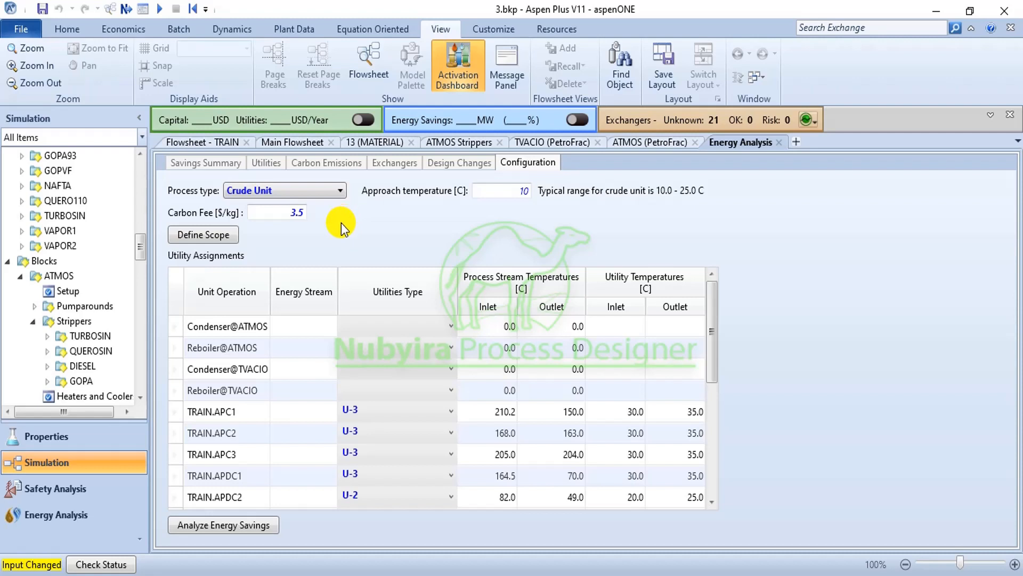
click(198, 235)
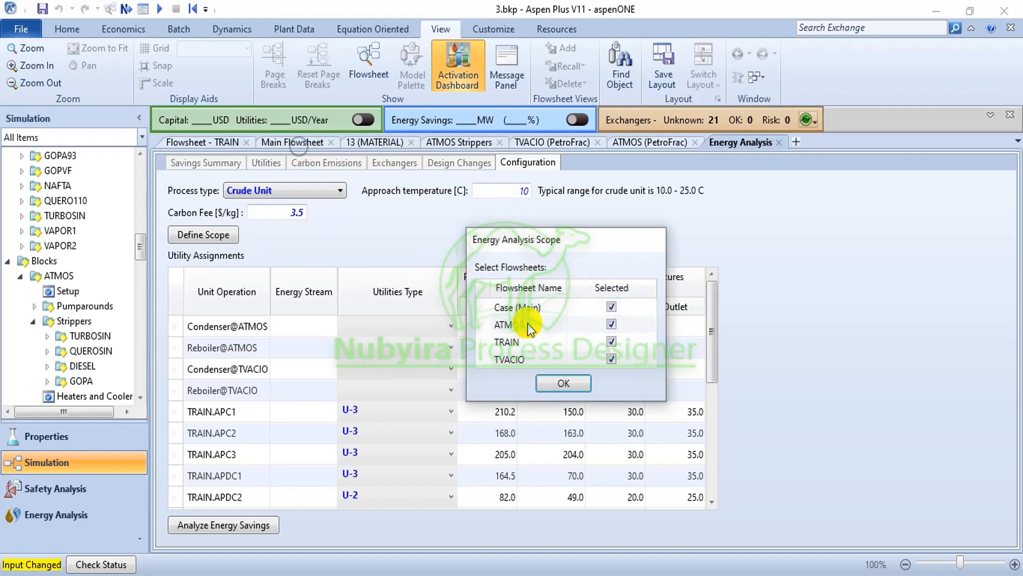
click(612, 307)
click(612, 324)
click(612, 341)
click(612, 342)
click(611, 359)
click(557, 385)
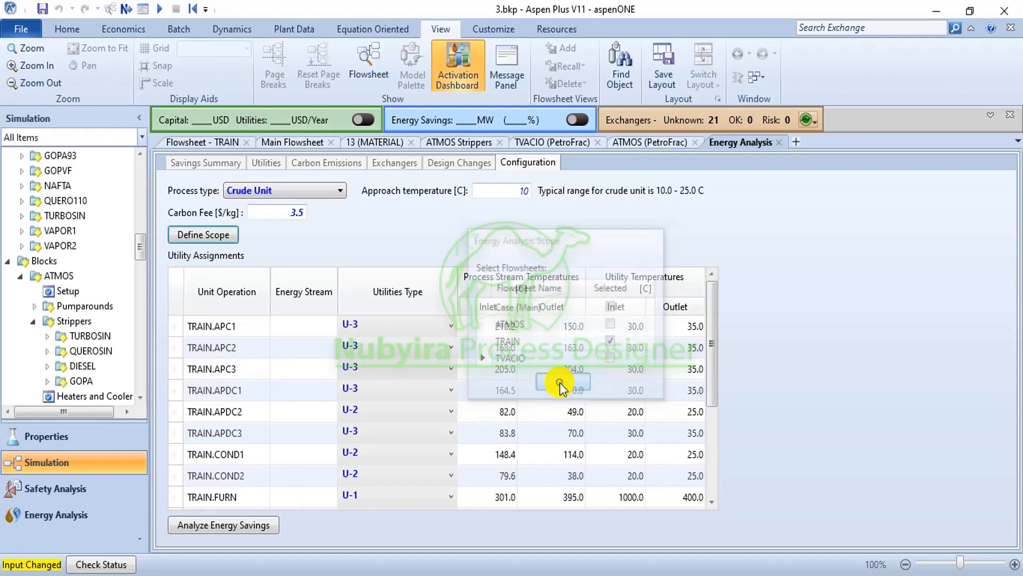
Compare the TRAIN flowsheet with the main flowsheet and examine how TRAIN connects to the ATMOS and TVACIO columns
click(293, 141)
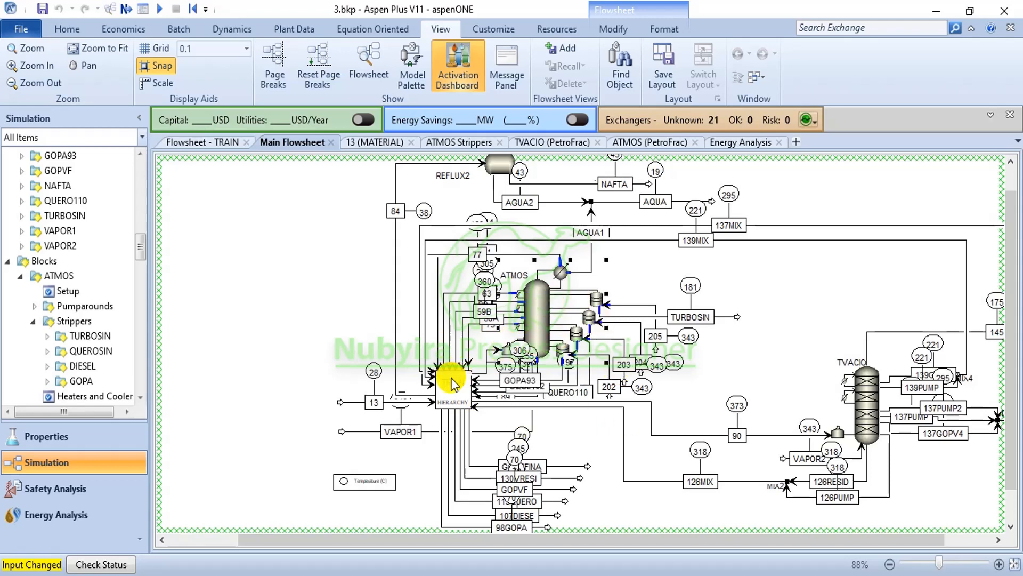
click(202, 141)
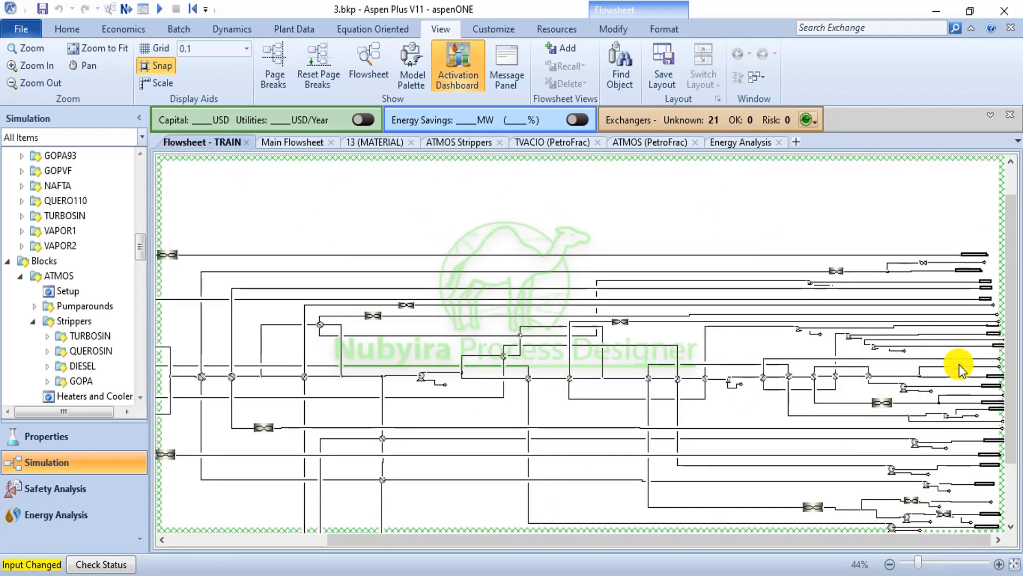
drag(1006, 410, 1006, 482)
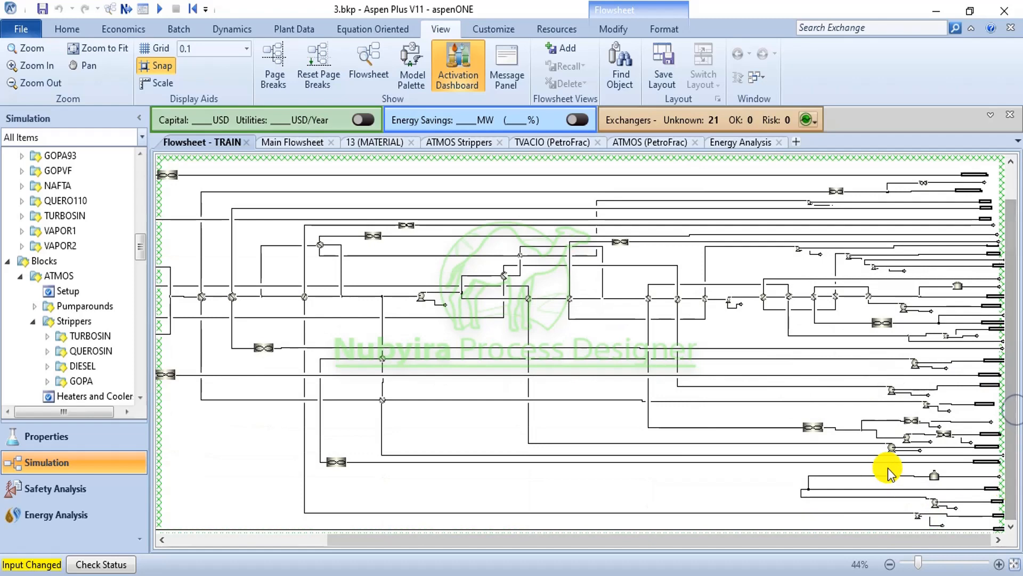
click(300, 141)
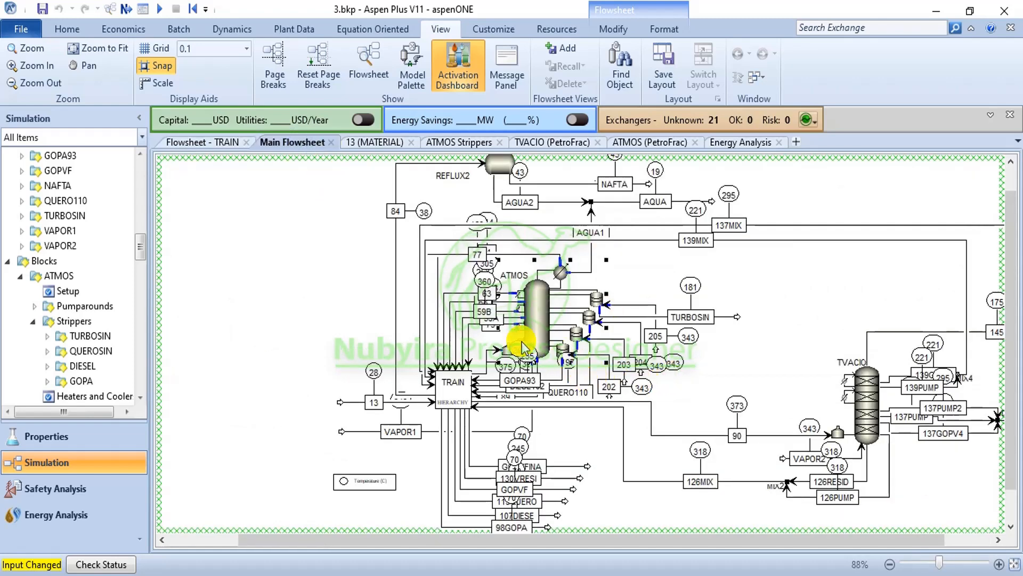
scroll(561, 359, up, 3)
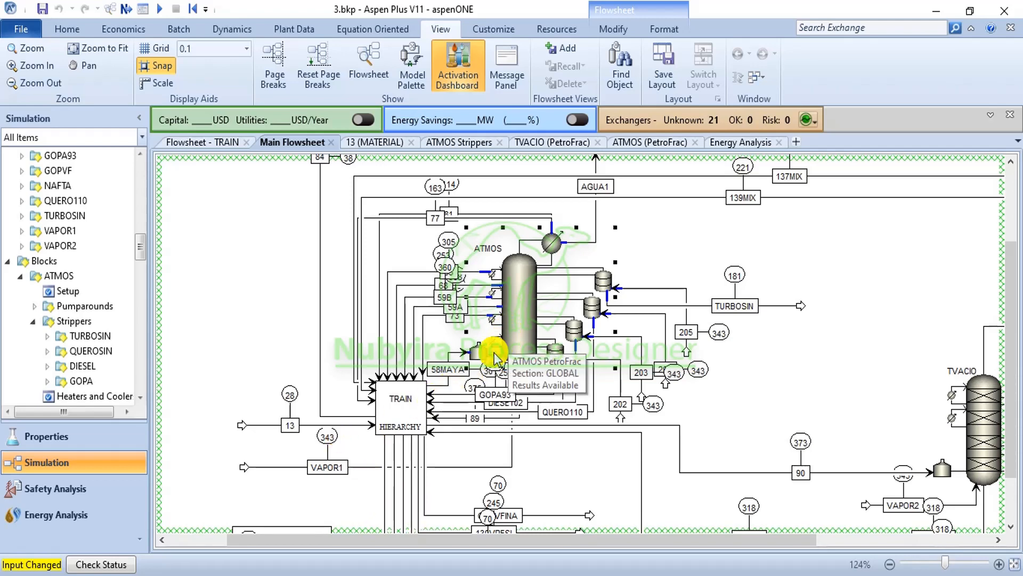
scroll(495, 371, up, 3)
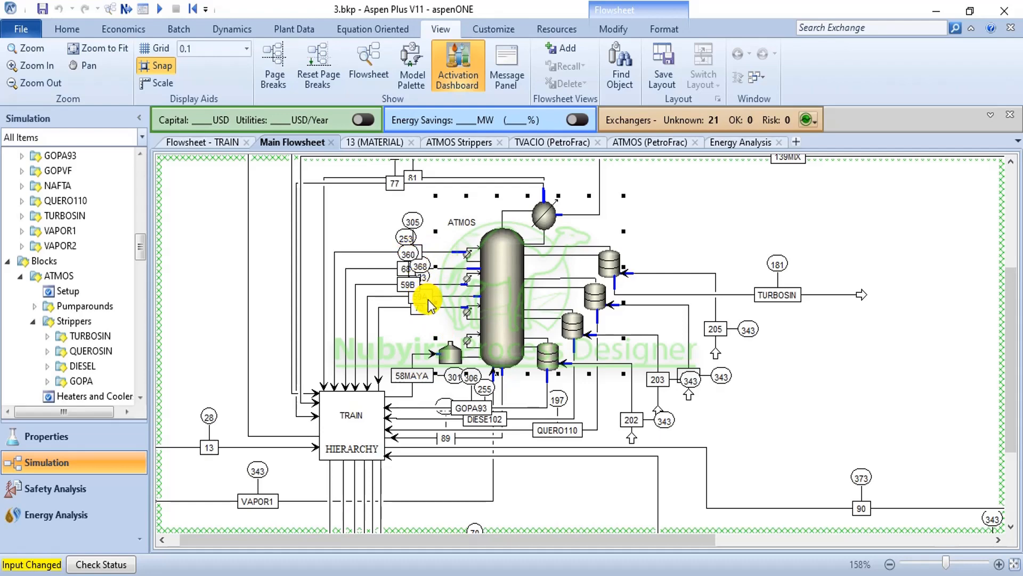
scroll(429, 304, down, 1)
scroll(494, 327, down, 1)
drag(596, 544, 662, 544)
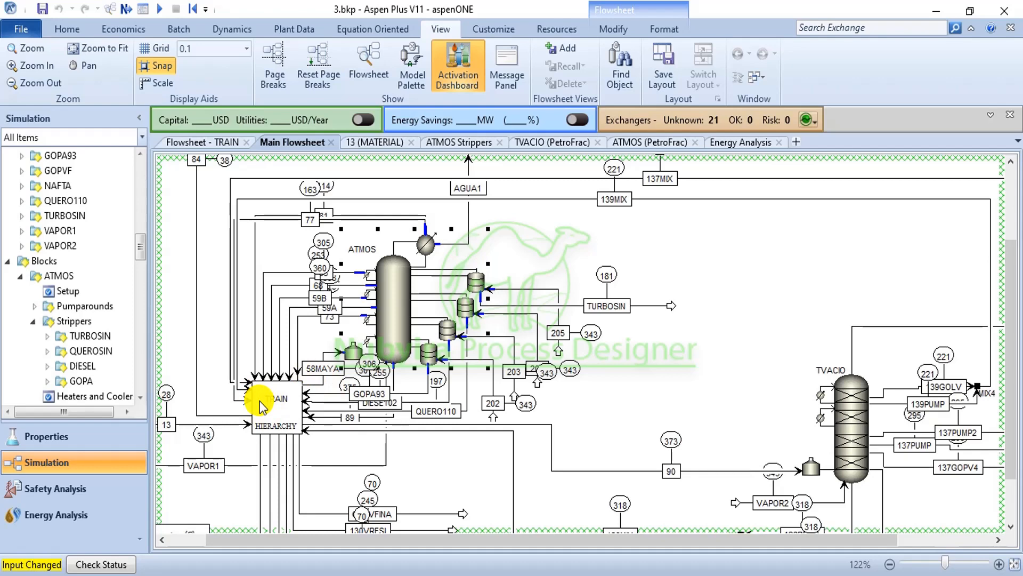
Return to the Energy Analysis configuration, recheck the scope selection and review the utilities assigned to the TRAIN units
click(735, 148)
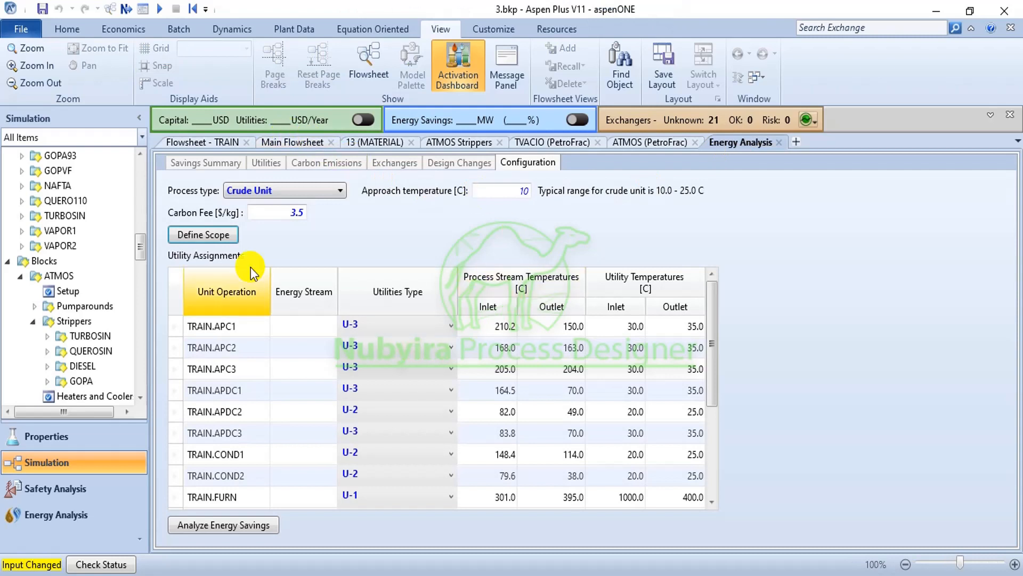
click(217, 232)
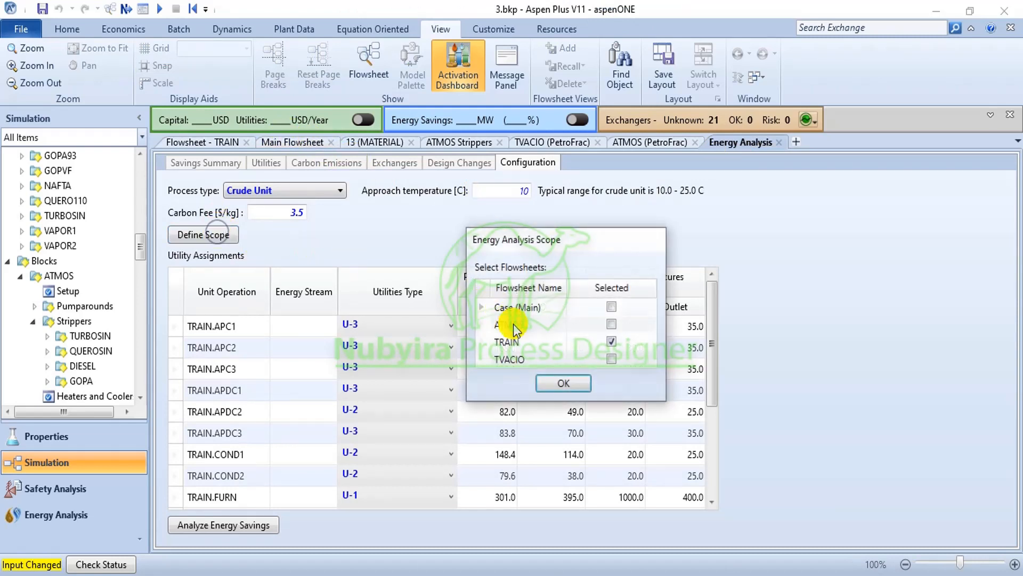
click(549, 383)
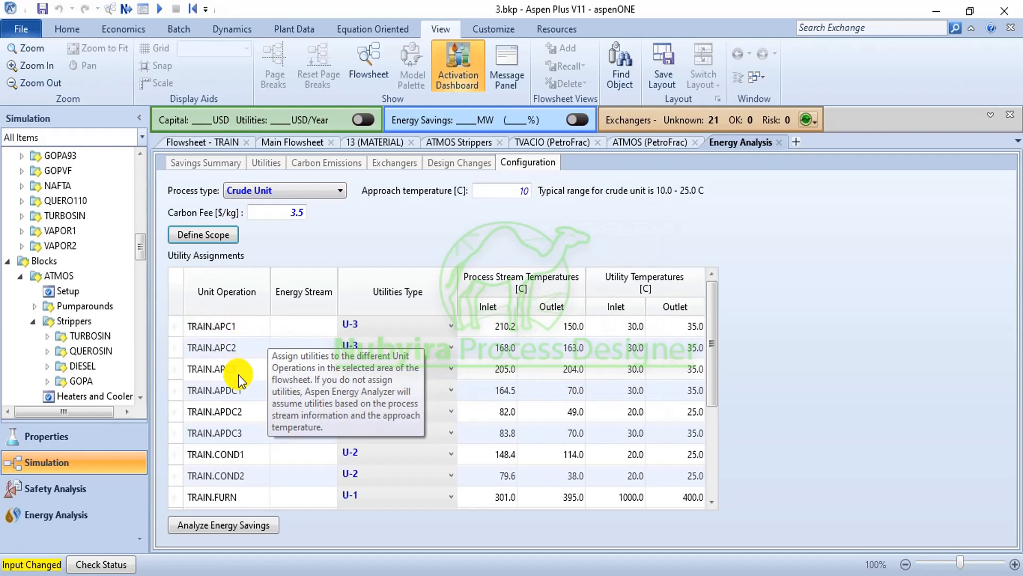
scroll(239, 382, down, 3)
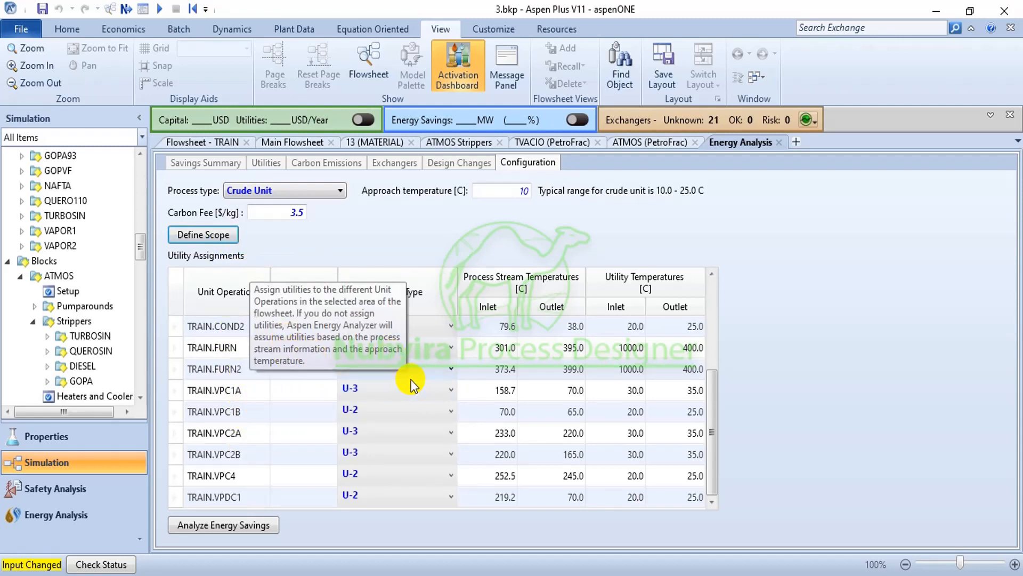
scroll(424, 356, up, 1)
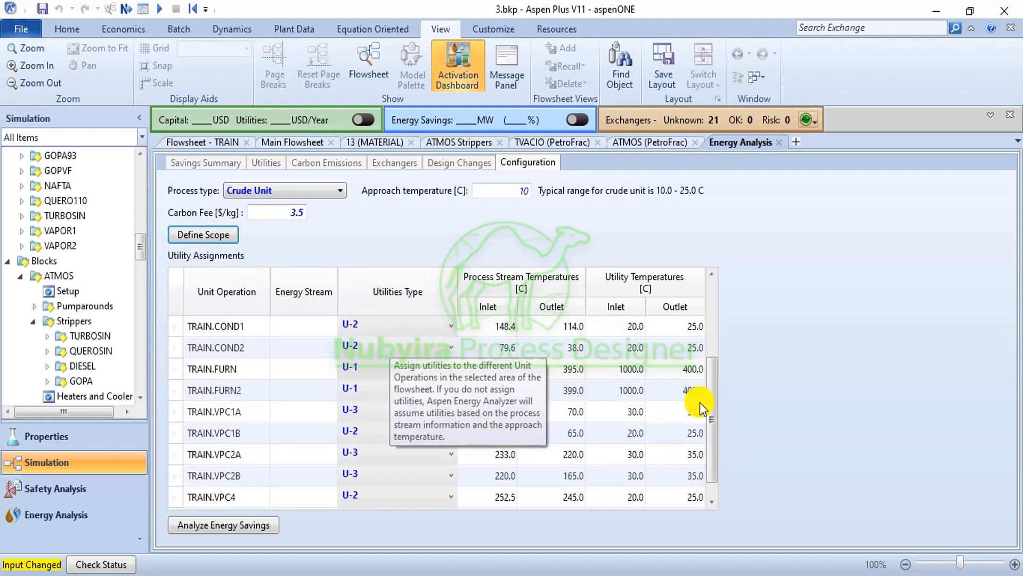
Collapse the ATMOS strippers in the simulation tree and open the list of defined utilities
click(34, 321)
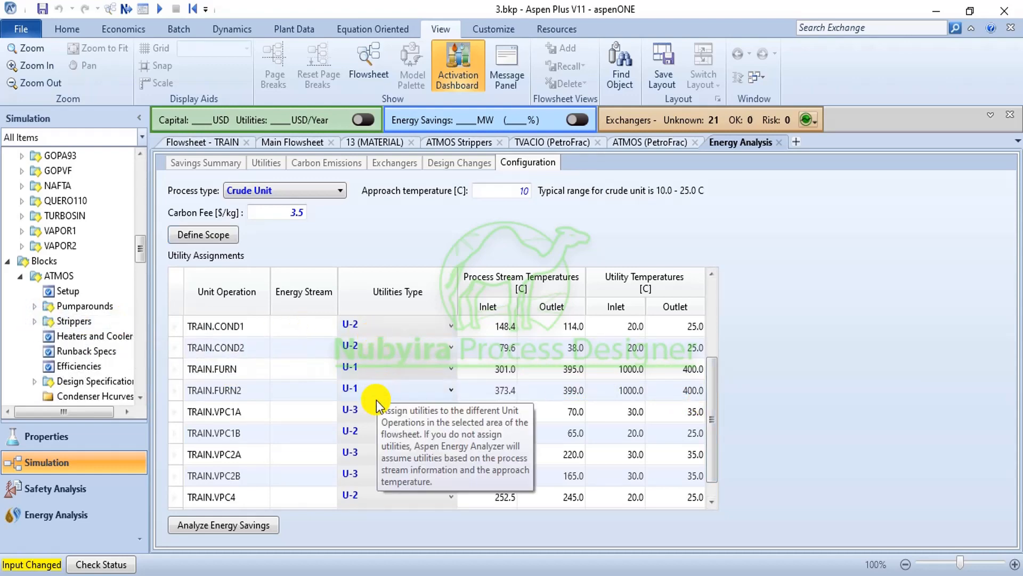
scroll(61, 303, down, 3)
scroll(63, 306, down, 10)
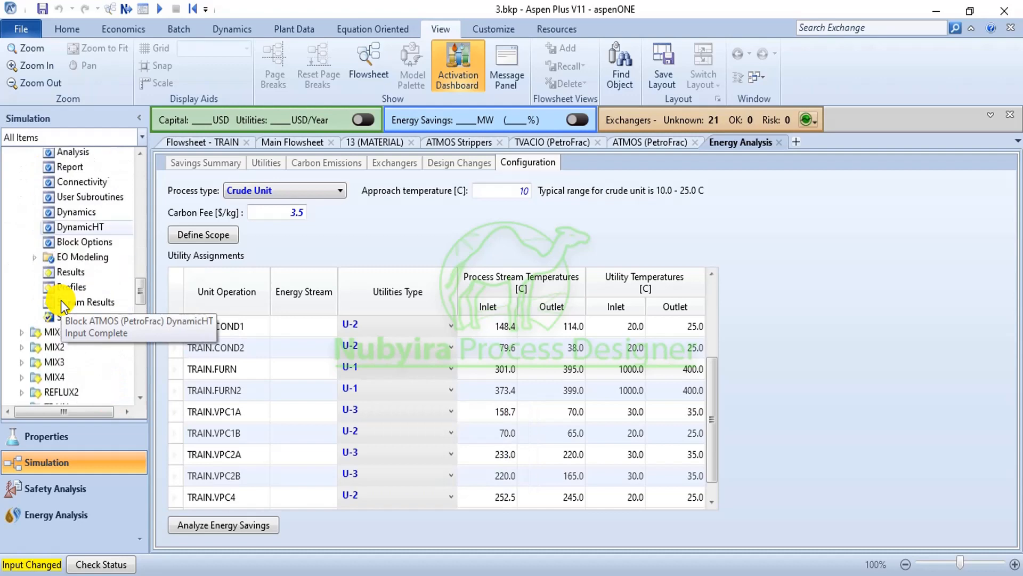
scroll(61, 300, down, 10)
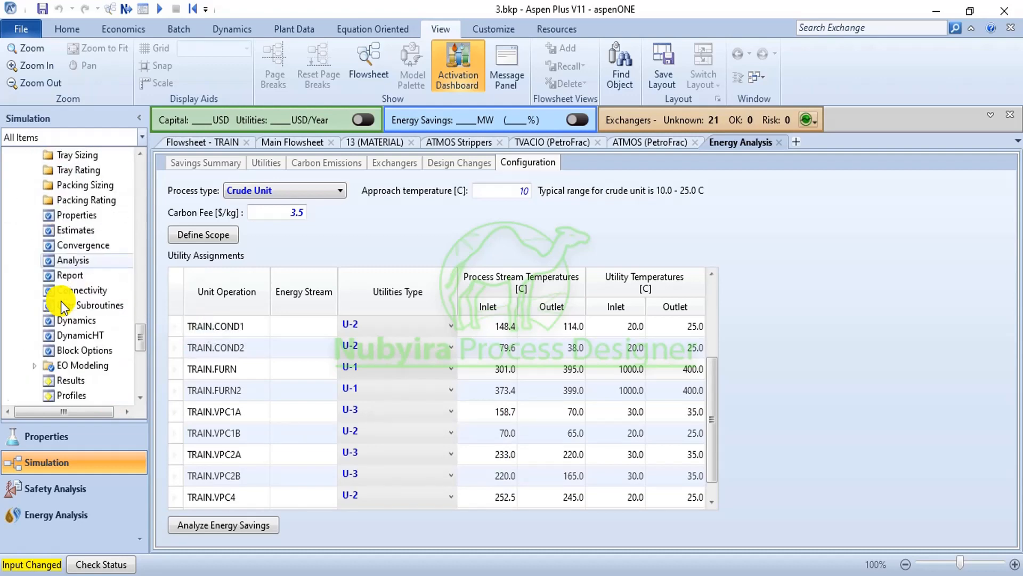
click(57, 215)
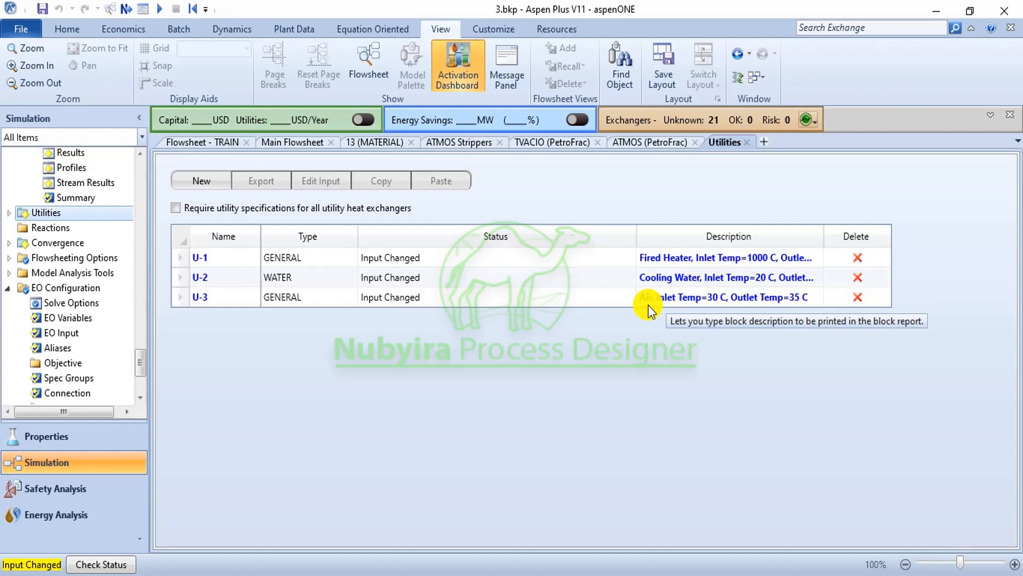
Inspect the specifications and carbon tracking settings of the fired heater utility U-1
click(209, 260)
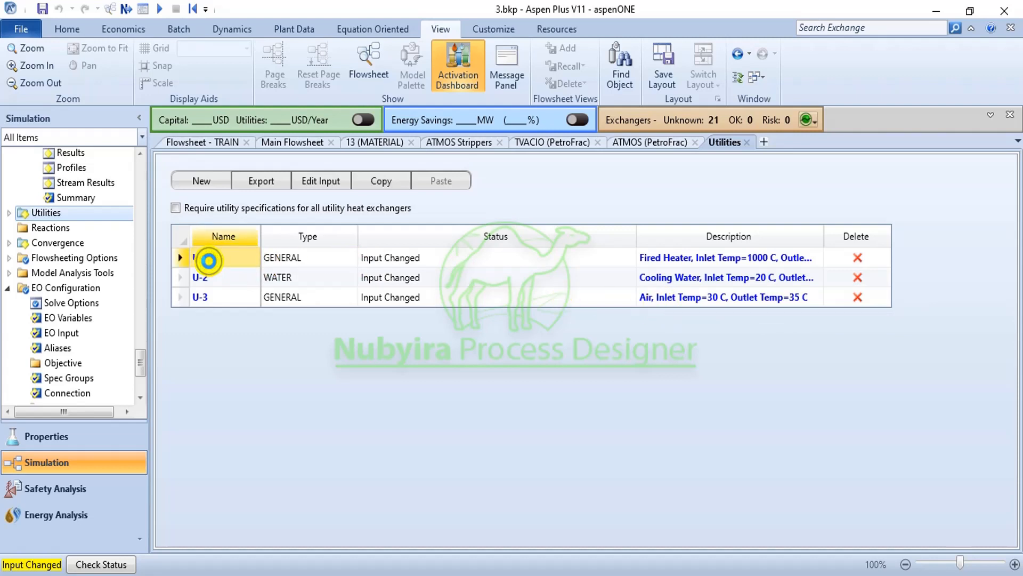
double_click(208, 261)
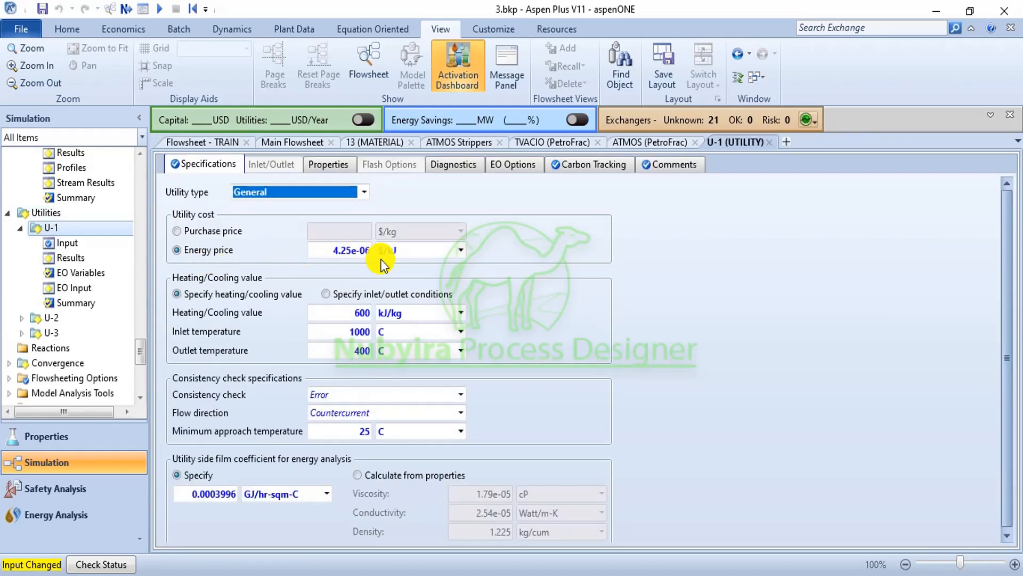
scroll(417, 271, down, 1)
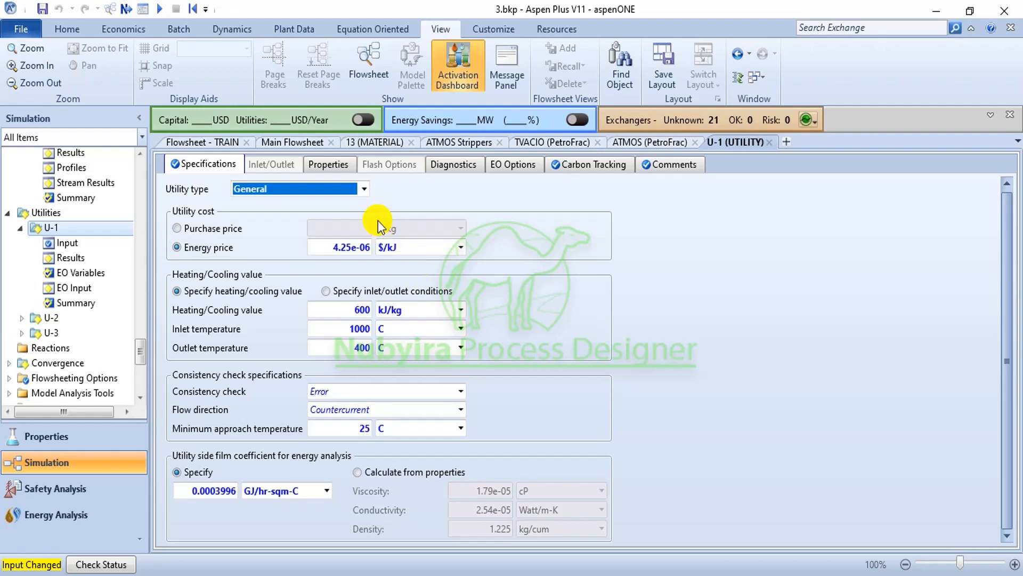
click(579, 168)
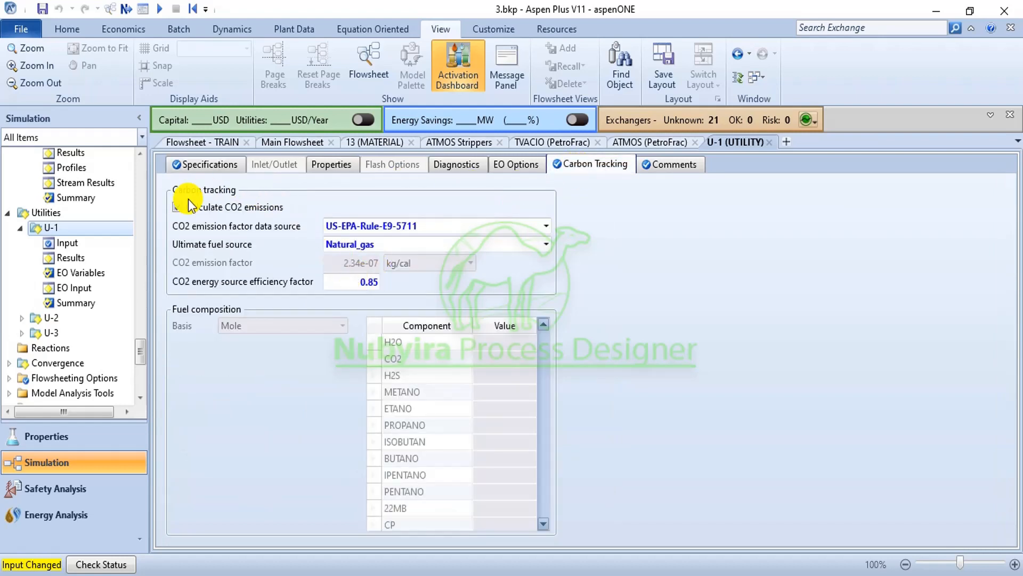
Review the specifications of the cooling water utility U-2 and the air utility U-3
click(33, 209)
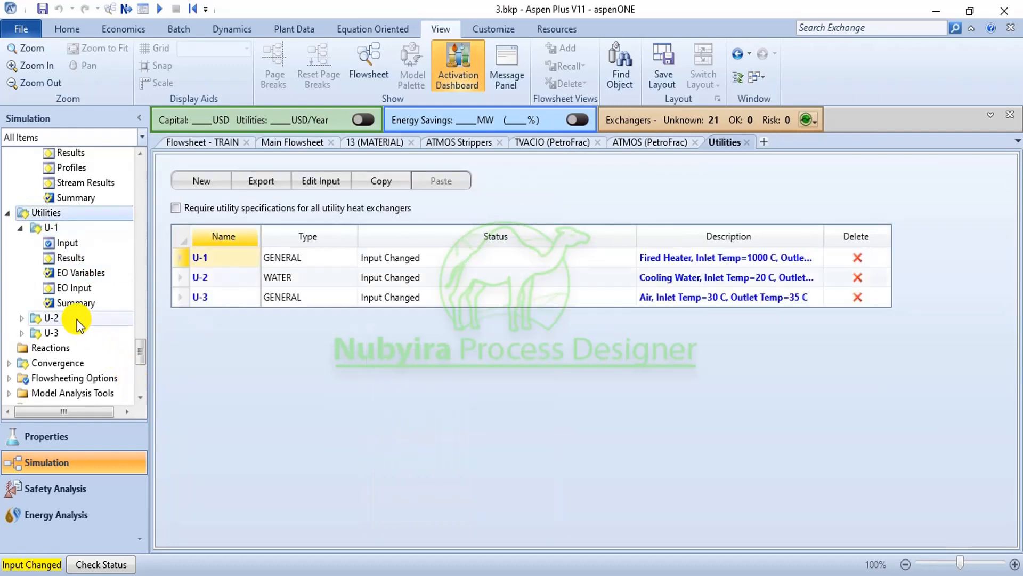
click(217, 283)
click(217, 283)
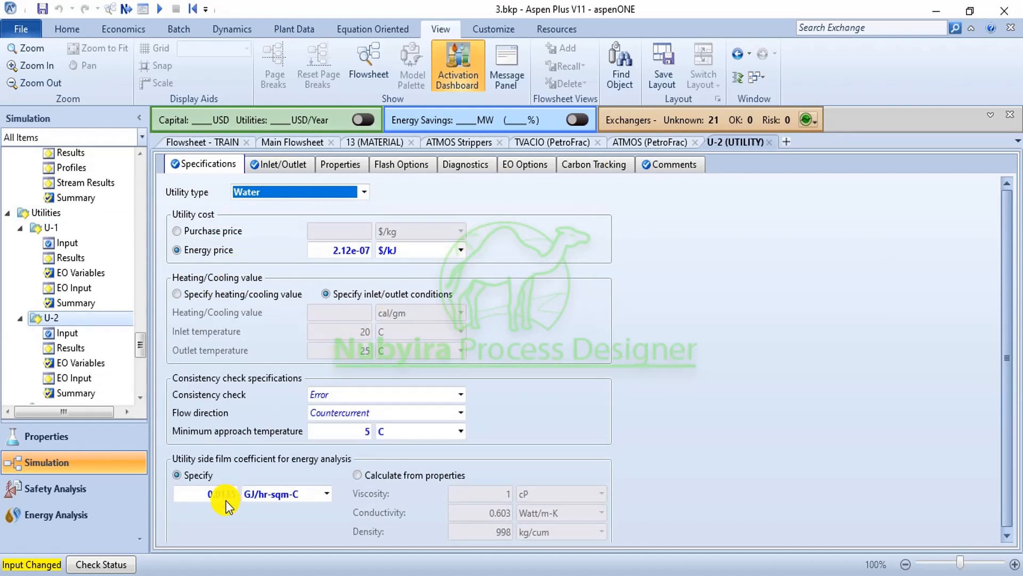
scroll(56, 362, down, 3)
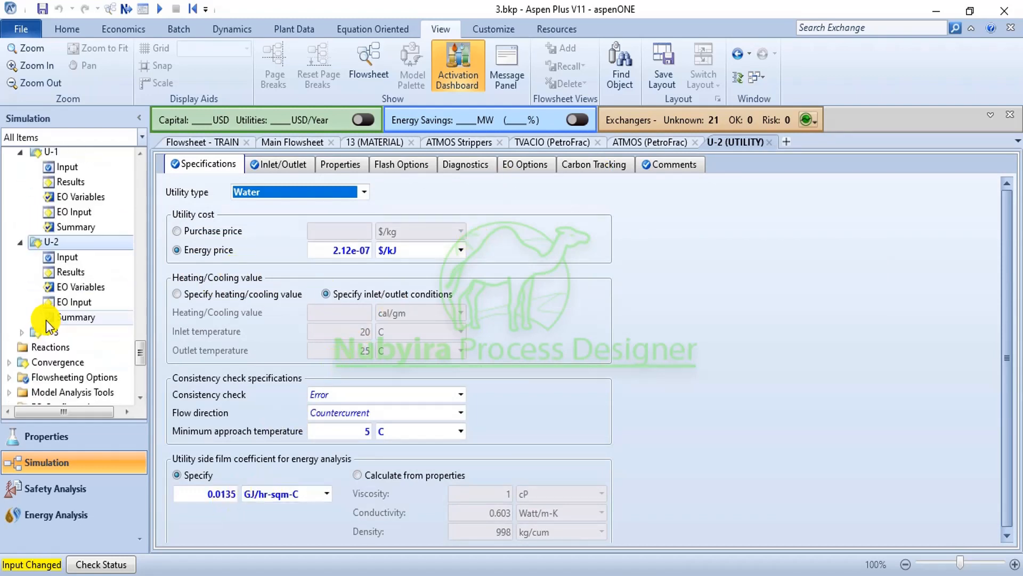
click(53, 293)
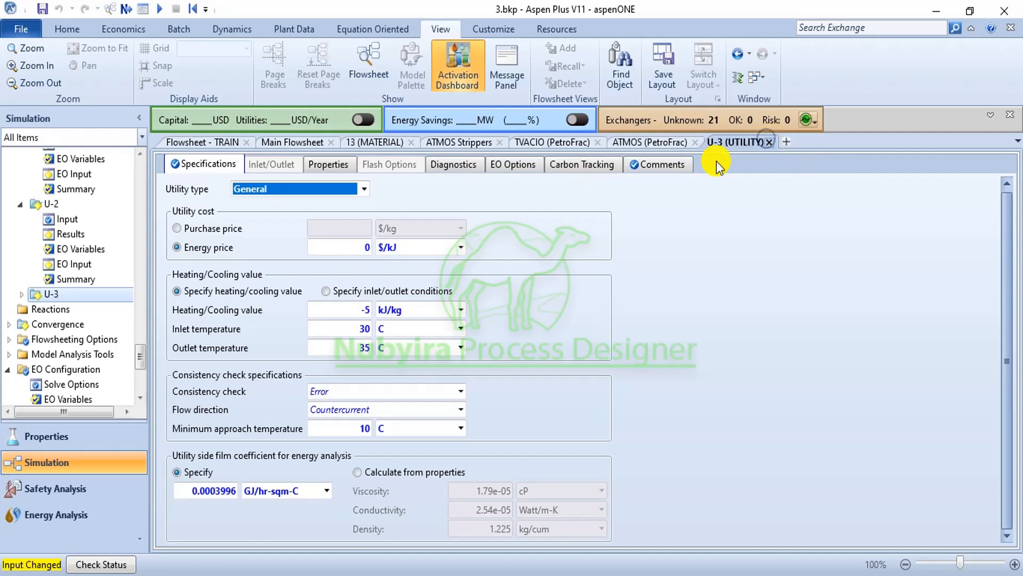
Close the U-3 utility form, reopen the Energy Analysis configuration and run the energy savings analysis
click(767, 142)
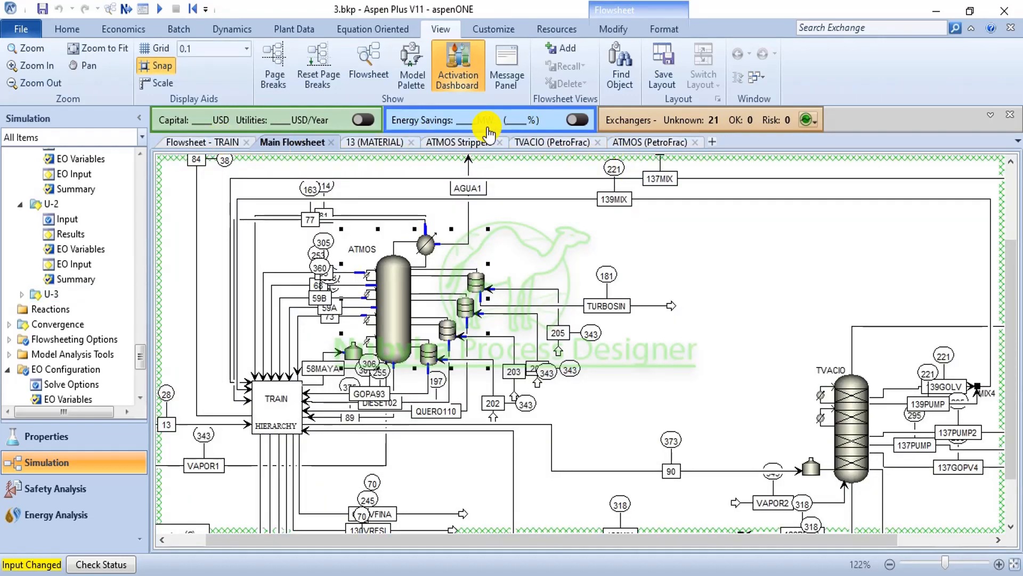
click(470, 126)
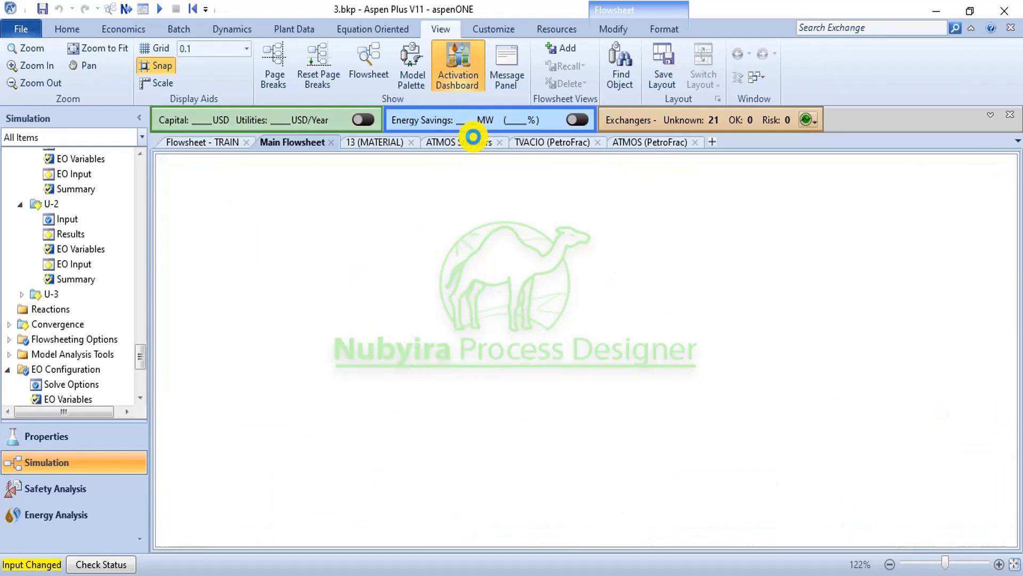
scroll(491, 312, down, 5)
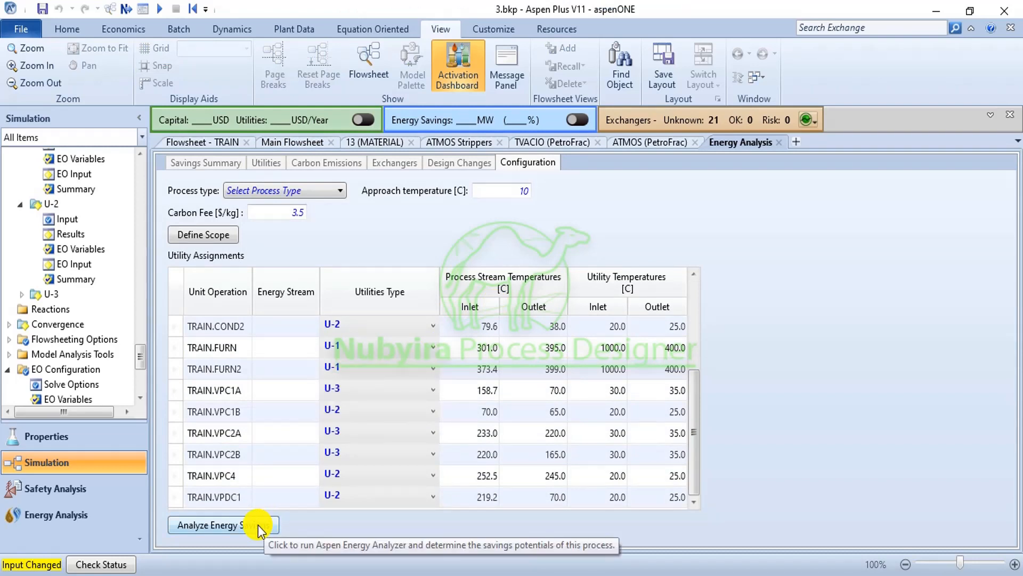
click(258, 524)
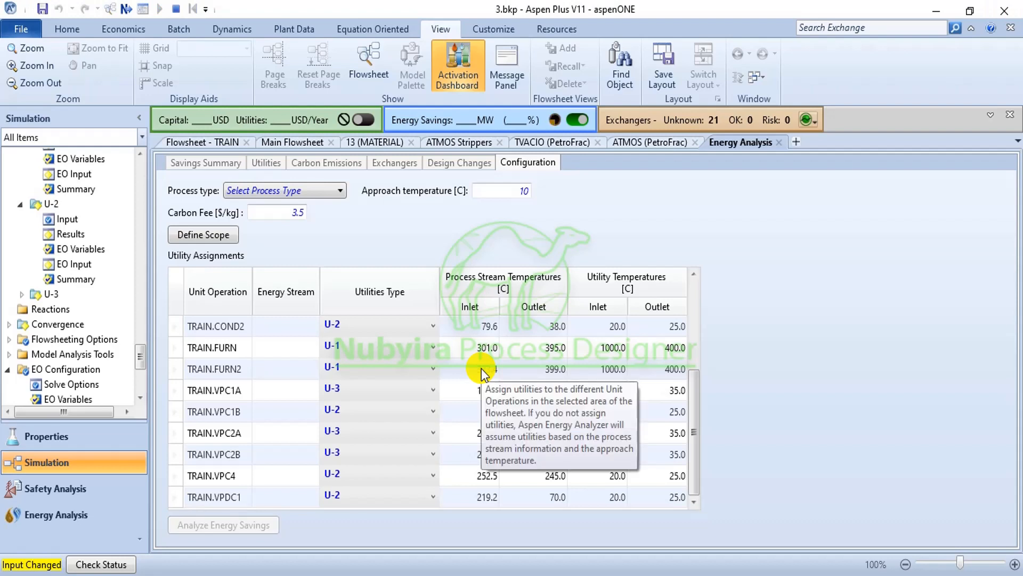
click(496, 292)
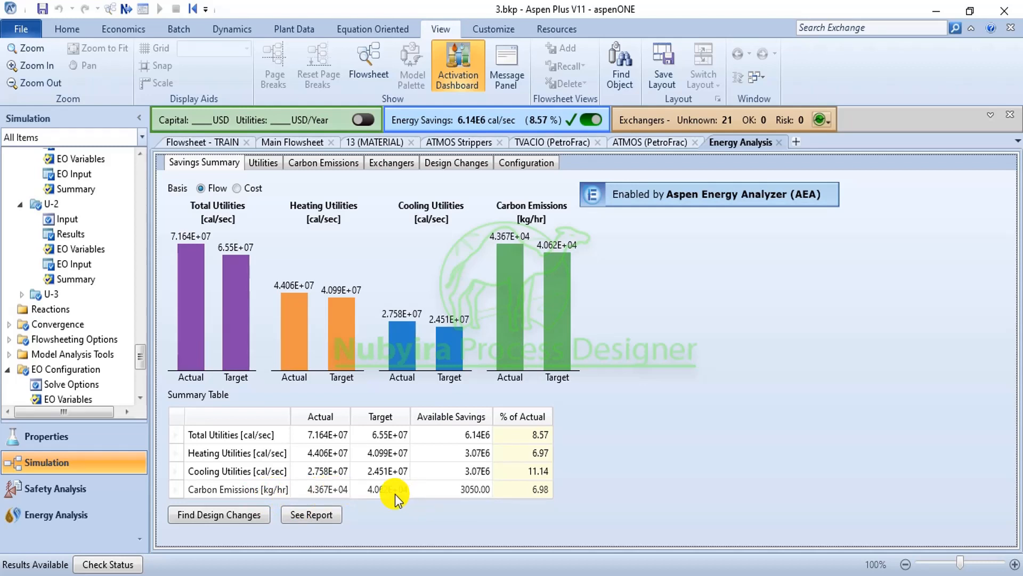
Show the savings summary on a cost basis, and examine the energy use details of each utility
click(248, 188)
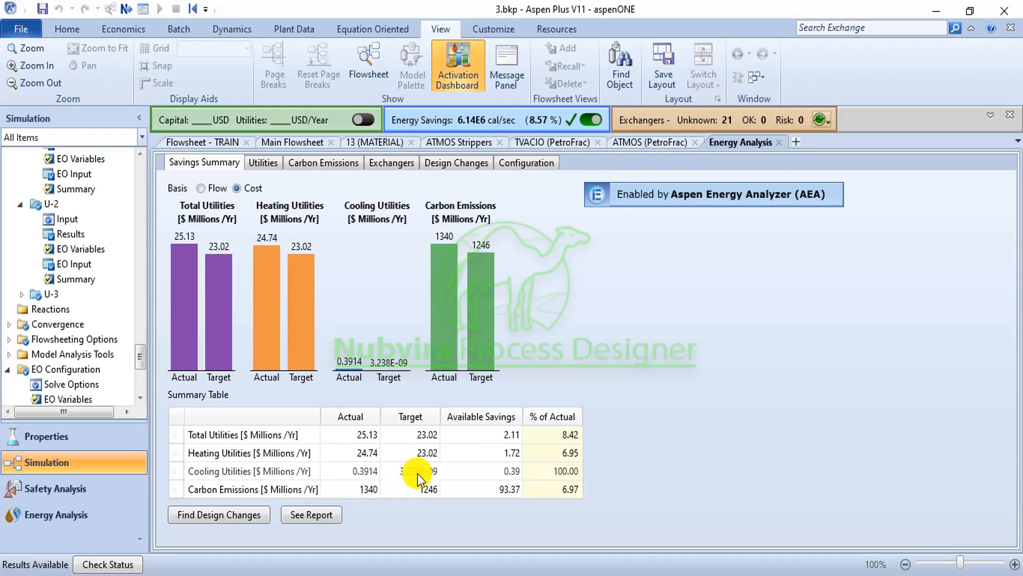
click(270, 164)
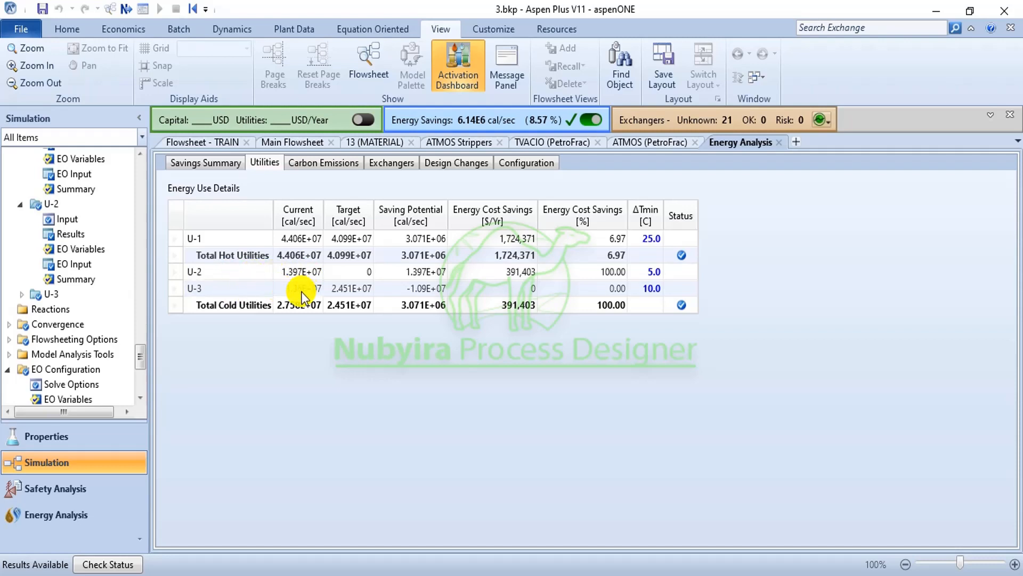
mouse_move(301, 292)
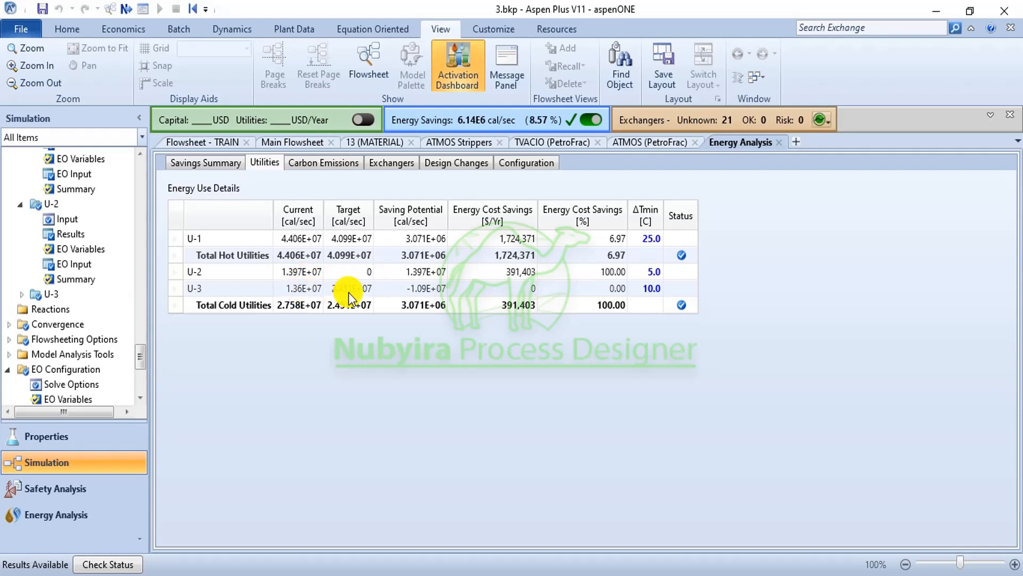
Review the carbon emissions of each utility and the existing exchangers' duties, inlet and outlet temperatures and connected fluids
mouse_move(350, 289)
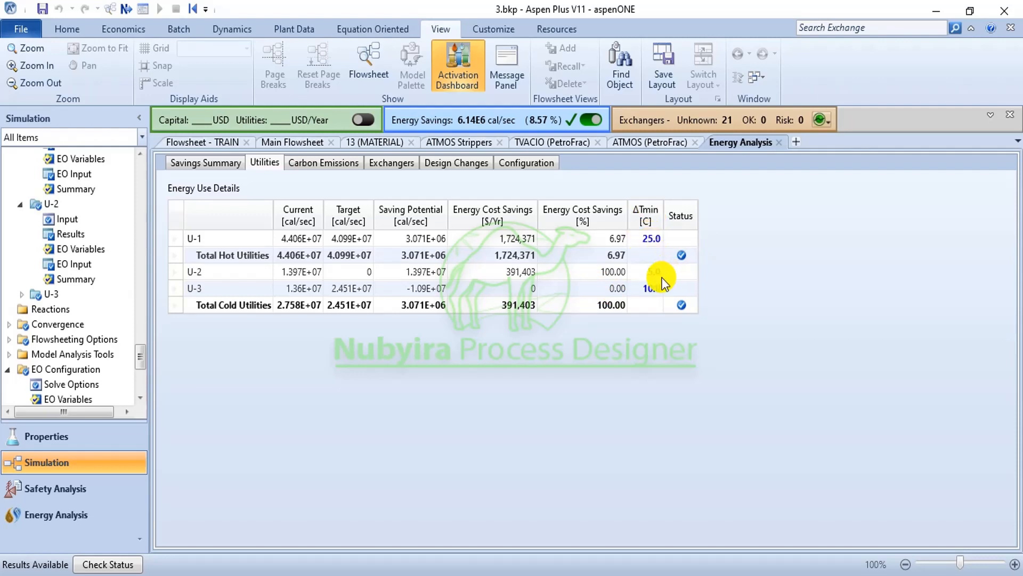
click(311, 162)
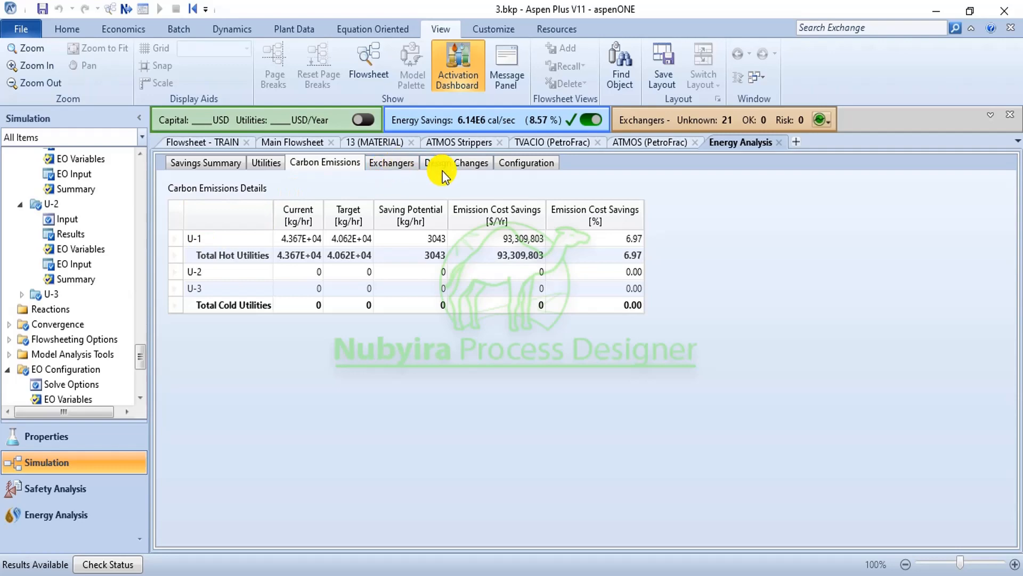
click(402, 166)
scroll(327, 311, down, 3)
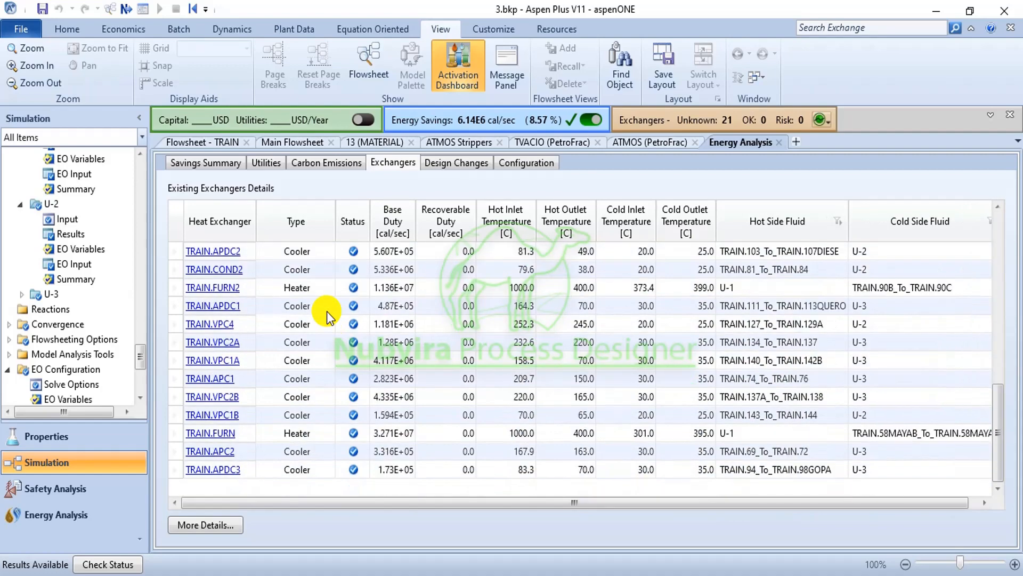
scroll(328, 312, up, 3)
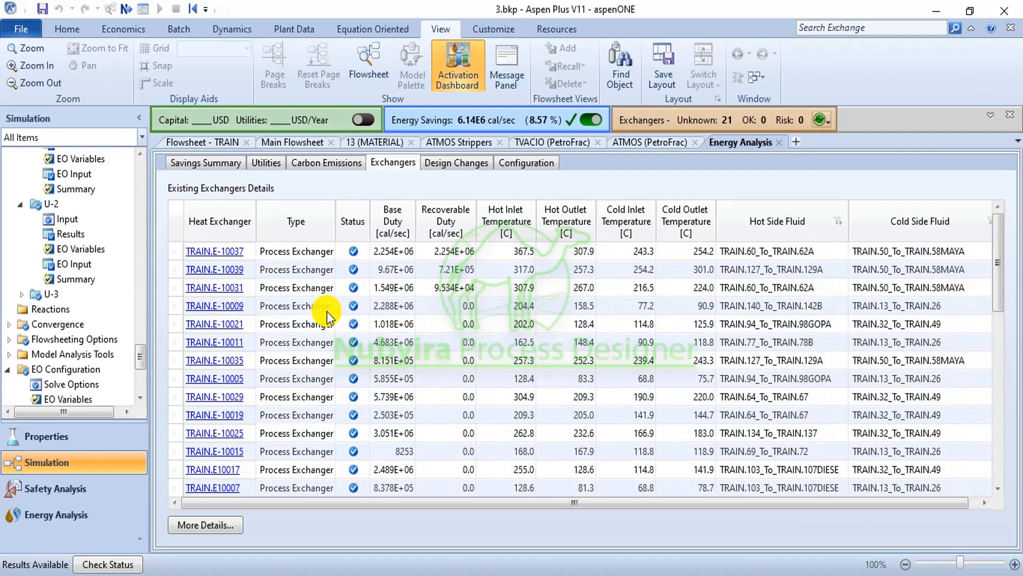
scroll(327, 311, down, 3)
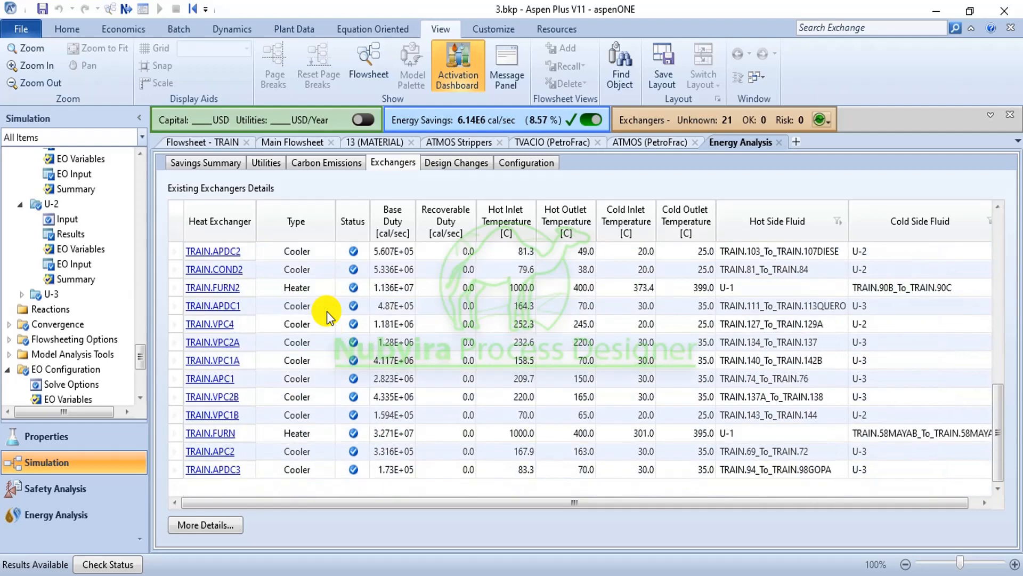
scroll(343, 319, up, 3)
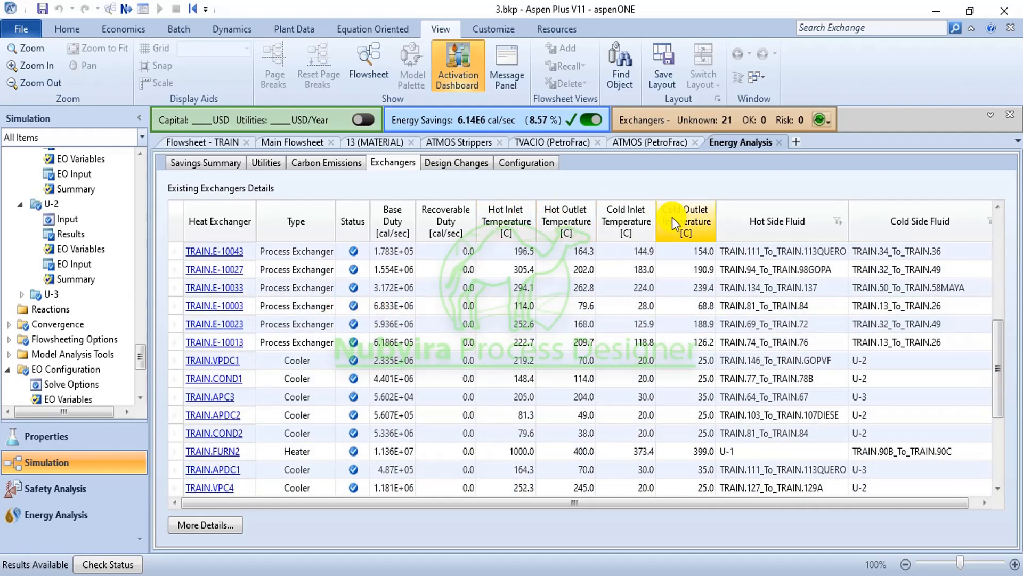
scroll(450, 250, up, 5)
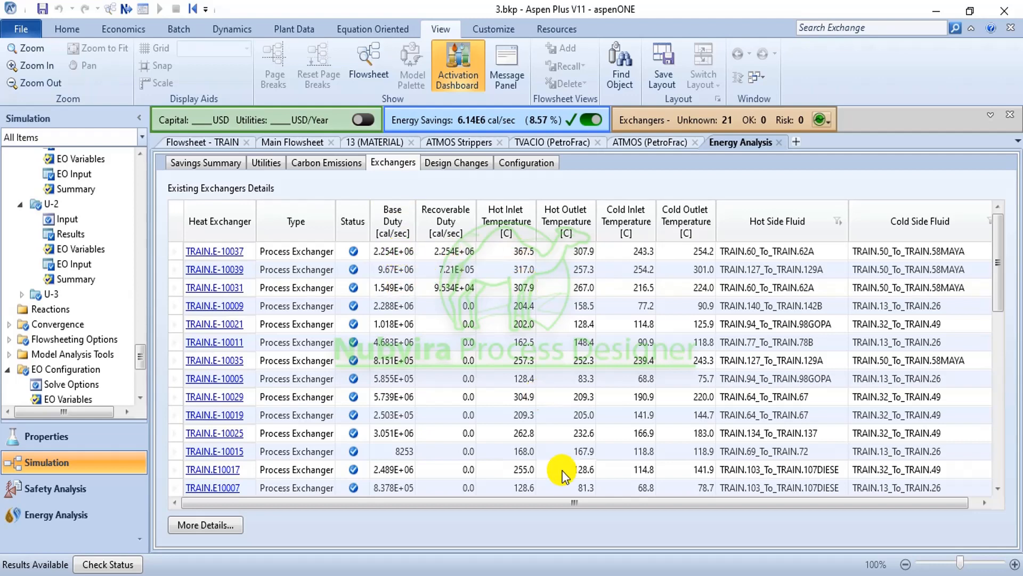
drag(549, 505, 675, 508)
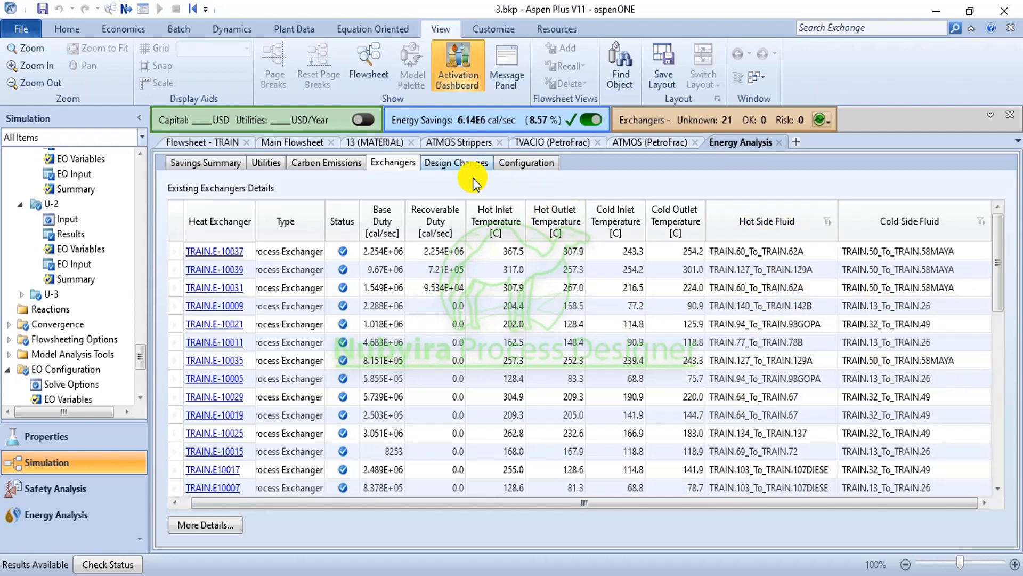
Find design changes allowing 5 added and 5 relocated exchangers, and review the proposed Add Exchangers and Relocate Exchanger solutions
click(458, 164)
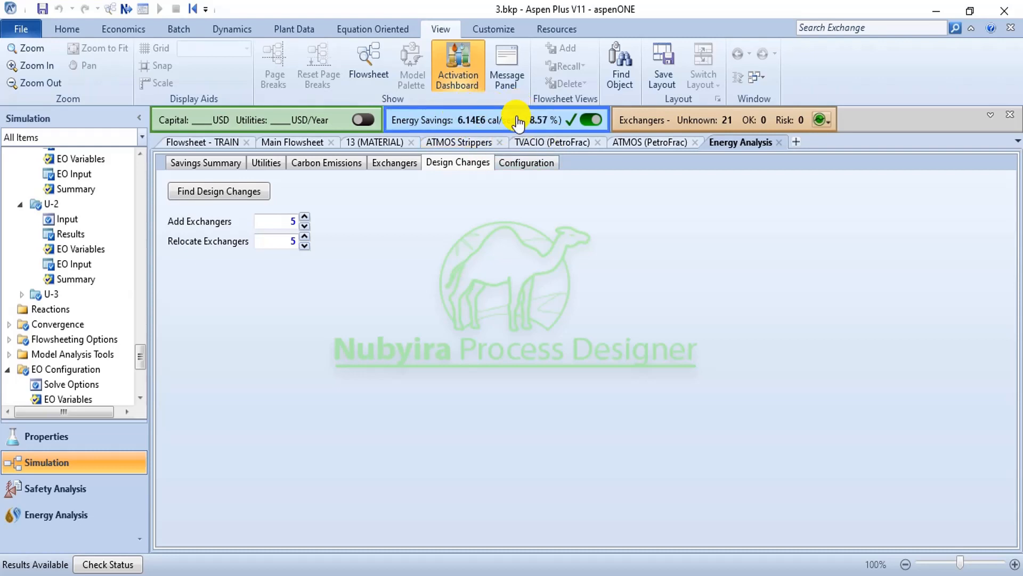
mouse_move(518, 122)
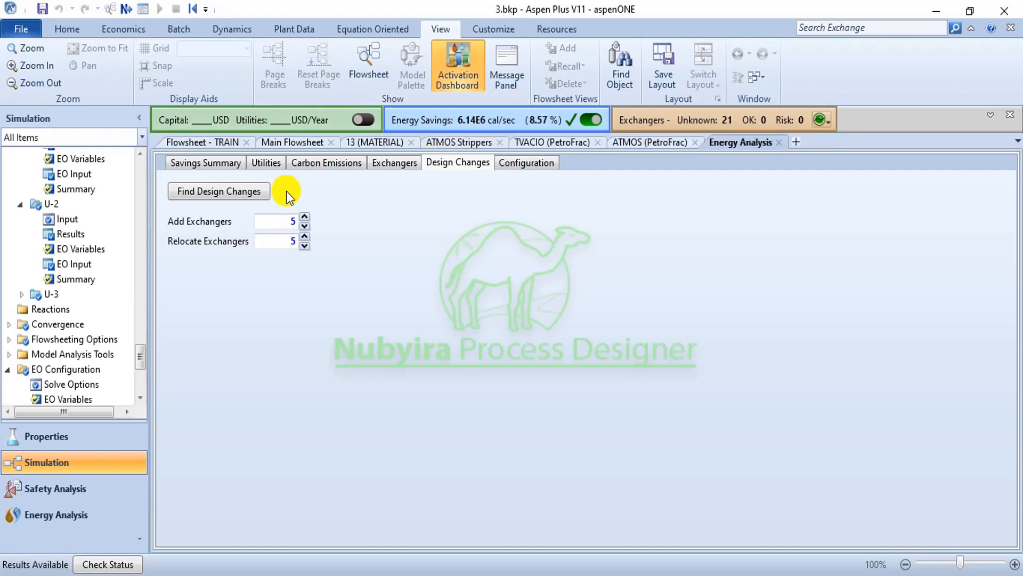
click(219, 191)
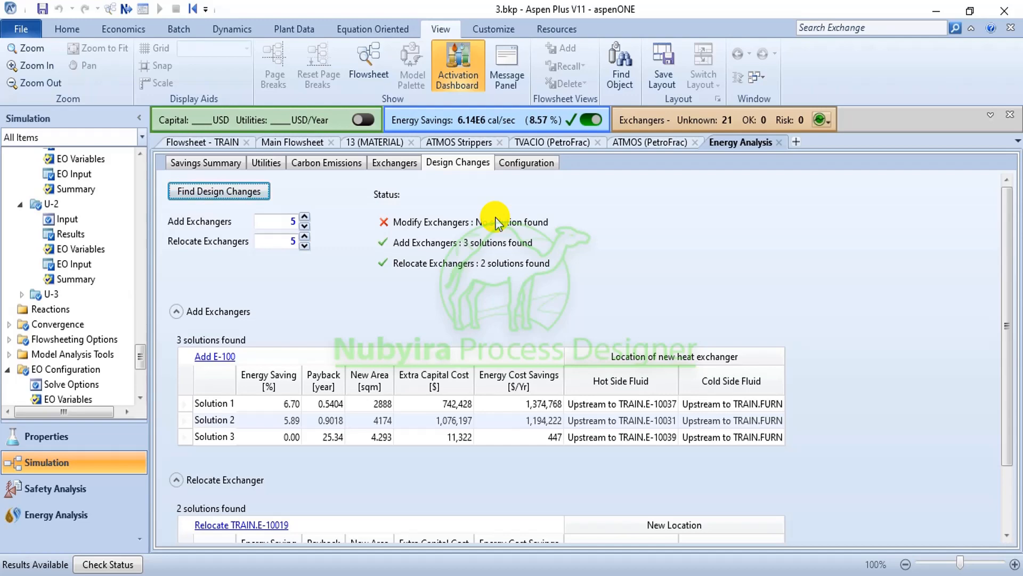
scroll(418, 297, down, 3)
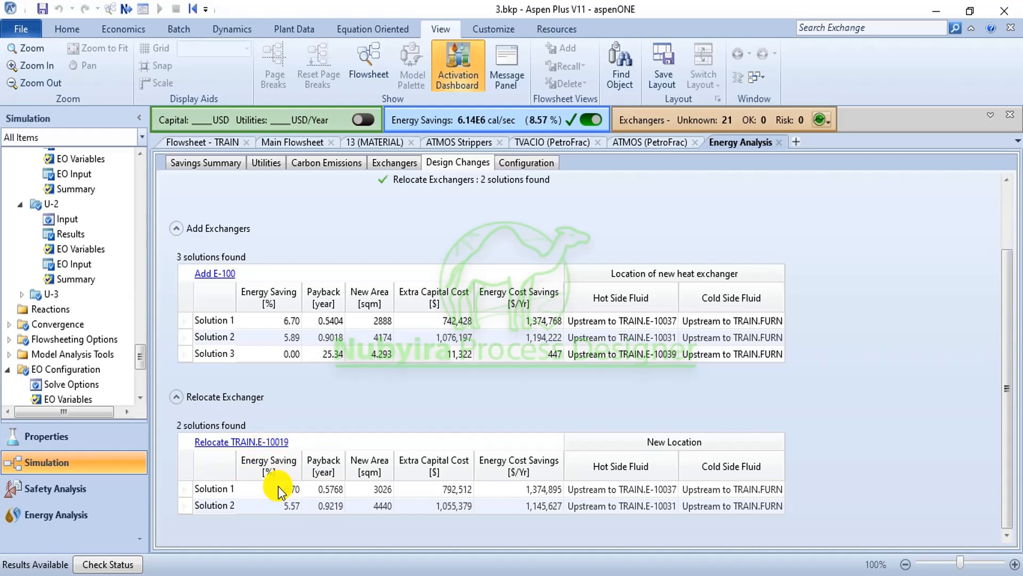
scroll(341, 419, up, 3)
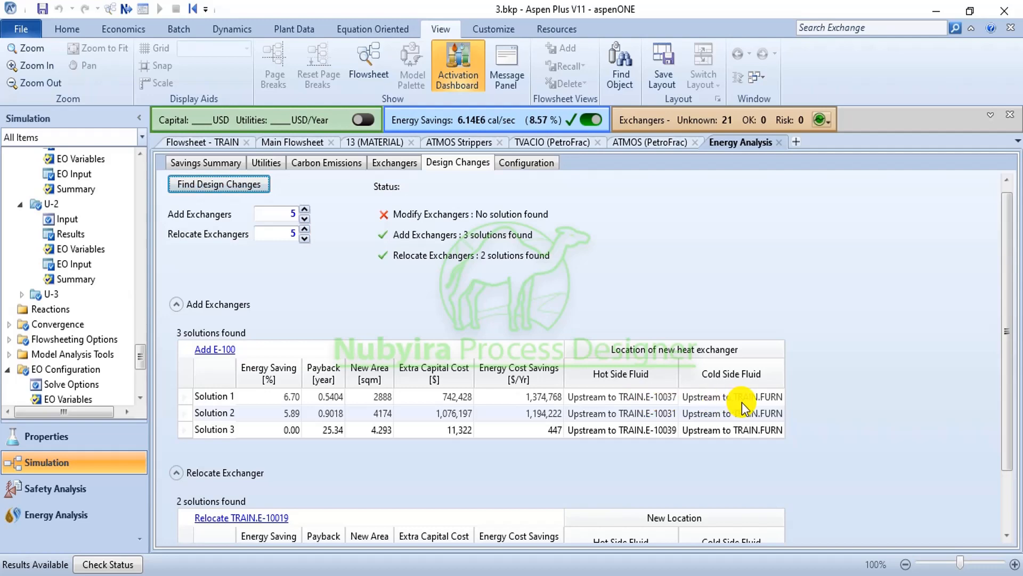
Examine the TRAIN flowsheet around the E-10031 to E-10039 exchangers and the furnace FURN
click(170, 141)
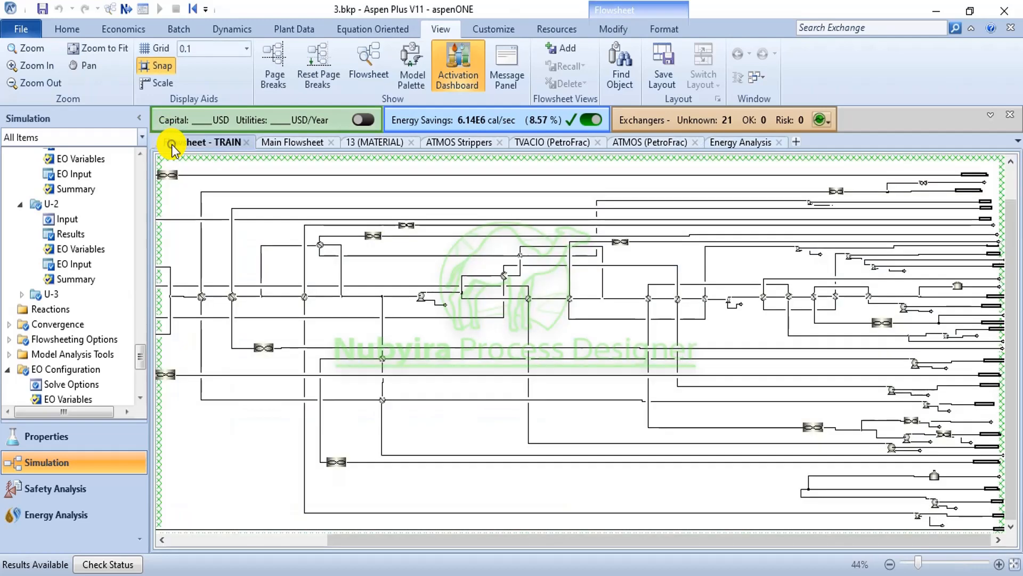
scroll(895, 285, up, 2)
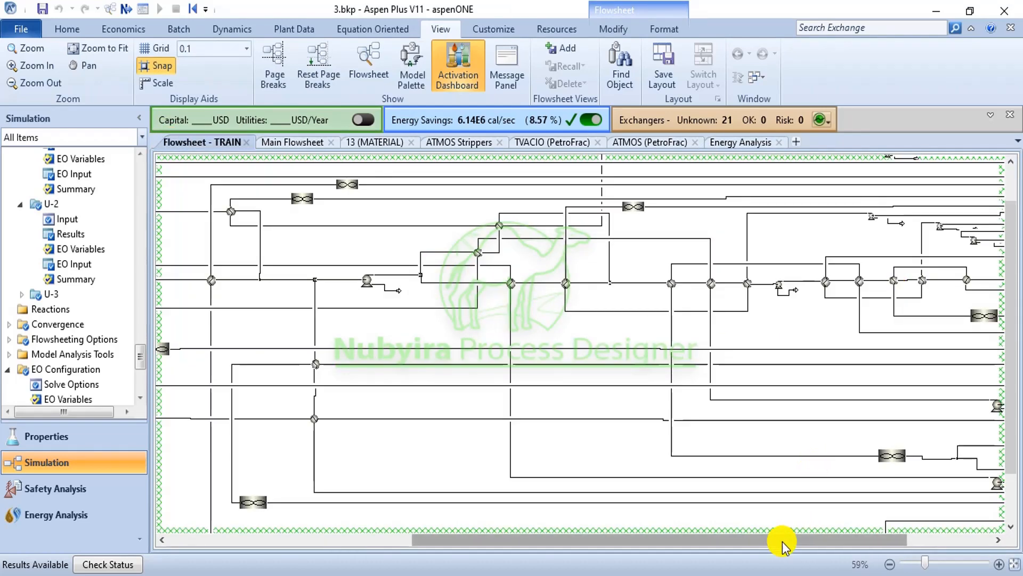
drag(834, 540, 919, 544)
scroll(928, 264, up, 1)
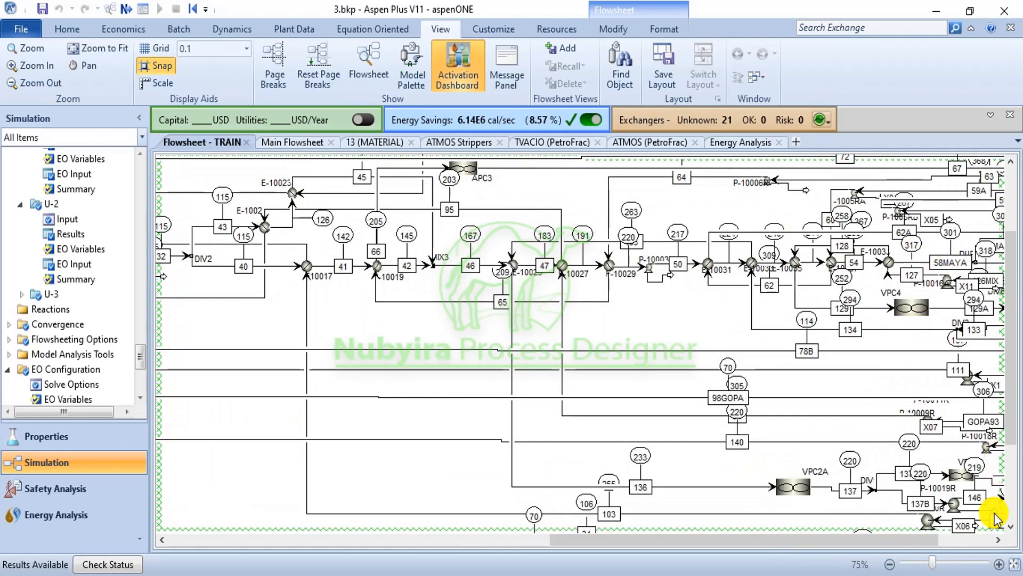
drag(926, 541, 984, 530)
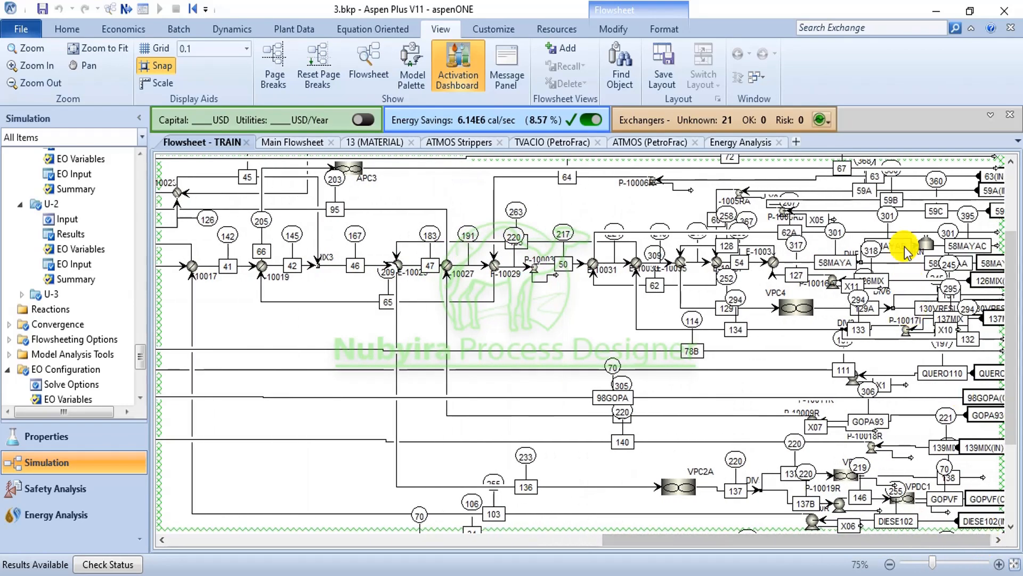
scroll(882, 231, up, 1)
scroll(883, 230, up, 1)
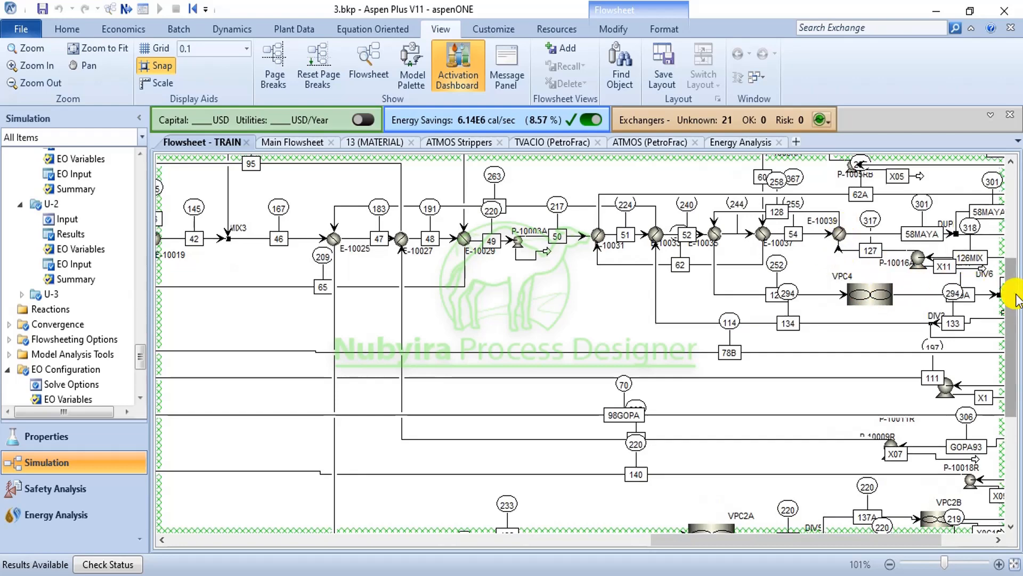
drag(1013, 296, 1018, 256)
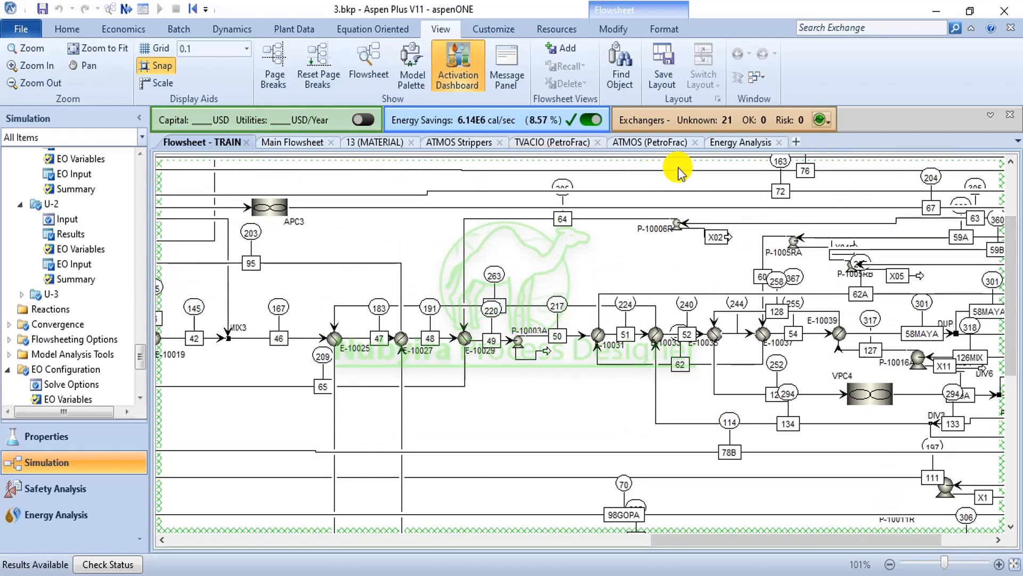
Check the Add E-100 solution locations against the TRAIN flowsheet, tracing the hot side of E-10037 and the cold stream upstream of FURN
click(735, 142)
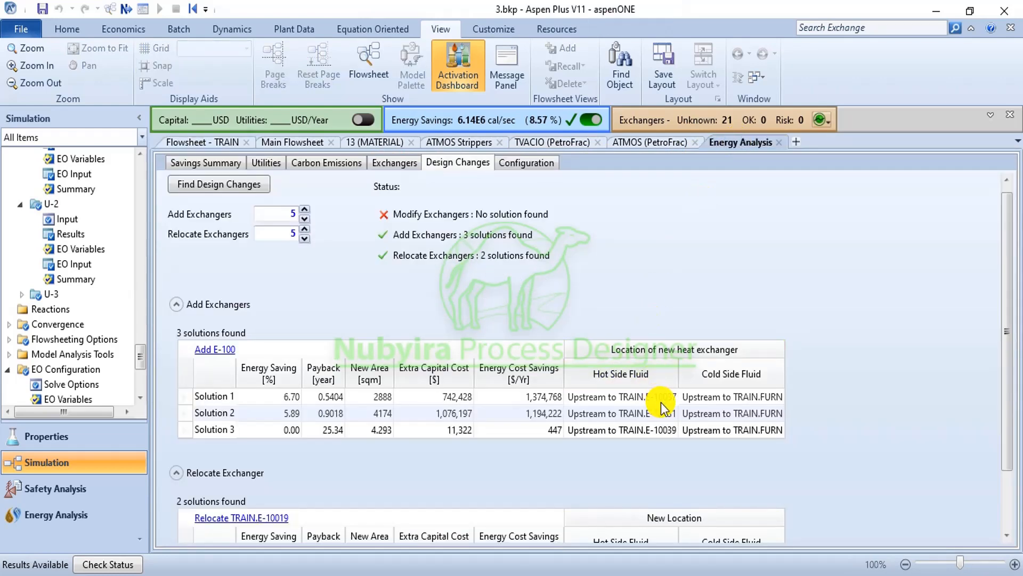
click(208, 144)
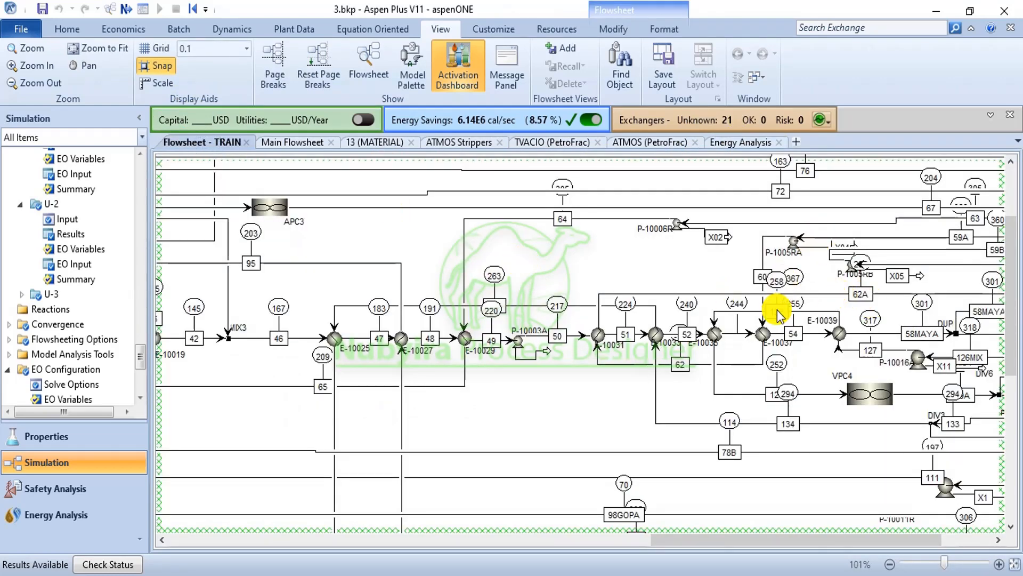
scroll(770, 331, up, 1)
scroll(769, 331, up, 2)
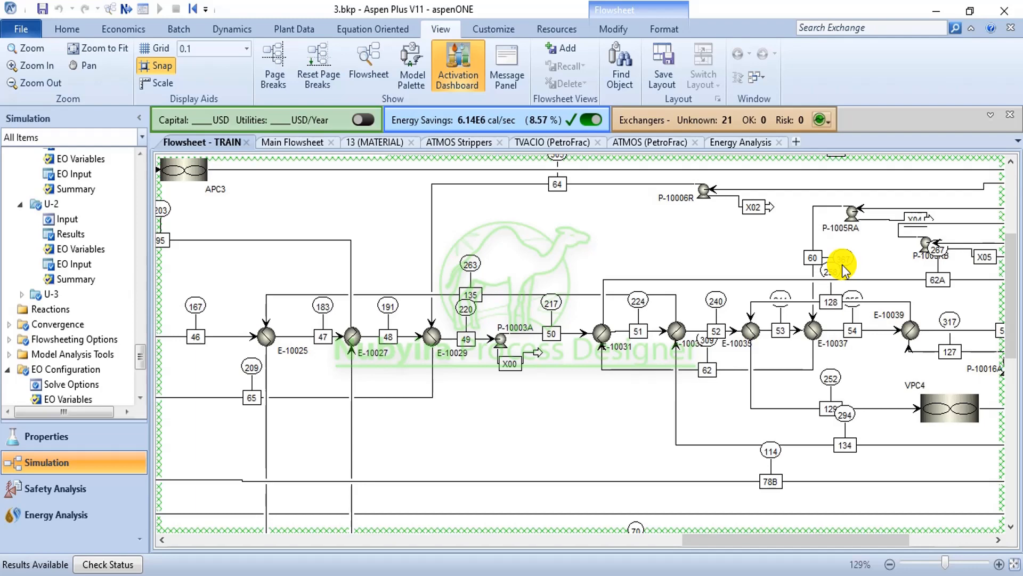
click(743, 142)
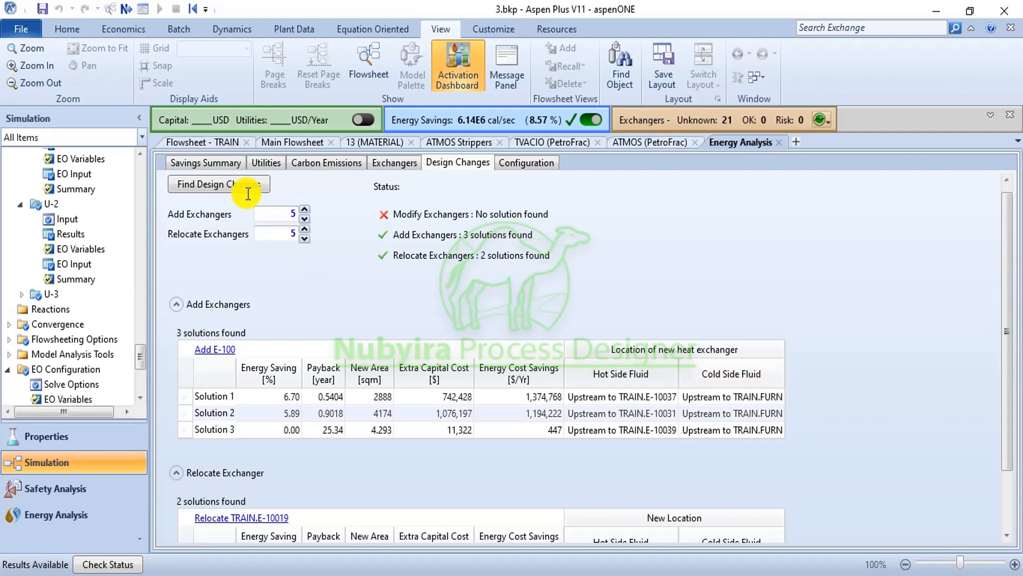
click(219, 143)
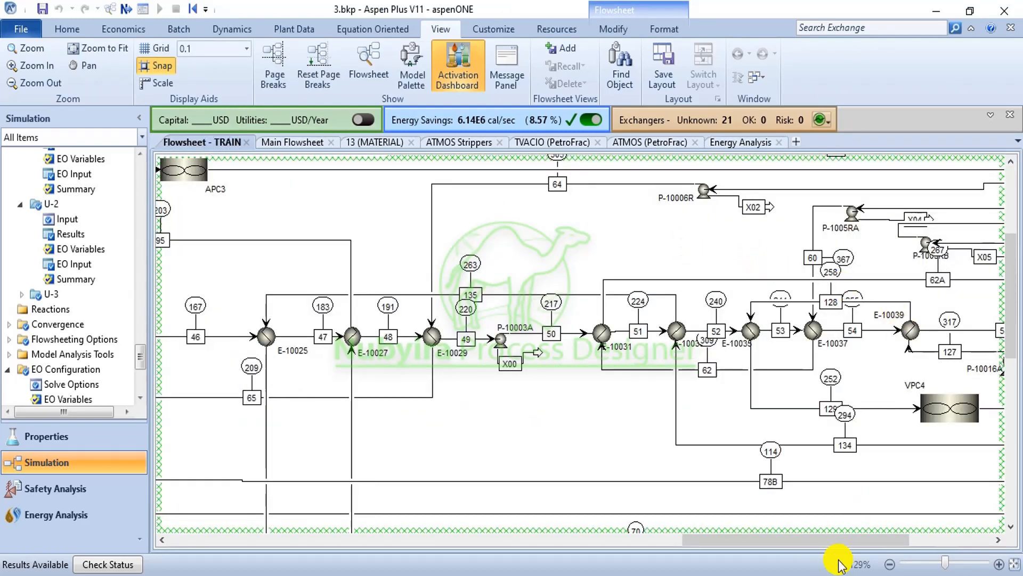
drag(839, 540, 922, 528)
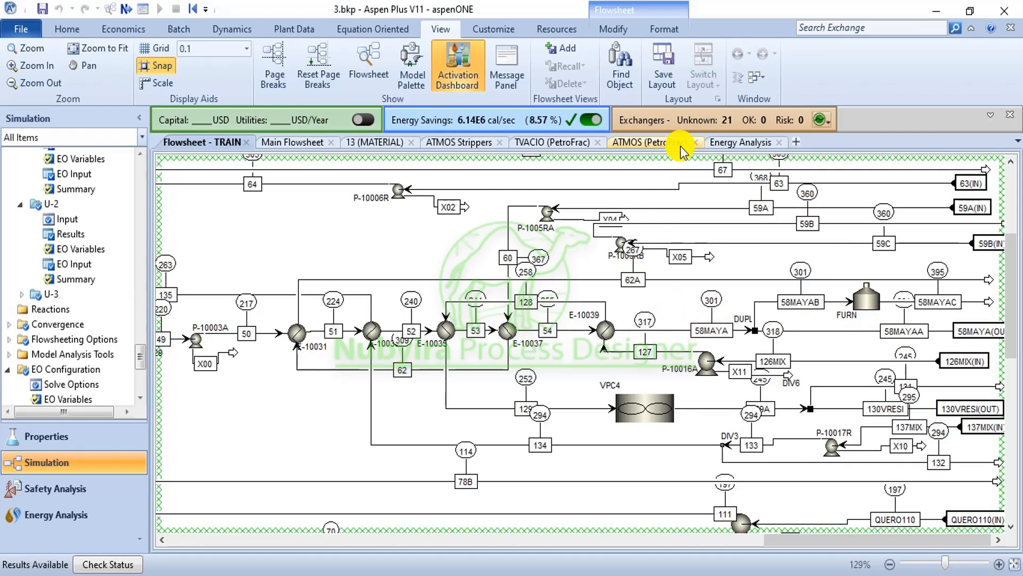
Compare the payback, new area, capital cost and energy cost savings of the added and relocated exchanger solutions
click(718, 143)
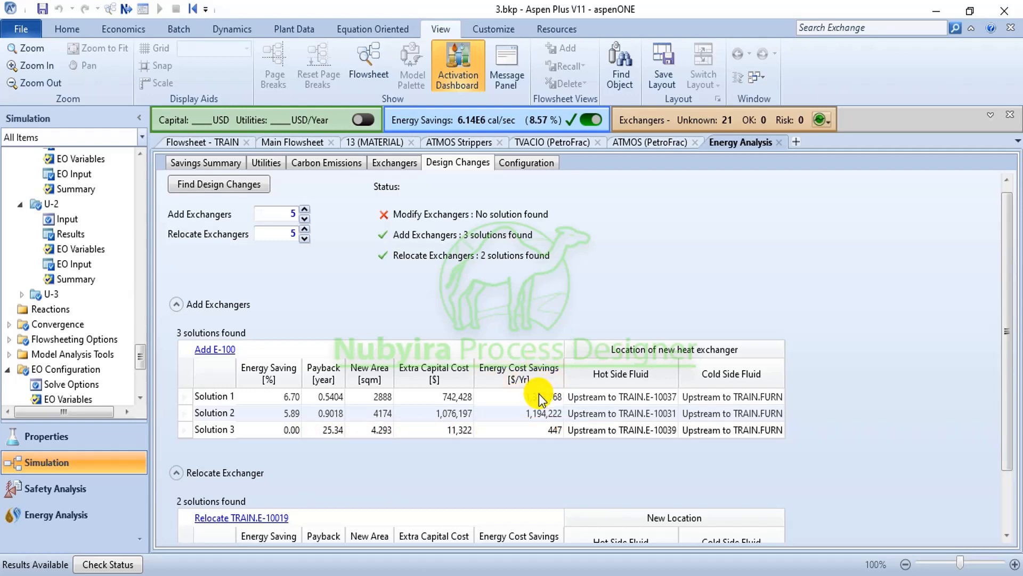
scroll(539, 394, down, 3)
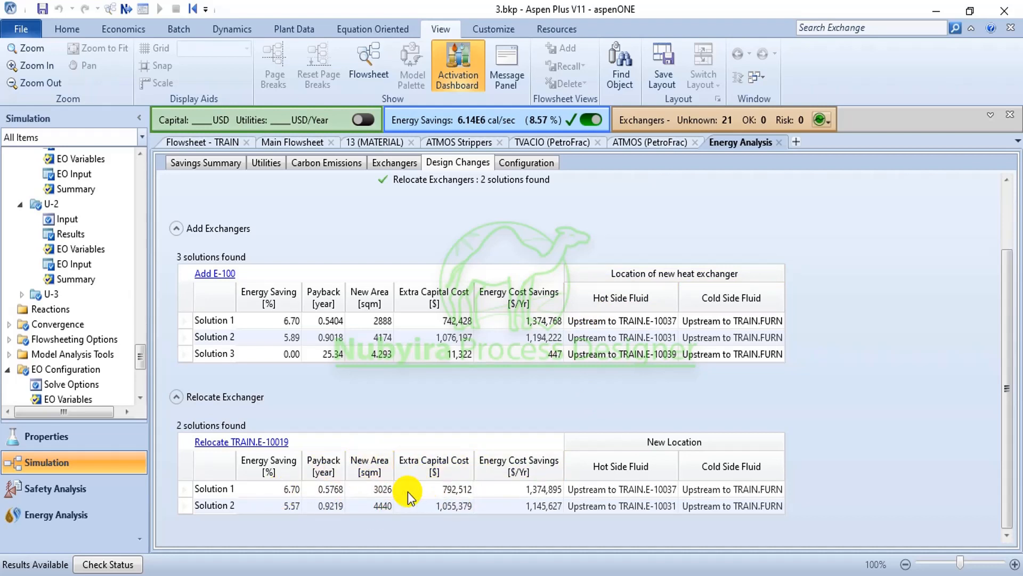
scroll(507, 368, up, 3)
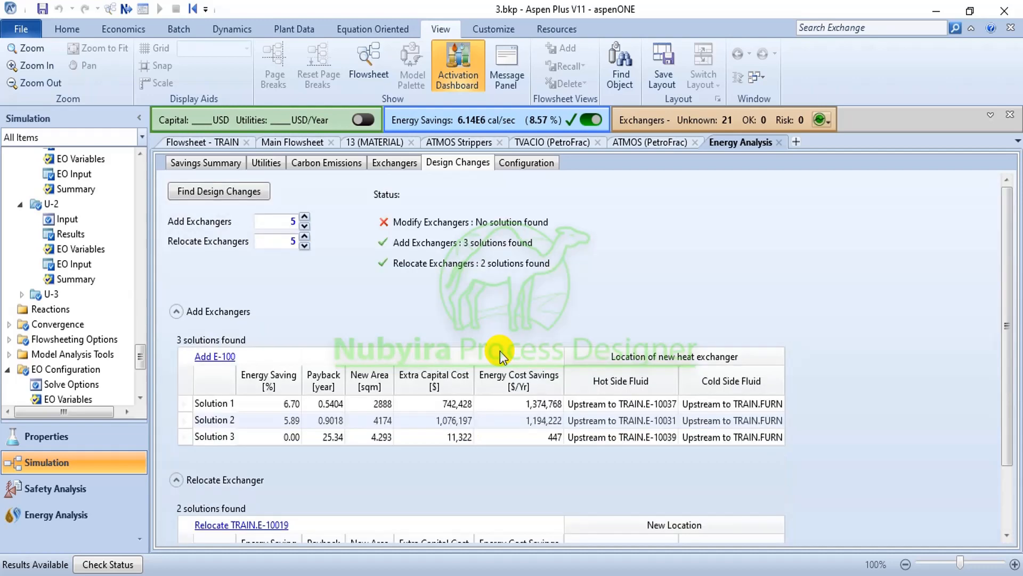
Open the Add E-100 solution in the Energy Analysis environment and display its retrofit details under Scenario 2
click(228, 361)
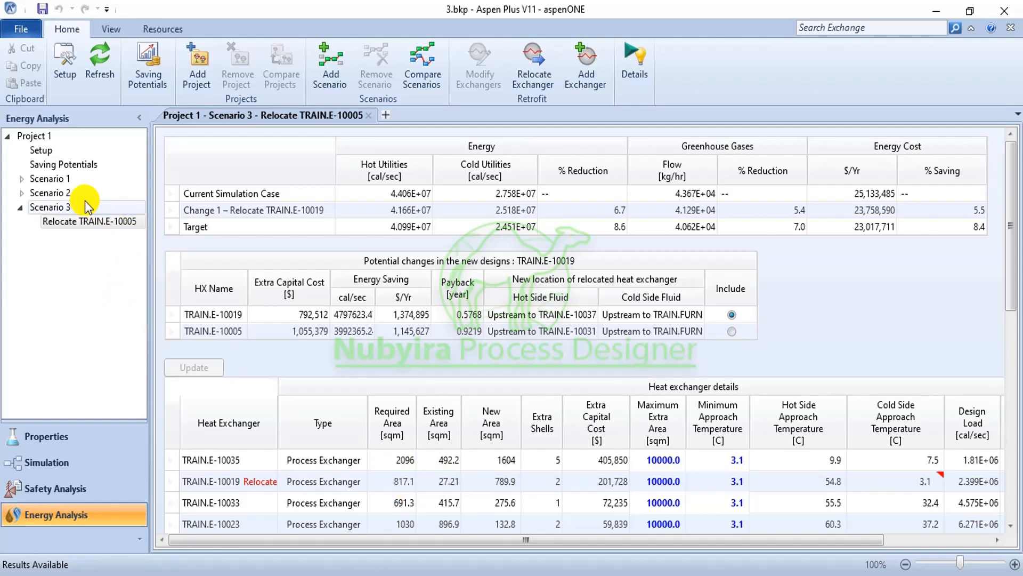
click(69, 195)
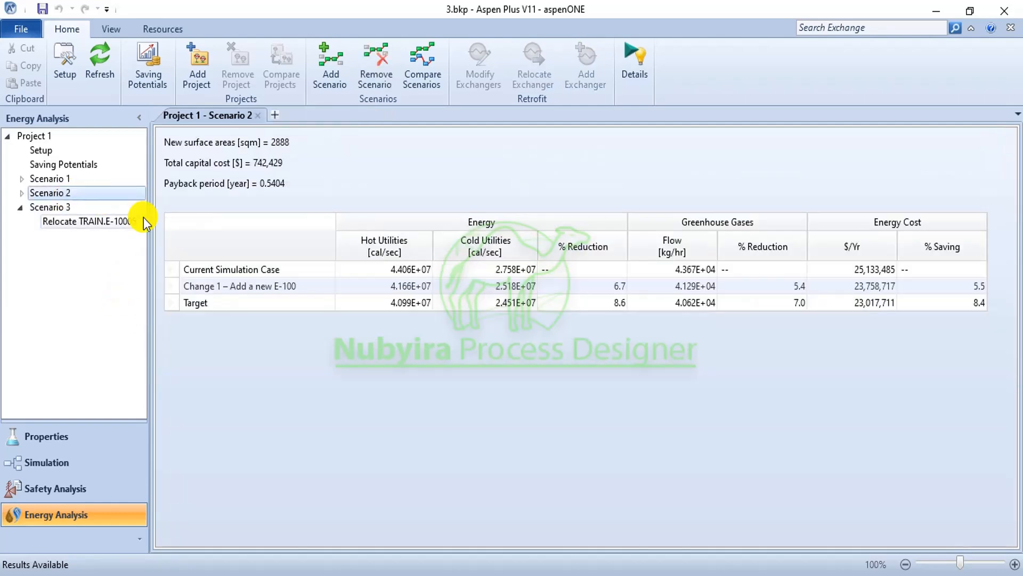
click(21, 193)
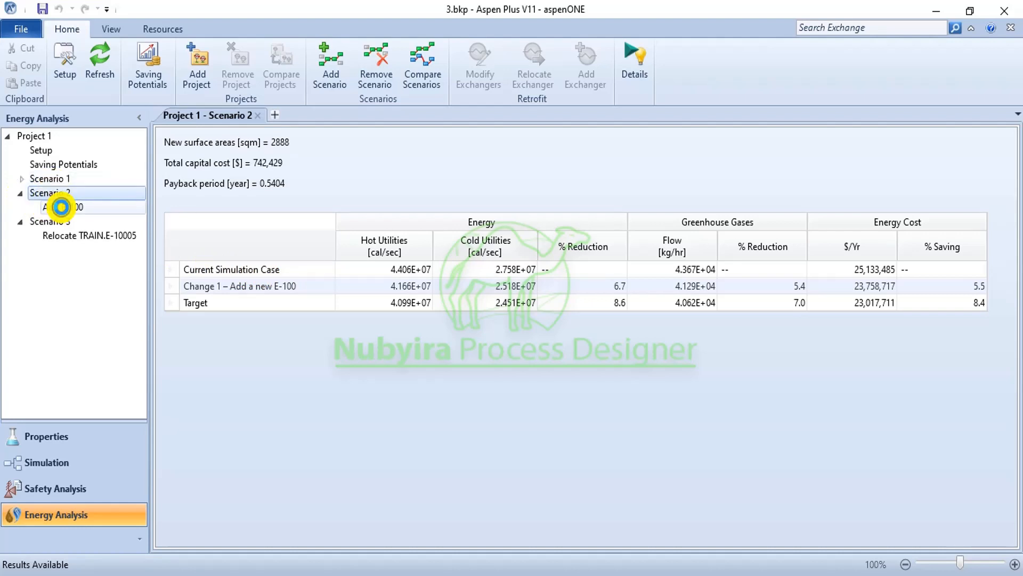
click(60, 207)
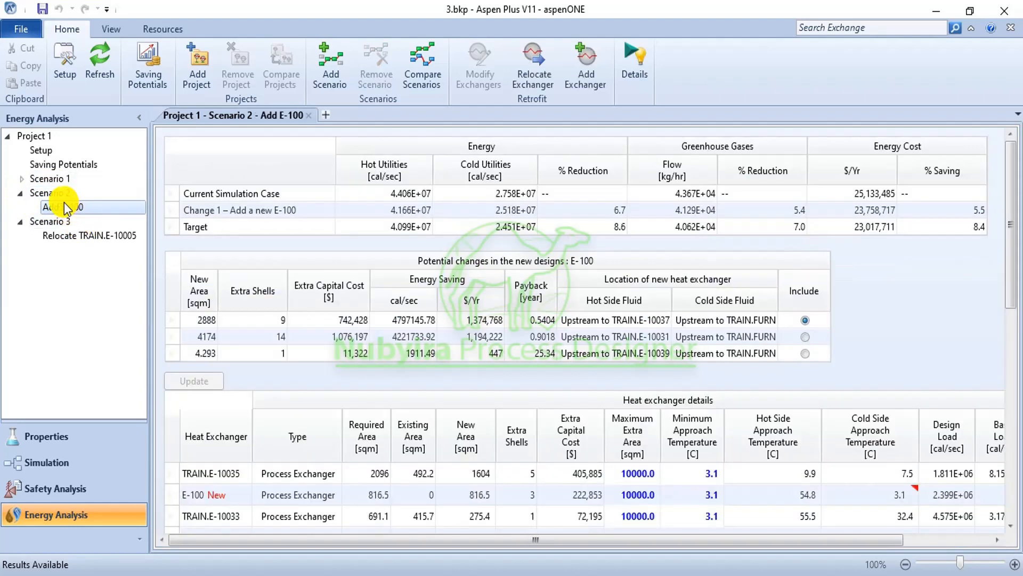
Review the Scenario 2 savings summary, and inspect the potential changes and heat exchanger details of Add E-100
click(62, 194)
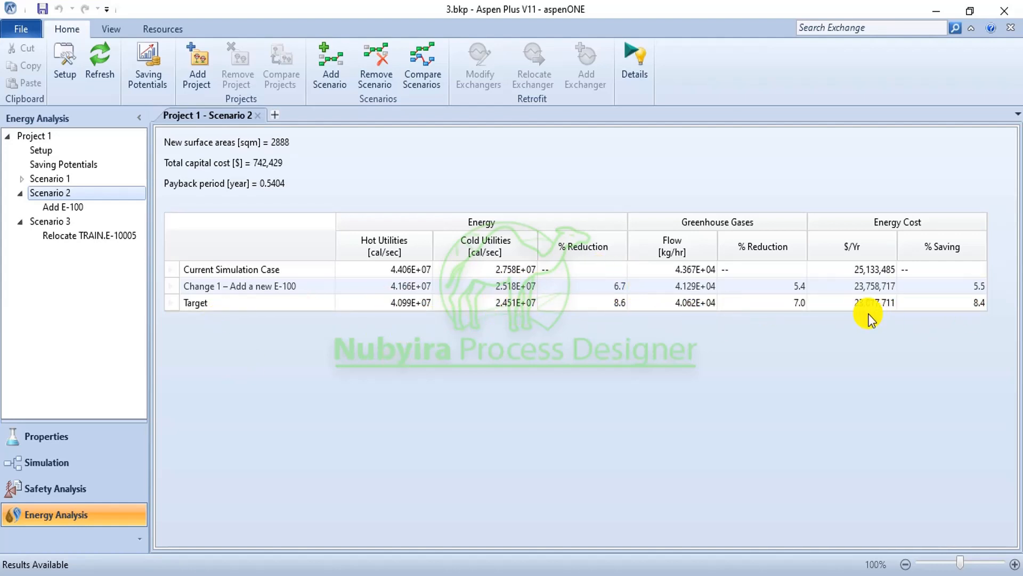
click(74, 210)
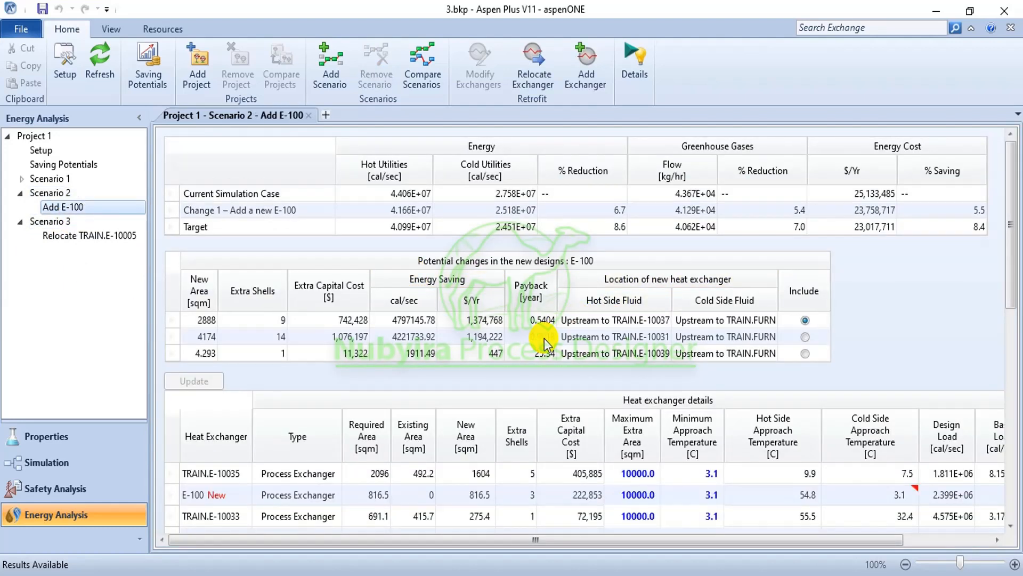
click(571, 436)
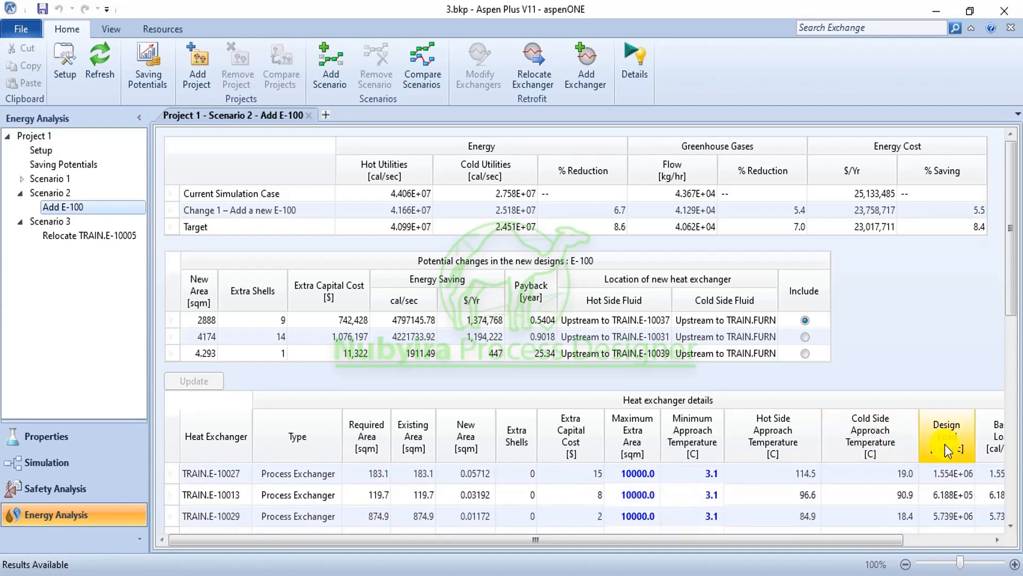
Examine the heat exchanger details of Add E-100, including the new area and extra cost totals, design and base loads, and LMTD correction factors
drag(1011, 275, 1008, 523)
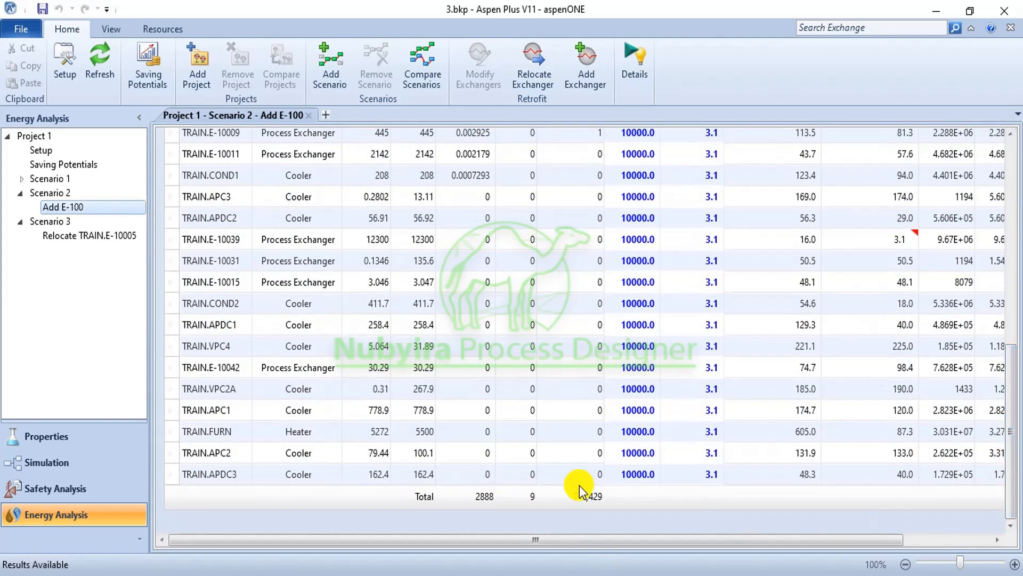
scroll(655, 466, up, 4)
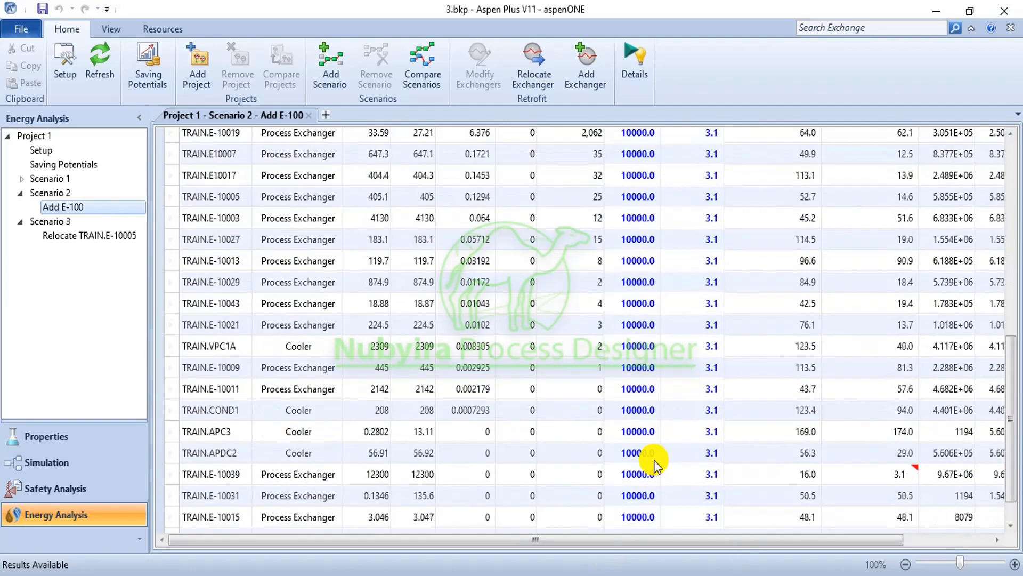
drag(811, 542, 960, 439)
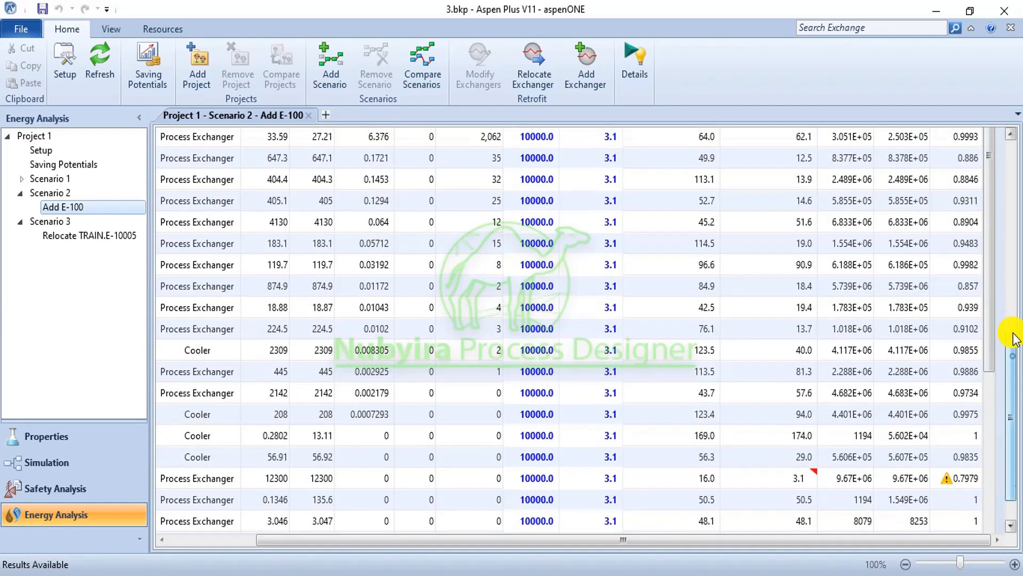
drag(1012, 361, 1012, 248)
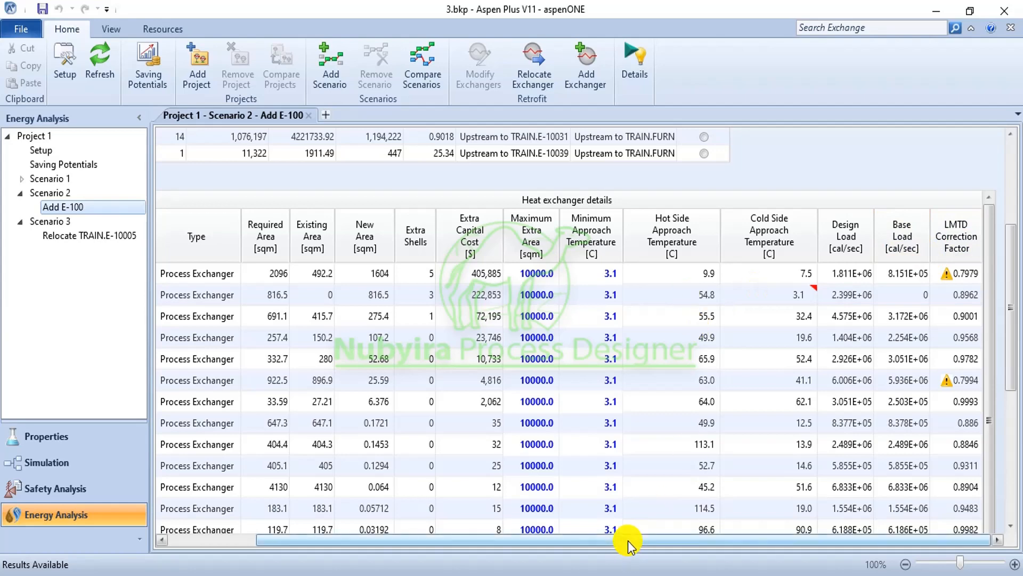
drag(629, 543, 503, 548)
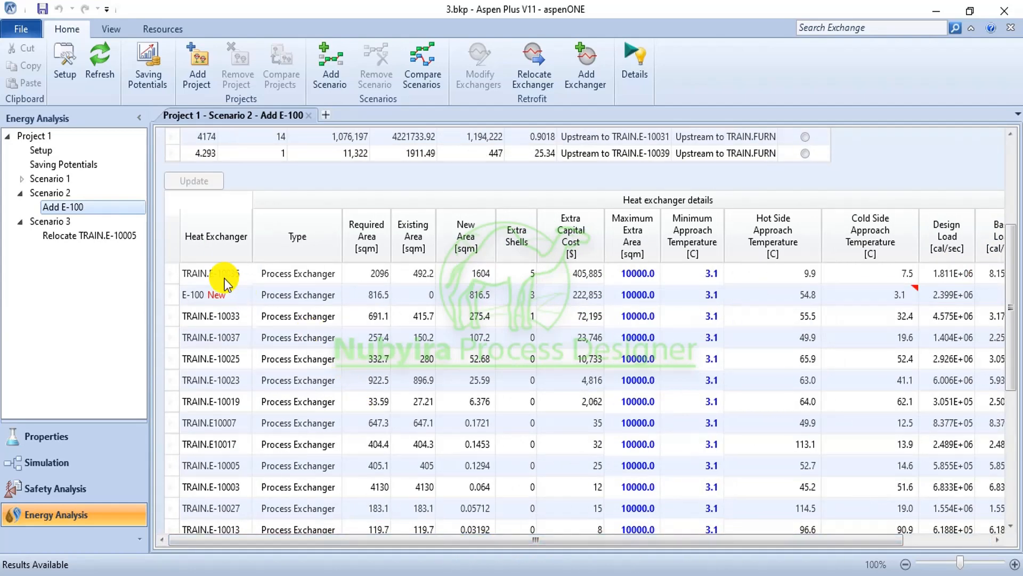
click(1010, 183)
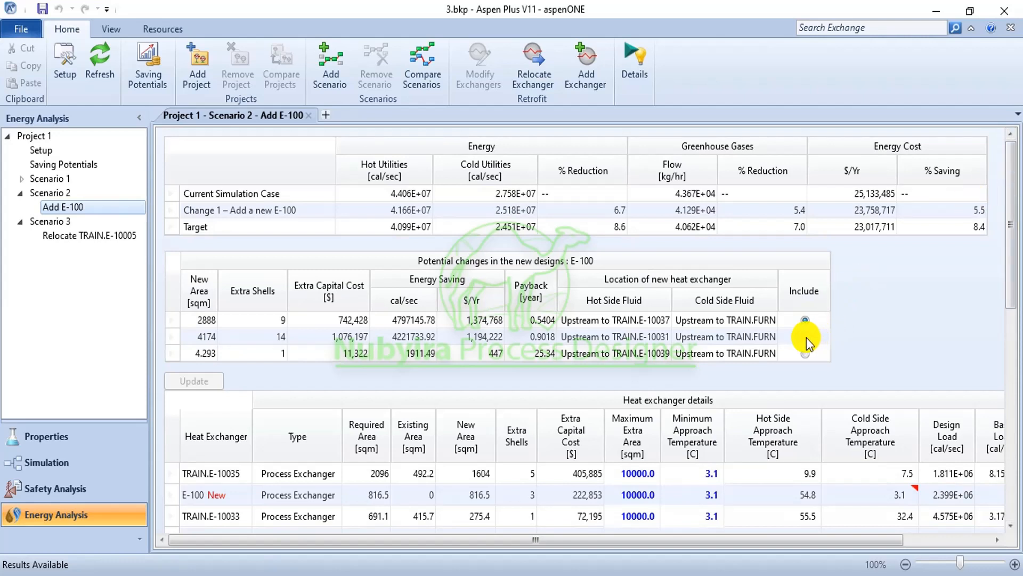
Compare the alternative E-100 designs by choosing the E-10031 and E-10039 hot-side locations for inclusion, and return to the E-10037 design
click(804, 336)
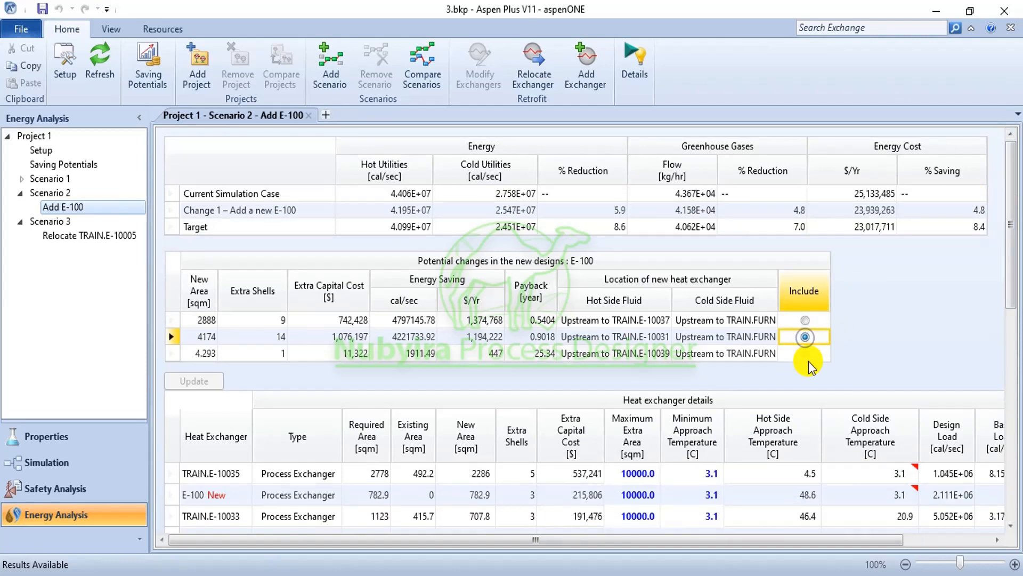
click(808, 354)
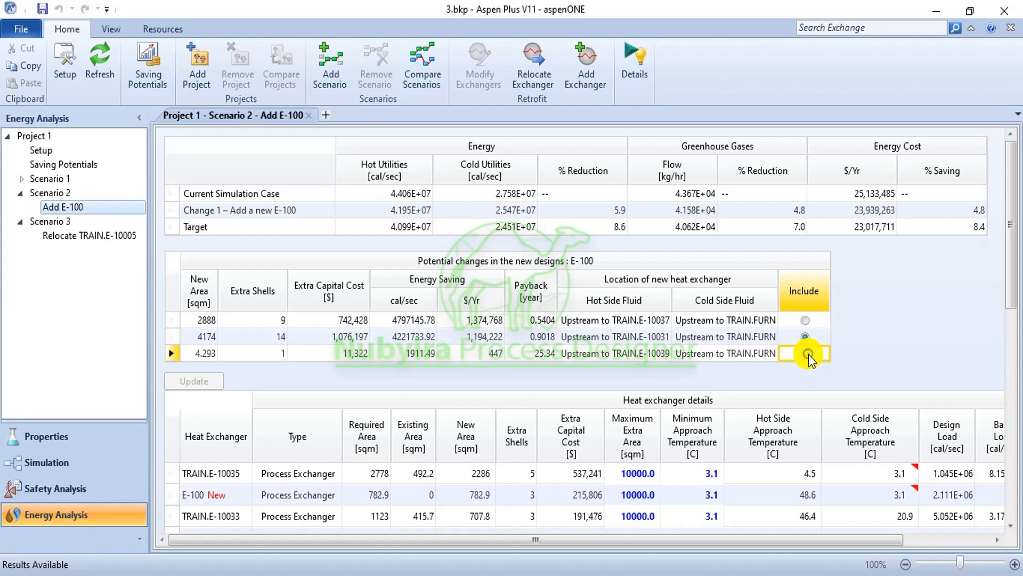
click(805, 320)
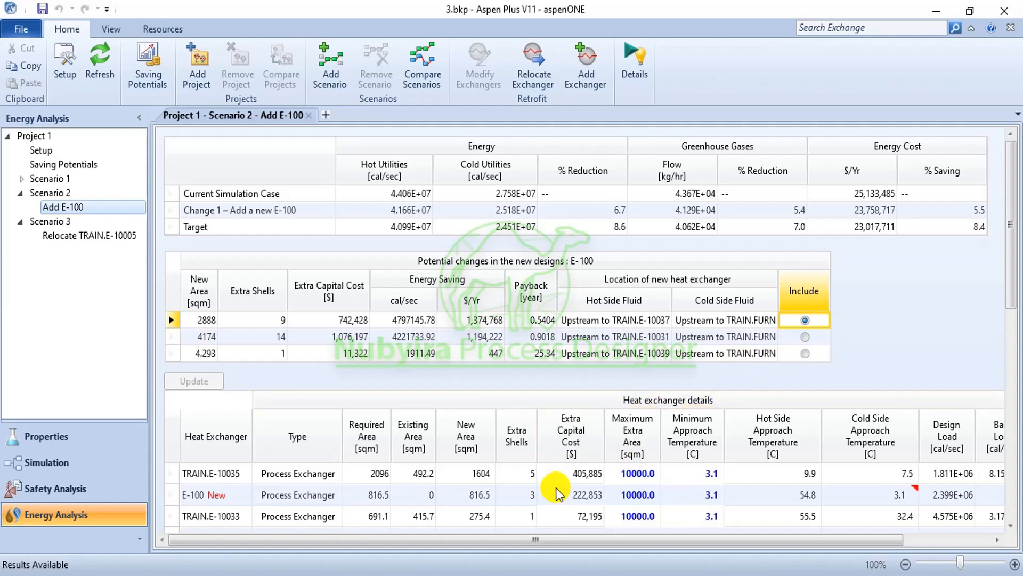
Review the maximum extra area, approach temperatures, loads and LMTD correction factors for the included E-100 design
click(647, 442)
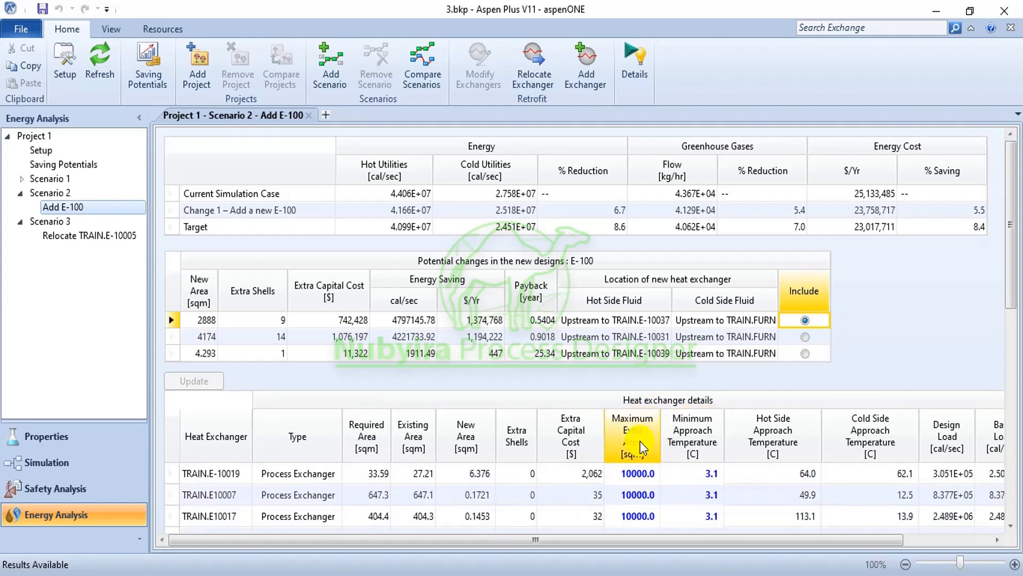
click(858, 455)
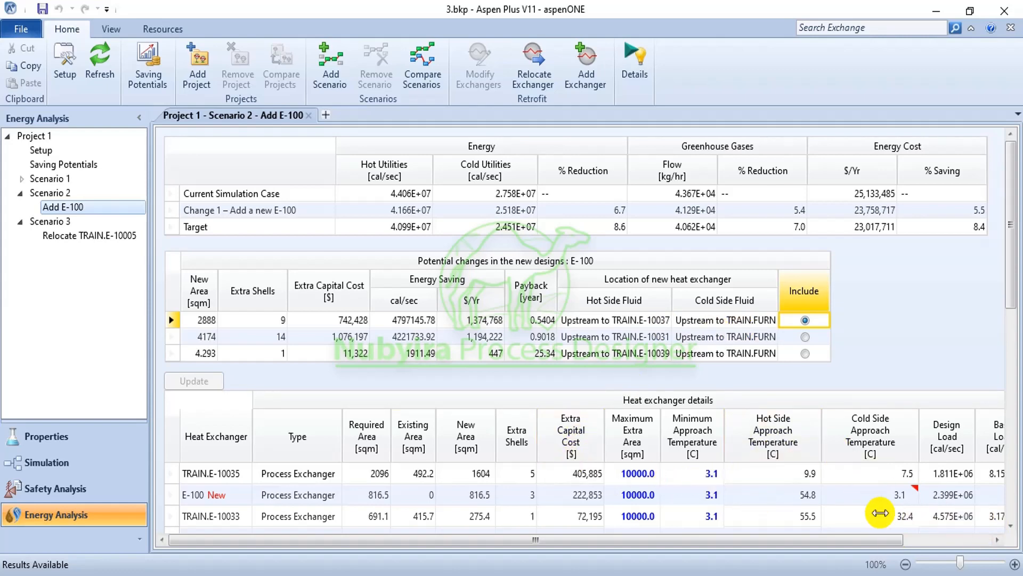
drag(802, 540, 889, 544)
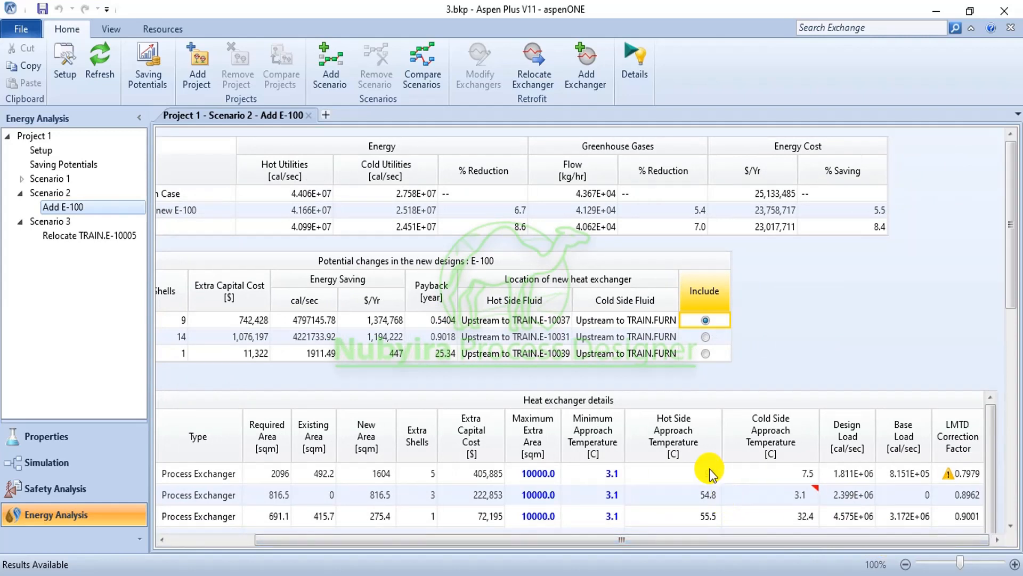
Open the detailed energy analysis as a copy in Aspen Energy Analyzer and enlarge the APLUS_Import project to fill the window
click(639, 60)
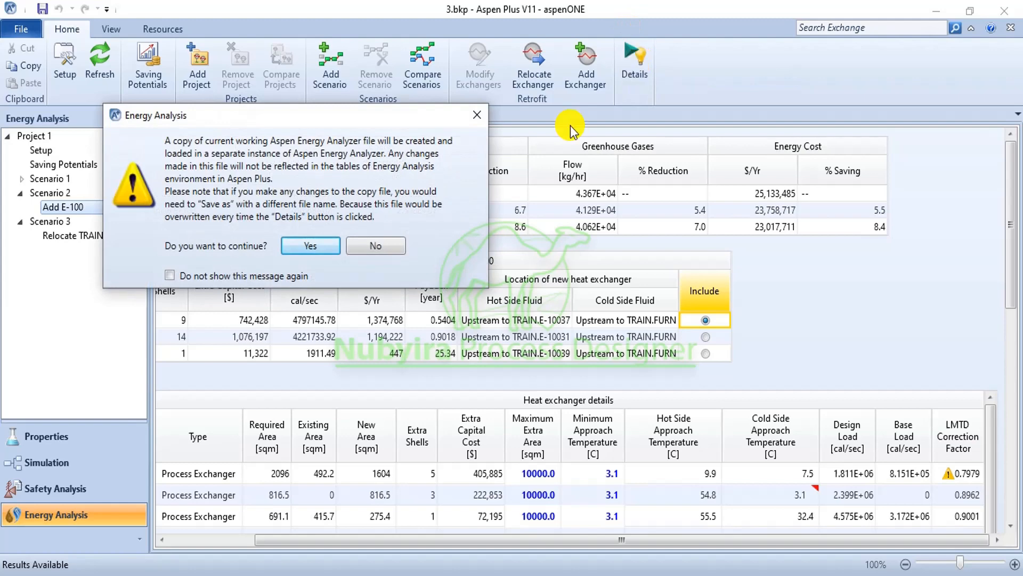
click(327, 247)
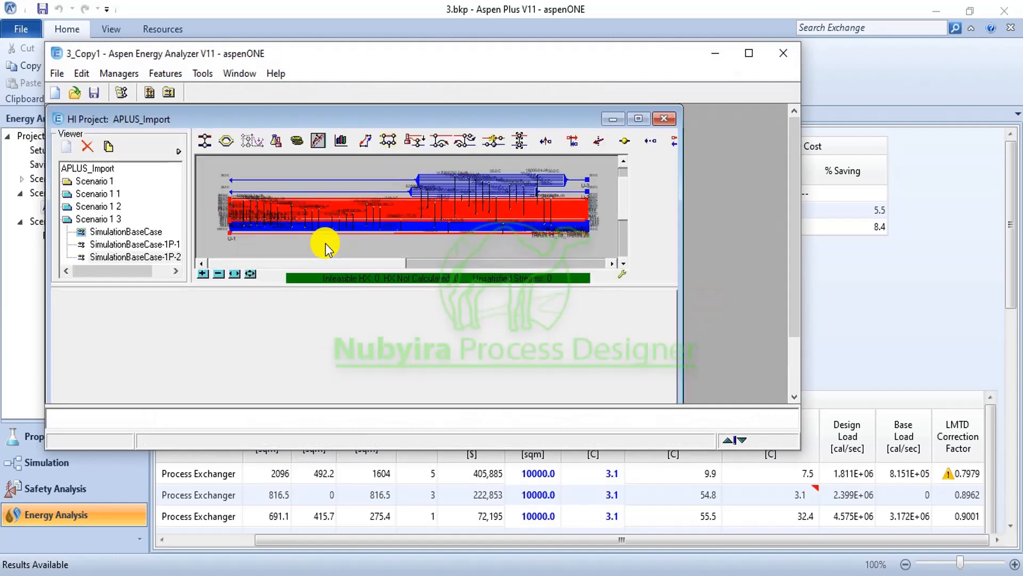
click(748, 53)
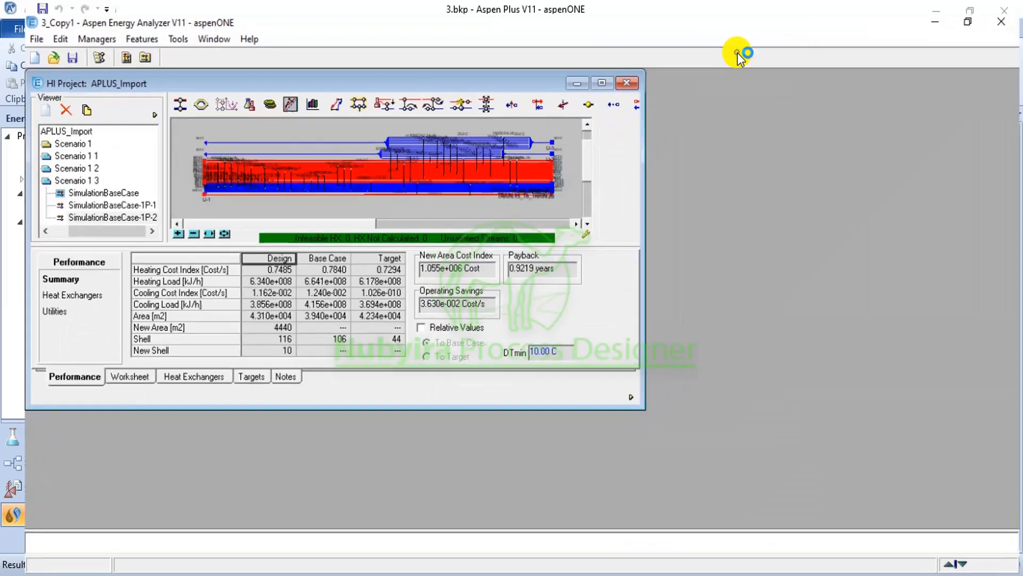
mouse_move(403, 191)
click(593, 71)
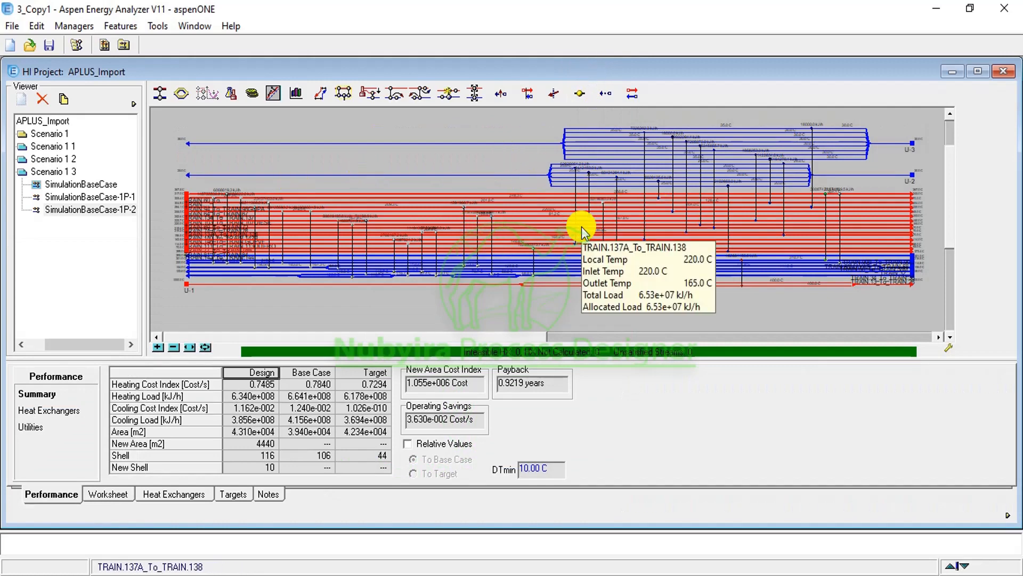
Check the heat exchangers of the current design, and open the SimulationBaseCase-1N-1 design under Scenario 1 2
mouse_move(791, 163)
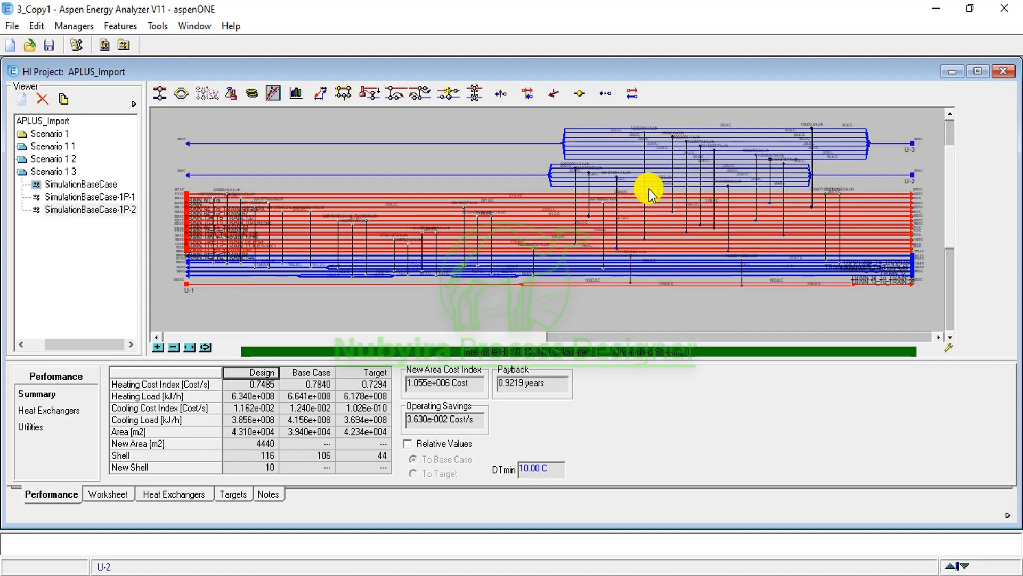
click(179, 495)
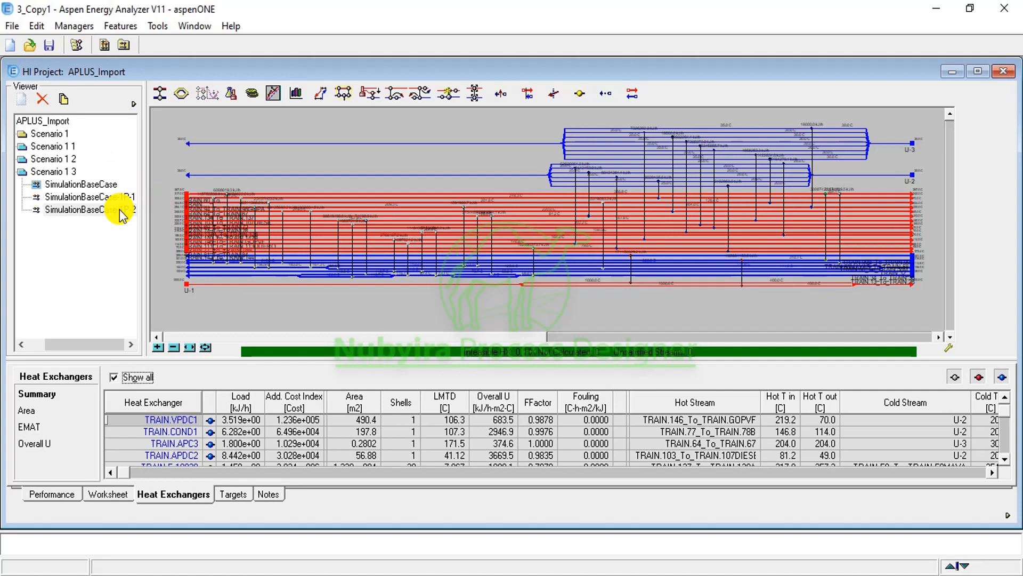
click(43, 159)
double_click(37, 159)
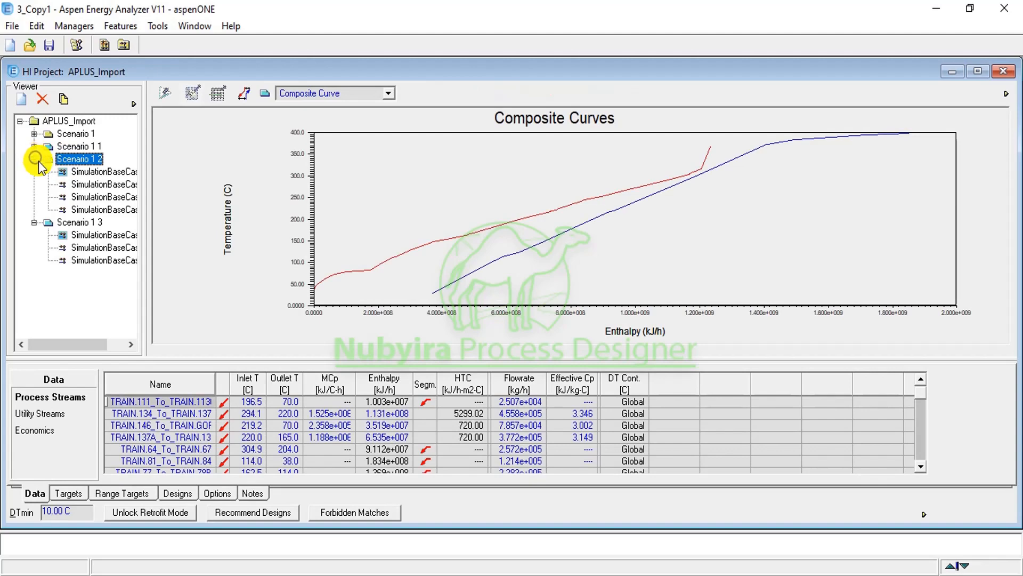
double_click(92, 183)
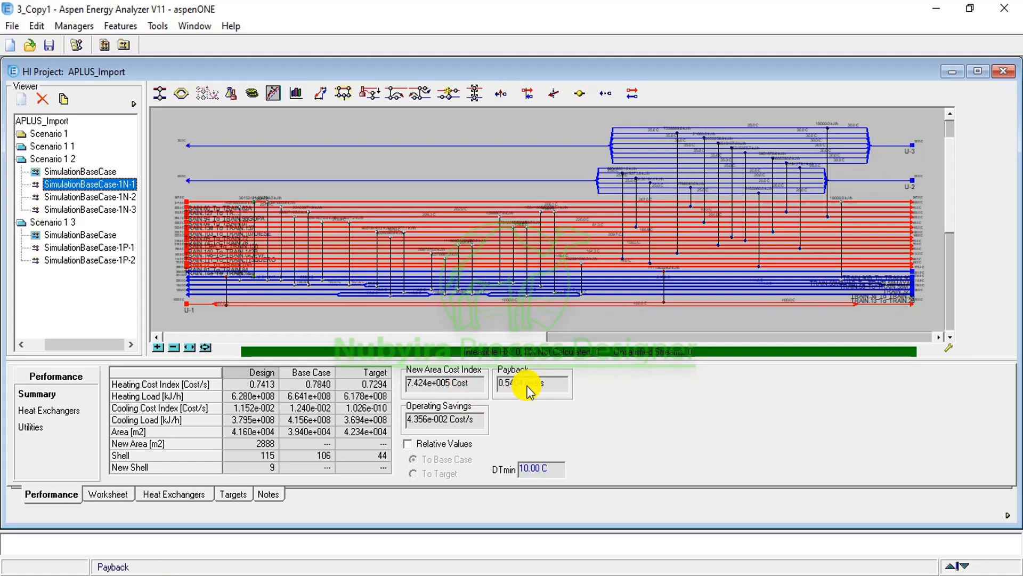
Examine the SimulationBaseCase-1N-1 worksheet, checking the cold and hot stream inlet and outlet temperatures of each exchanger down to E-100
click(119, 500)
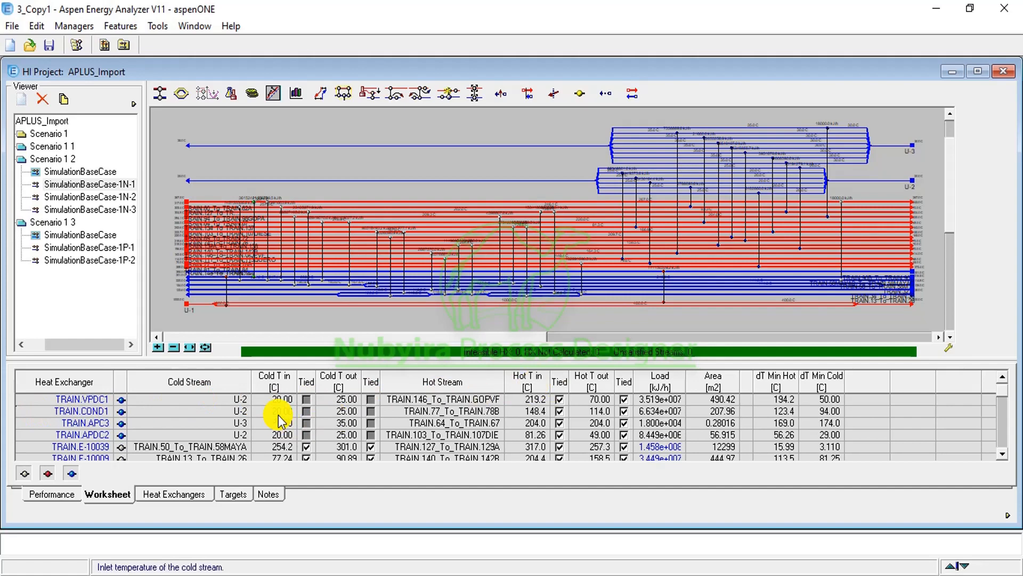
mouse_move(346, 400)
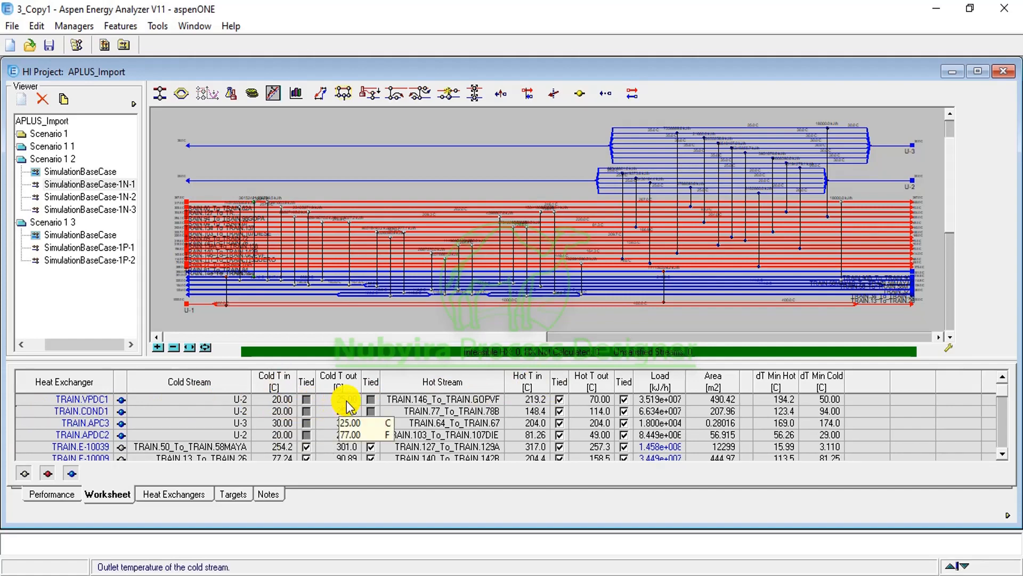
mouse_move(265, 428)
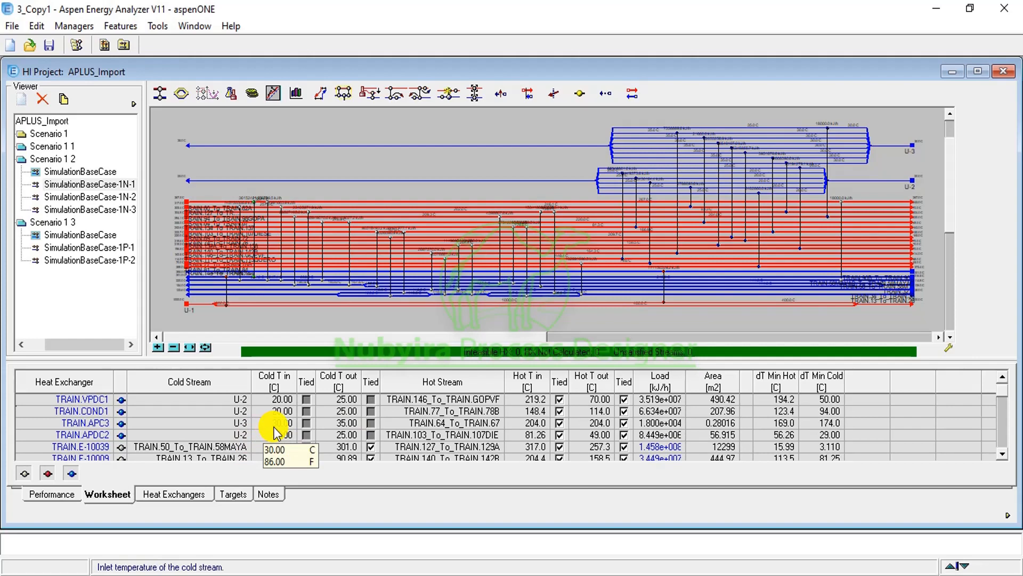
mouse_move(363, 429)
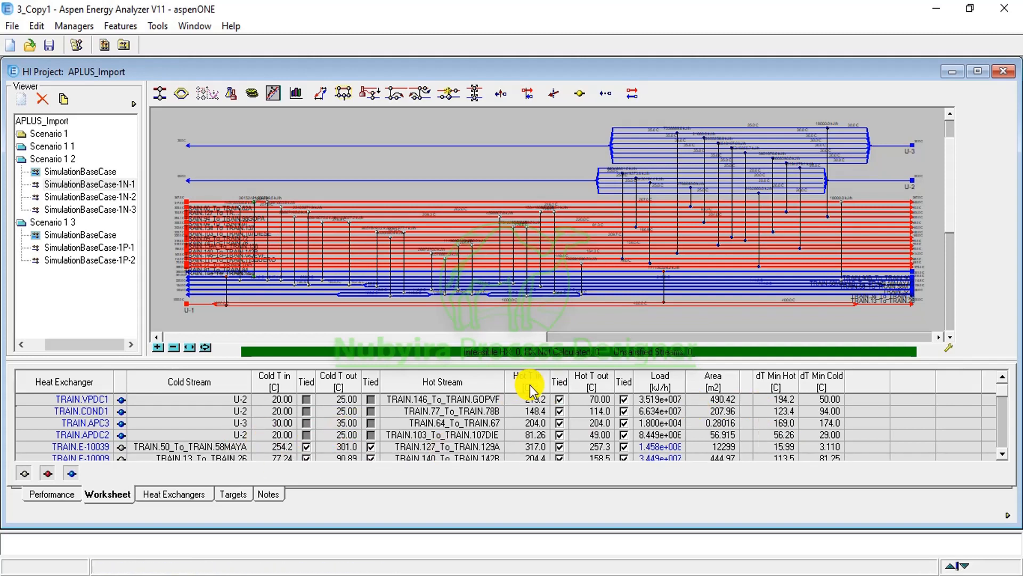
mouse_move(609, 414)
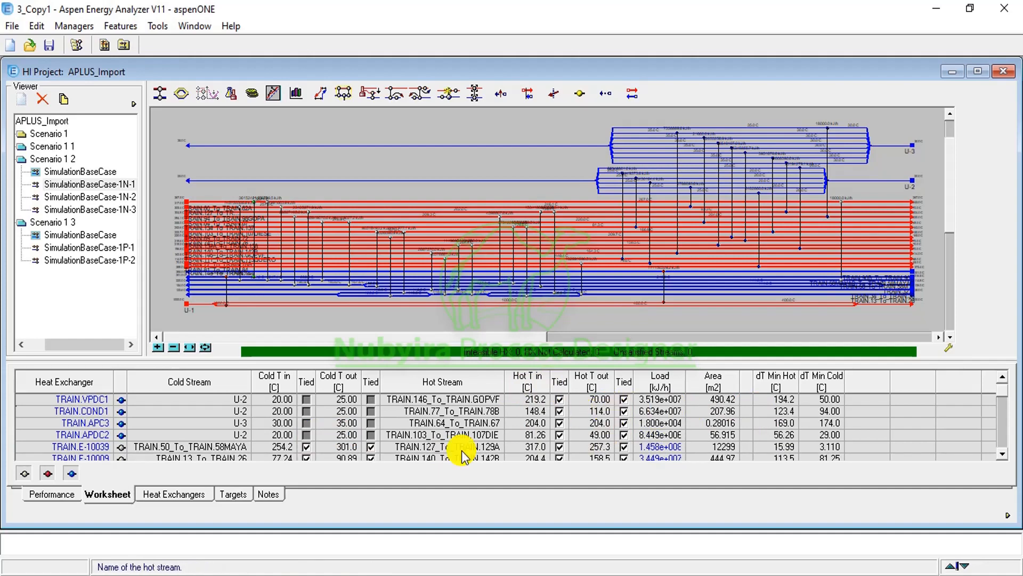
scroll(186, 427, down, 1)
scroll(190, 430, down, 2)
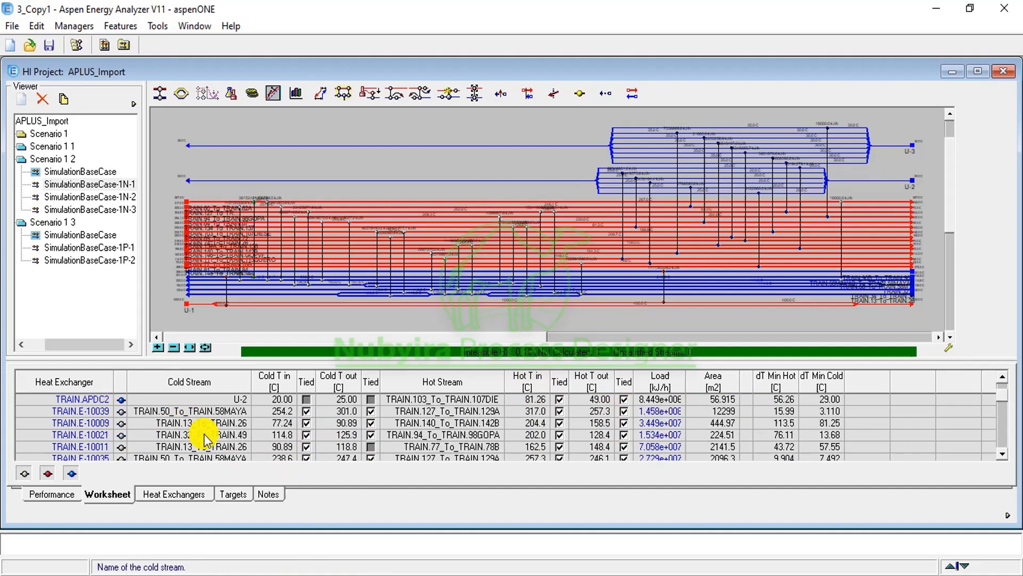
scroll(208, 429, down, 3)
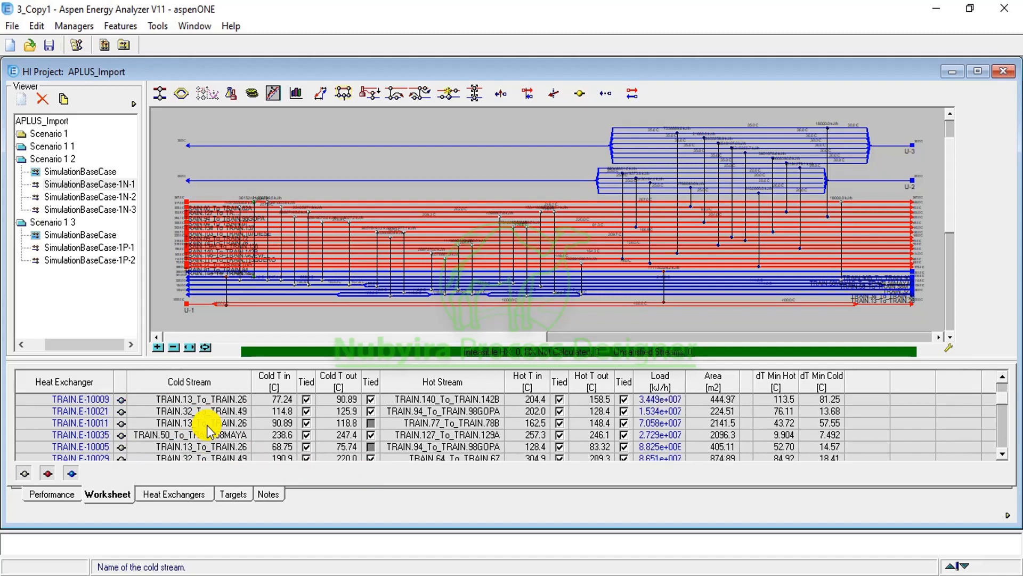
scroll(208, 429, down, 3)
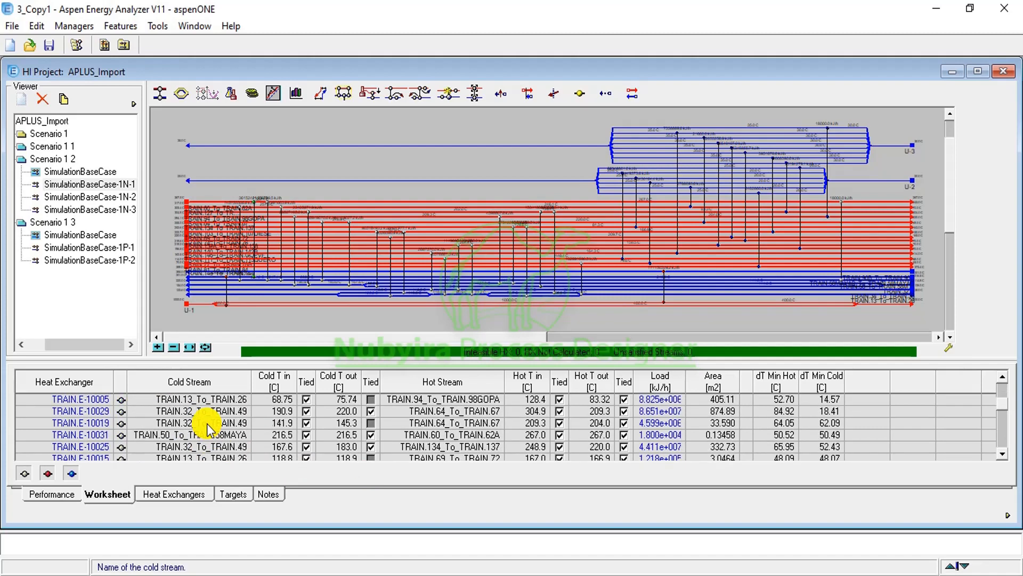
scroll(208, 429, down, 3)
scroll(208, 429, down, 2)
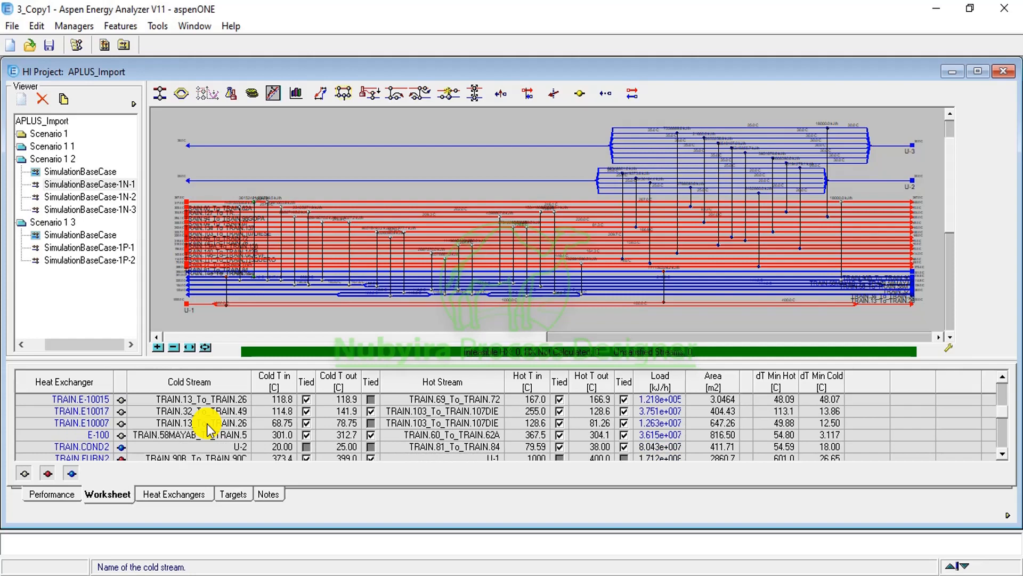
scroll(209, 429, down, 1)
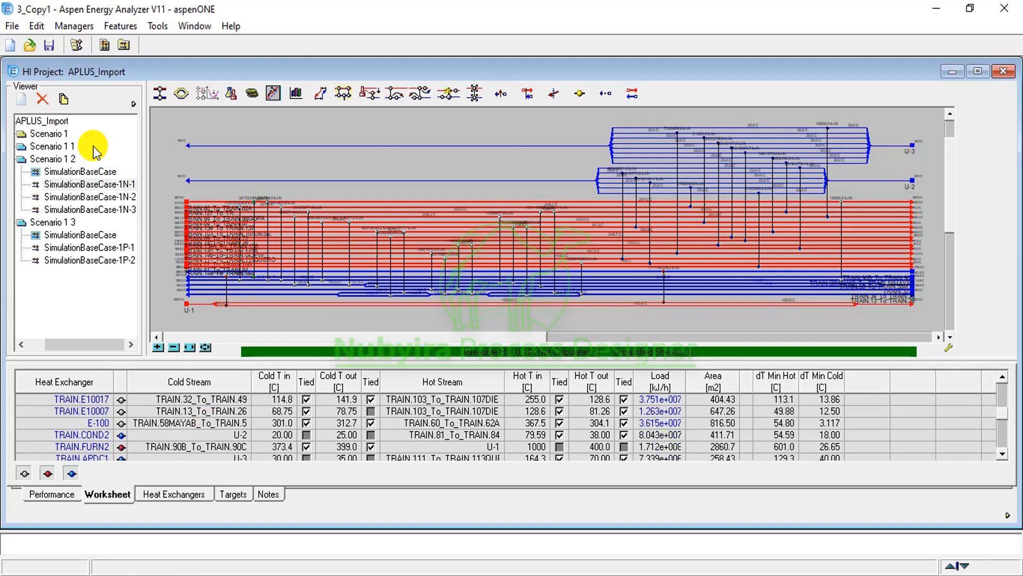
Set up the SimulationBaseCase-1N-1 design for printing with only the WorkSheet datablock included
click(14, 26)
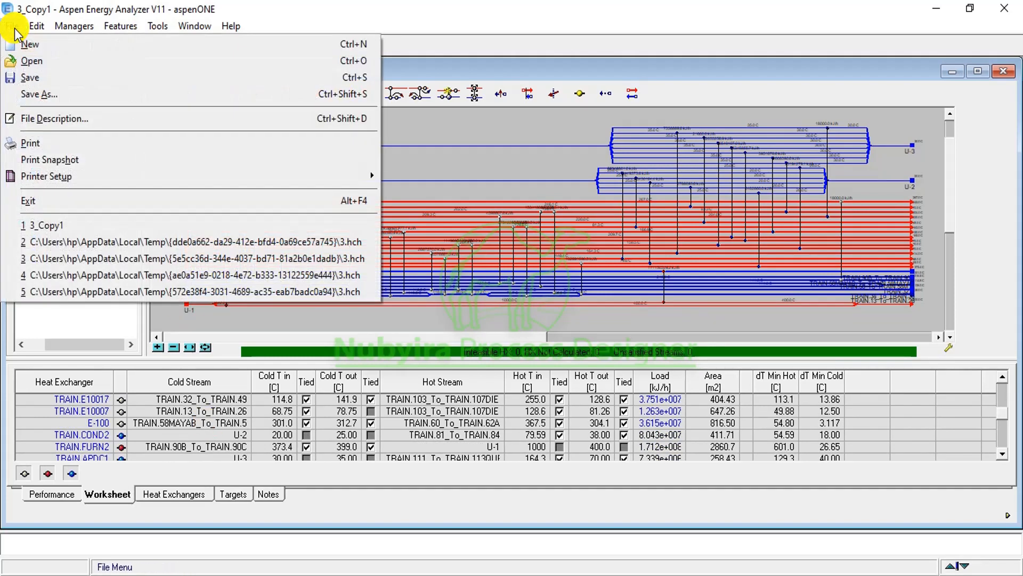
click(67, 144)
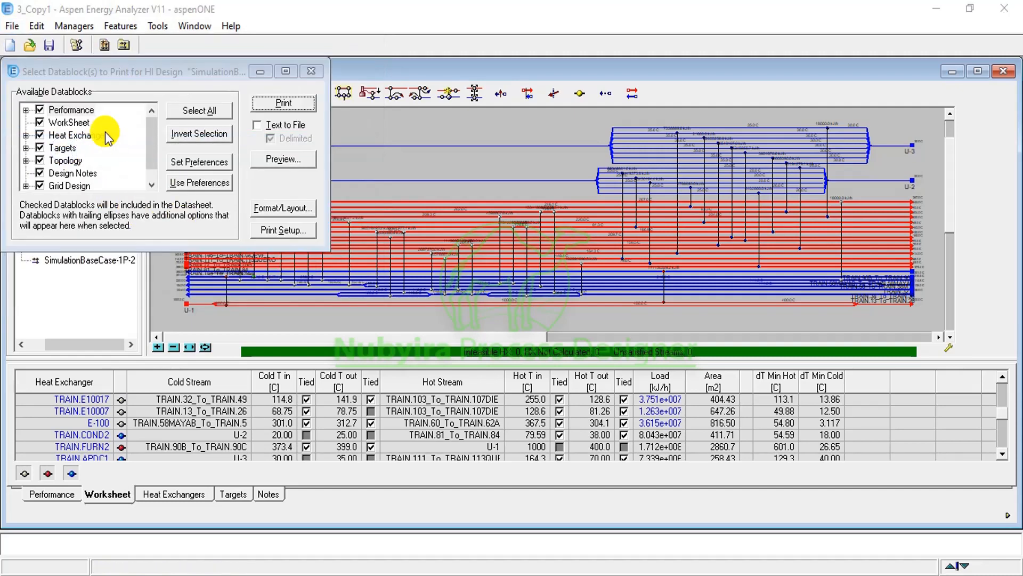
click(42, 108)
click(41, 136)
click(40, 148)
click(40, 161)
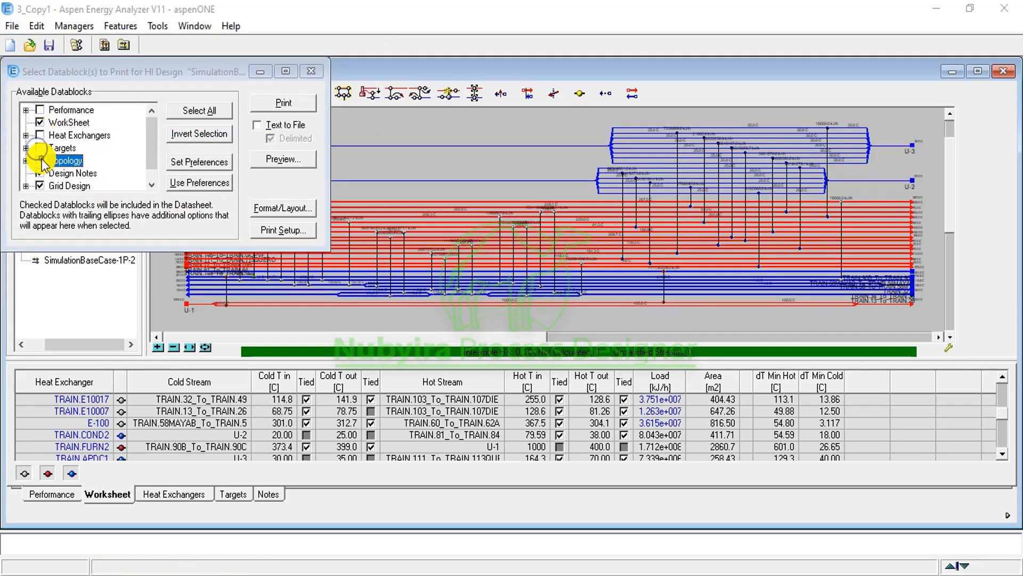
click(40, 172)
click(40, 185)
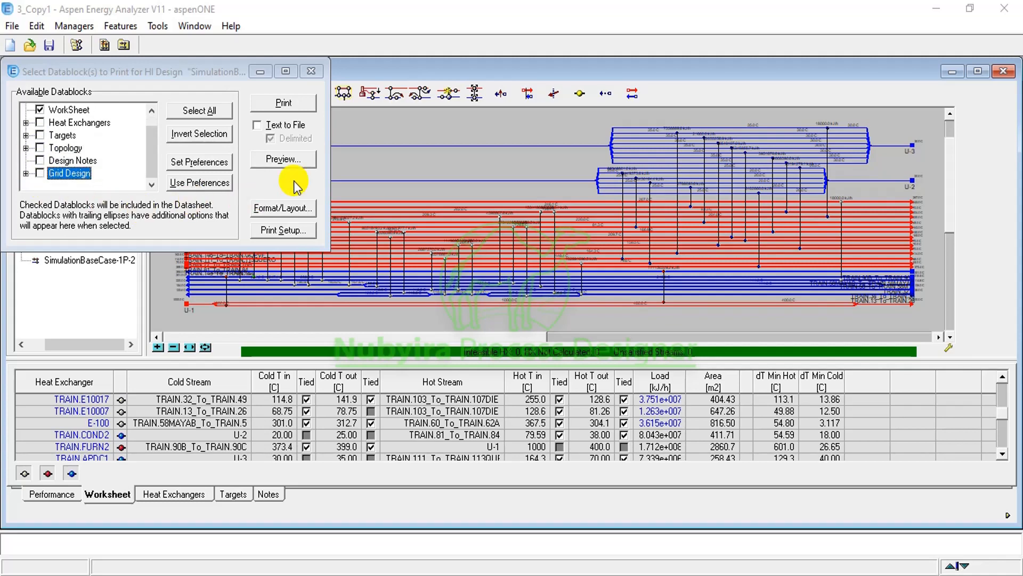
Print the worksheet to a PDF named 11 in the New folder of RHENIDAP
click(281, 106)
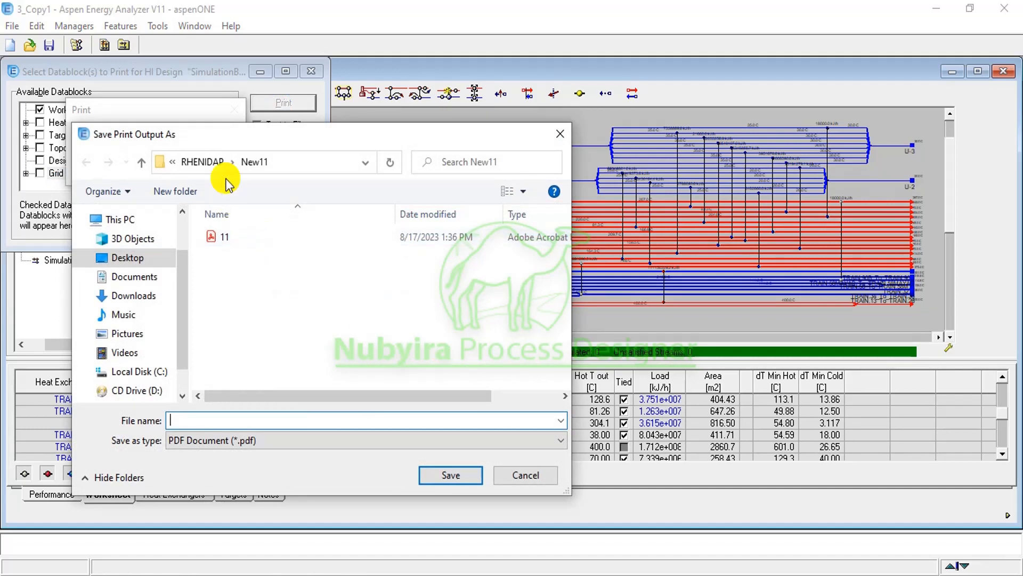
click(204, 162)
double_click(237, 234)
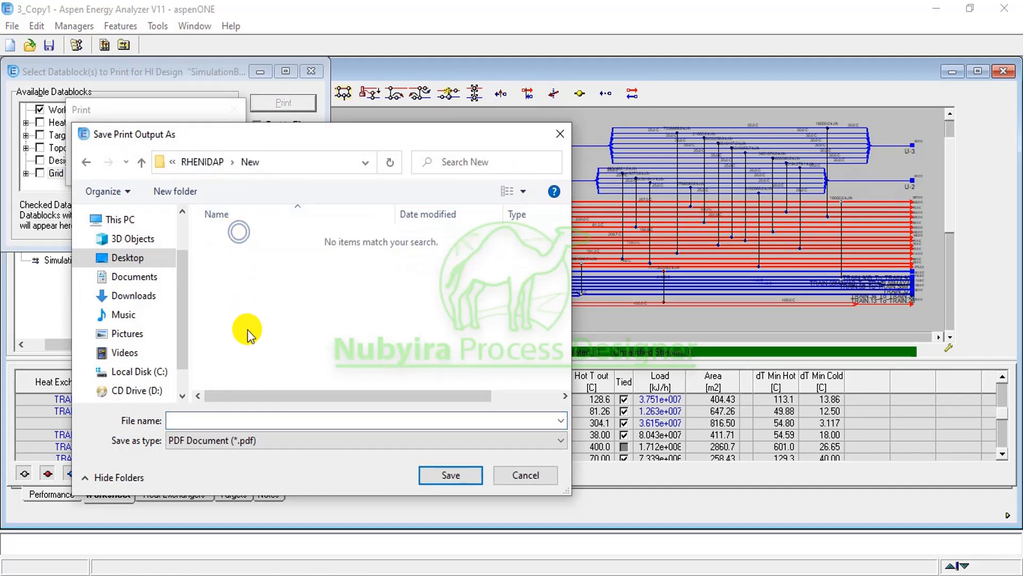
click(233, 417)
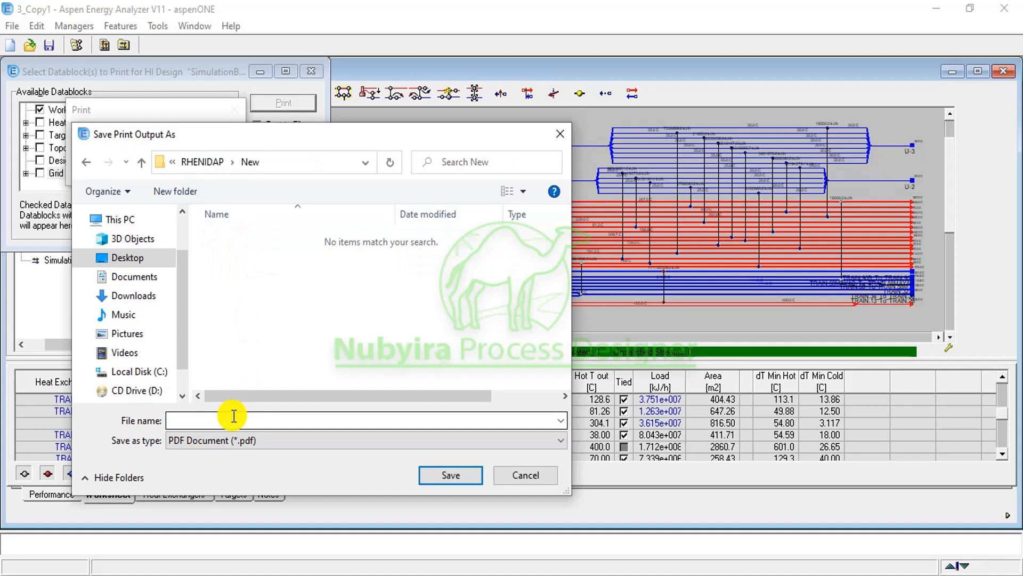
click(253, 419)
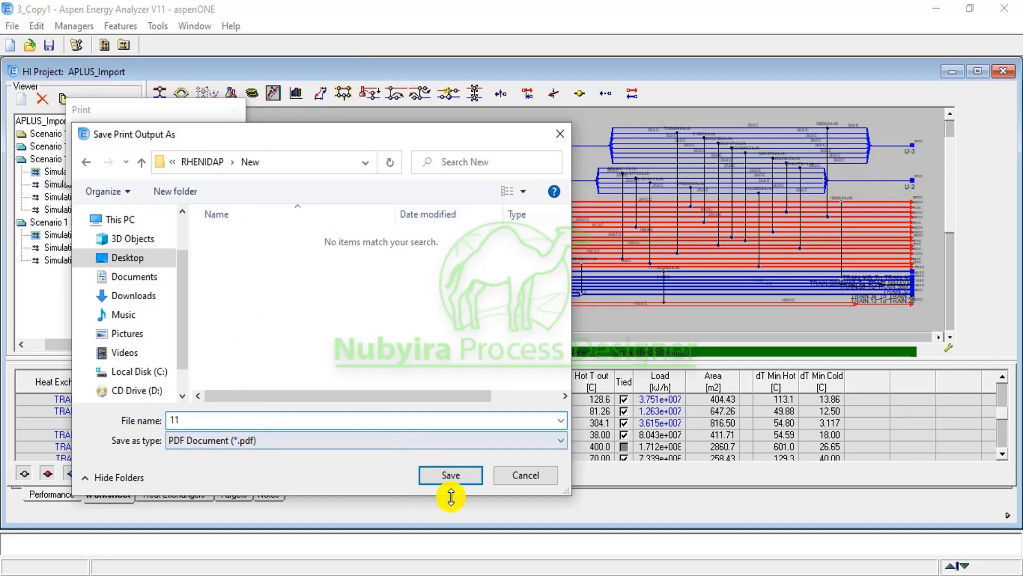
click(457, 475)
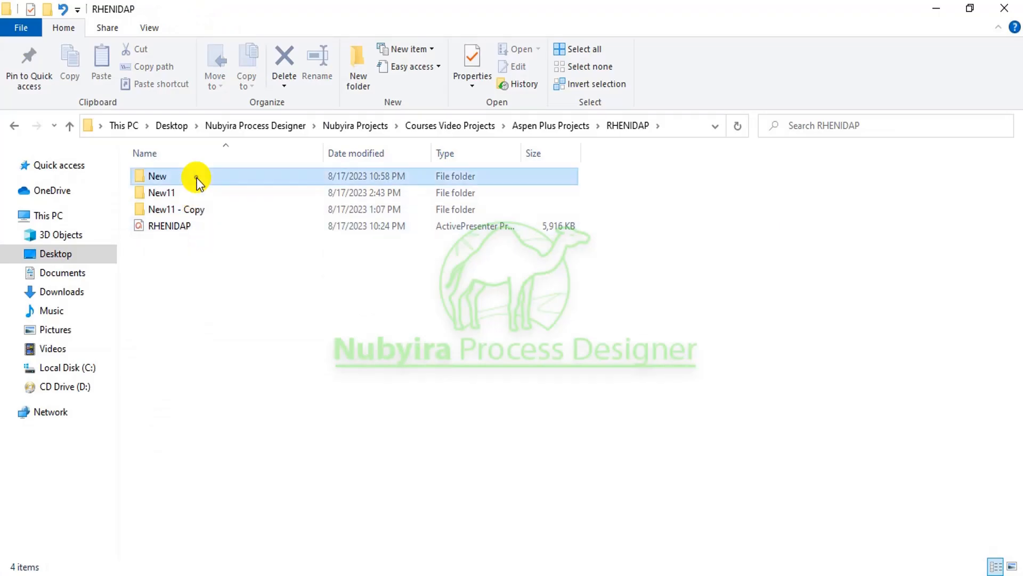
Open 11.pdf from the New folder, review the exported exchanger worksheet, and close the datablock selection dialog in Aspen Energy Analyzer
double_click(197, 178)
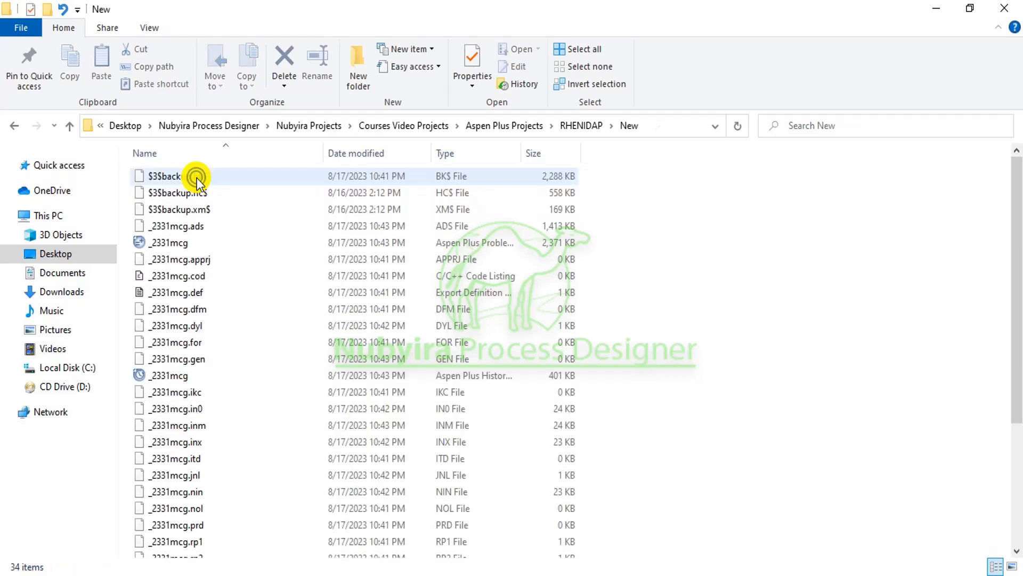
scroll(318, 312, down, 4)
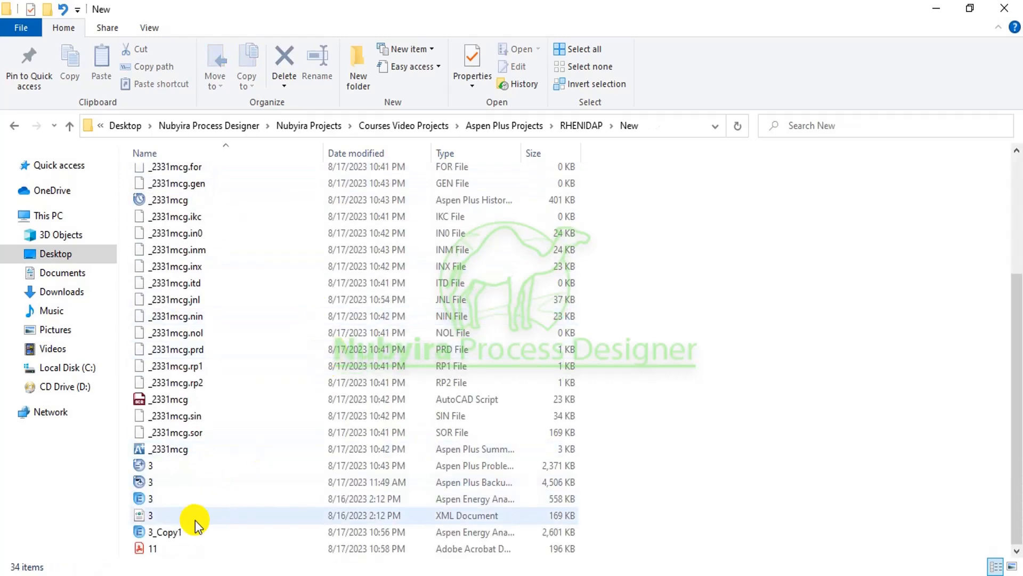
click(177, 548)
double_click(177, 548)
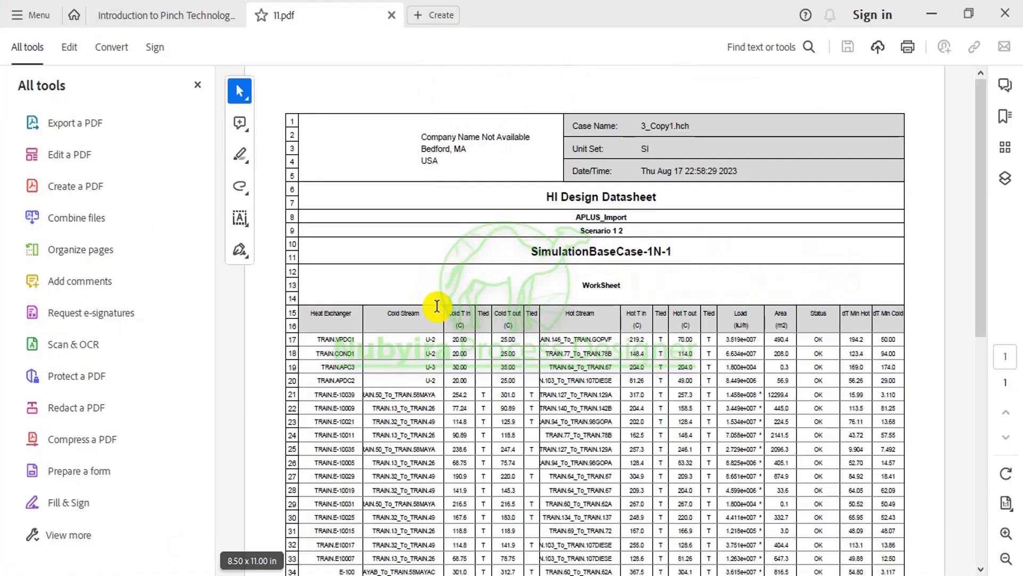
scroll(435, 314, down, 5)
scroll(437, 305, down, 3)
scroll(437, 305, up, 10)
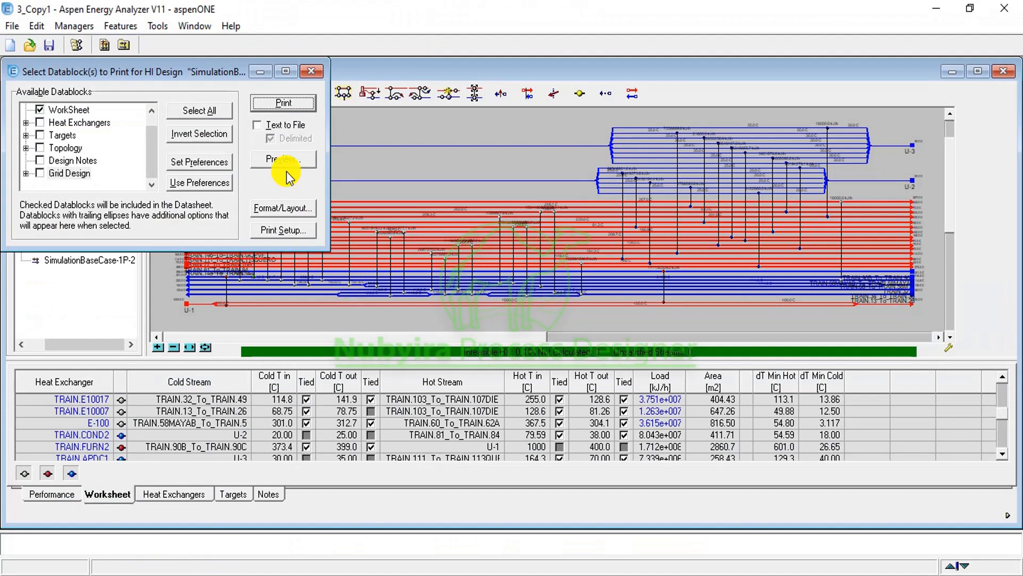
click(313, 72)
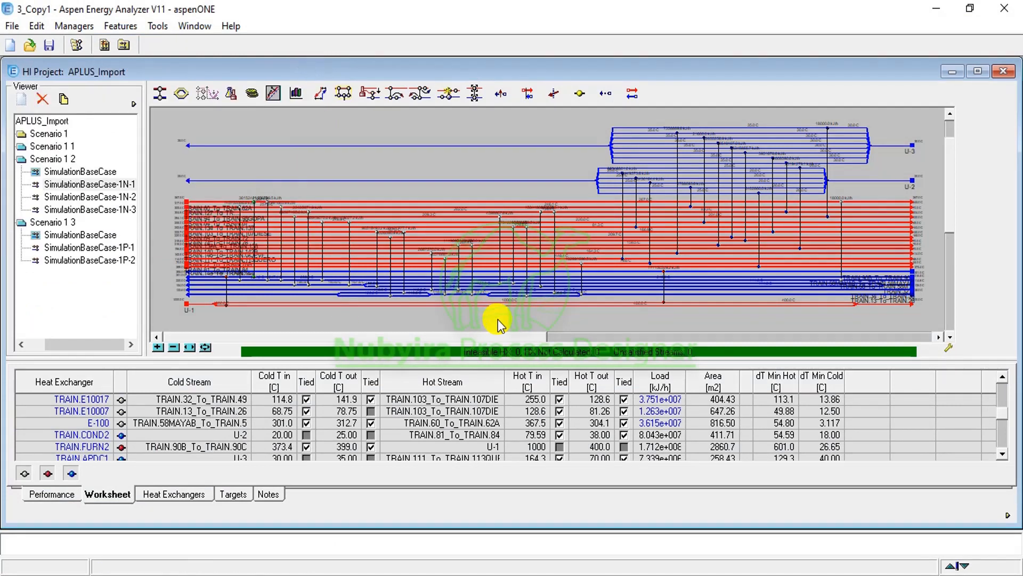
Switch to the Aspen Plus simulation and show the TRAIN flowsheet around exchanger E-10039 and furnace FURN
click(529, 573)
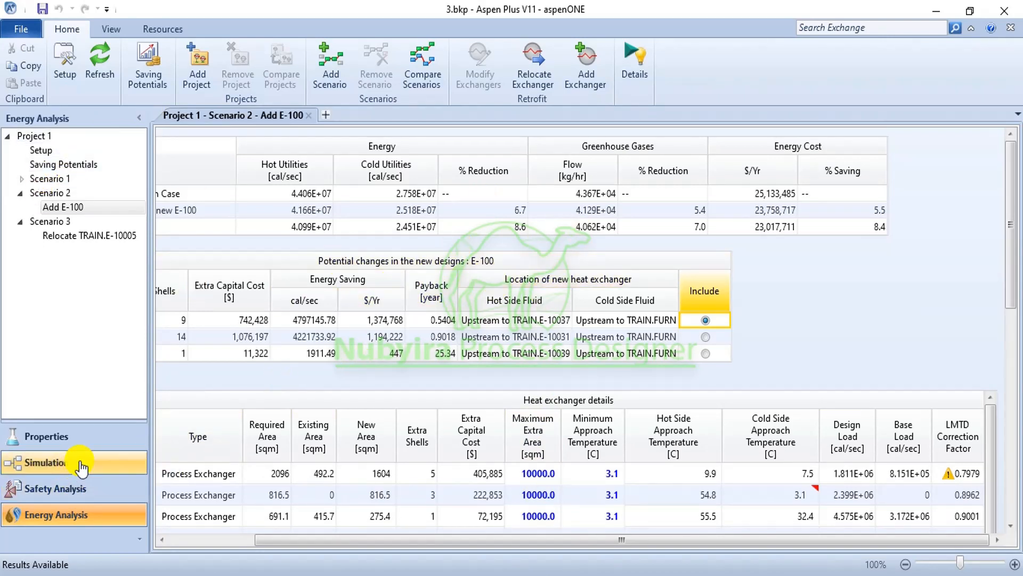
drag(351, 543, 262, 547)
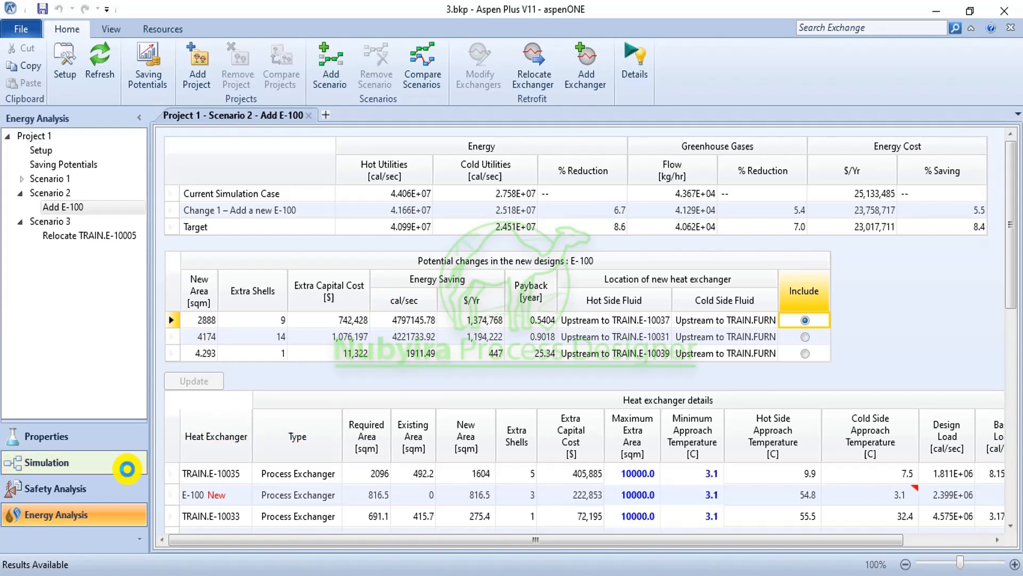
click(127, 469)
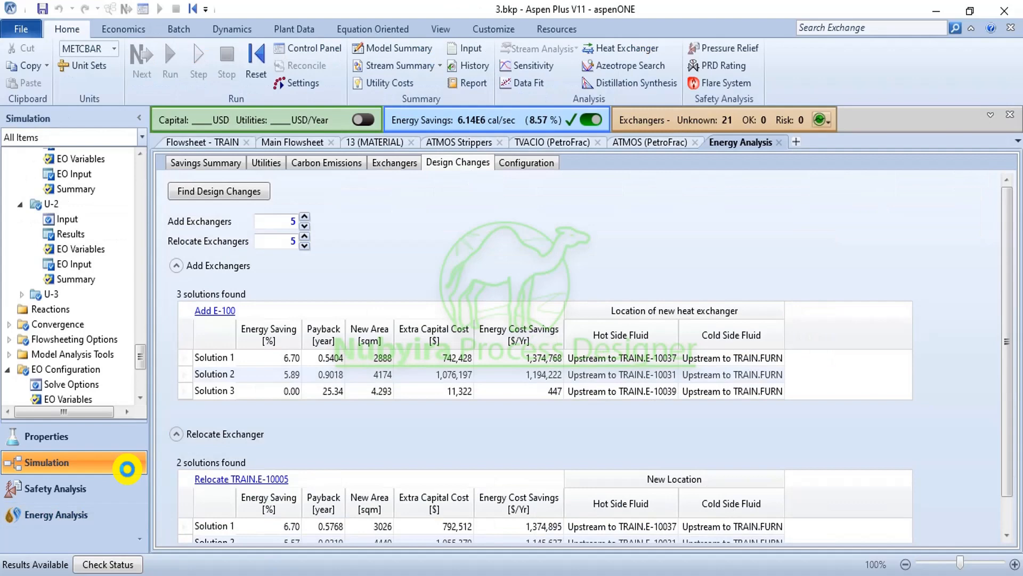
click(213, 143)
scroll(737, 337, down, 2)
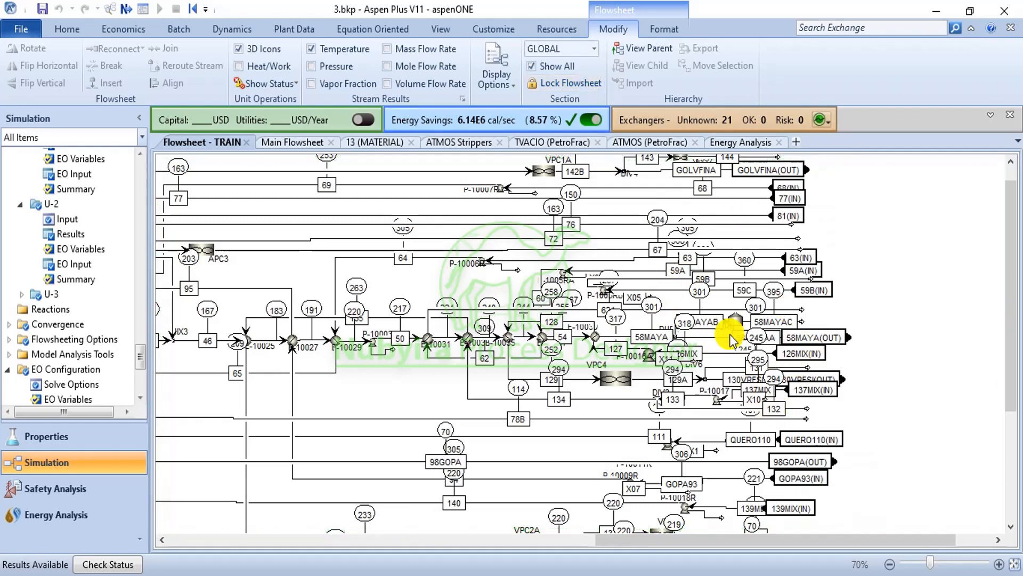
scroll(727, 334, up, 1)
scroll(727, 334, up, 4)
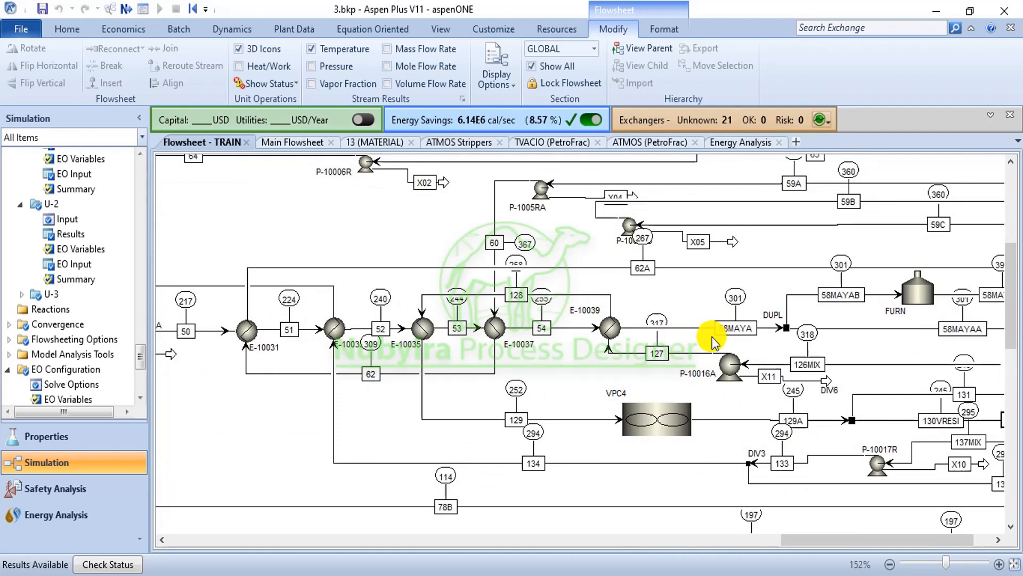
Check the E-100 row in the 11.pdf worksheet for its hot and cold streams, and return to the TRAIN flowsheet
mouse_move(511, 566)
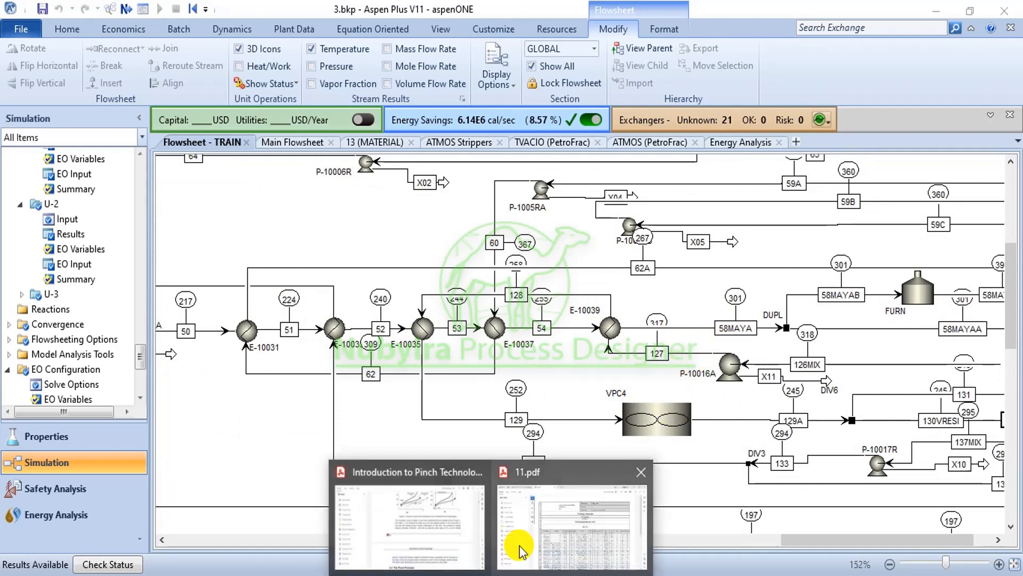
click(604, 493)
scroll(447, 394, down, 3)
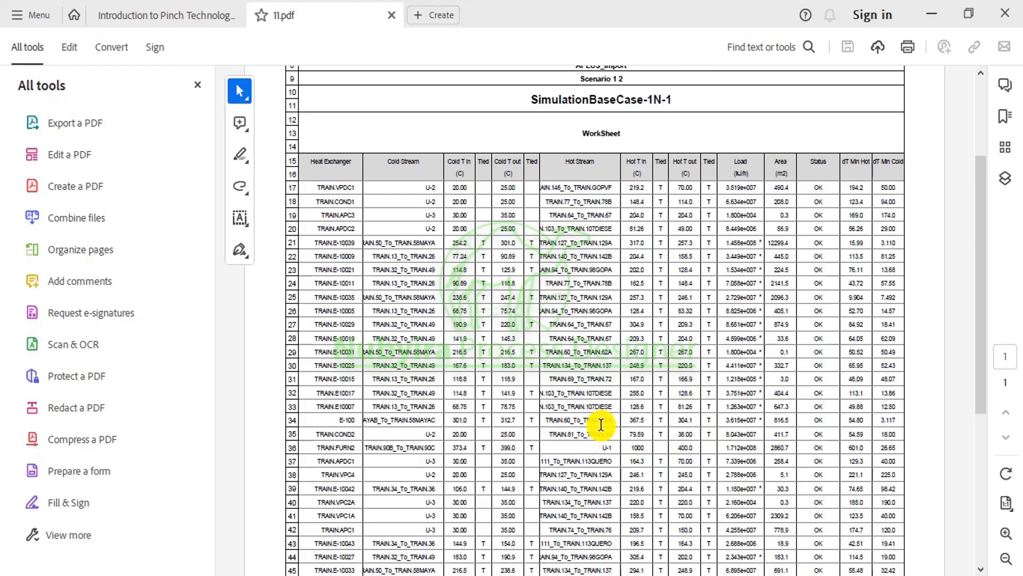
click(525, 575)
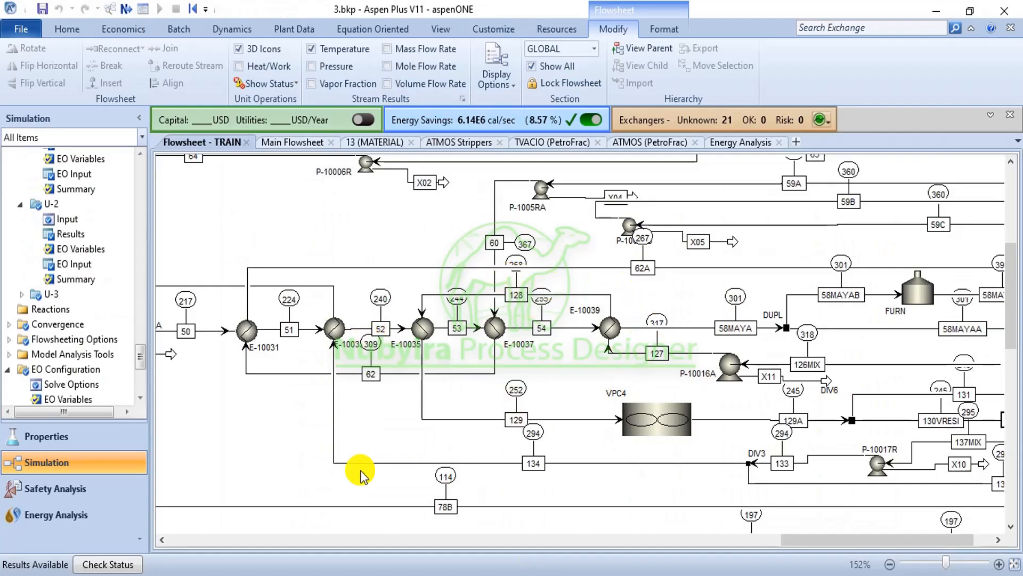
Show the model palette and place a circular-icon HeatX block between E-10039 and DUPL, beside stream 58MAYA
click(441, 30)
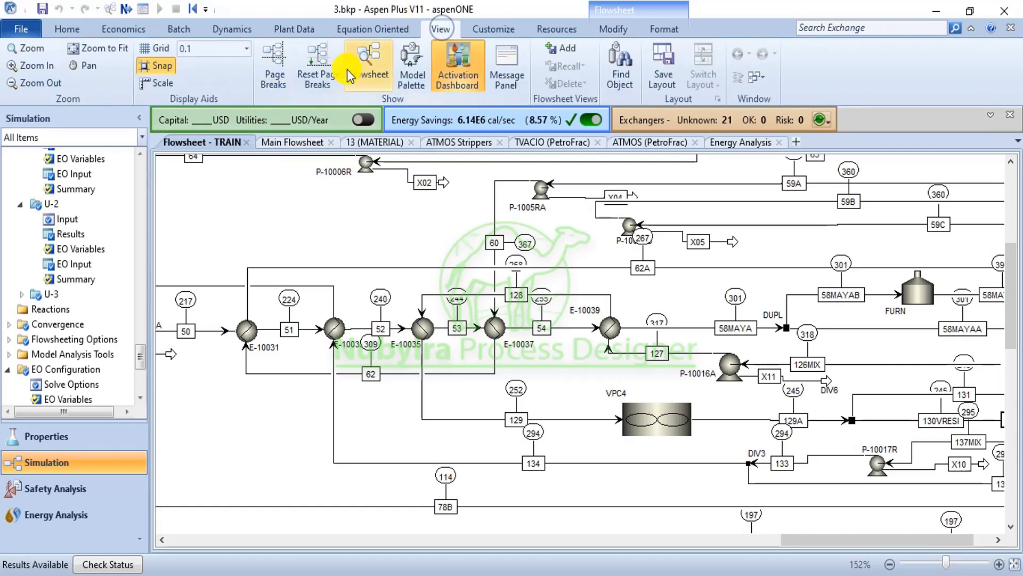
click(399, 76)
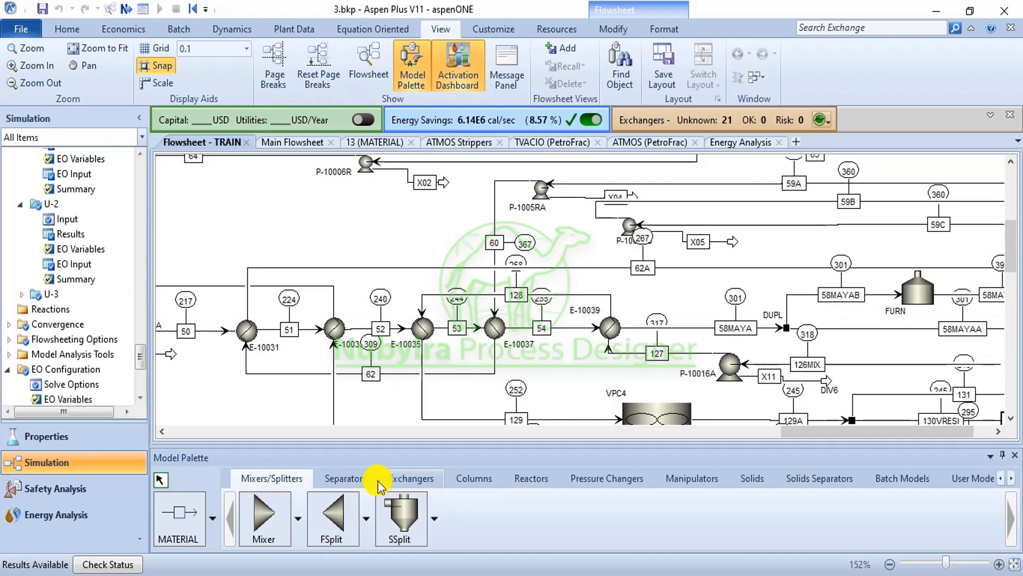
click(397, 479)
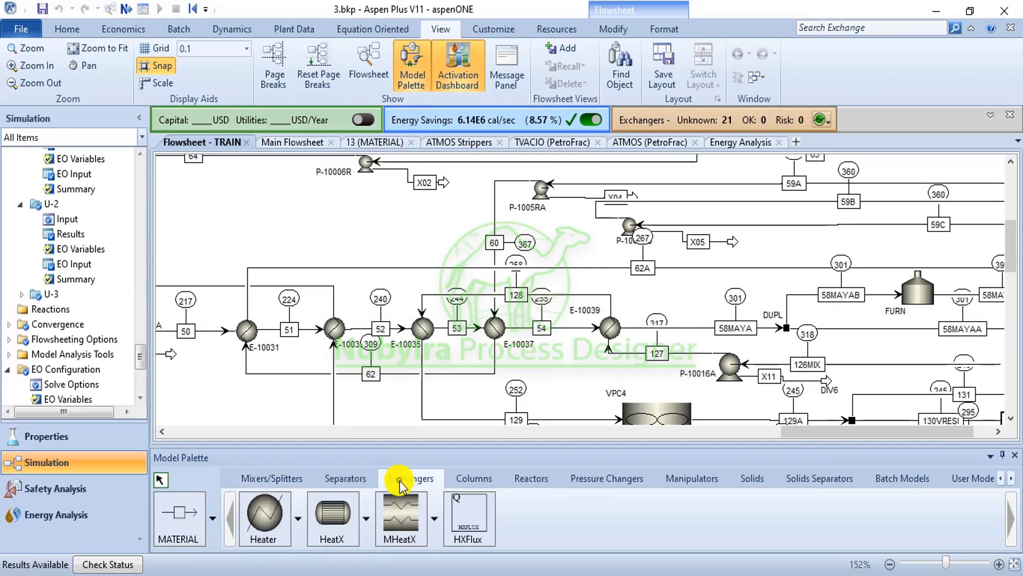
click(365, 517)
click(406, 60)
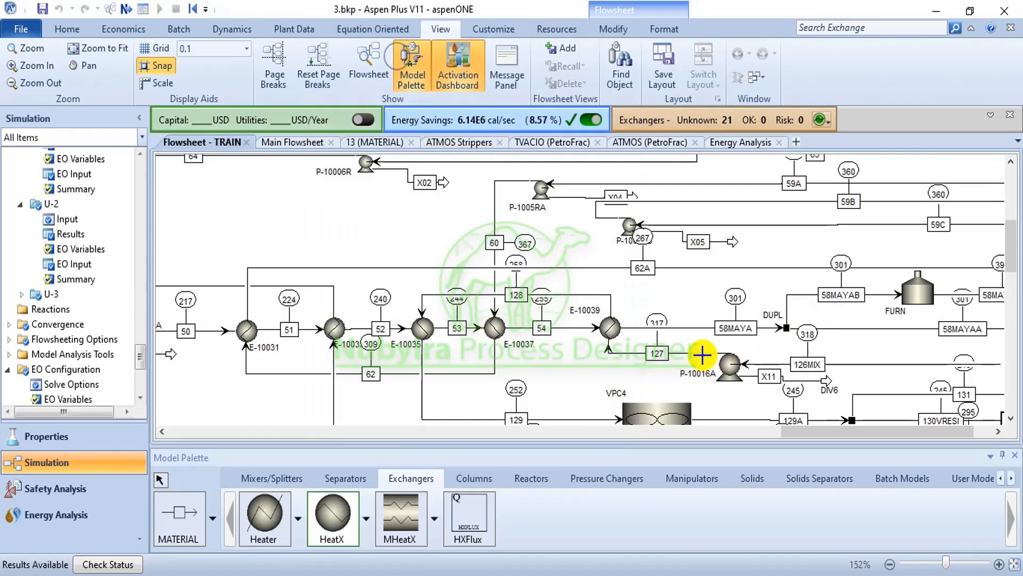
click(696, 317)
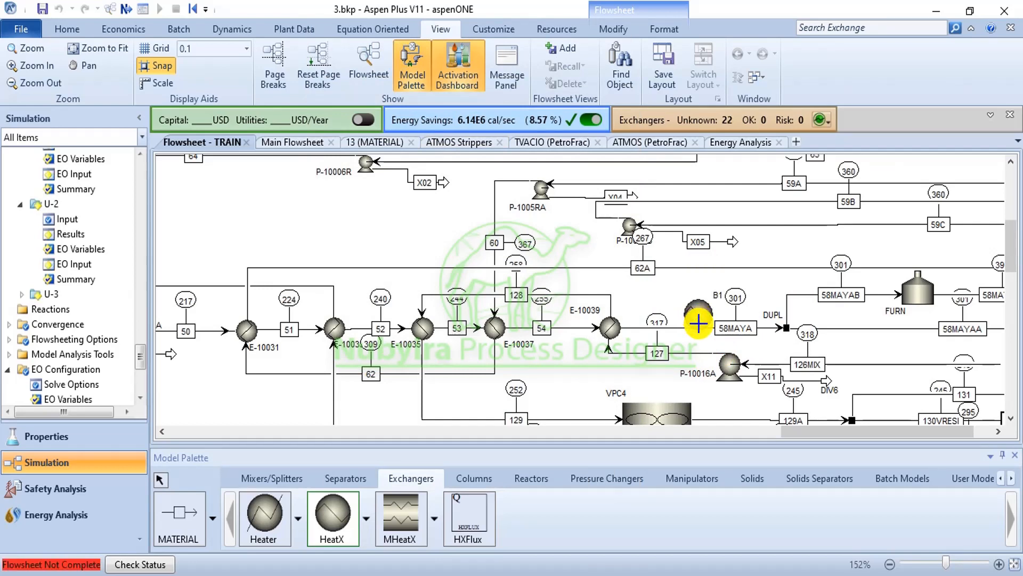
Rename the new HeatX block B1 as E-10040, reusing the copied name of exchanger E-10039
right_click(589, 310)
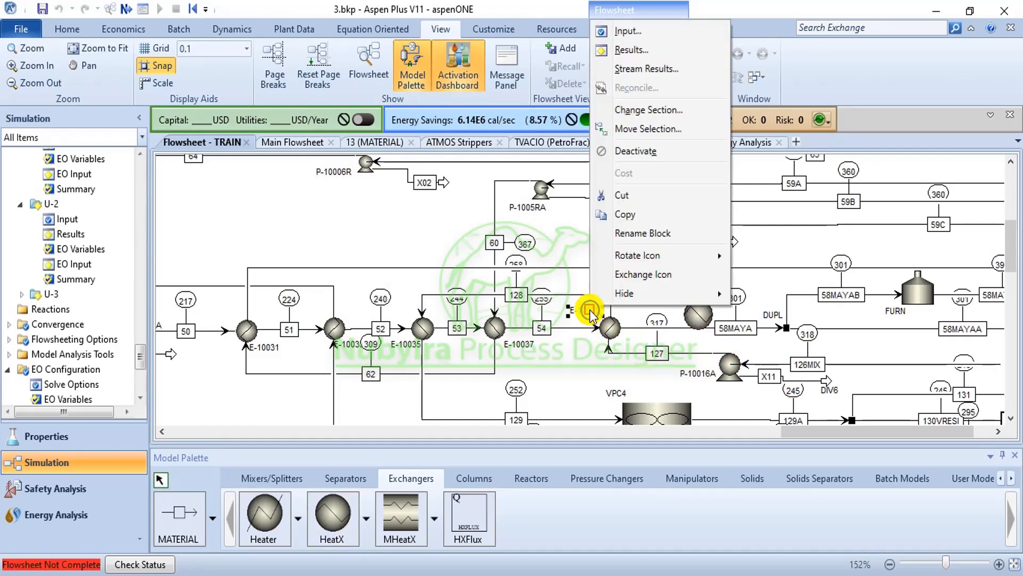
click(585, 309)
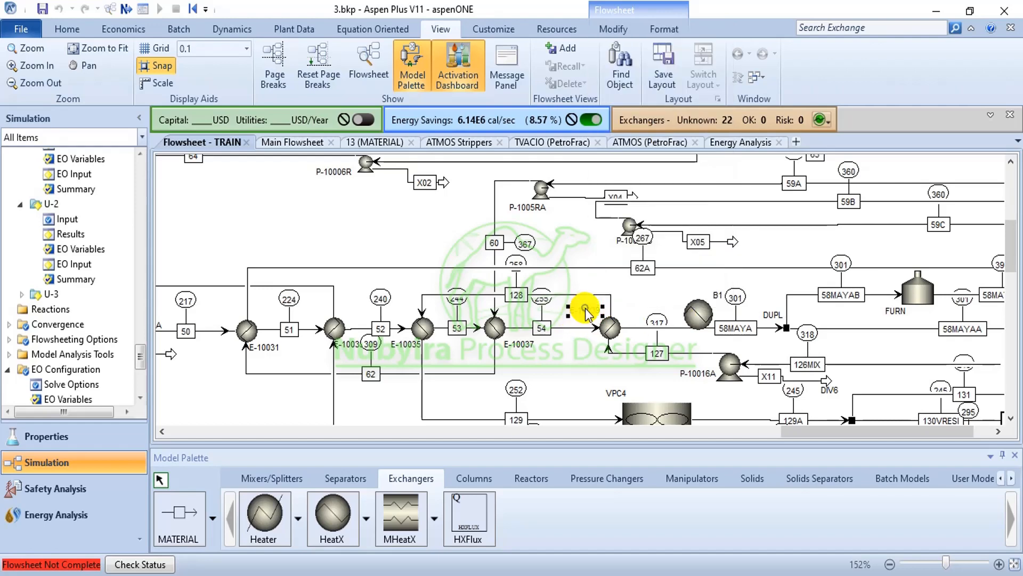
right_click(585, 311)
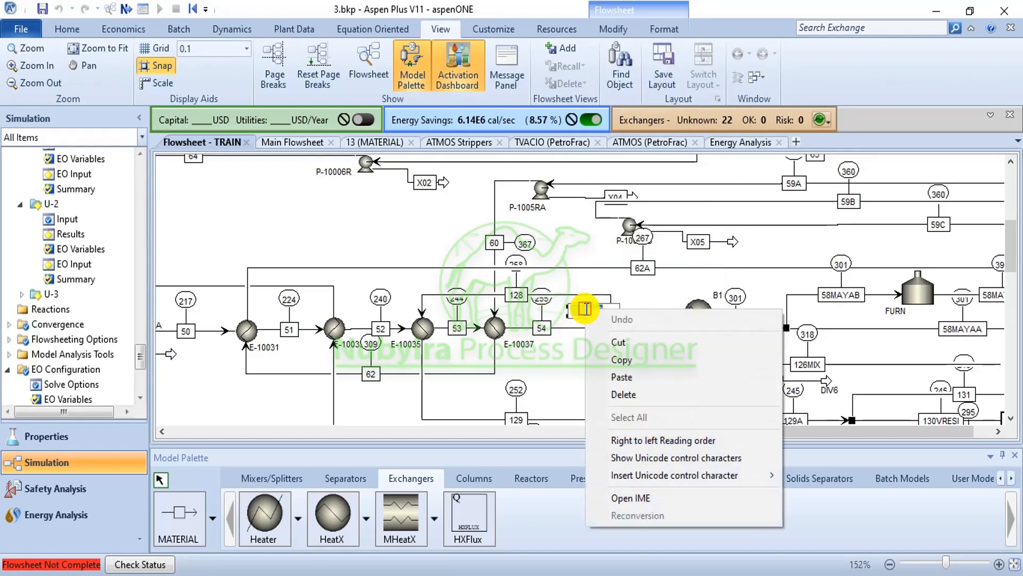
click(625, 358)
click(645, 294)
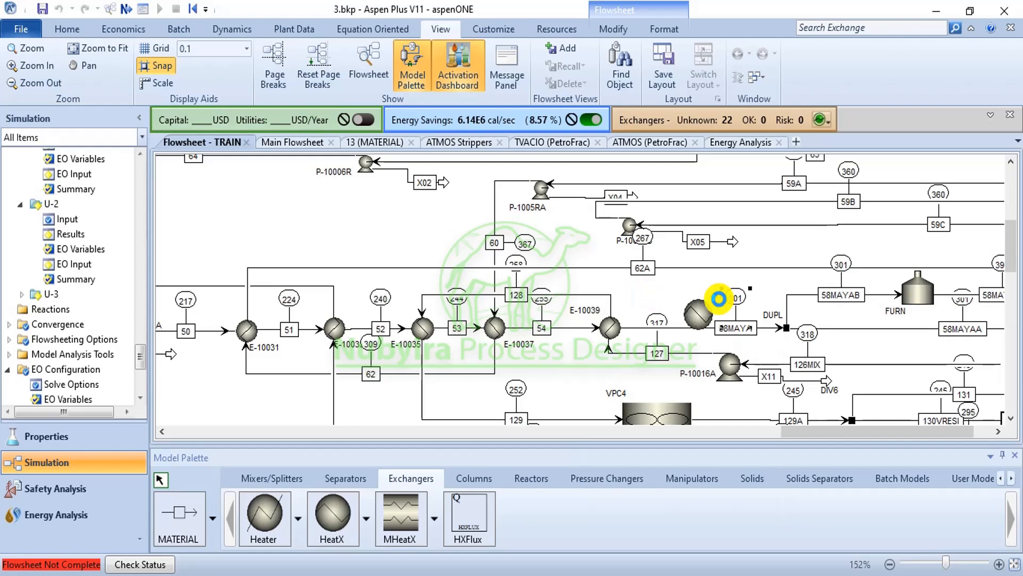
double_click(718, 299)
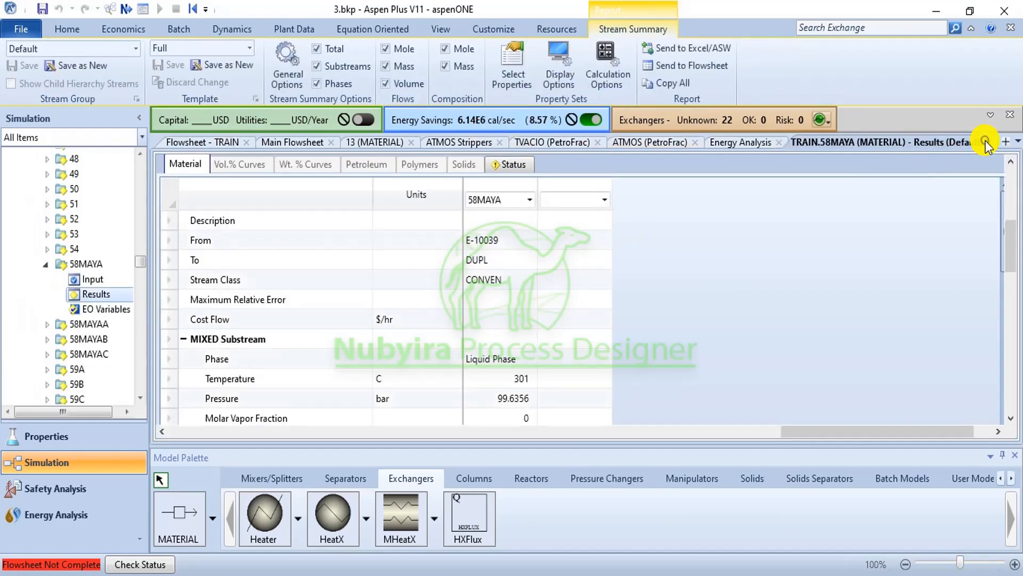
click(985, 142)
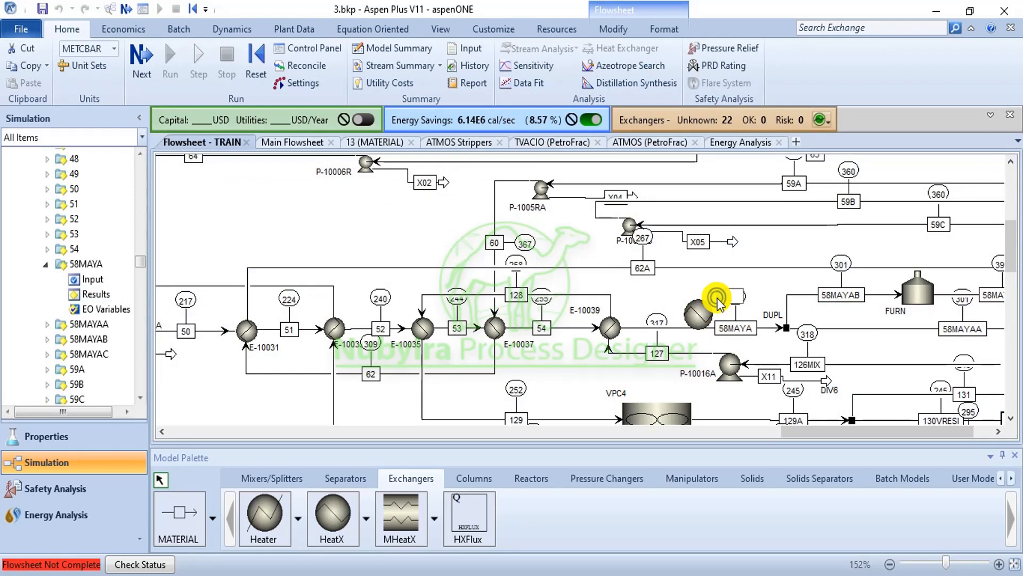
right_click(718, 299)
click(746, 364)
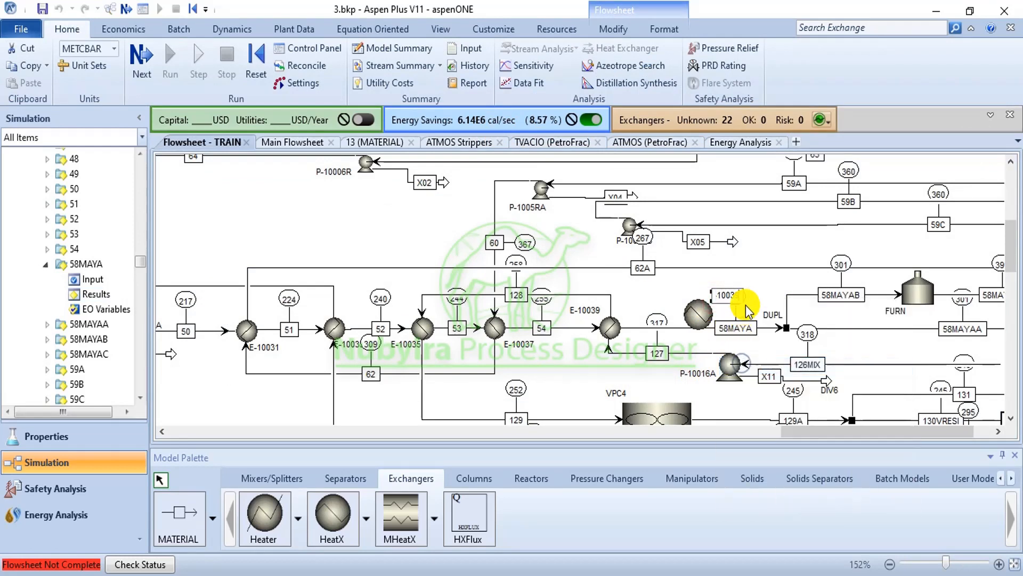
key(BackSpace)
key(BackSpace)
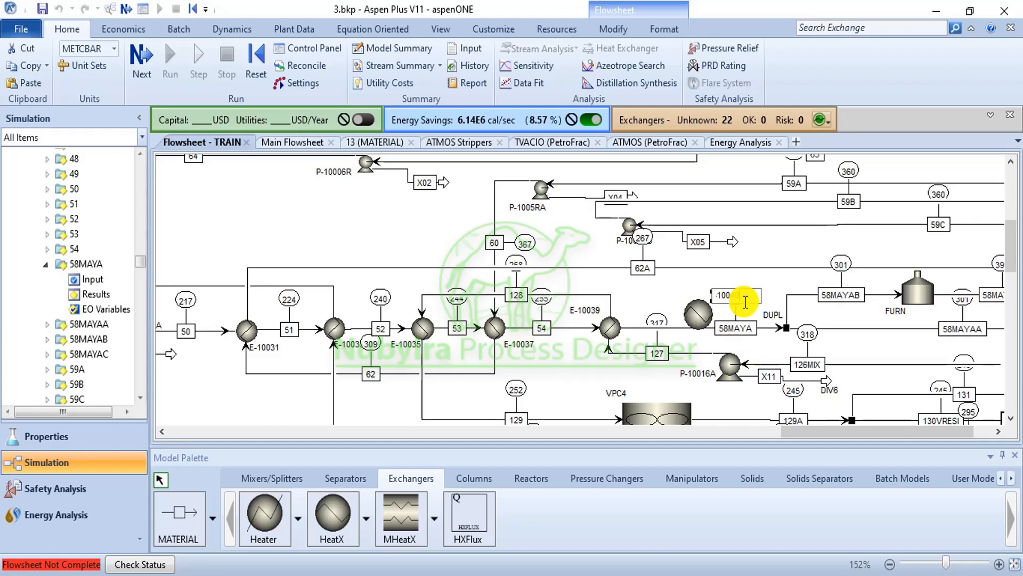
click(753, 256)
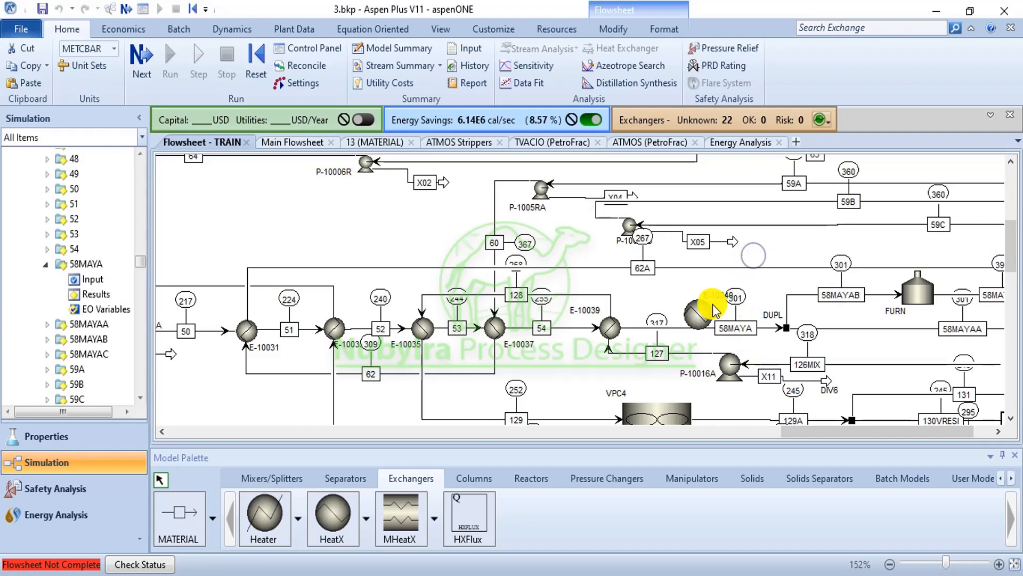
click(657, 327)
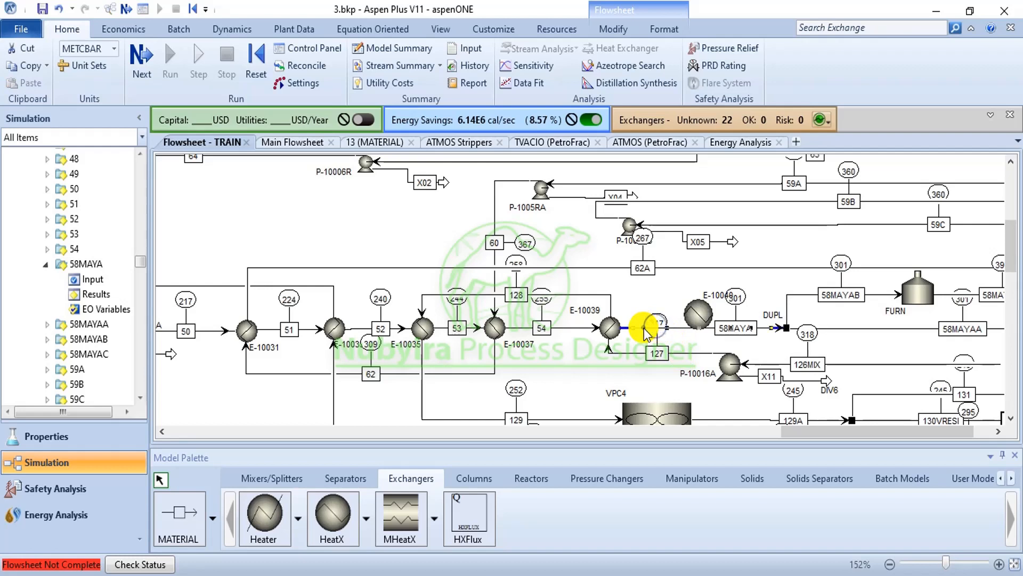
right_click(645, 329)
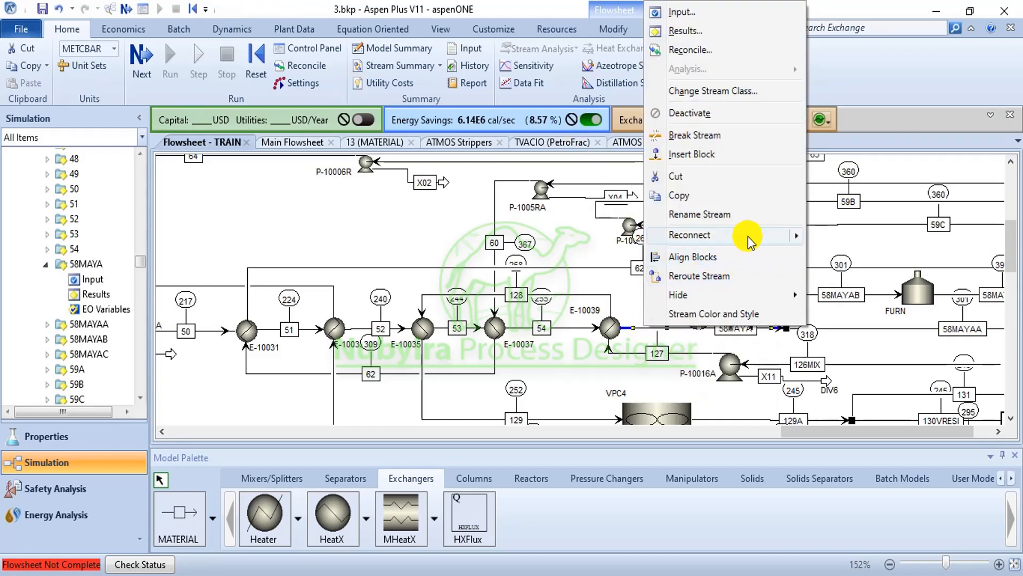
mouse_move(745, 235)
click(816, 235)
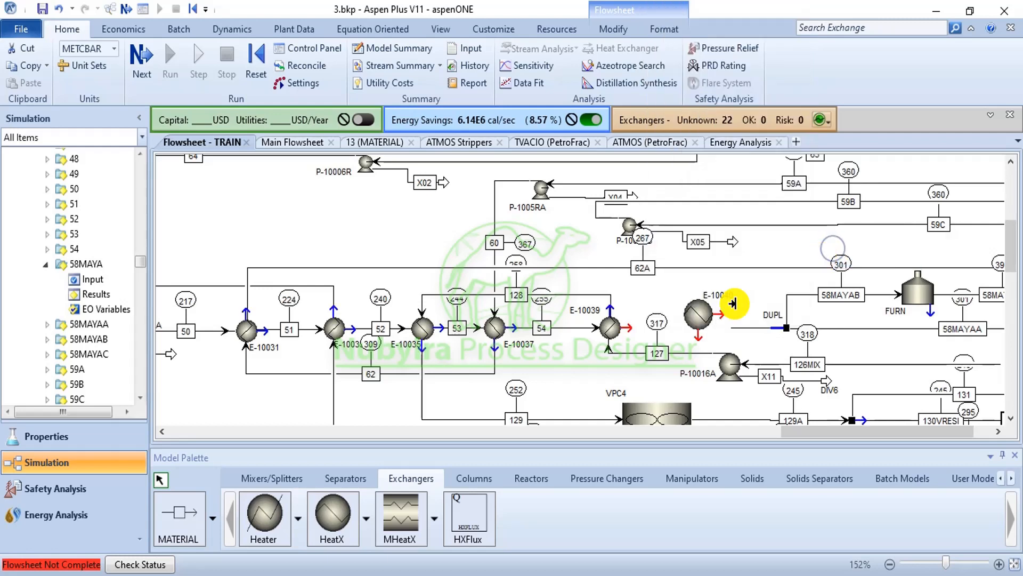
click(628, 328)
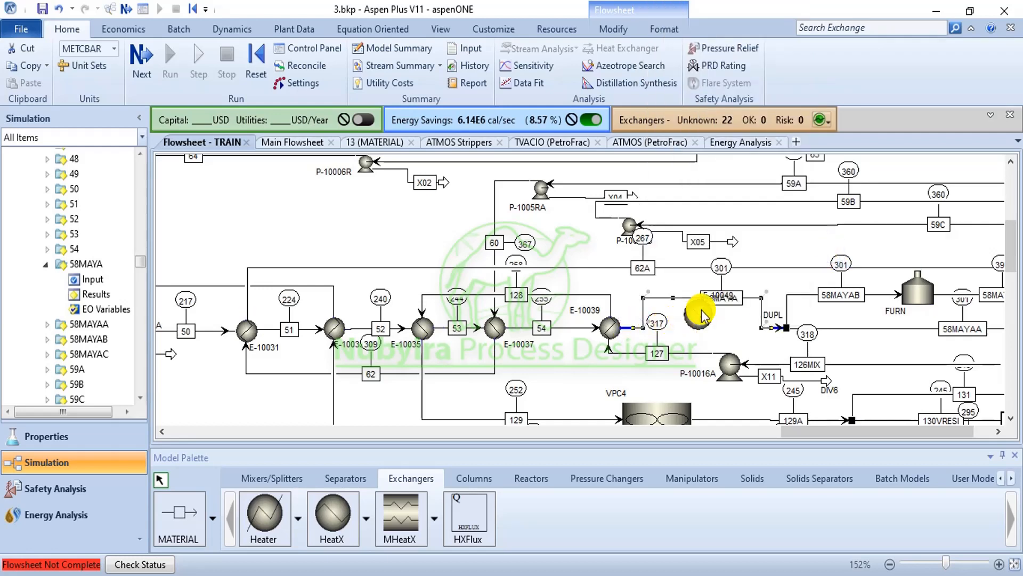
Reconnect the destination of stream 58MAYA to the E-10040 inlet facing E-10039, and align the blocks along that stream
right_click(773, 327)
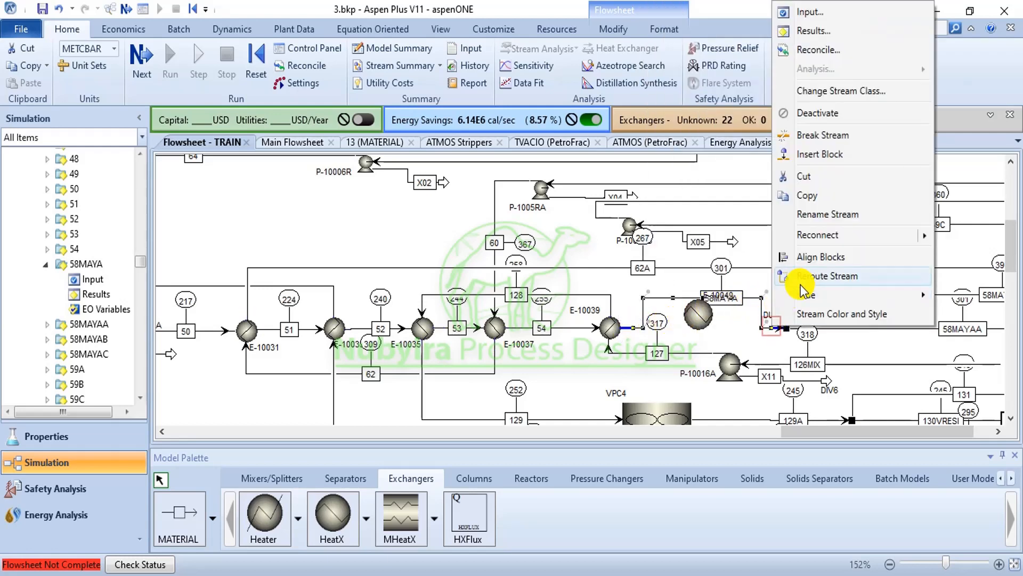
mouse_move(861, 234)
click(717, 246)
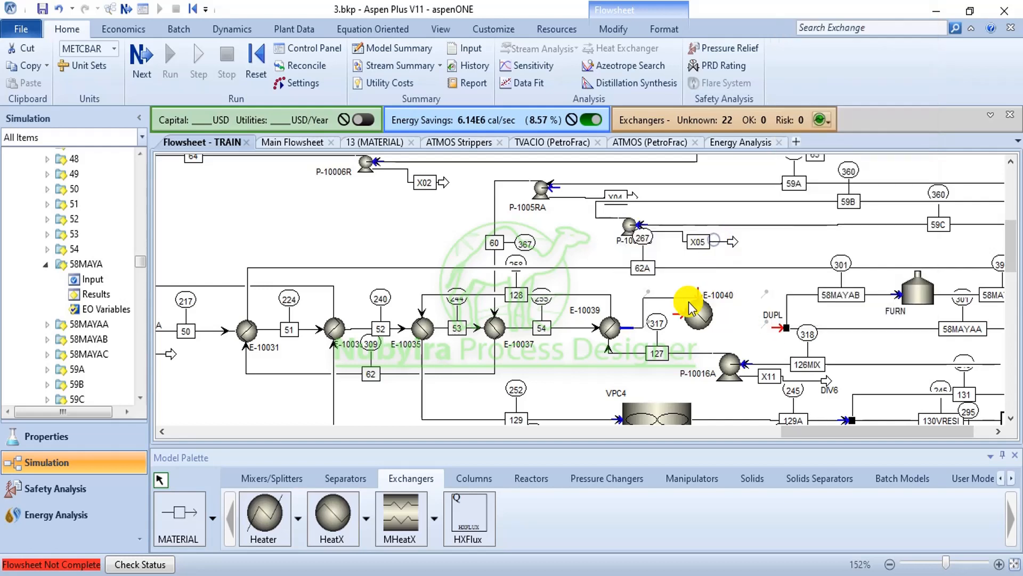
click(680, 327)
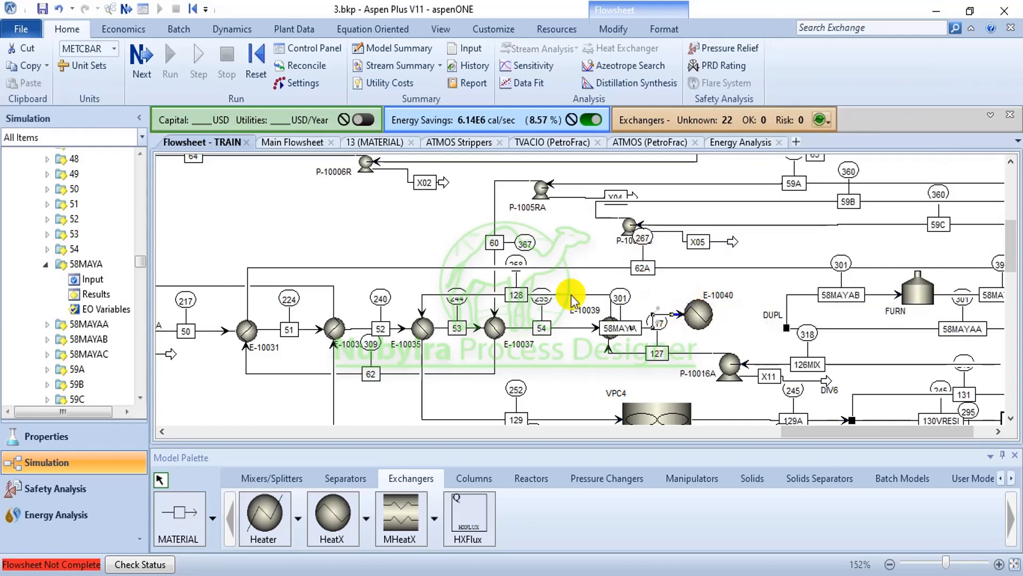
click(622, 31)
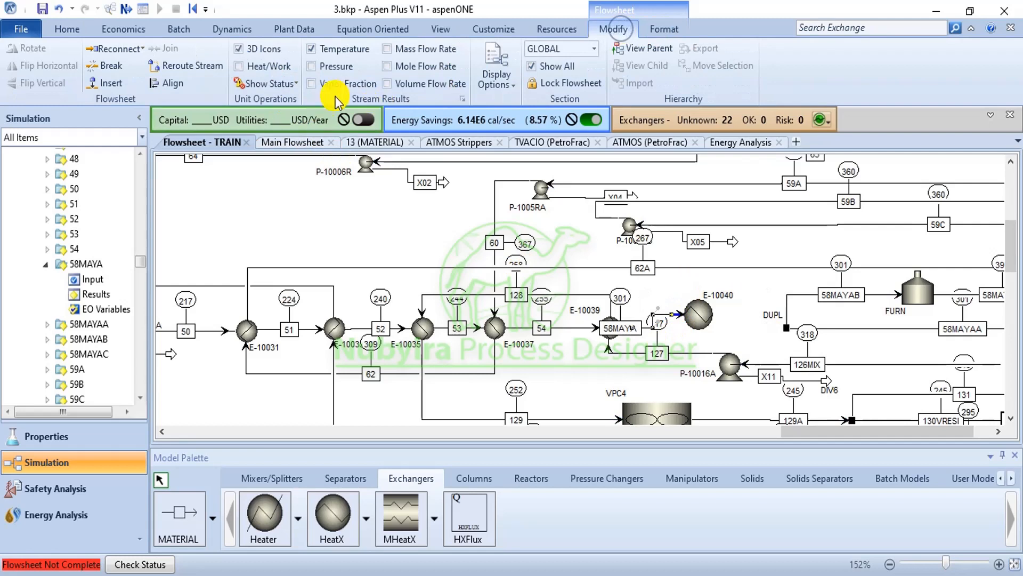
click(178, 81)
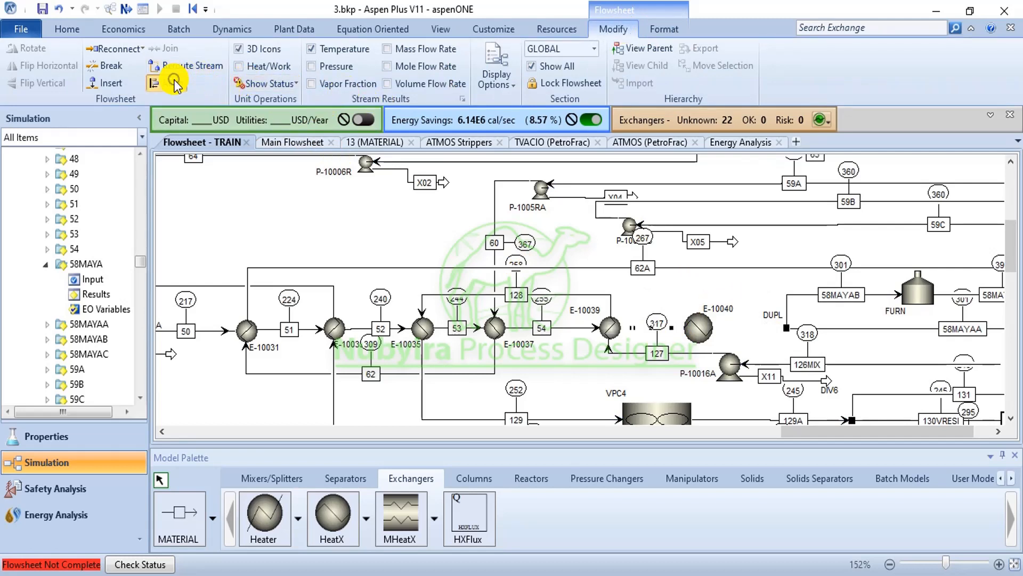
click(707, 306)
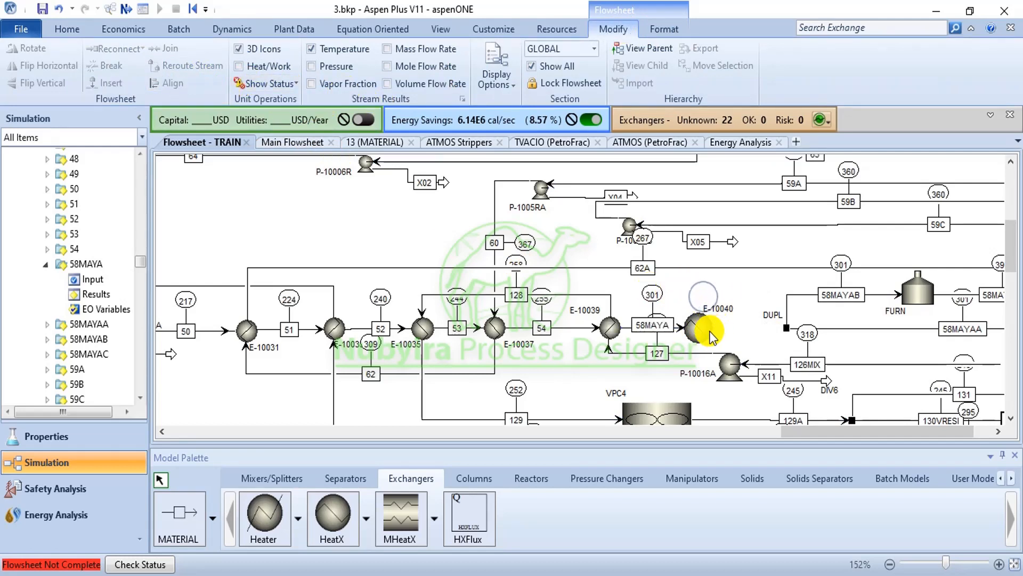
Reconnect the destination of stream 60 from E-10037 to the upper inlet of exchanger E-10040
click(495, 283)
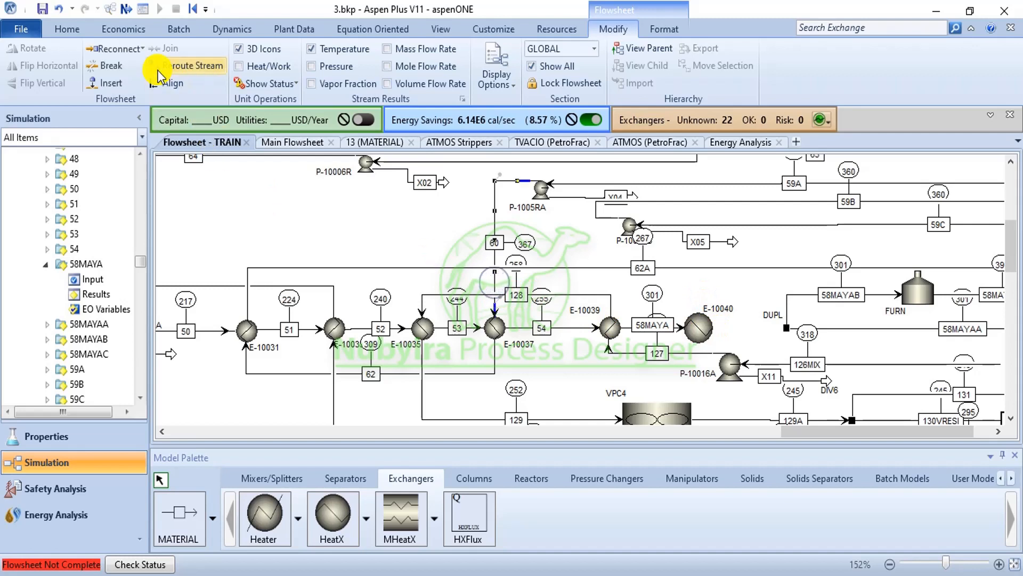
click(126, 50)
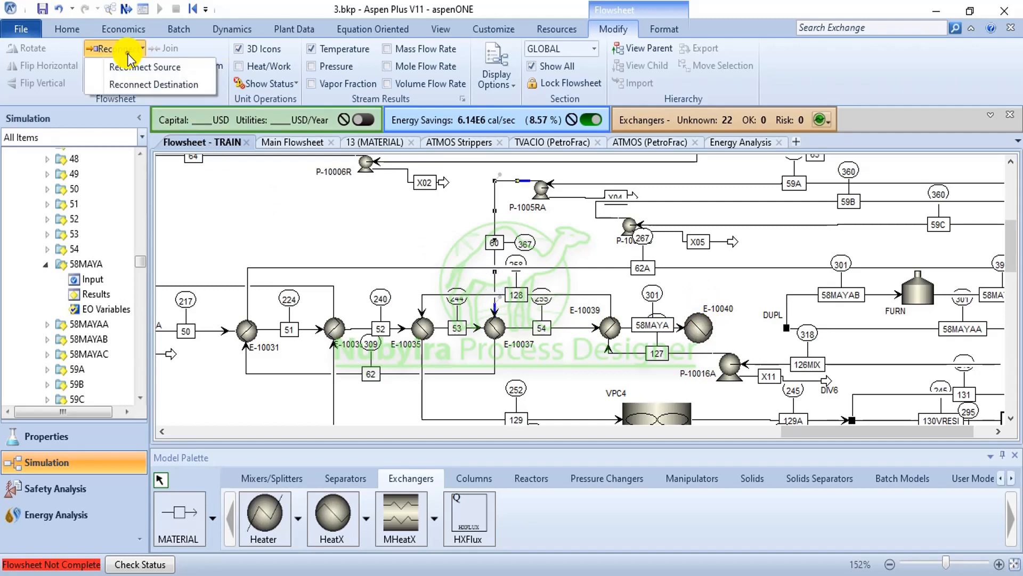
click(169, 86)
click(698, 303)
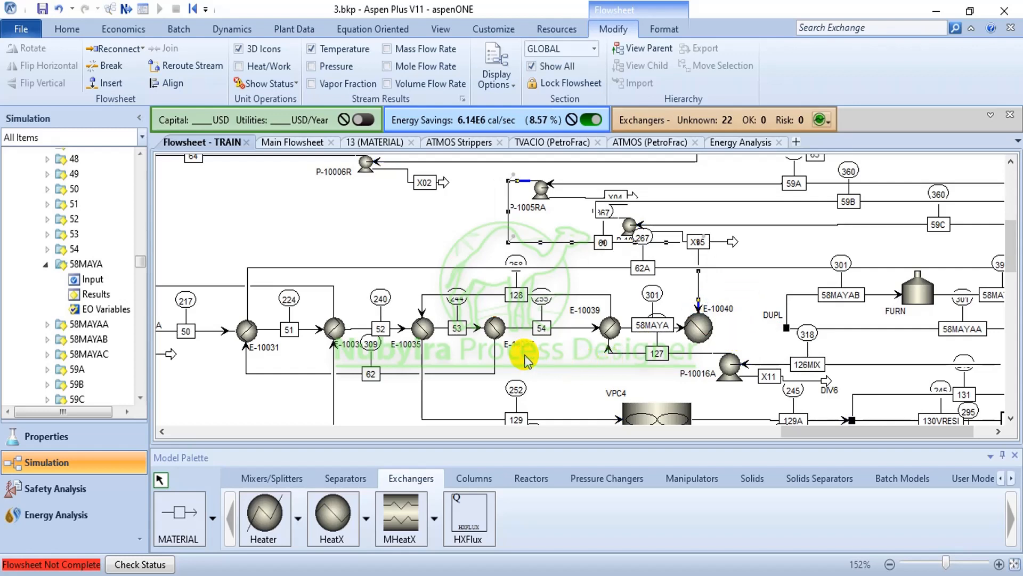
Flip the icons of exchangers E-10037 and E-10031 vertically
click(496, 332)
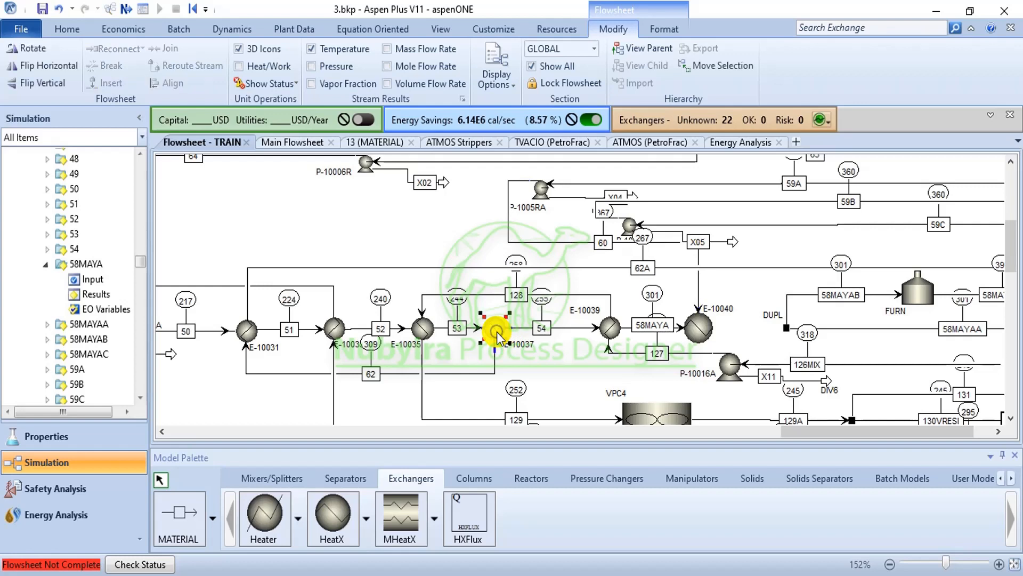
click(43, 82)
click(249, 333)
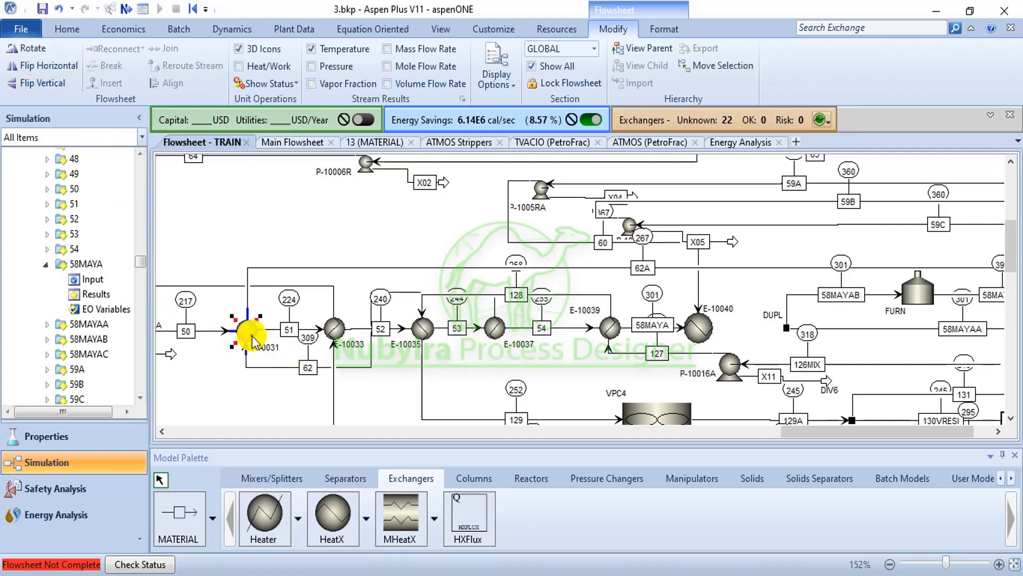
click(46, 84)
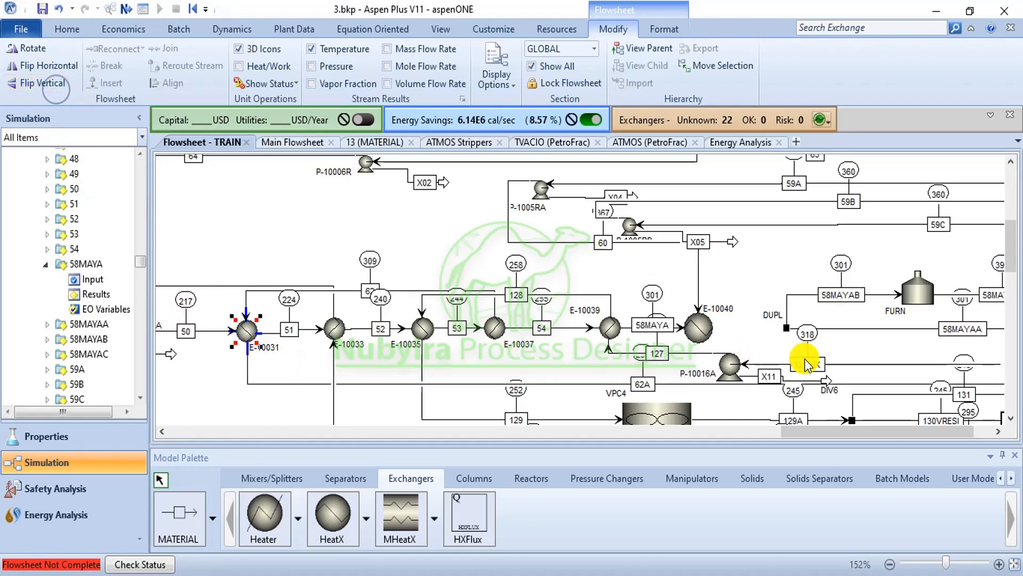
Move the outlet end of stream 62A down to just below the end of stream 78B, above QUERO110(IN)
scroll(799, 359, down, 2)
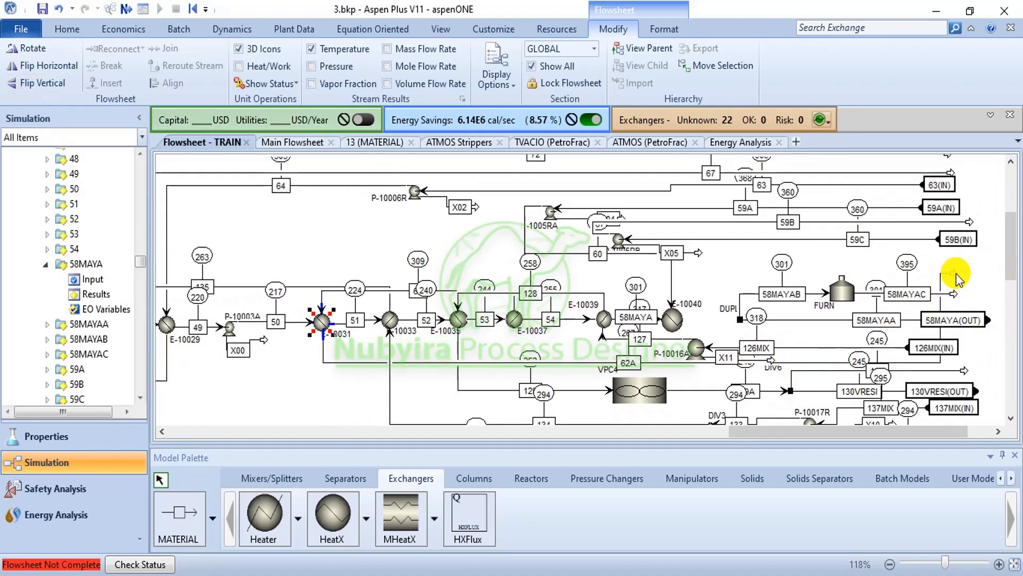
click(965, 413)
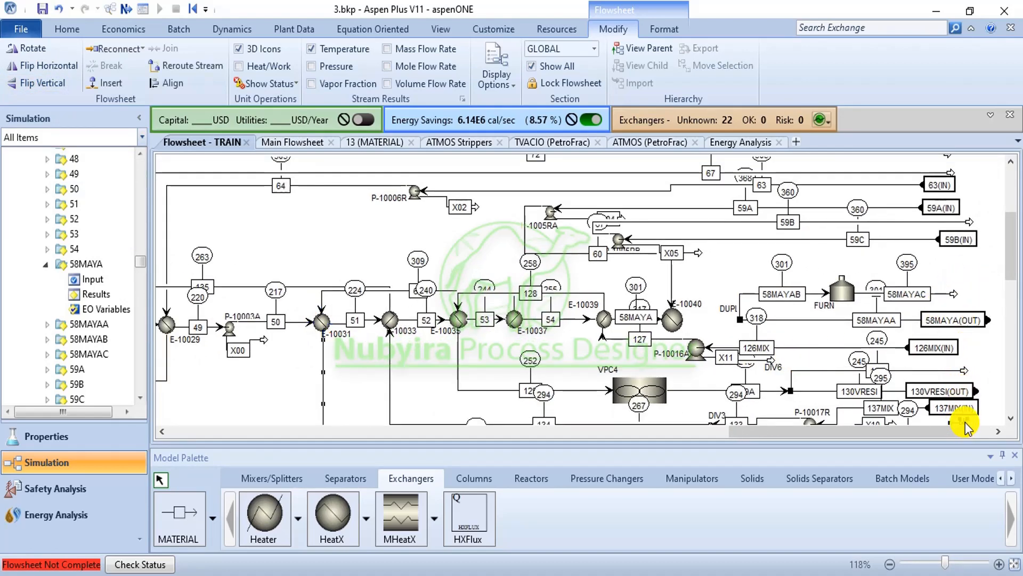
scroll(968, 408, down, 2)
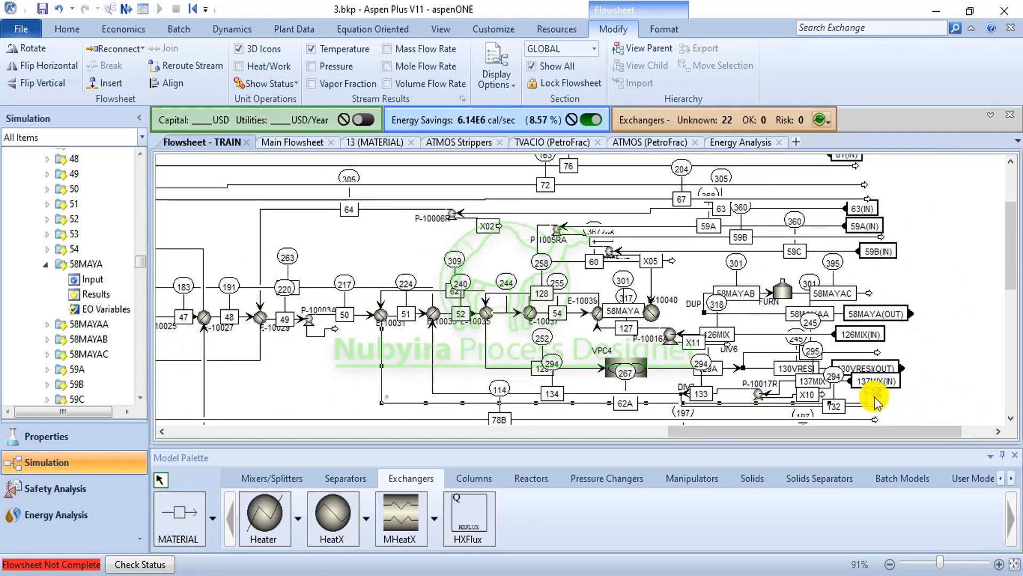
drag(876, 393, 879, 425)
drag(1008, 258, 1006, 303)
click(917, 289)
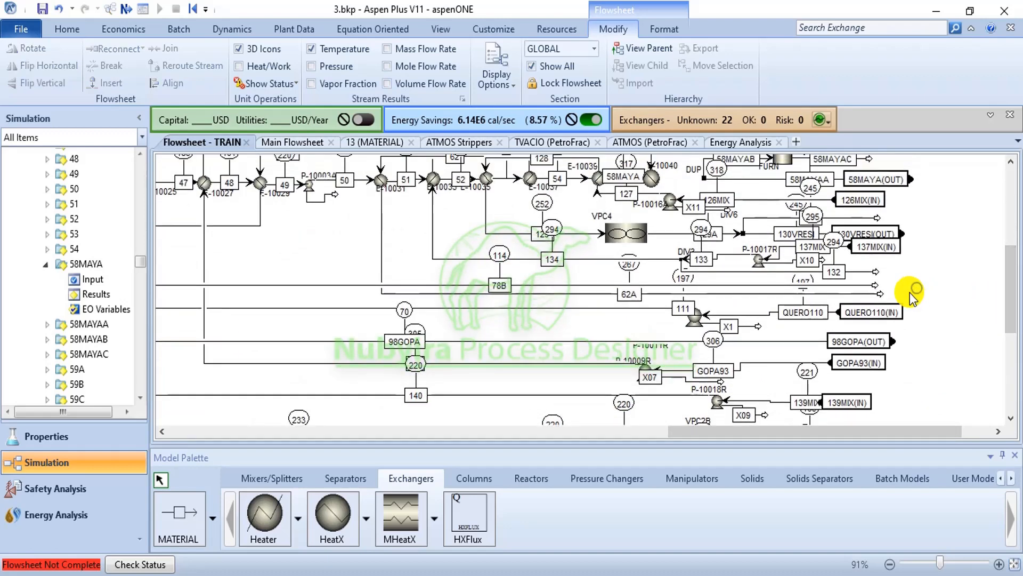
click(881, 292)
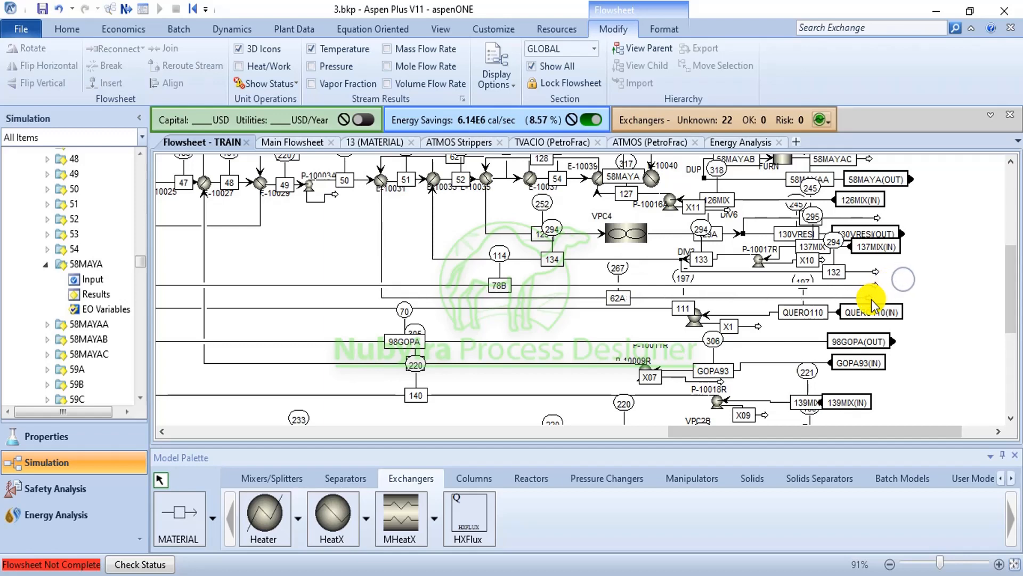
drag(871, 298, 876, 293)
click(899, 272)
Raise the horizontal run of stream 62 above exchangers E-10031 to E-10037 to separate it from the other lines
scroll(938, 265, down, 3)
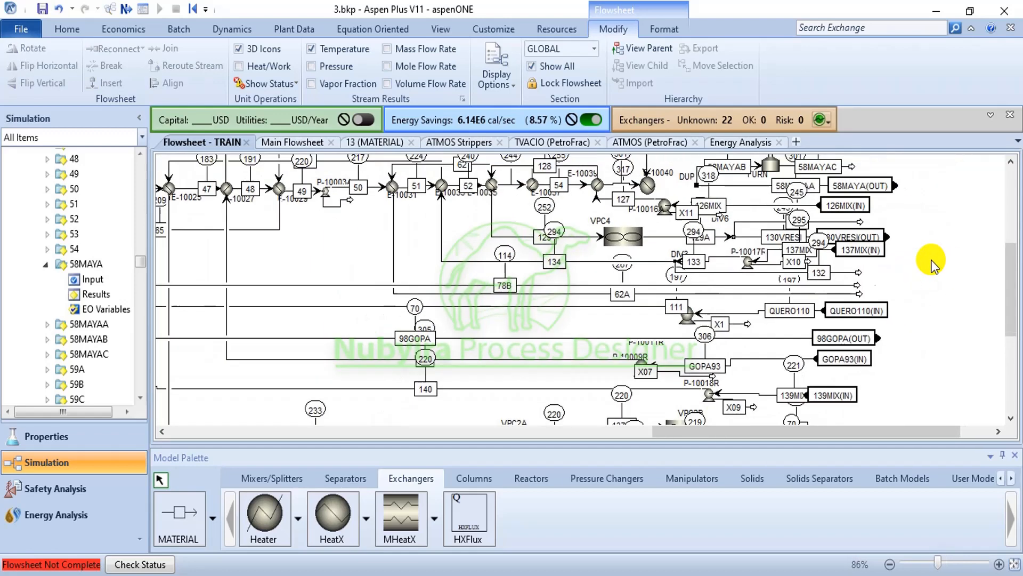
drag(1013, 277, 1012, 222)
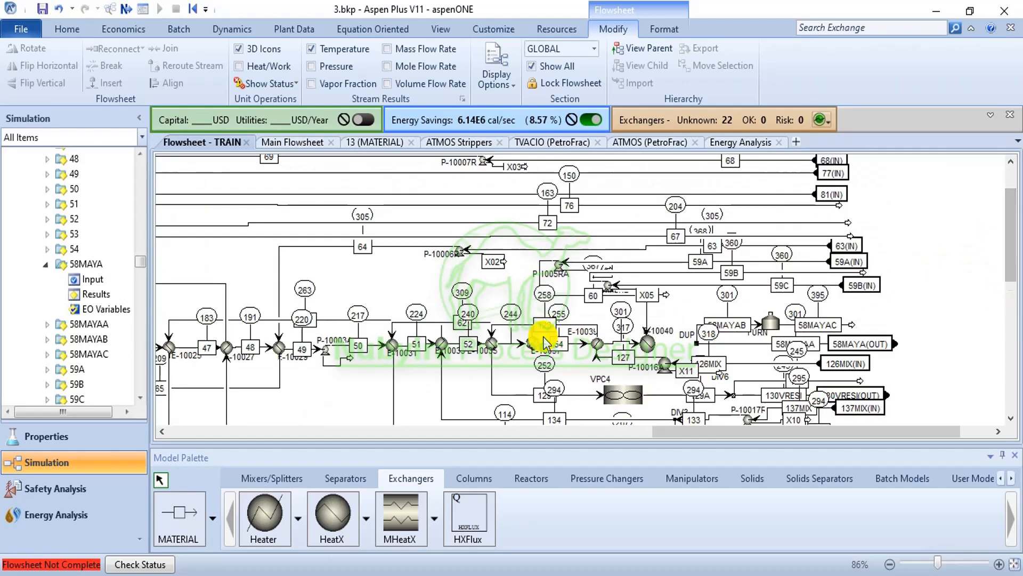
scroll(541, 334, up, 2)
drag(388, 335, 387, 317)
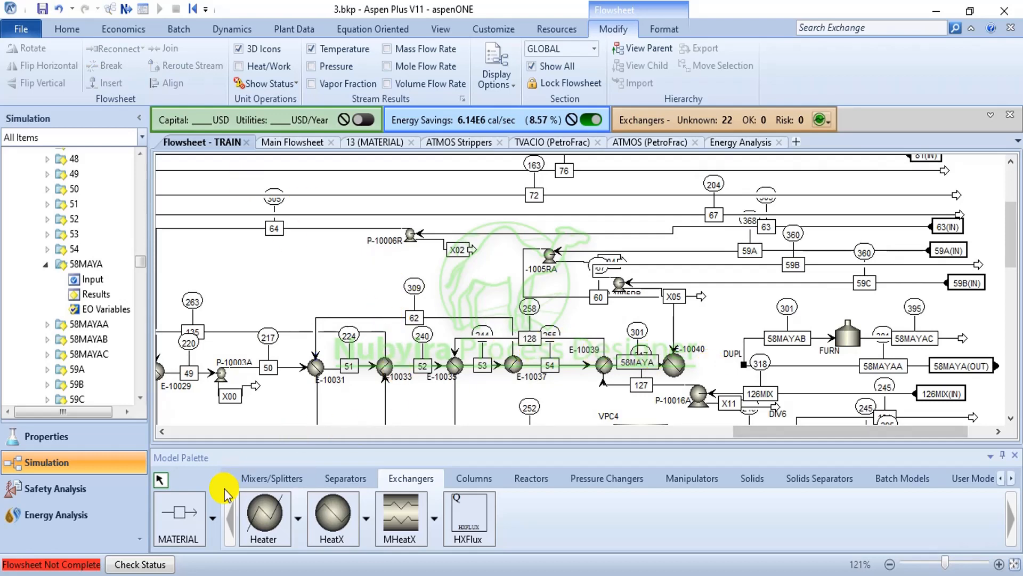
Draw a material stream from the cold-side outlet of exchanger E-10040 to the inlet of DUPL
scroll(763, 408, up, 1)
click(176, 511)
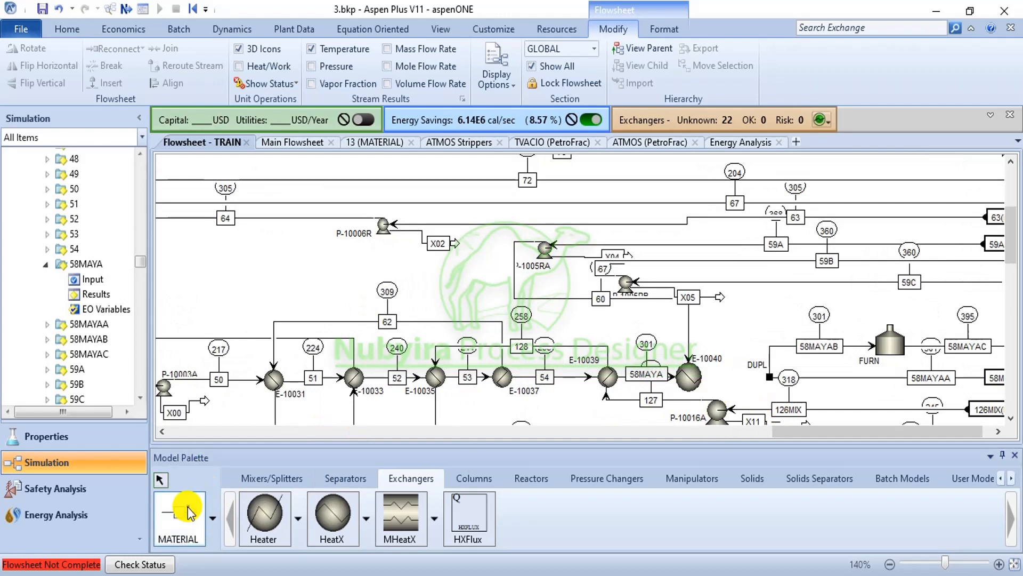
click(708, 377)
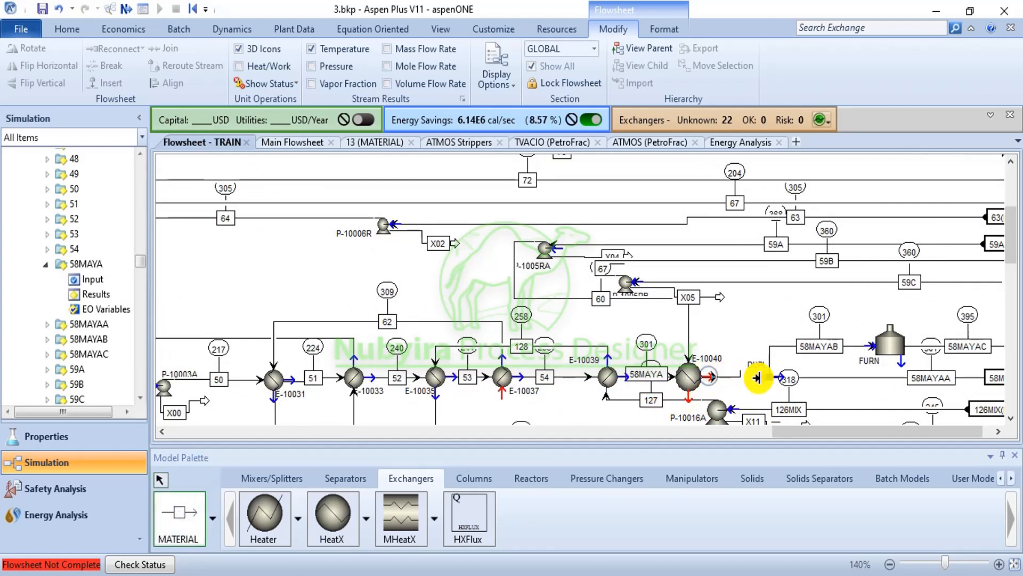
click(761, 394)
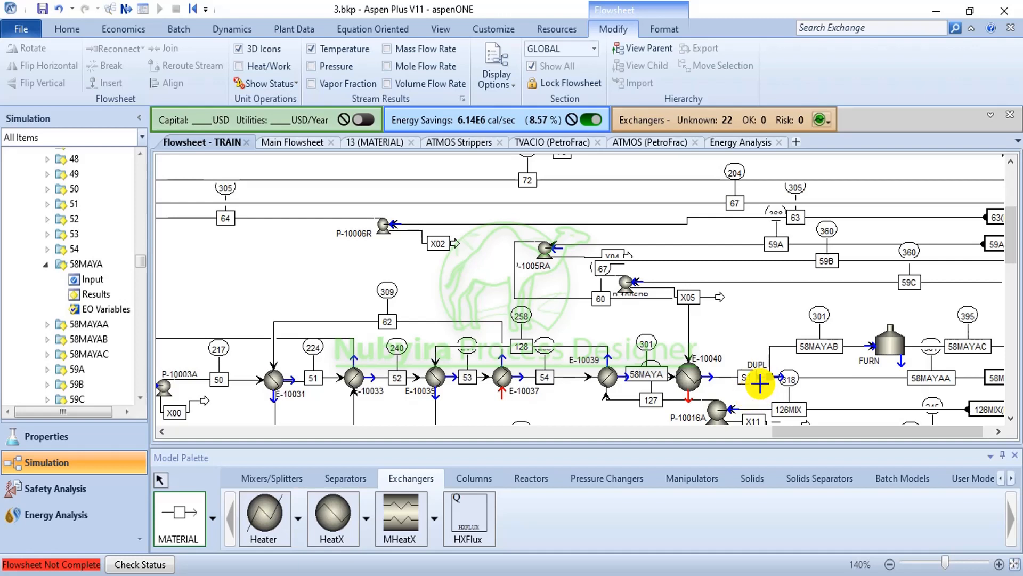
Draw a material stream from the lower outlet of exchanger E-10040 to the lower inlet of E-10037
click(682, 405)
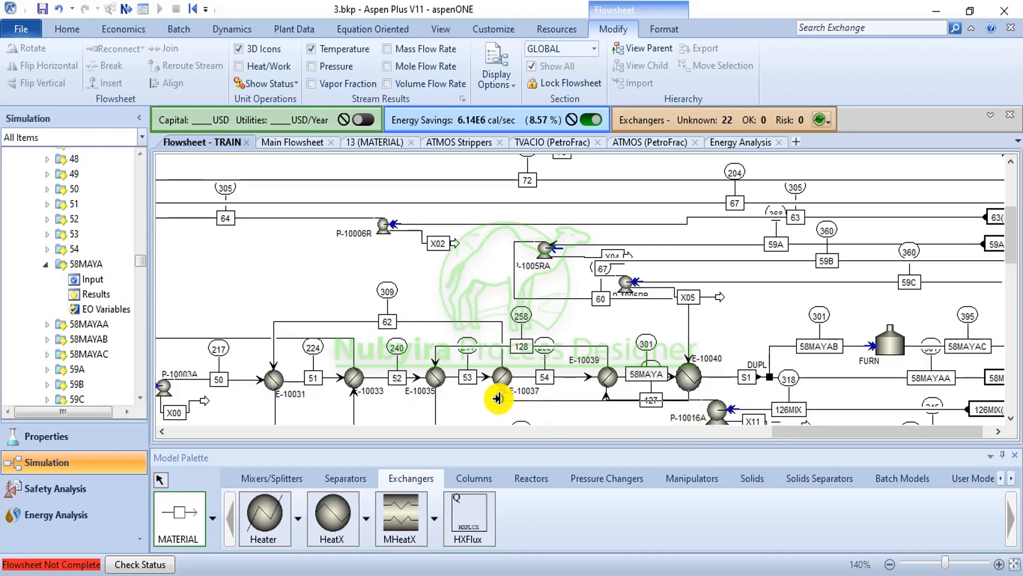
click(498, 398)
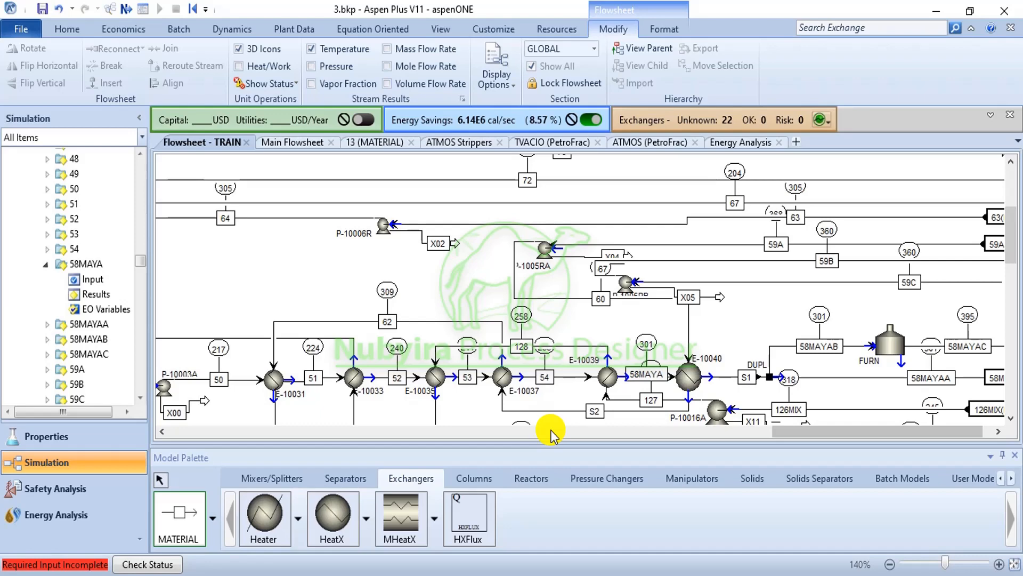
key(Escape)
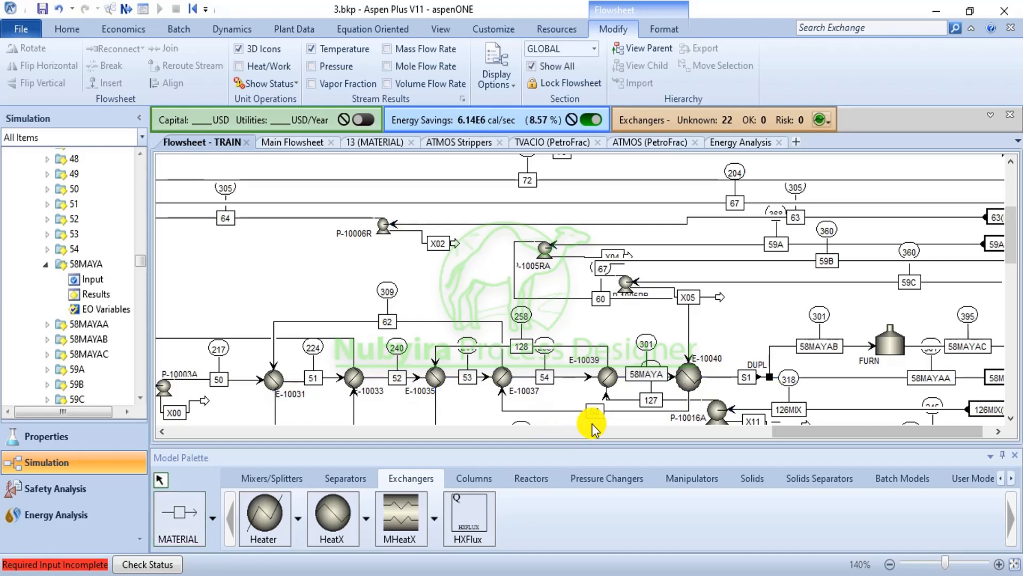
double_click(648, 380)
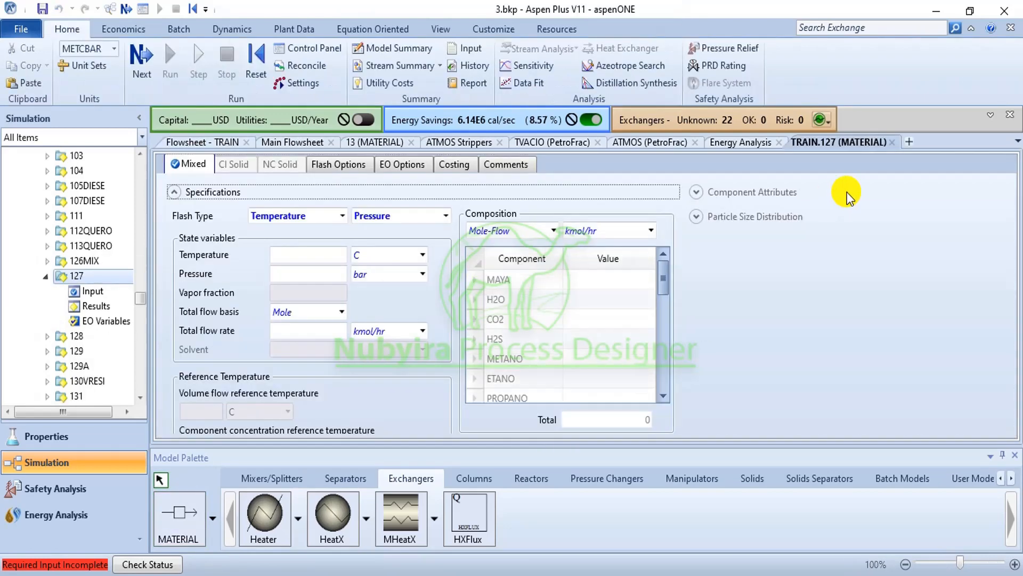
click(889, 143)
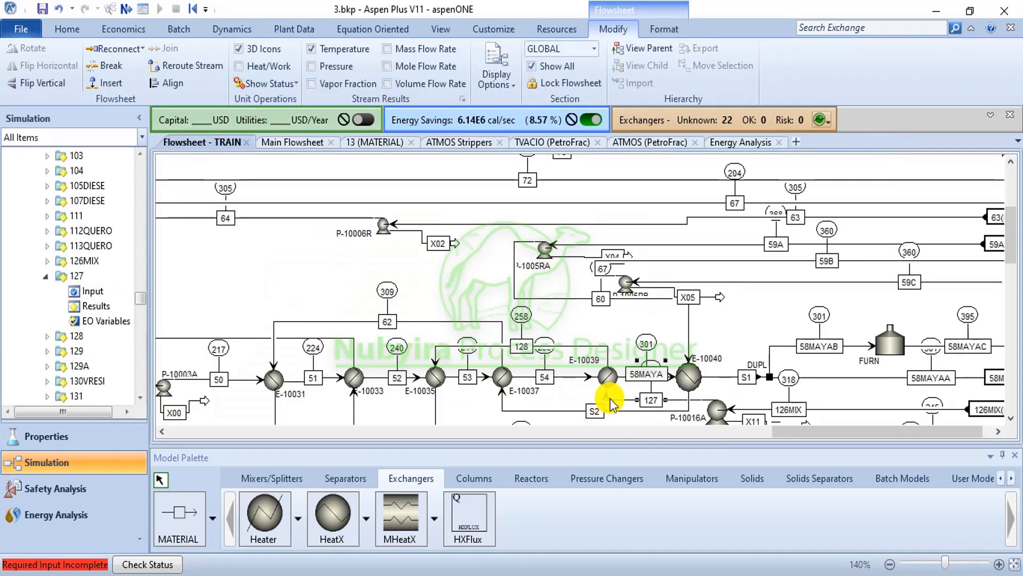
right_click(645, 376)
key(Escape)
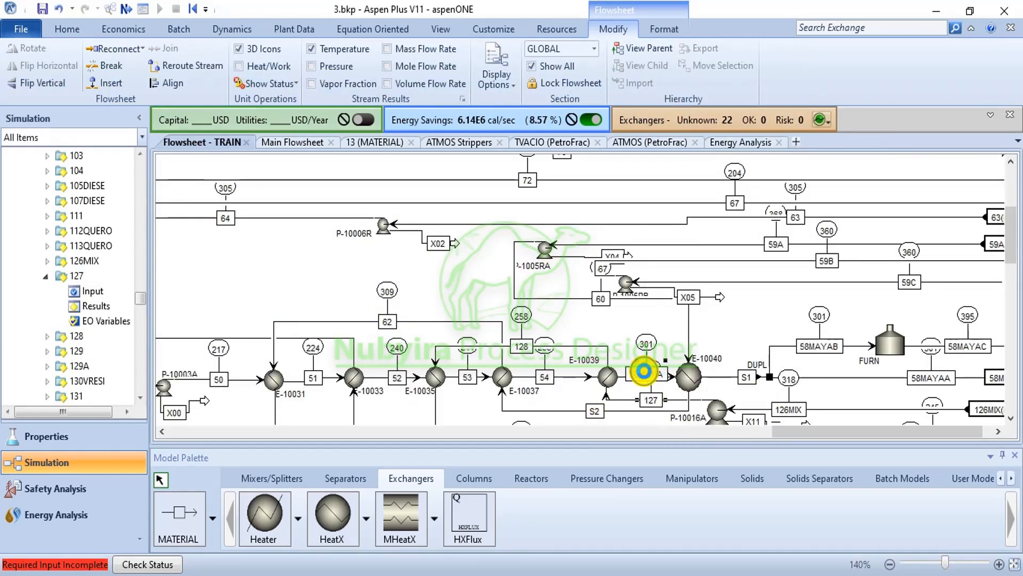
double_click(645, 373)
click(889, 143)
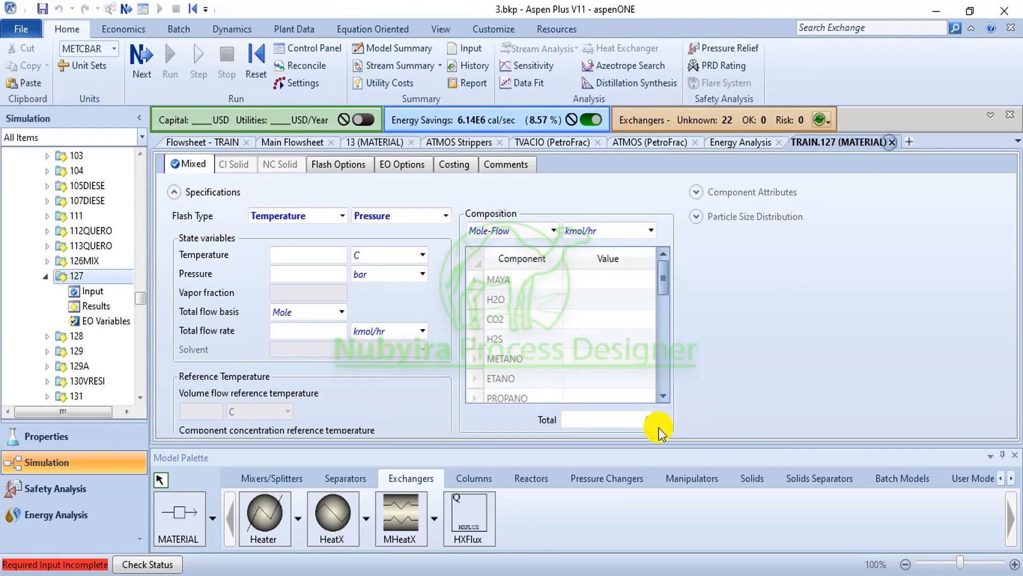
Copy the name of stream 58MAYA and rename the stream between E-10040 and DUPL as 58MAYB
scroll(666, 396, up, 4)
click(696, 386)
click(667, 409)
click(657, 411)
click(659, 412)
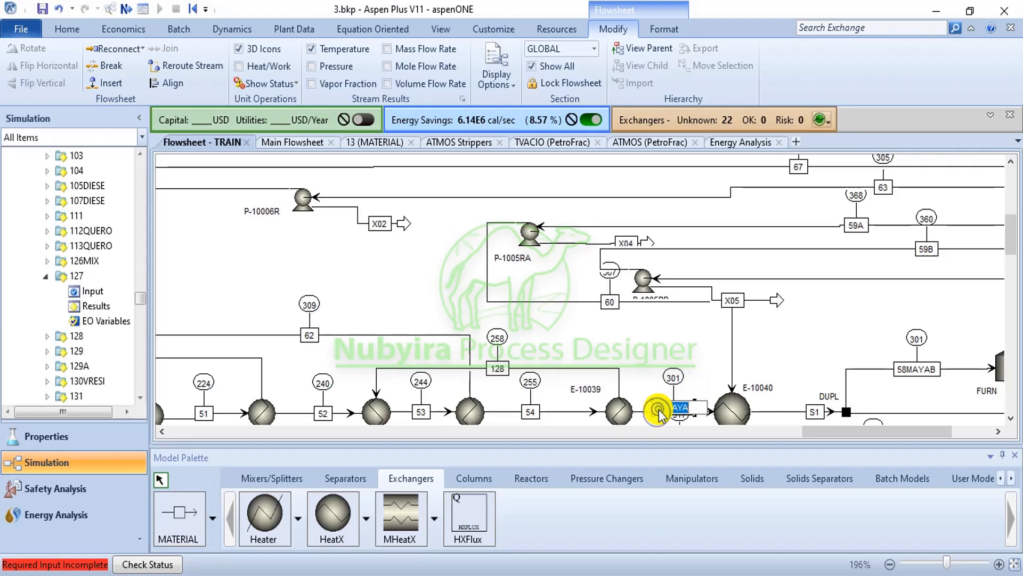
right_click(660, 410)
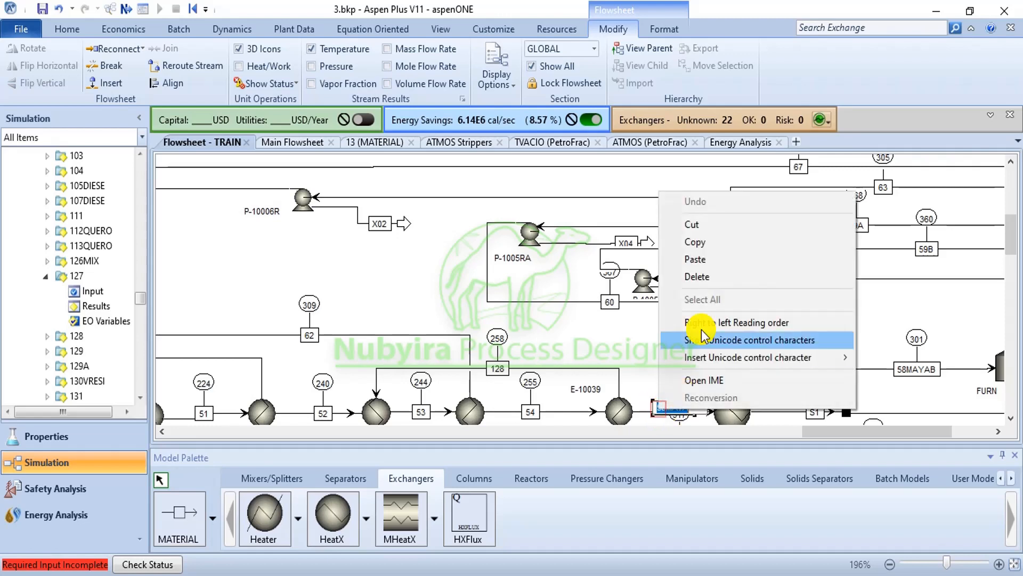
click(704, 245)
click(816, 410)
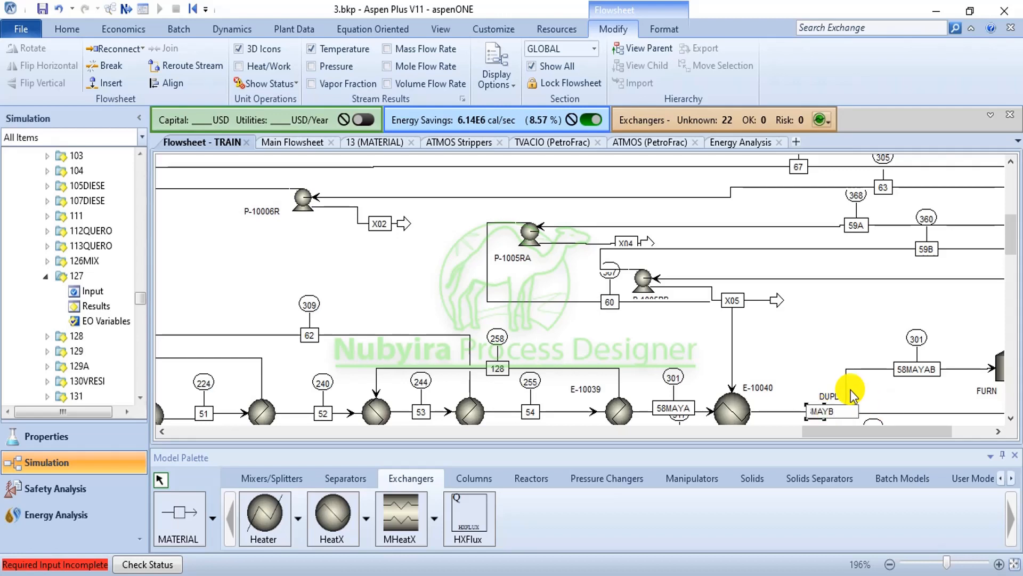
click(839, 347)
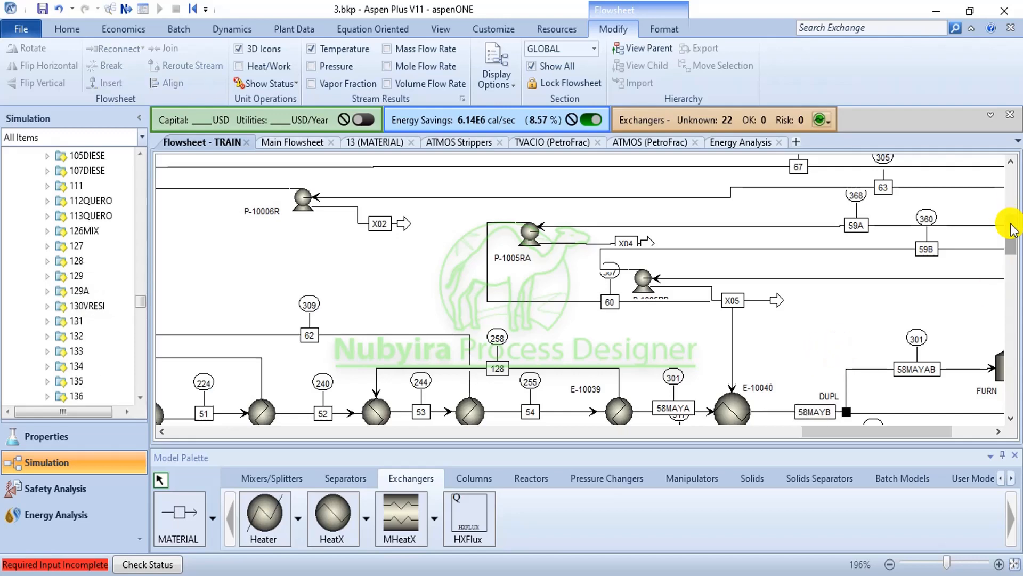
Rename the stream running from E-10040 to E-10037 as 60B
drag(1011, 230, 1011, 244)
click(597, 372)
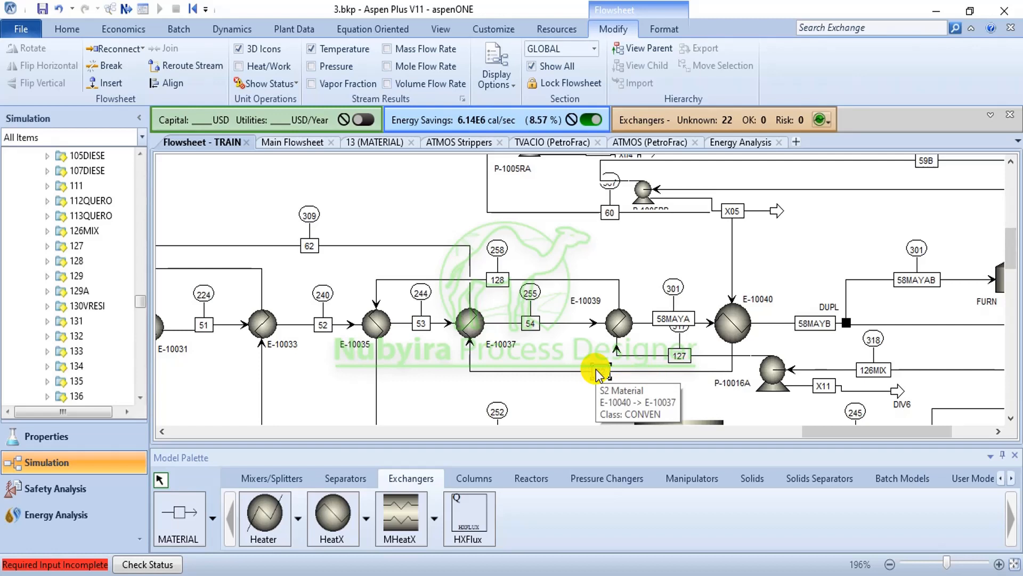
click(597, 372)
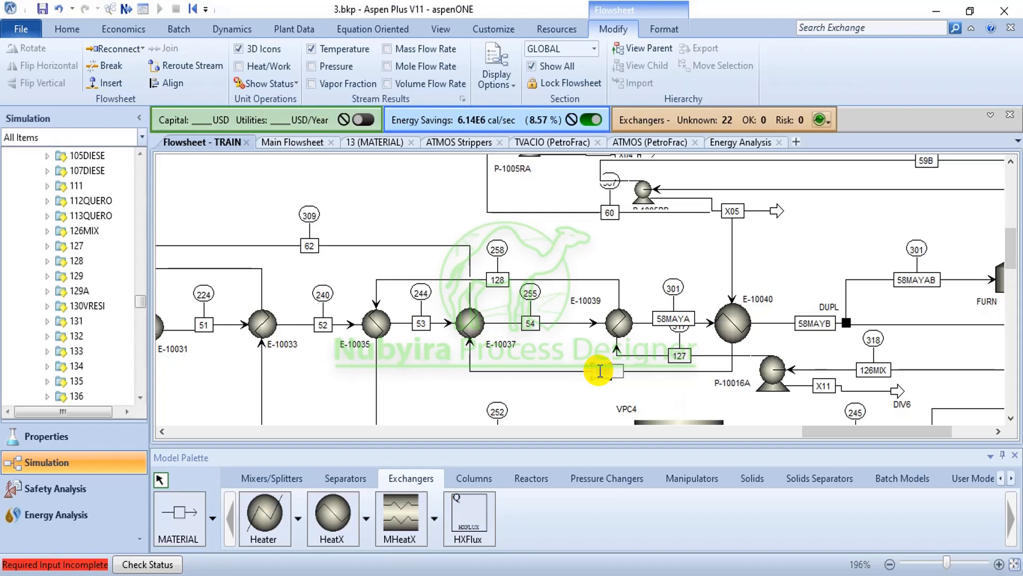
click(579, 350)
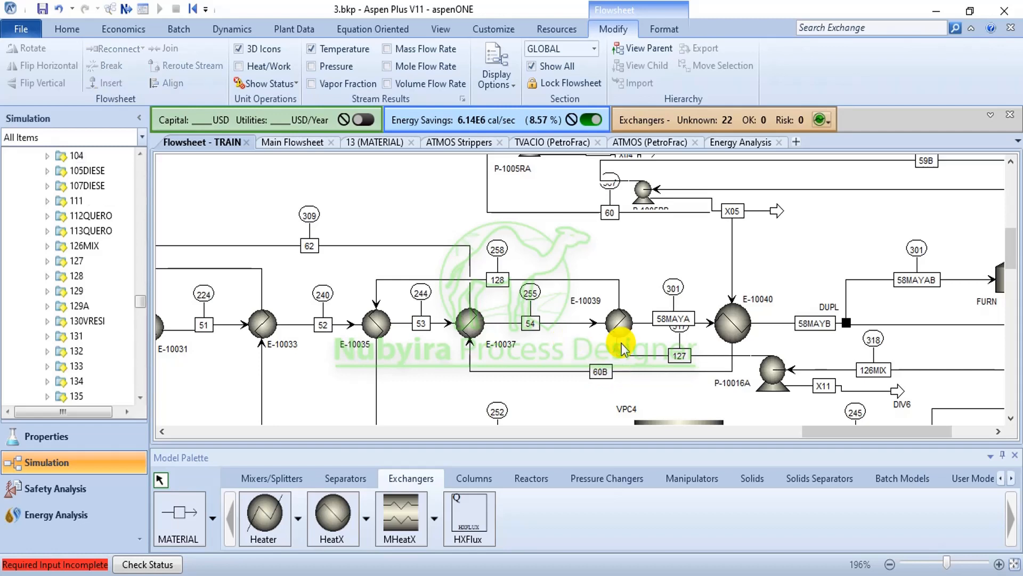
click(544, 365)
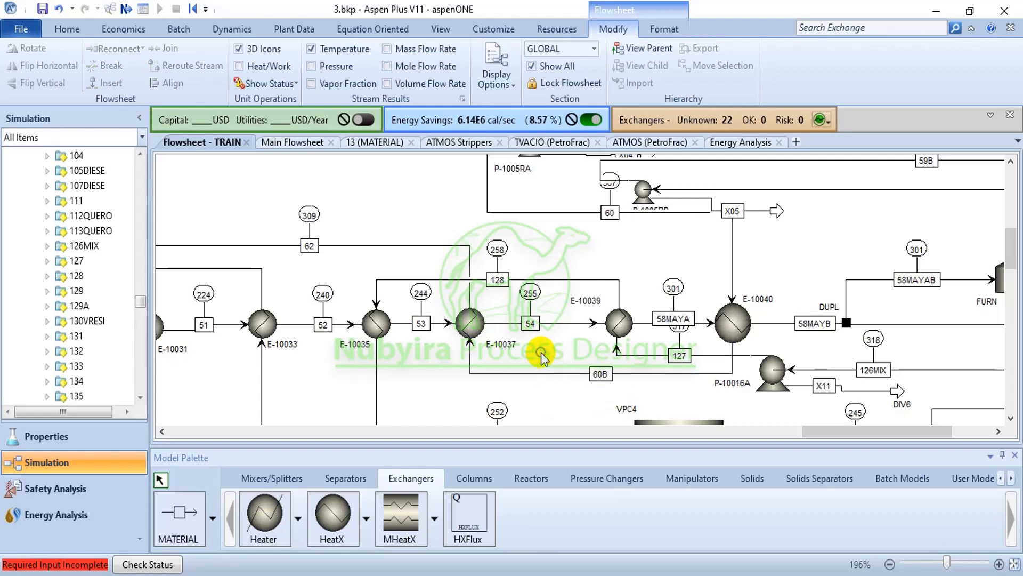
Open the setup of exchanger E-10040 and set its exchanger specification to Hot stream outlet temperature
click(729, 323)
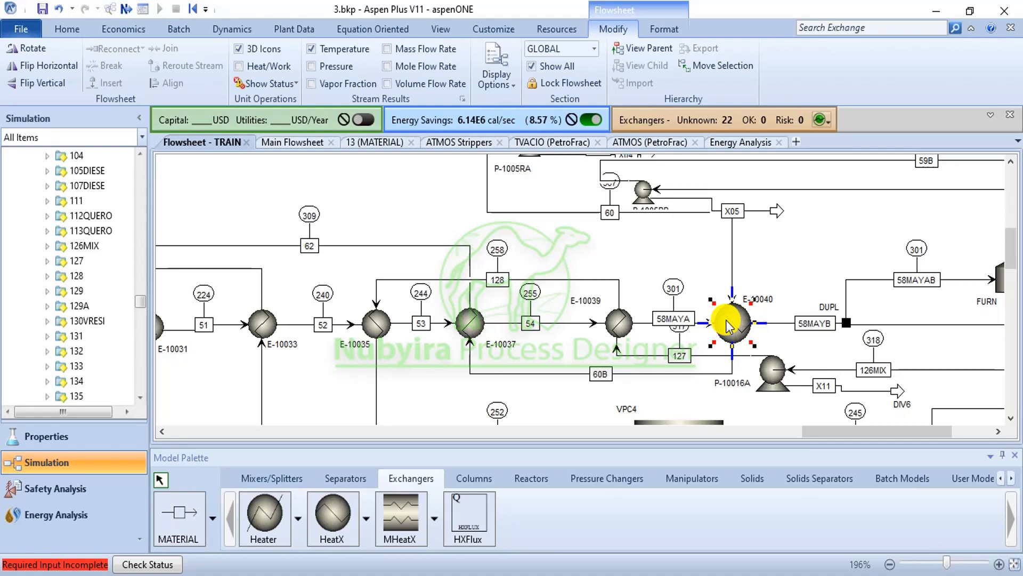
double_click(729, 323)
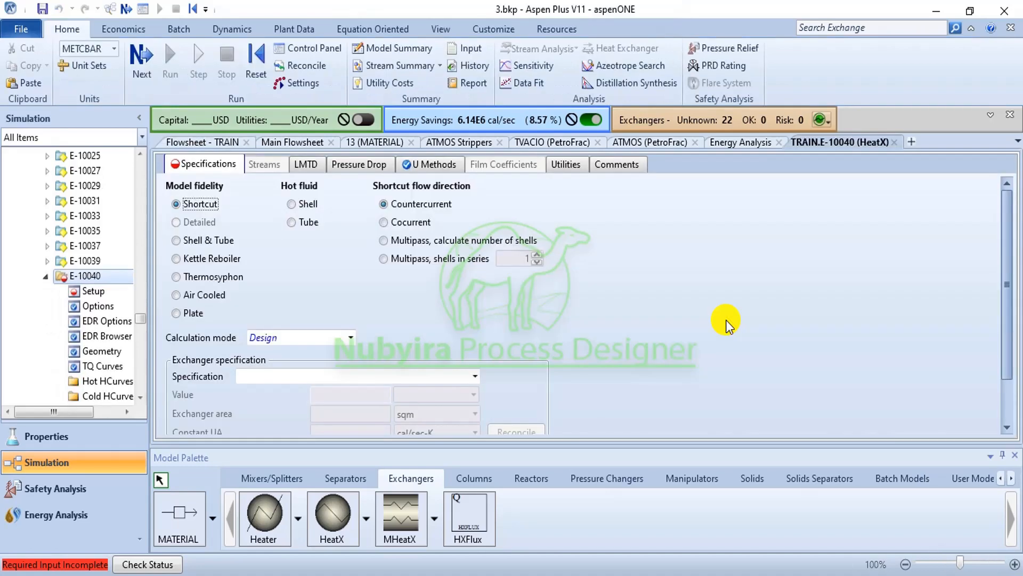
click(475, 377)
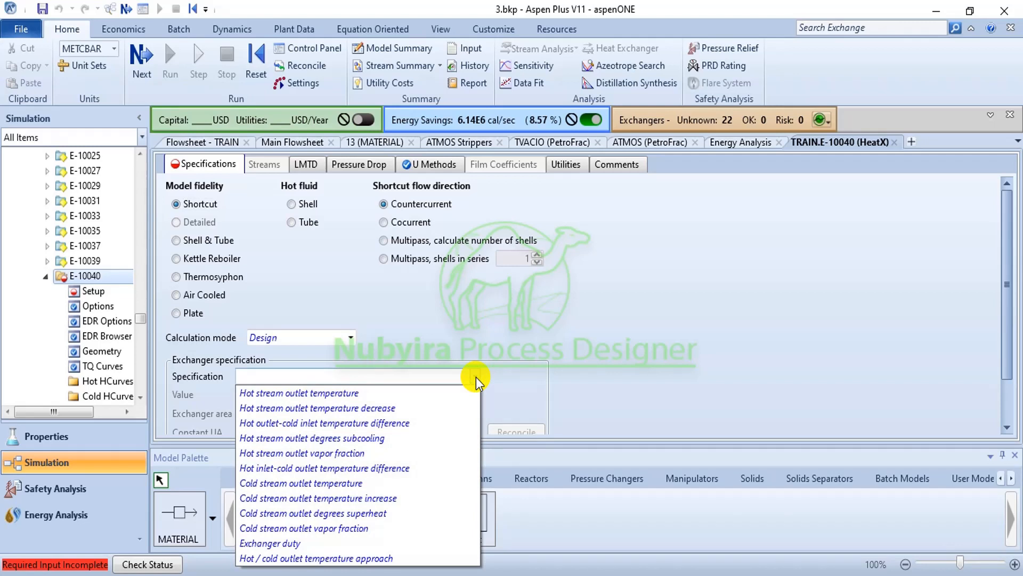
click(448, 395)
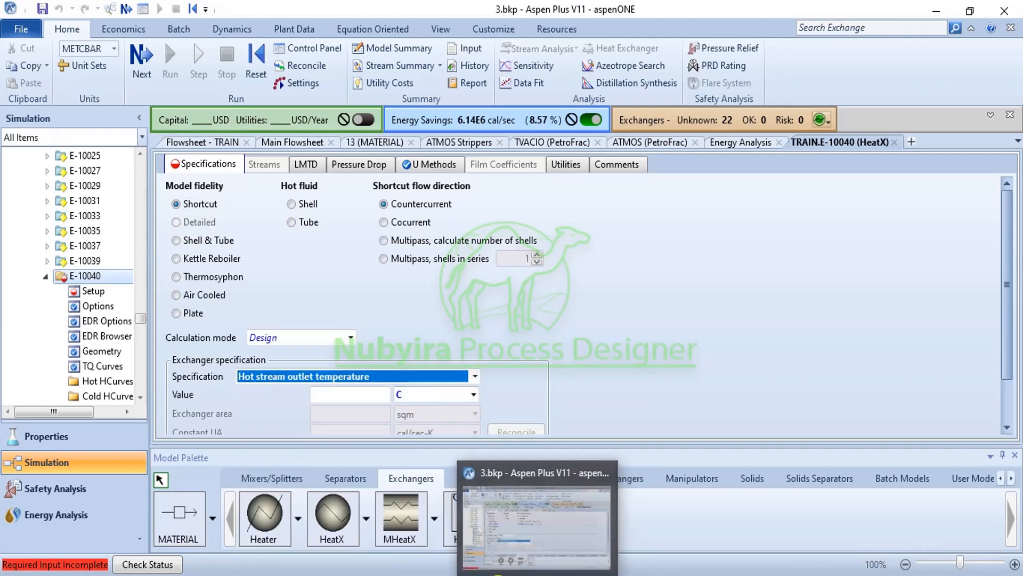
Switch to the 11.pdf worksheet in Acrobat and copy the hot outlet temperature listed for exchanger E-100
mouse_move(493, 575)
click(560, 525)
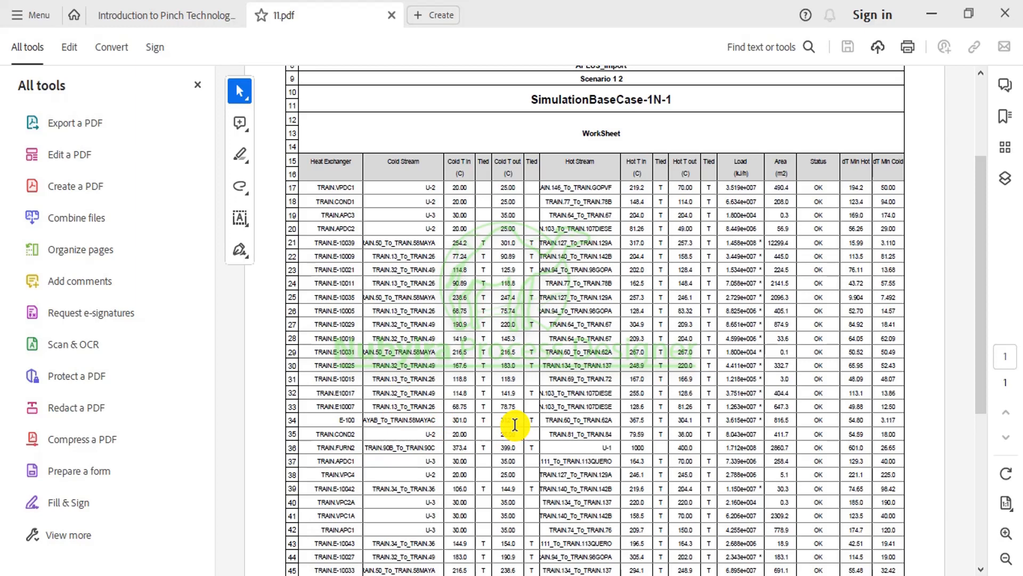
right_click(692, 421)
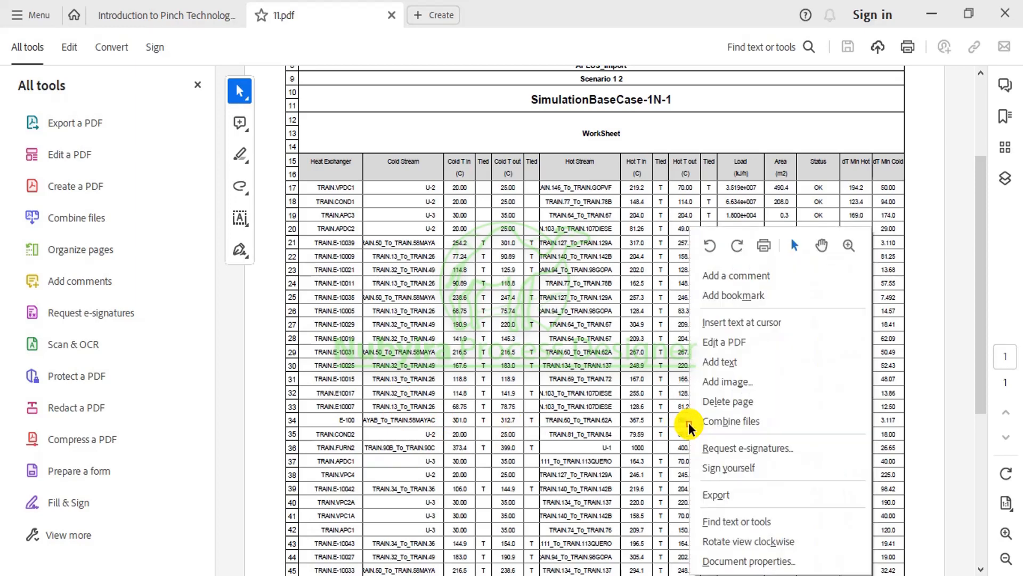
click(677, 421)
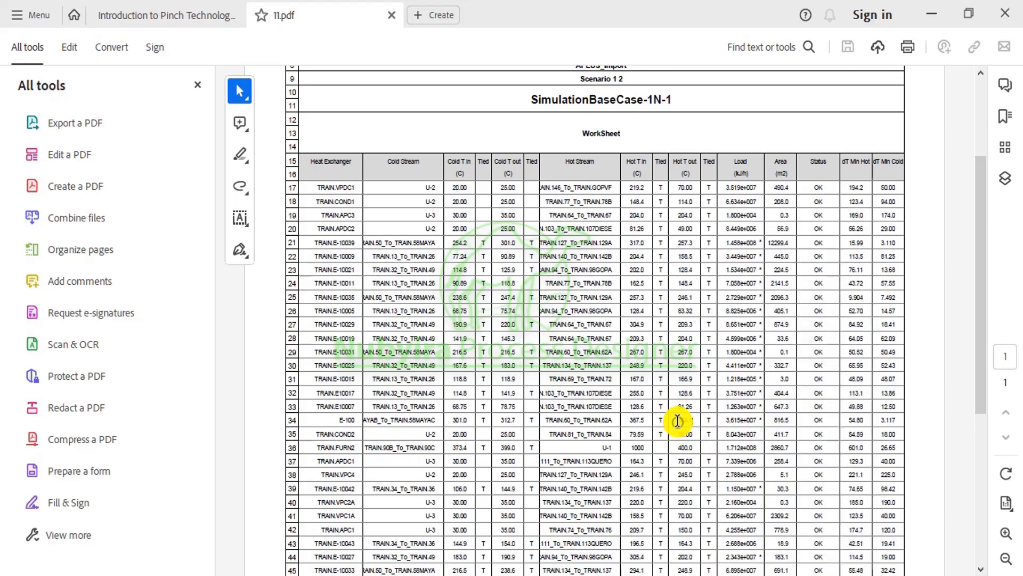
double_click(693, 421)
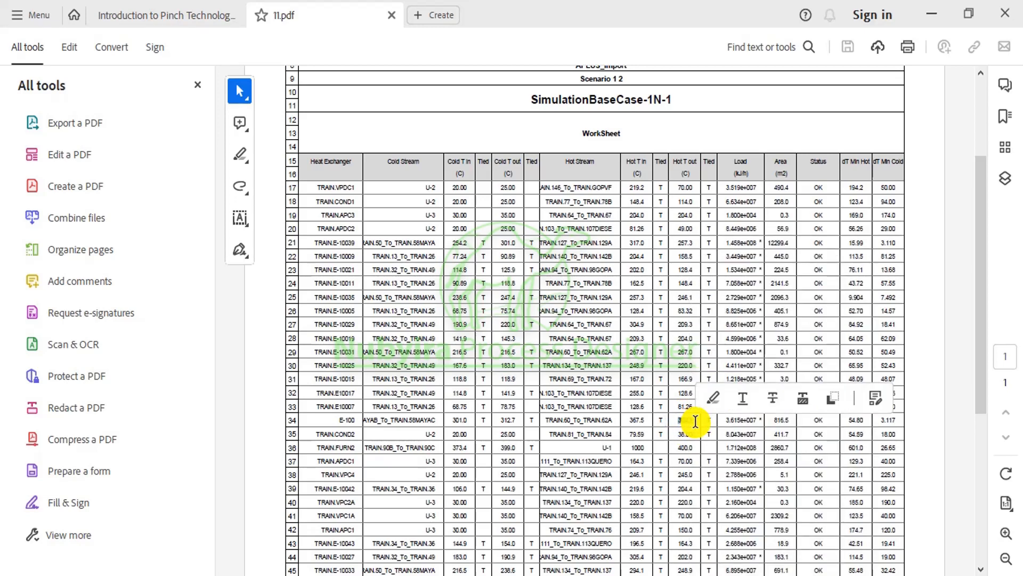
right_click(693, 421)
click(729, 253)
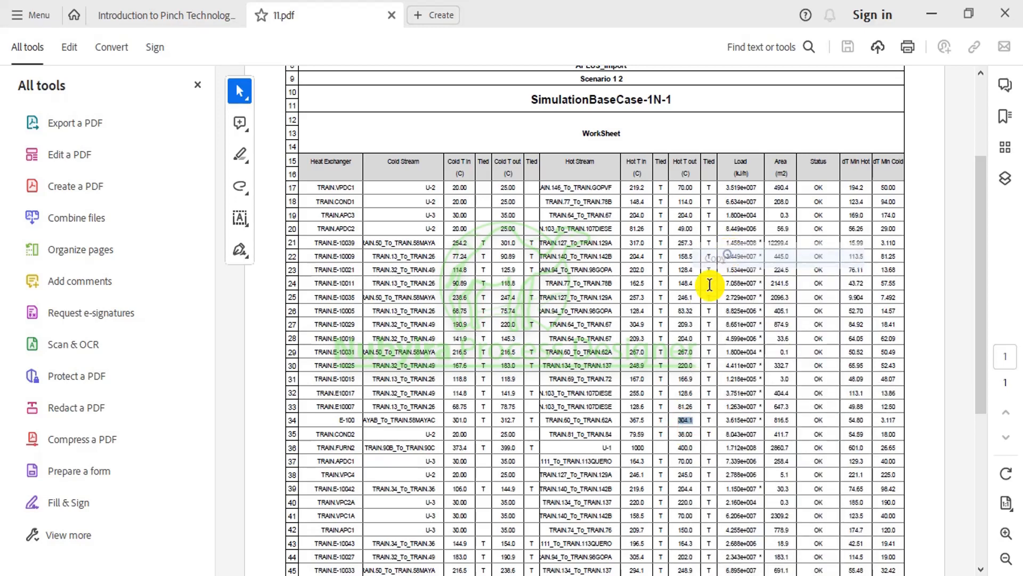
Switch back to Aspen Plus and paste 304.1 C as the hot stream outlet temperature of exchanger E-10040
key(alt+Tab)
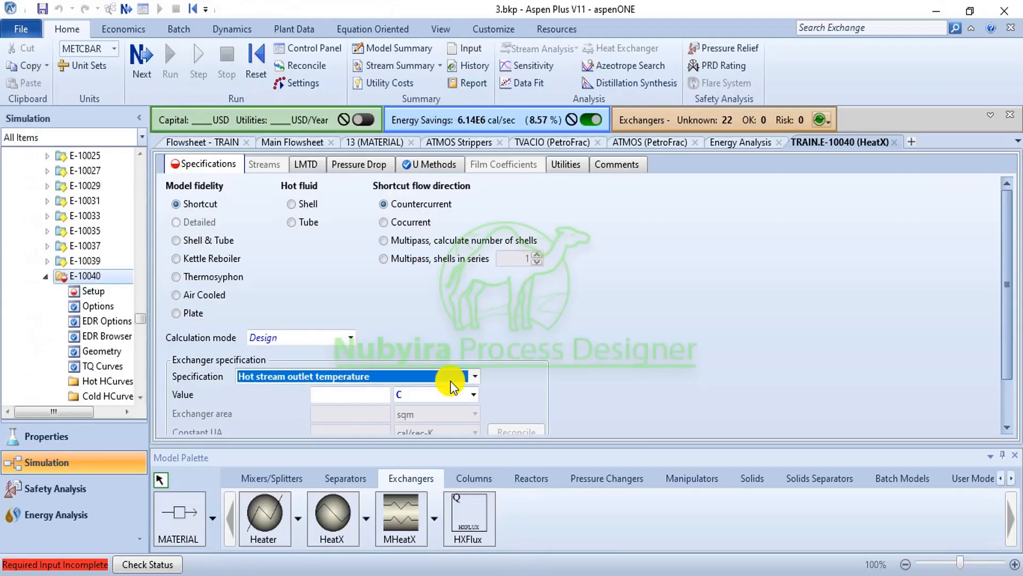
click(366, 394)
right_click(366, 395)
click(401, 467)
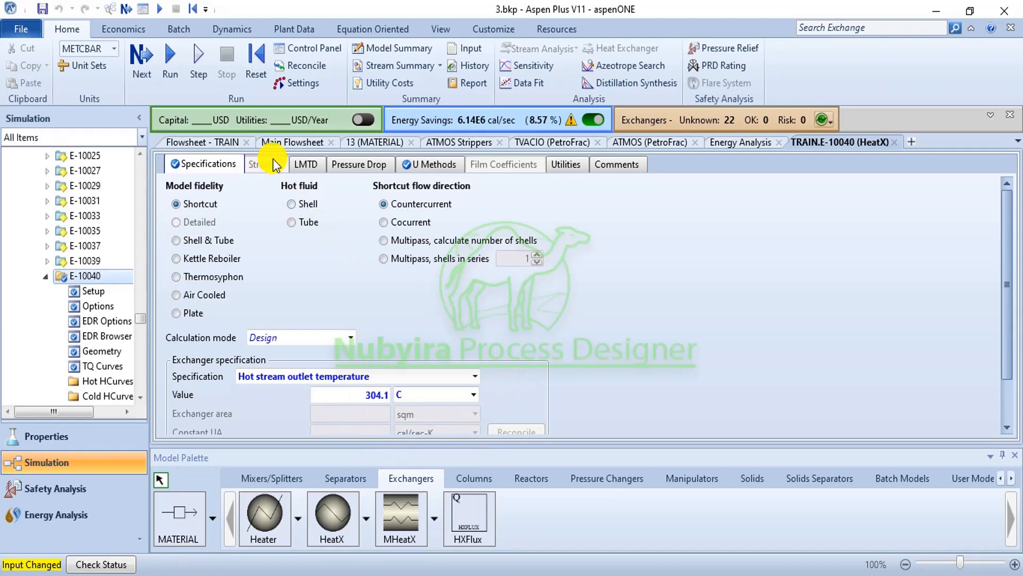
Return to the TRAIN flowsheet and look over its exchanger train and the block list
click(223, 142)
scroll(605, 322, down, 3)
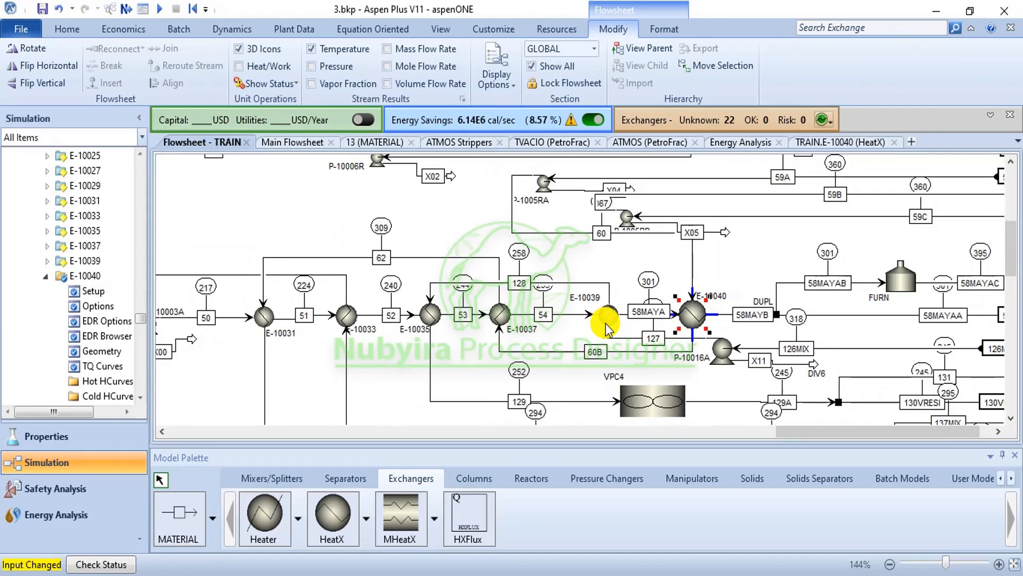
scroll(445, 392, down, 1)
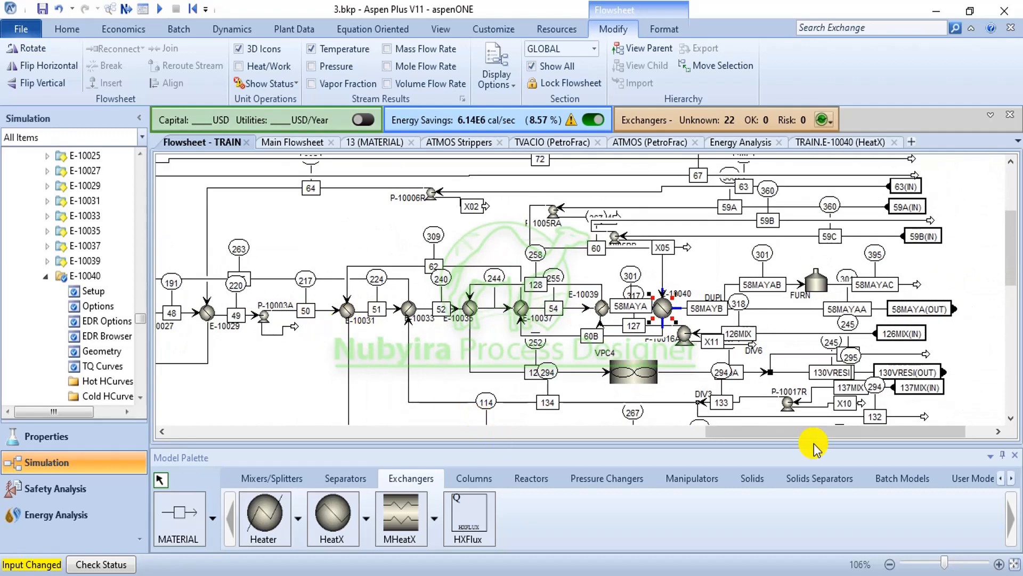
drag(809, 439, 559, 432)
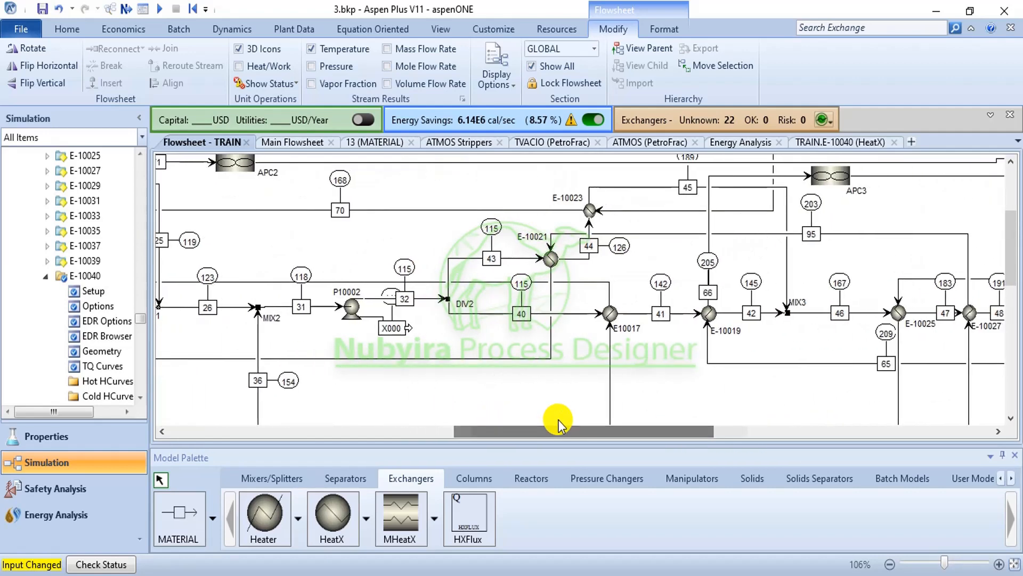
click(46, 276)
scroll(49, 280, up, 6)
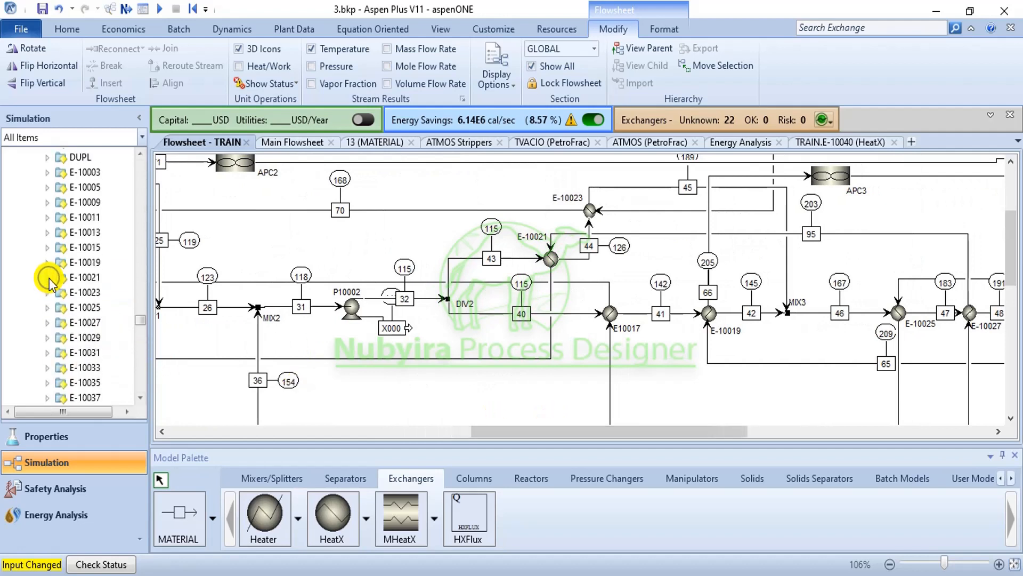
scroll(53, 282, up, 3)
scroll(64, 283, down, 3)
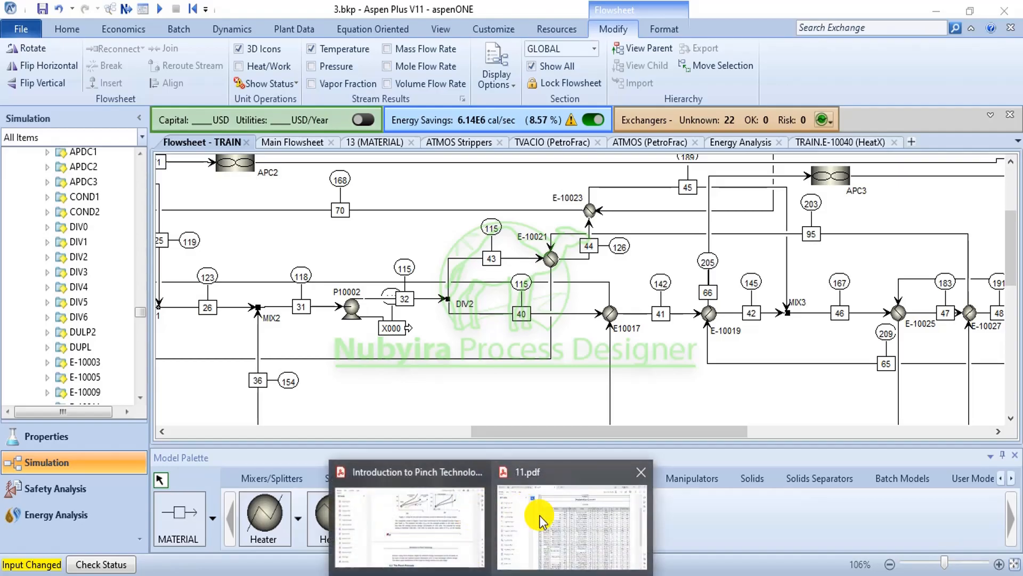
Switch to the 11.pdf worksheet in Acrobat and copy the cold outlet temperature listed for exchanger E-10039
click(540, 515)
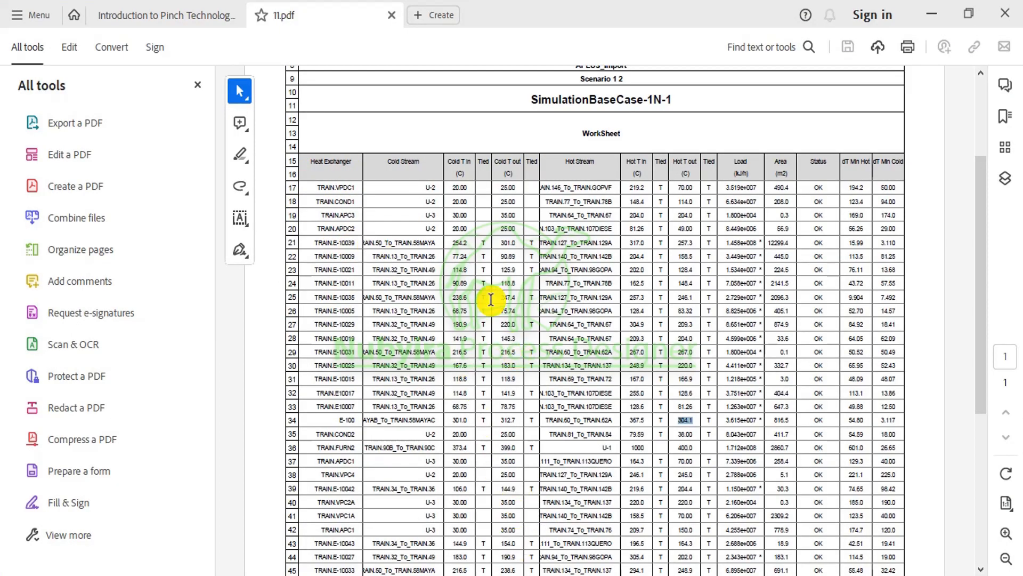
drag(517, 245, 500, 245)
right_click(504, 245)
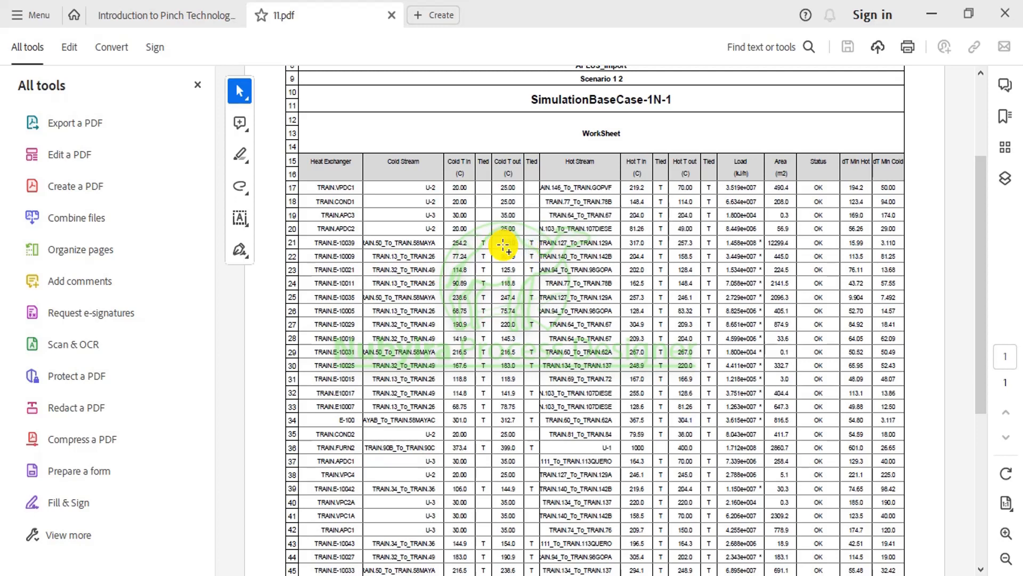
click(534, 271)
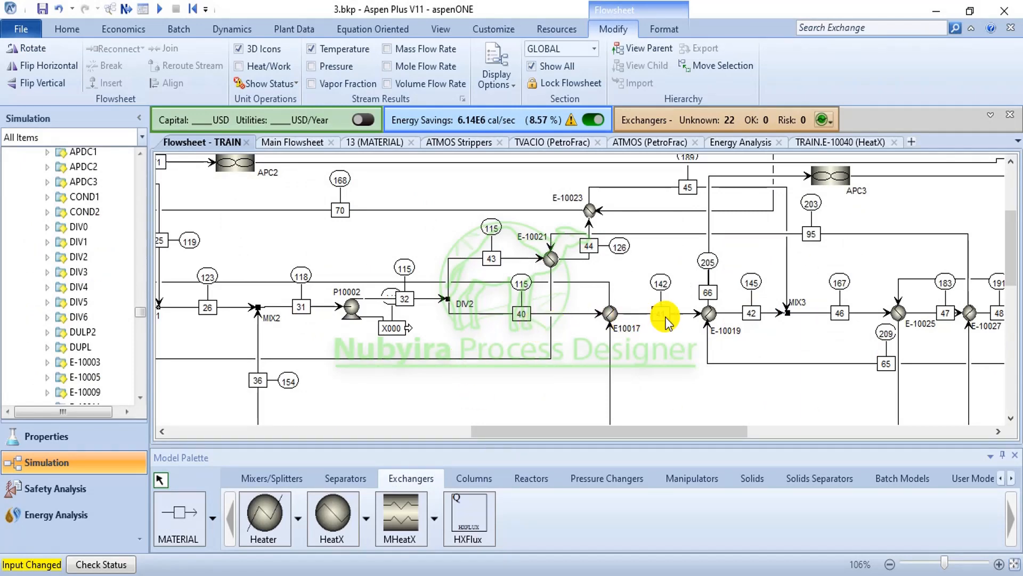
Switch back to Aspen Plus, open the setup of exchanger E-10039 and paste 301 C as its cold stream outlet temperature
drag(685, 429, 930, 410)
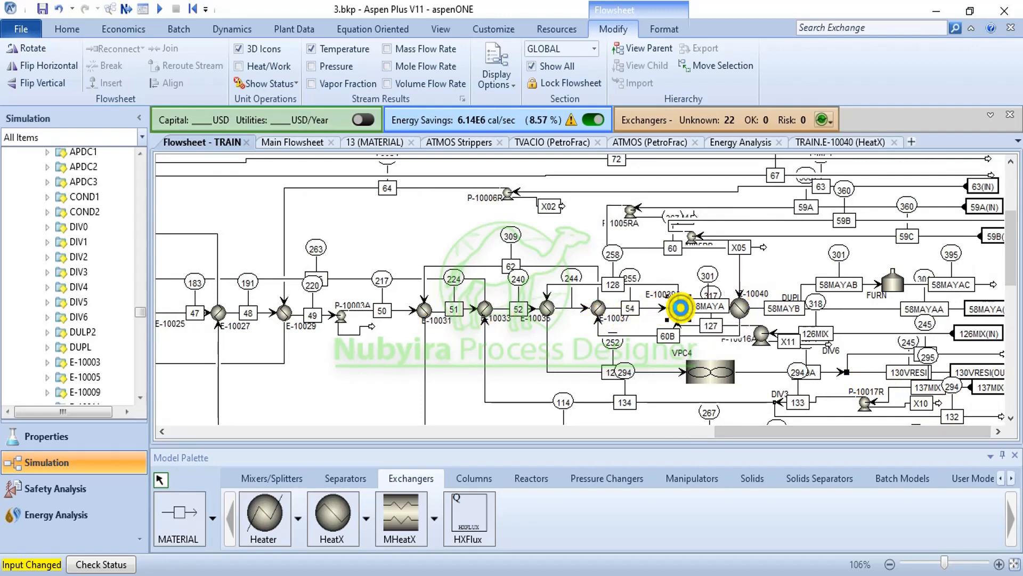
double_click(681, 308)
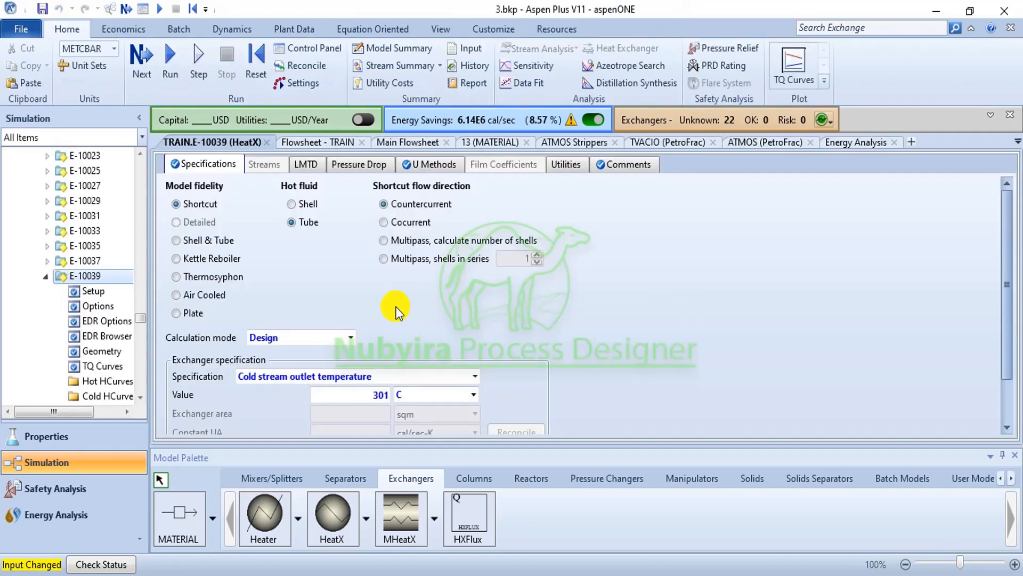
right_click(383, 398)
click(418, 462)
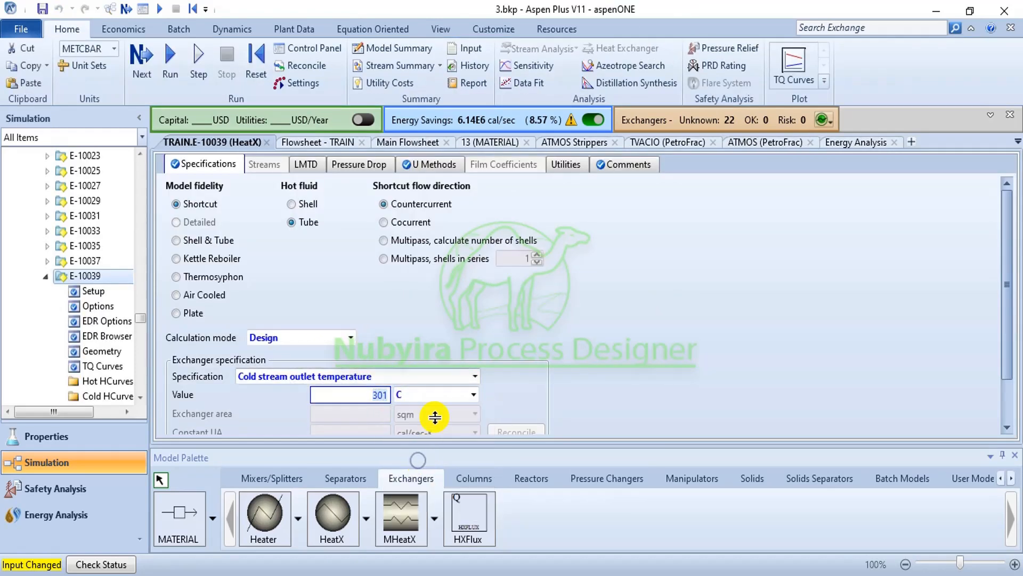
Switch to the 11.pdf worksheet in Acrobat and copy the cold outlet temperature listed for exchanger E-10009
mouse_move(532, 564)
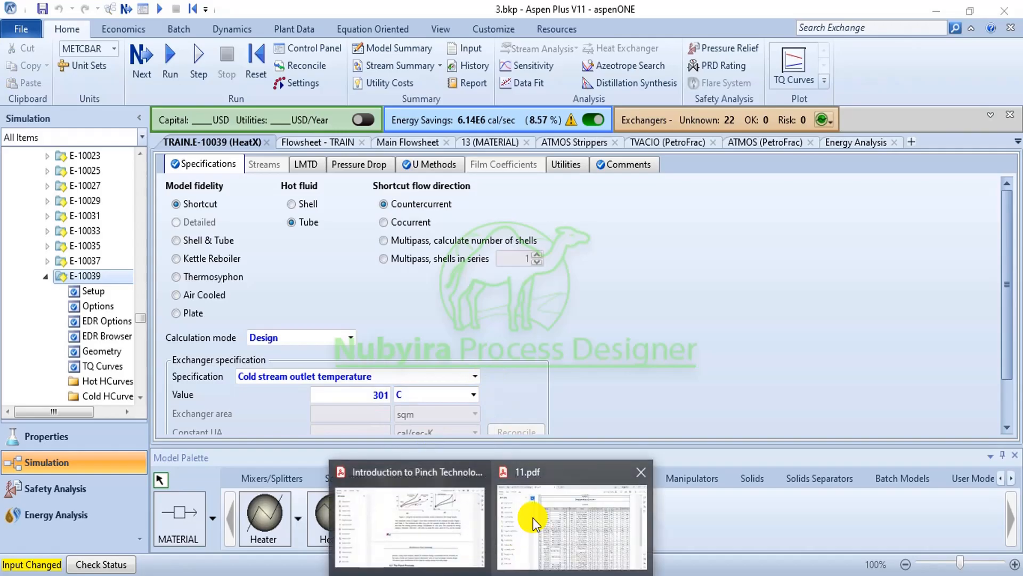
click(533, 517)
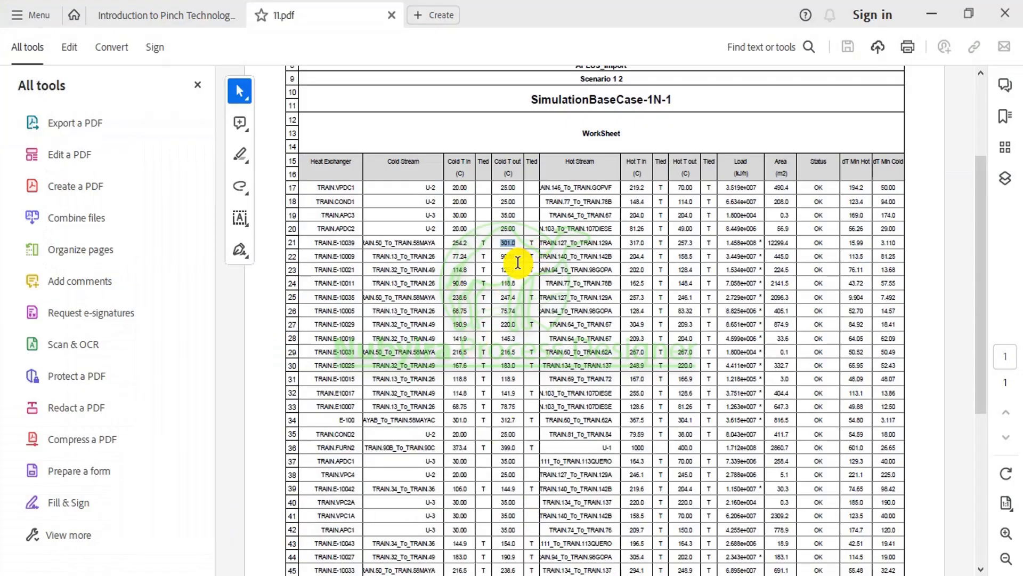
double_click(502, 258)
right_click(504, 258)
click(530, 275)
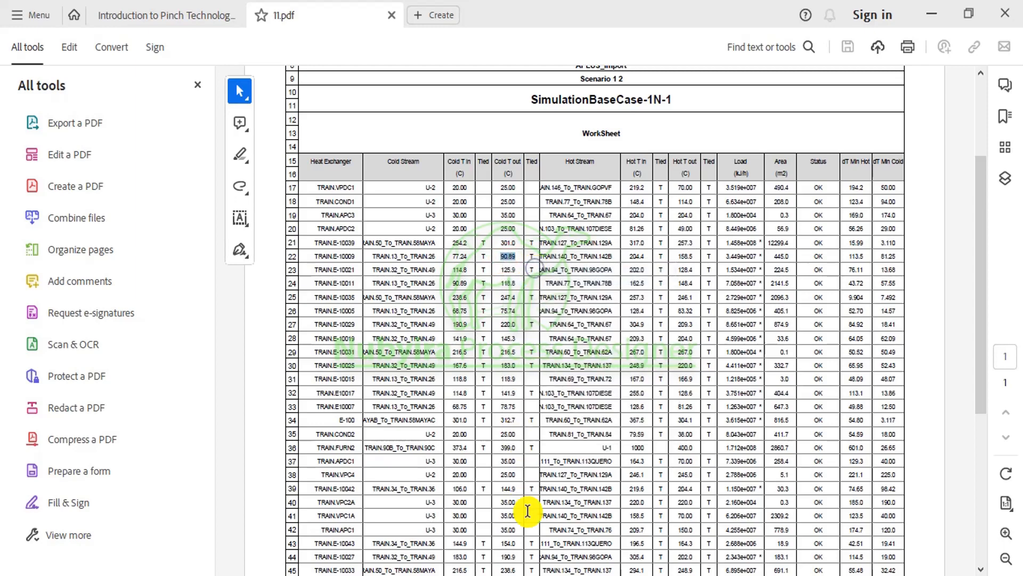
Switch back to Aspen Plus, open the setup of exchanger E-10009 and set its cold stream outlet temperature to 90.89 C
click(526, 573)
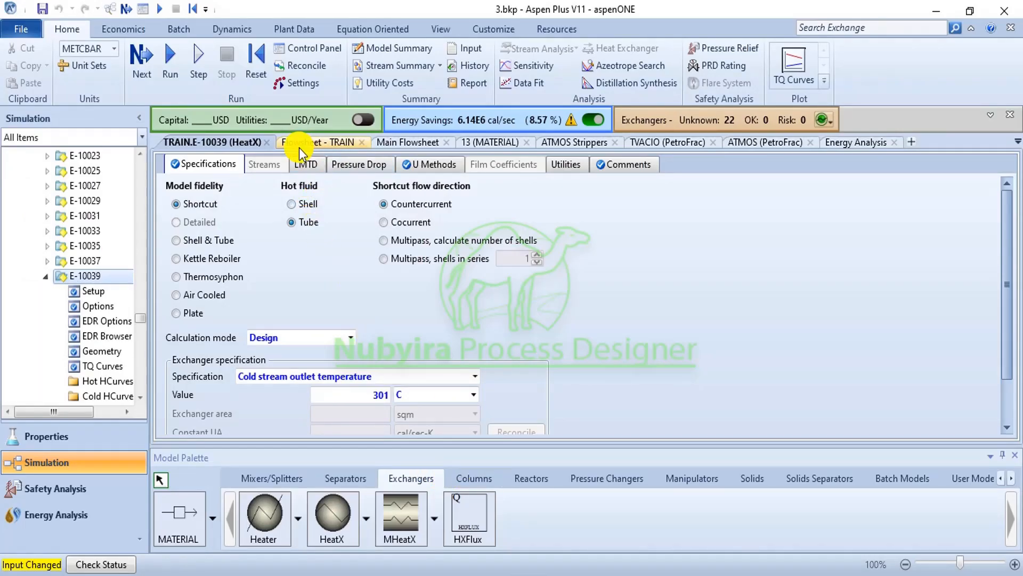
click(47, 276)
scroll(66, 250, up, 5)
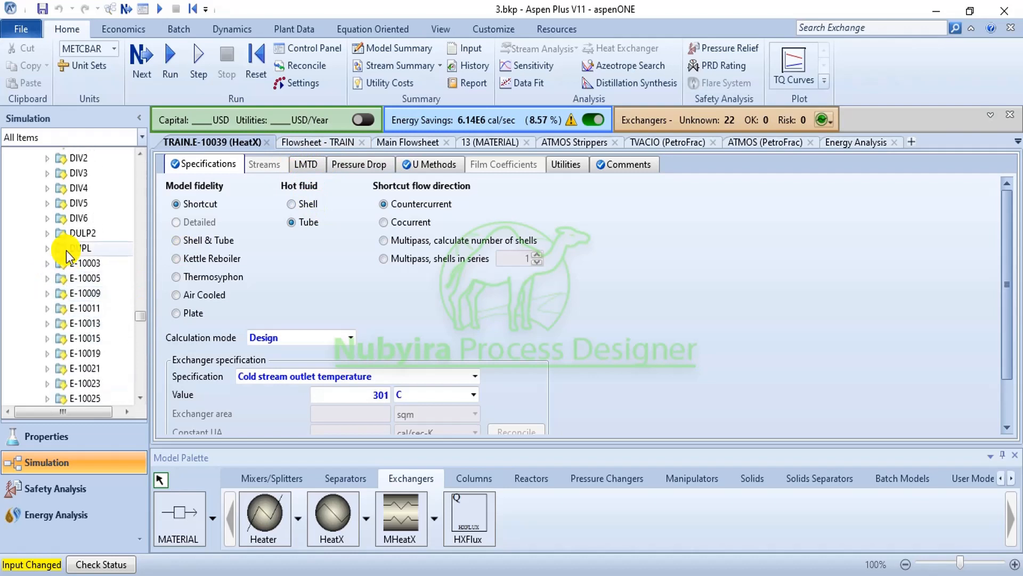
double_click(81, 292)
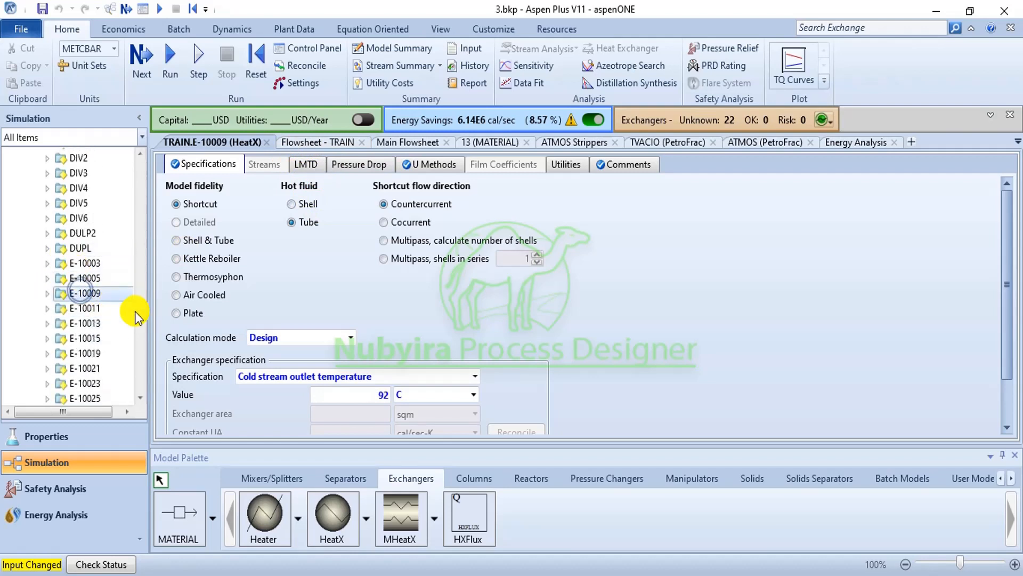
click(376, 397)
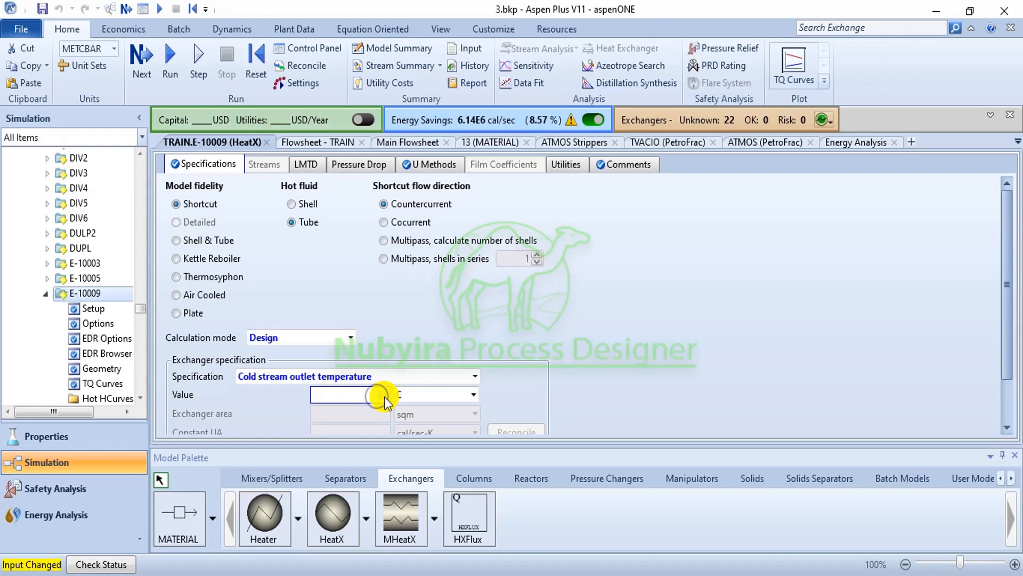
right_click(385, 400)
click(425, 464)
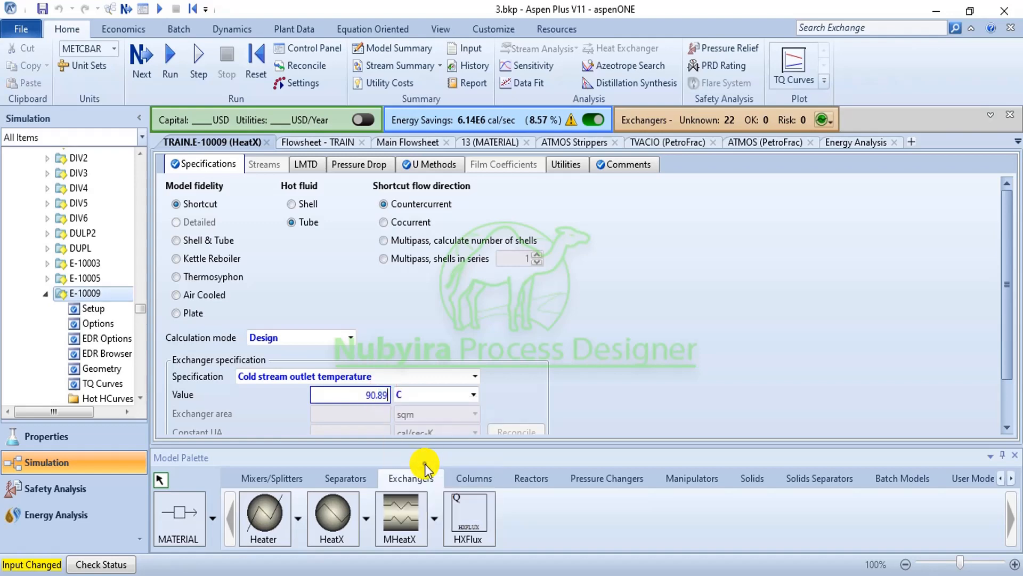
click(512, 383)
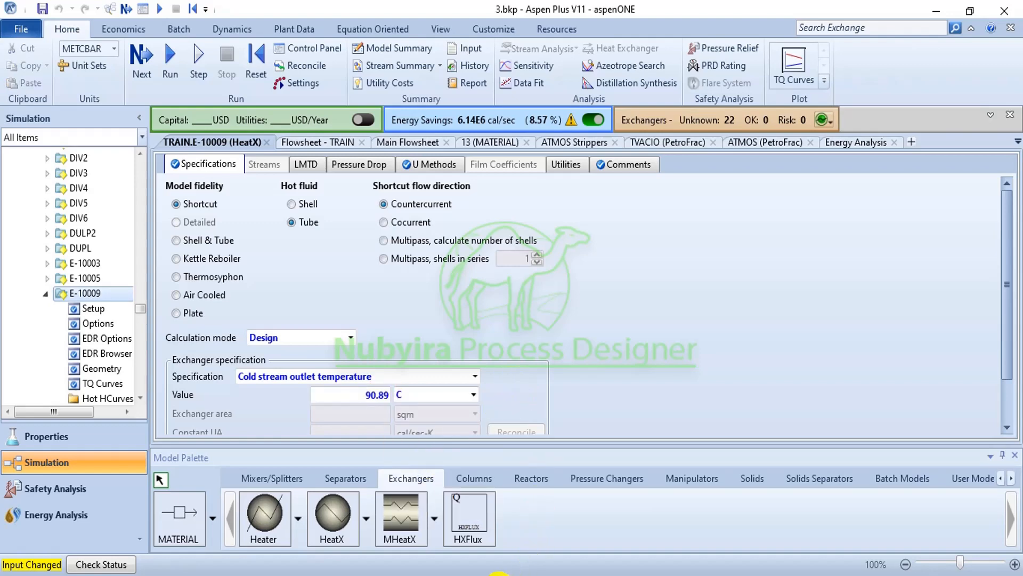
Switch to the 11.pdf worksheet in Acrobat and copy the cold outlet temperature listed for exchanger E-10021
mouse_move(499, 573)
click(538, 524)
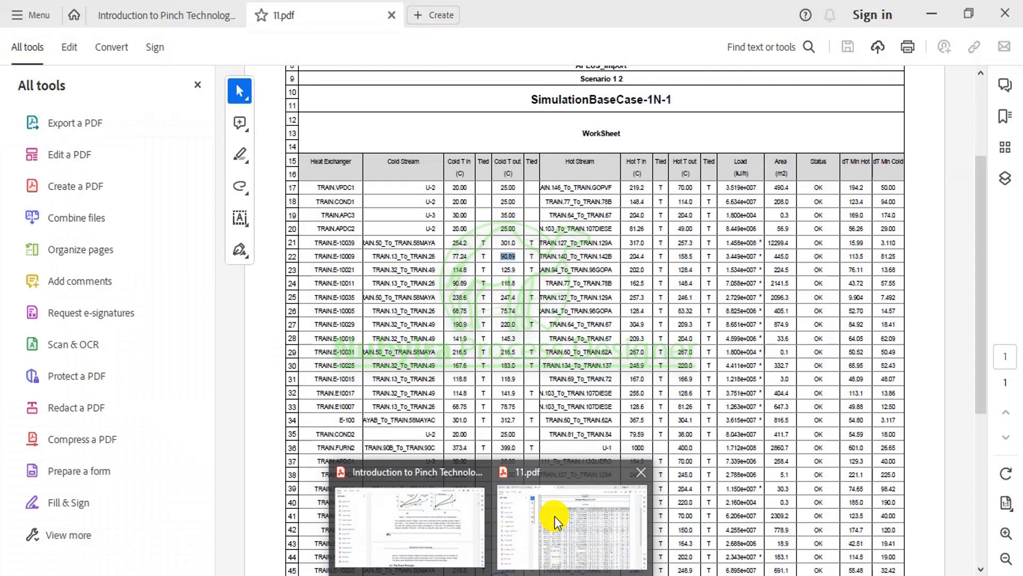
click(516, 268)
double_click(503, 271)
right_click(508, 271)
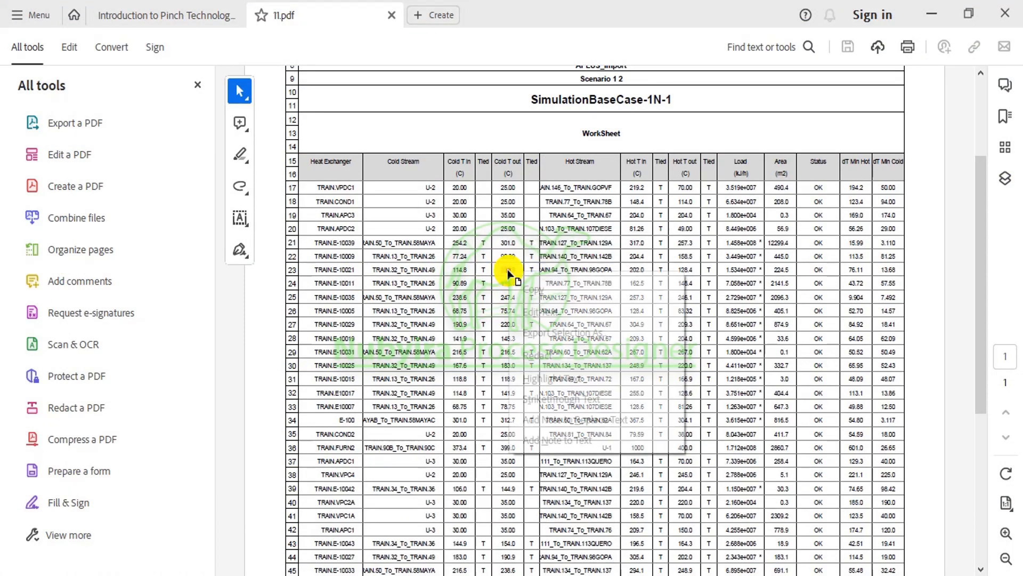
click(529, 286)
Switch back to Aspen Plus, open the setup of exchanger E-10021 and set its cold stream outlet temperature to 125.9 C
click(525, 575)
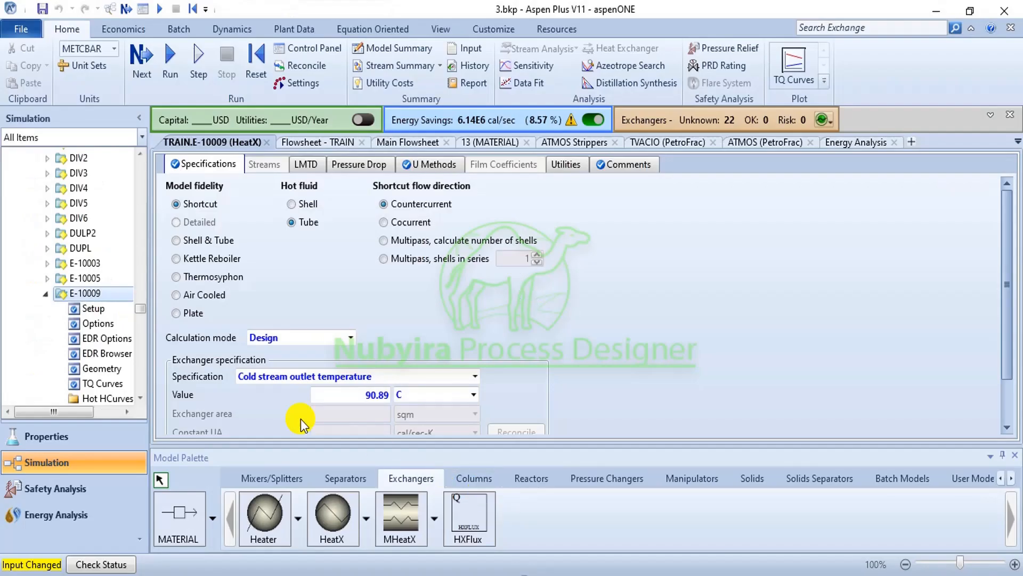
click(43, 293)
scroll(44, 296, down, 2)
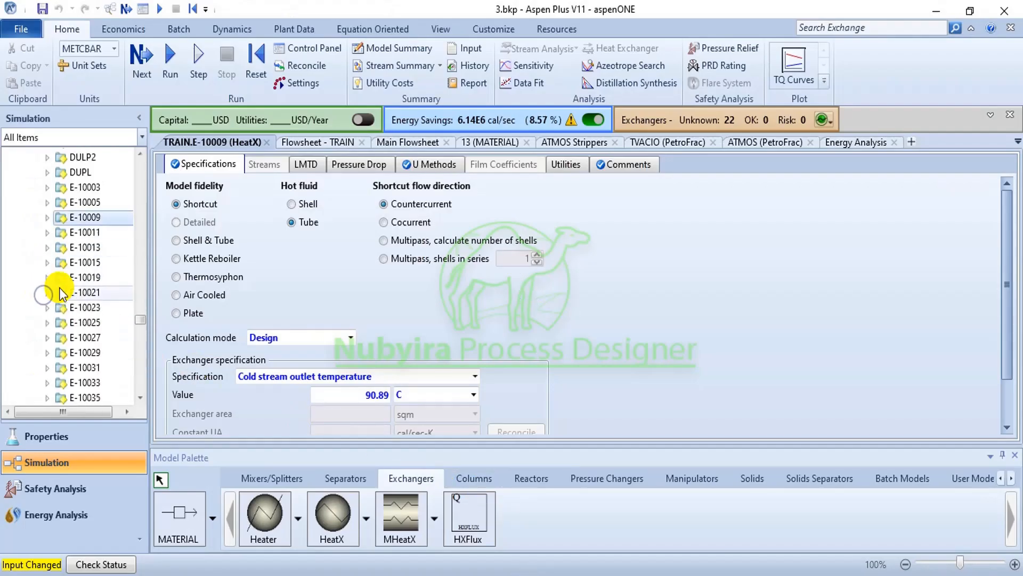
click(97, 291)
double_click(383, 392)
right_click(382, 393)
click(436, 445)
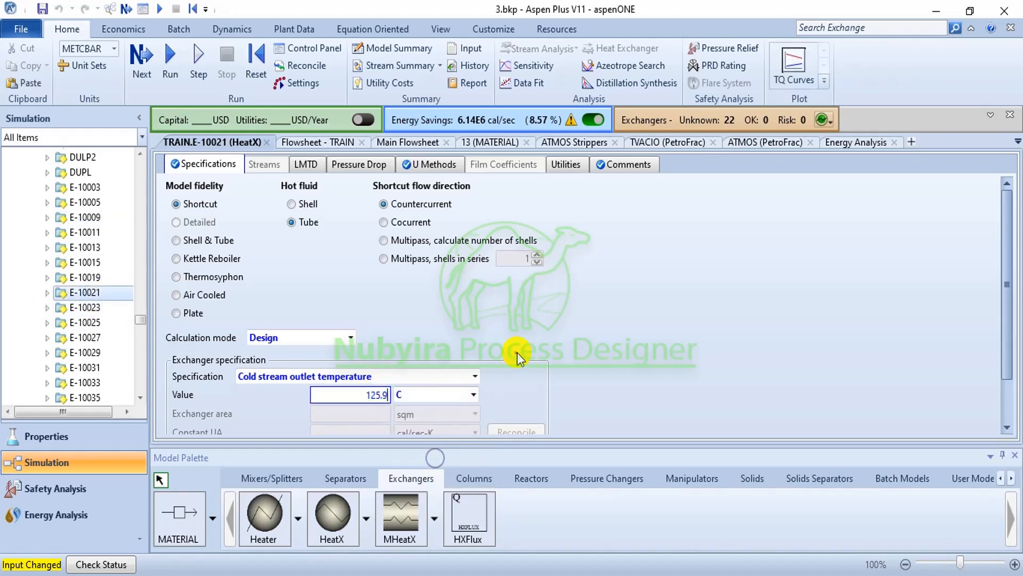
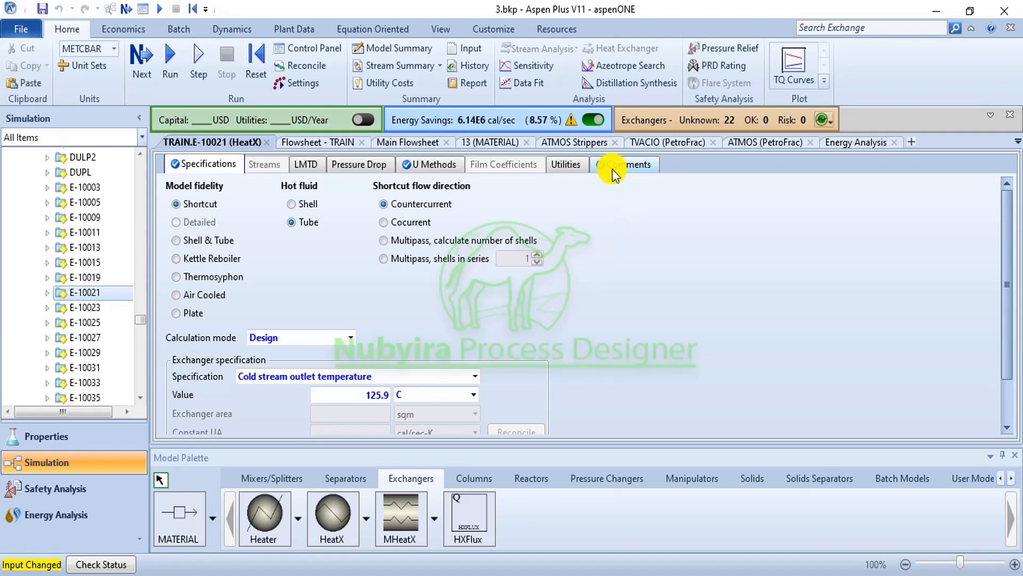
Turn off the energy savings analysis and open the setup of exchanger E-10023 to view its exchanger specification
click(595, 120)
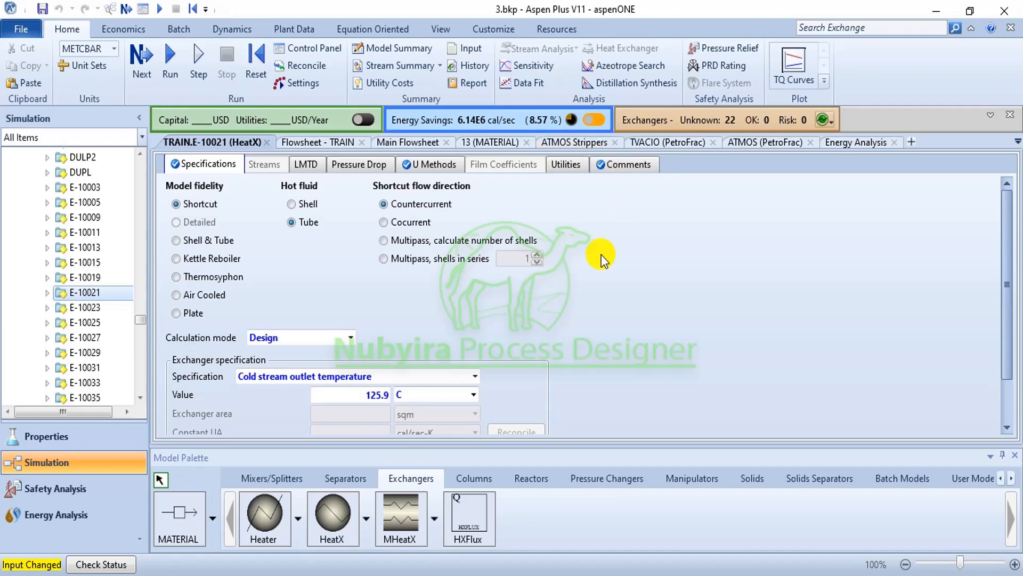
click(91, 309)
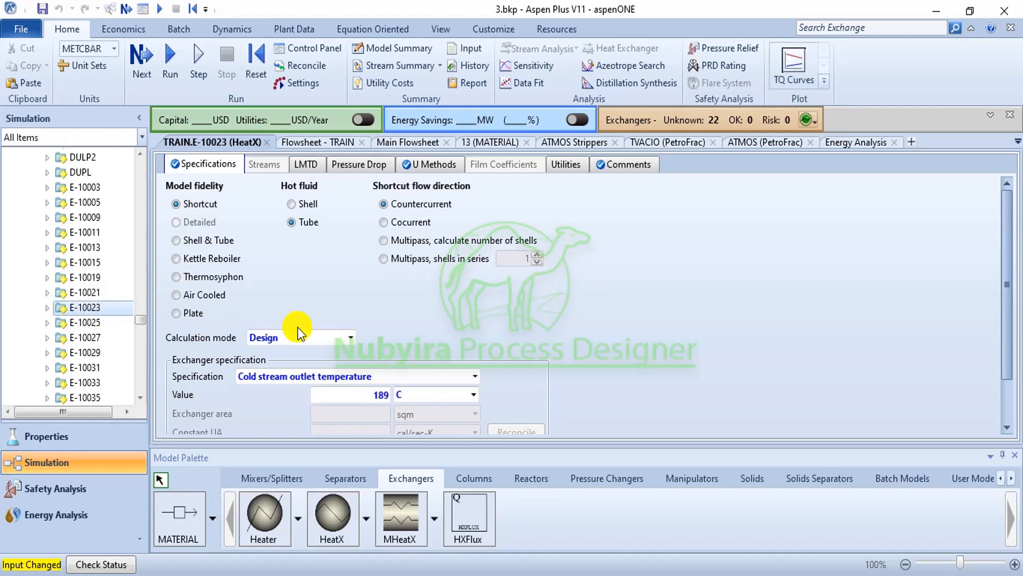
scroll(499, 320, down, 2)
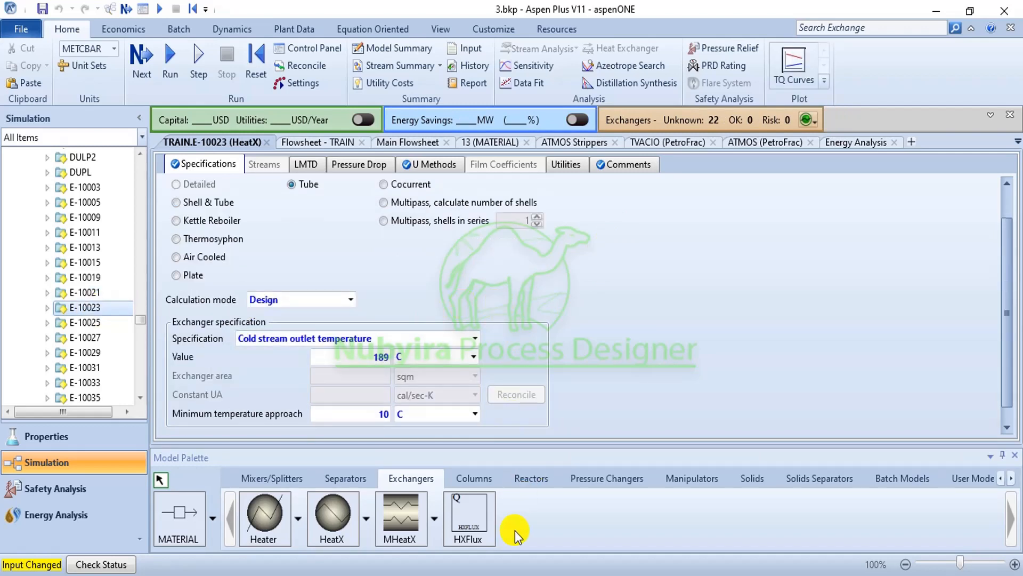
Switch to the 11.pdf worksheet in Acrobat and copy the cold outlet temperature listed for exchanger E-10011
mouse_move(576, 533)
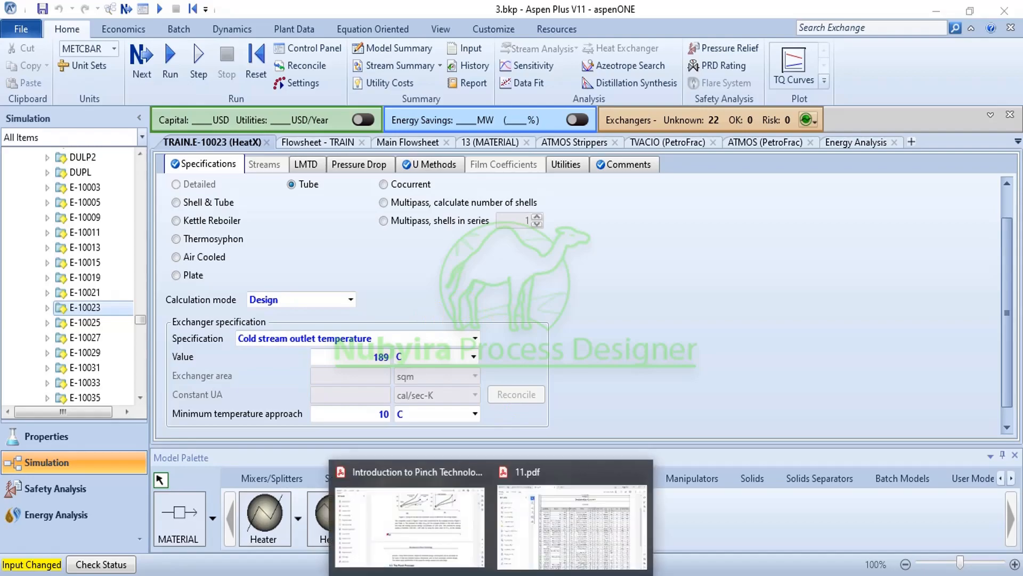
click(565, 557)
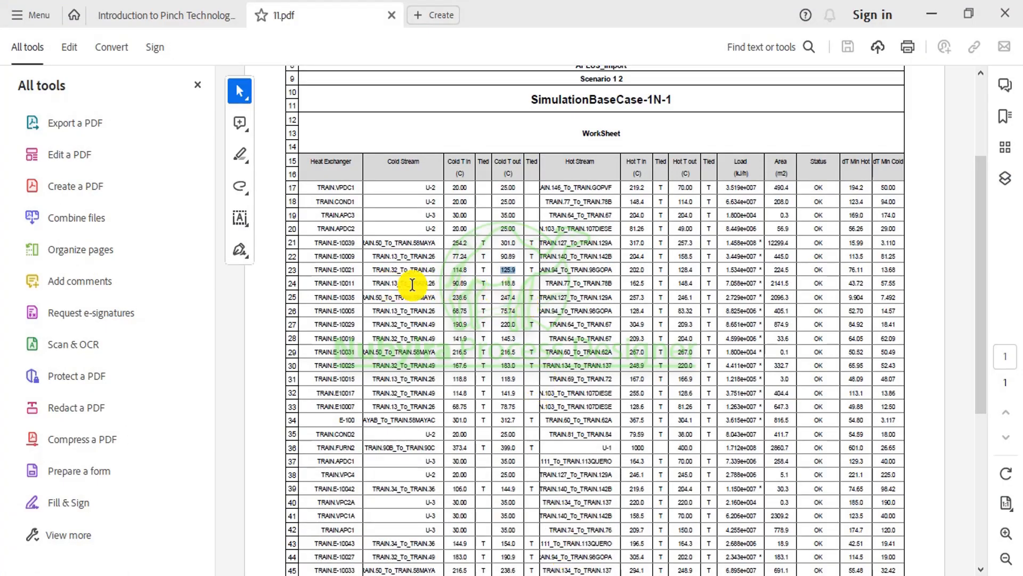
drag(521, 283, 502, 283)
right_click(503, 286)
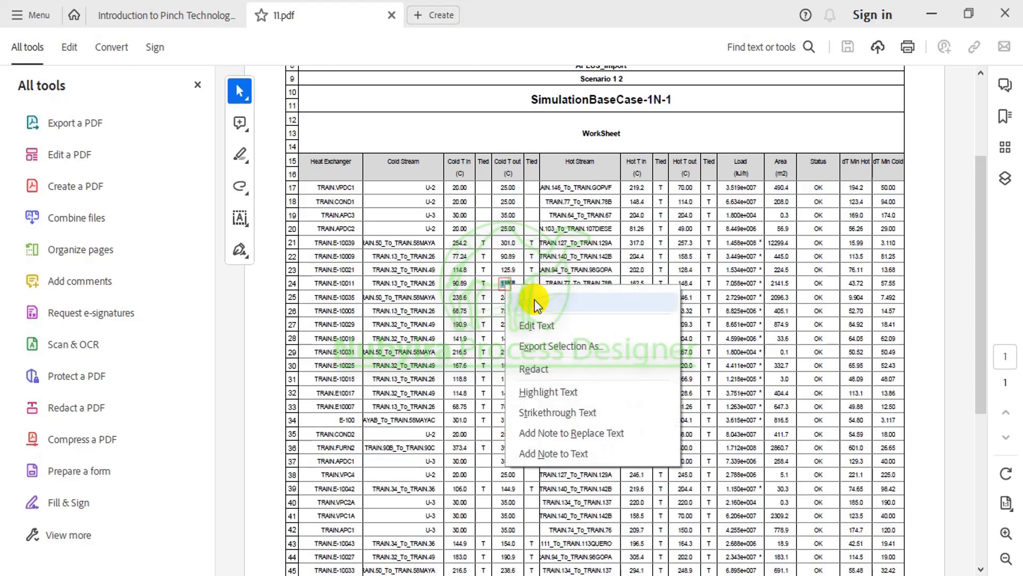
key(Escape)
Switch back to Aspen Plus, open the setup of exchanger E-10011 and set its cold stream outlet temperature to 118.8 C
mouse_move(495, 564)
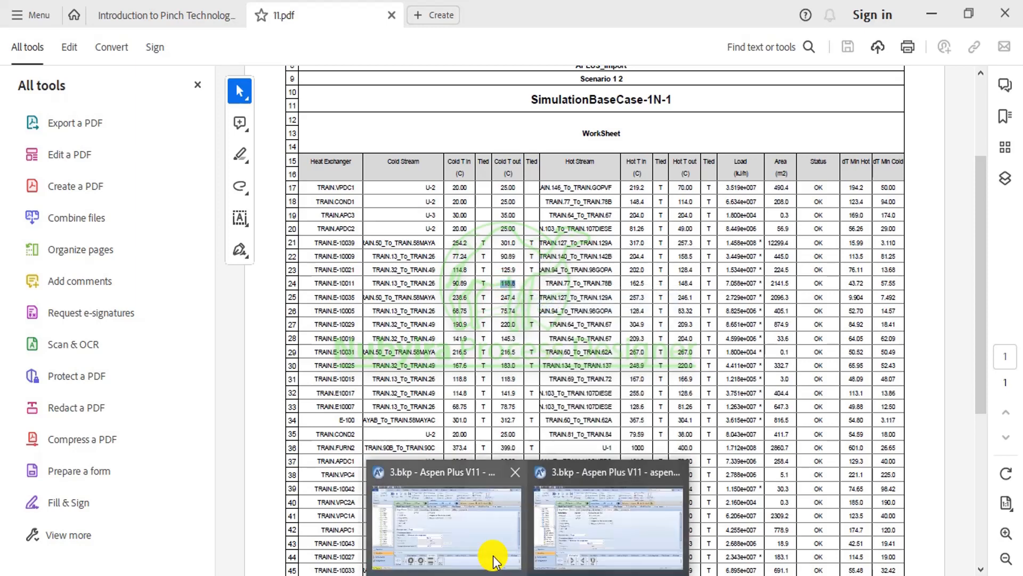
click(492, 536)
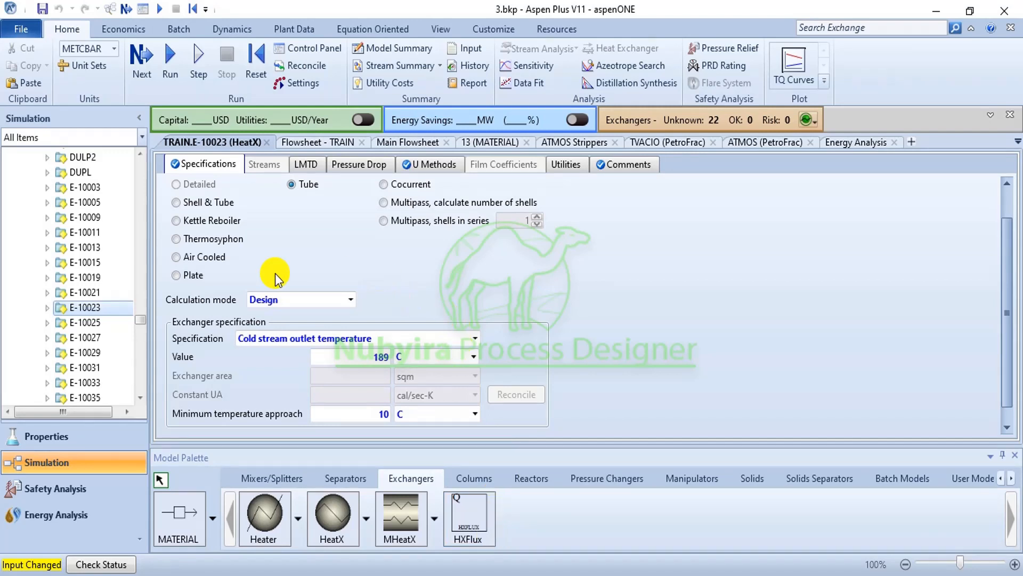
click(106, 233)
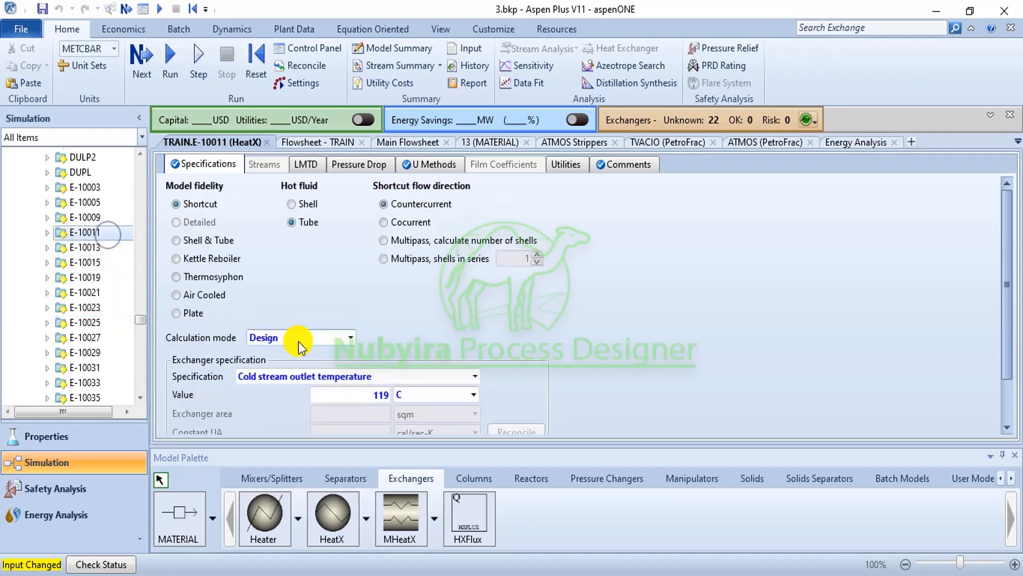
right_click(375, 395)
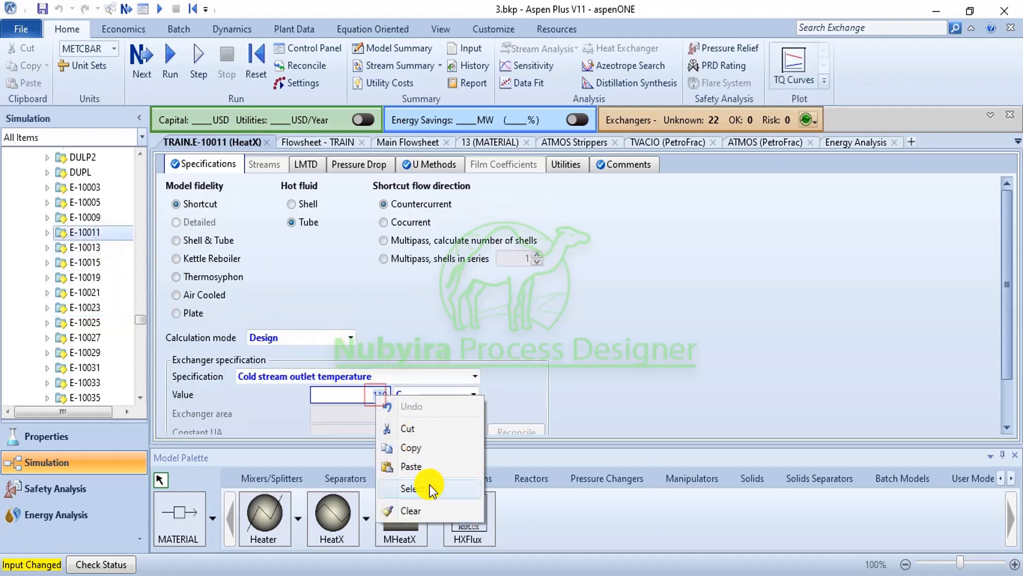
click(423, 461)
click(521, 376)
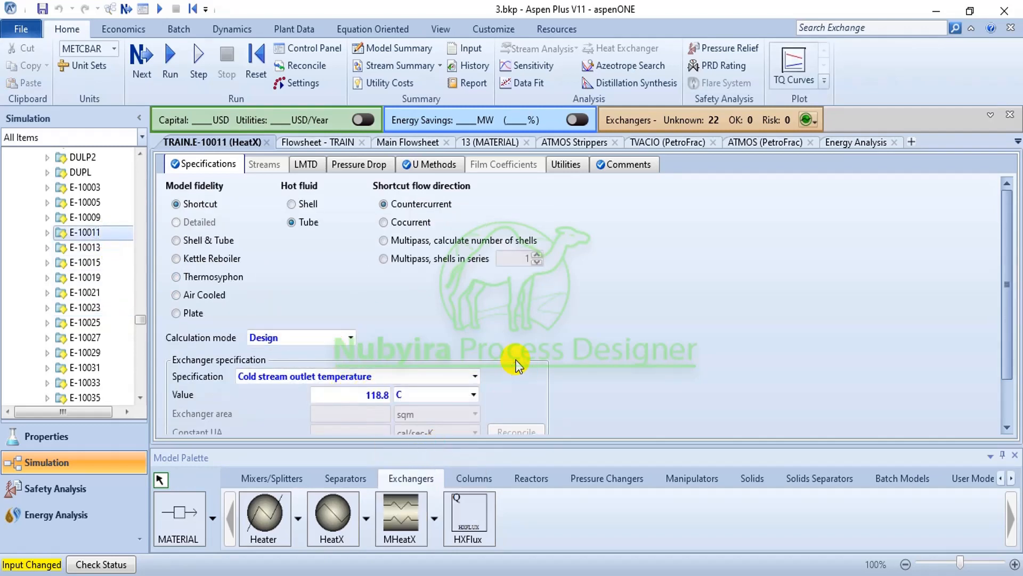
Switch to the 11.pdf worksheet in Acrobat and copy the cold outlet temperature listed for exchanger E-10013
key(alt+Tab)
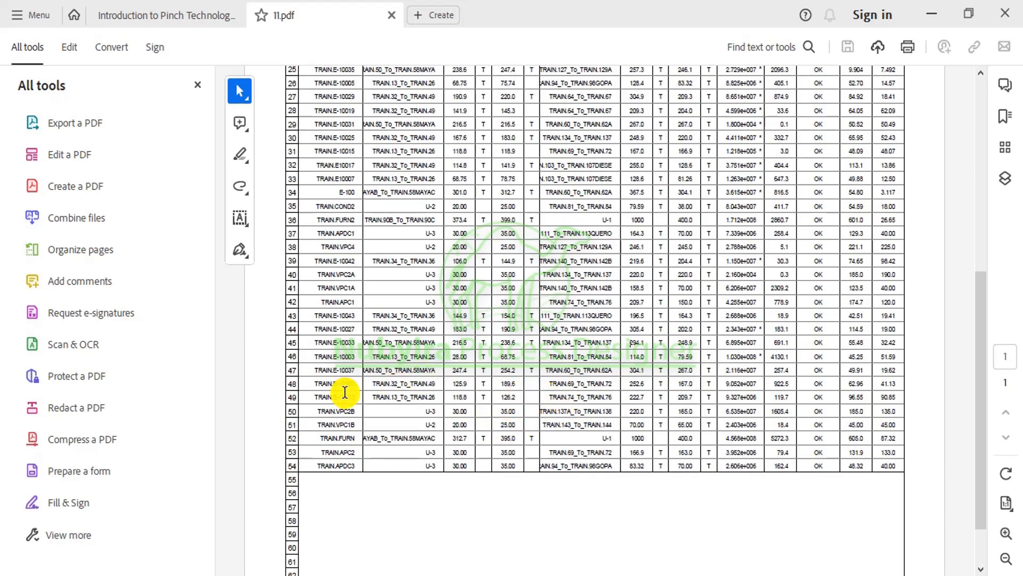
double_click(504, 398)
double_click(506, 401)
double_click(501, 398)
drag(501, 397, 509, 399)
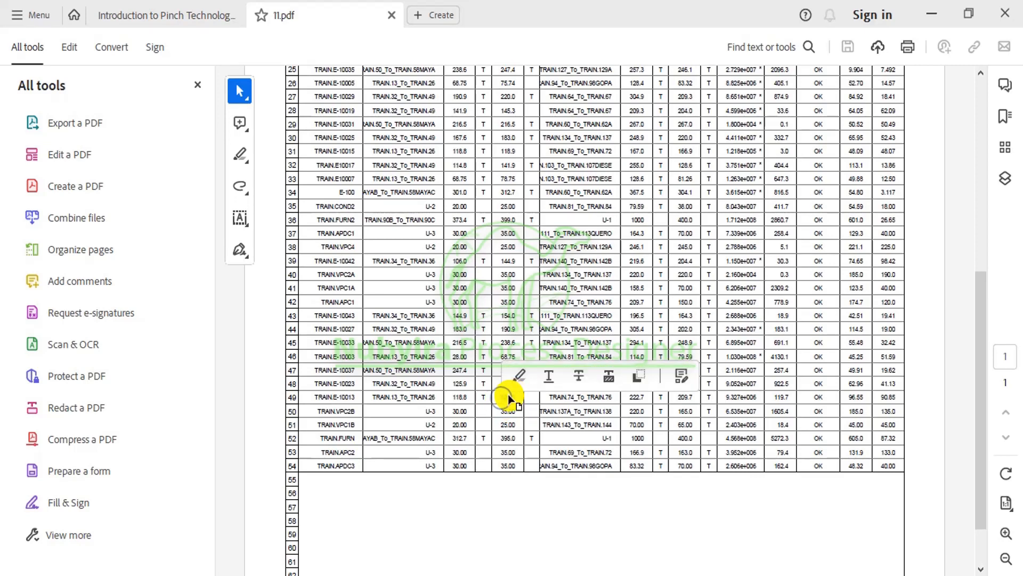
right_click(508, 398)
click(521, 240)
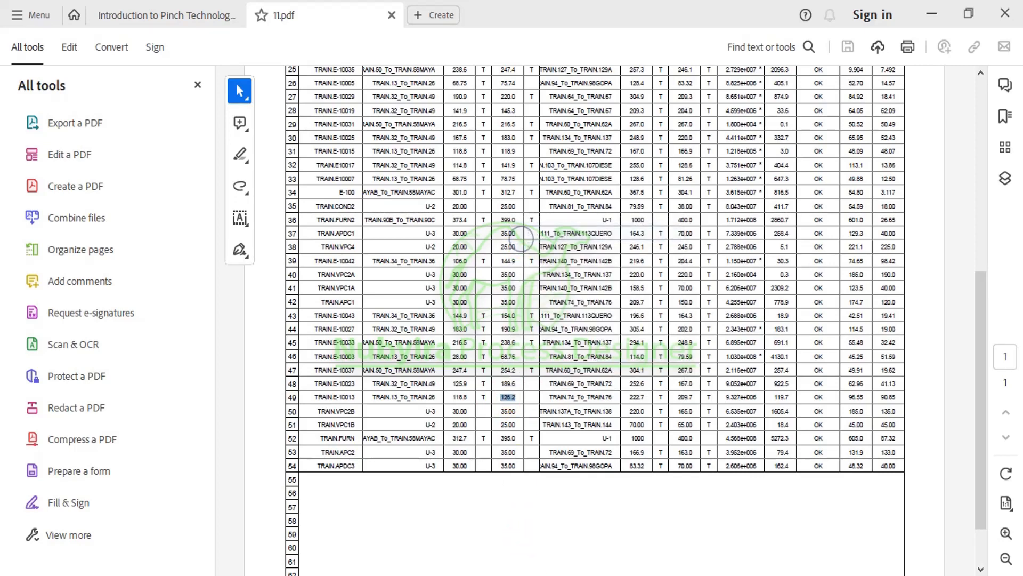
Return to Aspen Plus, open the setup of exchanger E-10013 and set its cold stream outlet temperature to 126.2 C
click(521, 575)
scroll(88, 268, down, 5)
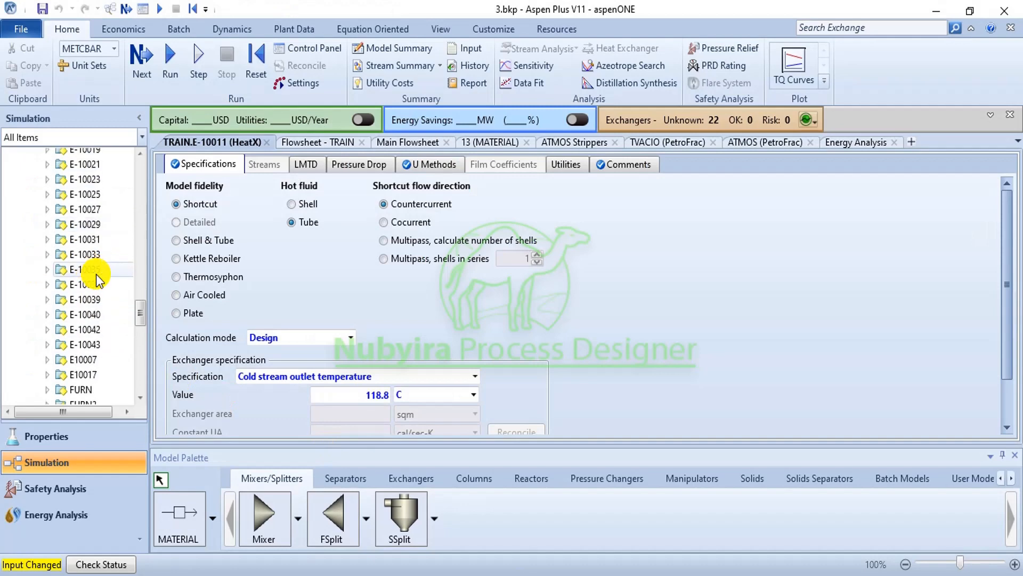
mouse_move(521, 572)
click(548, 530)
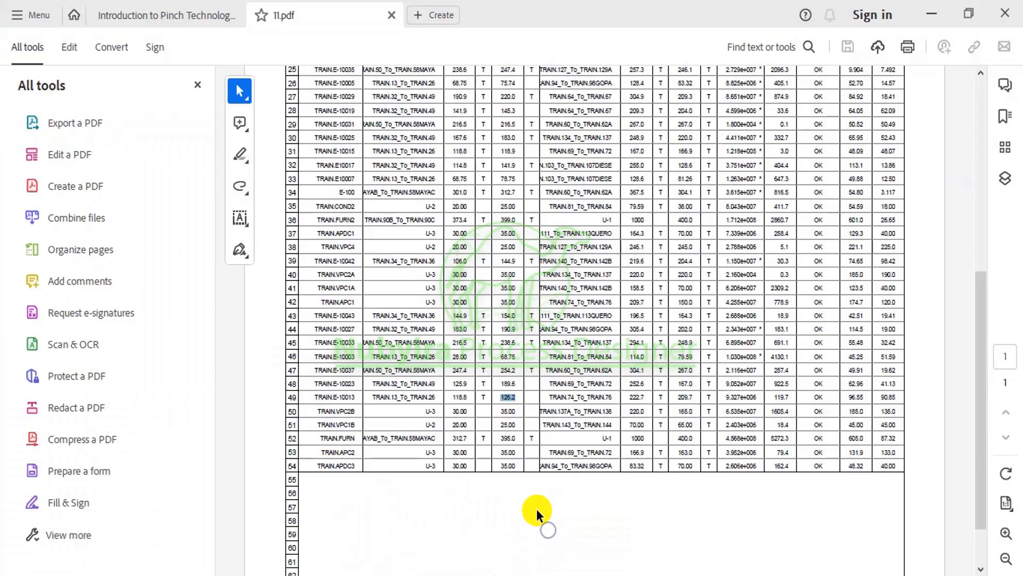
key(alt+Tab)
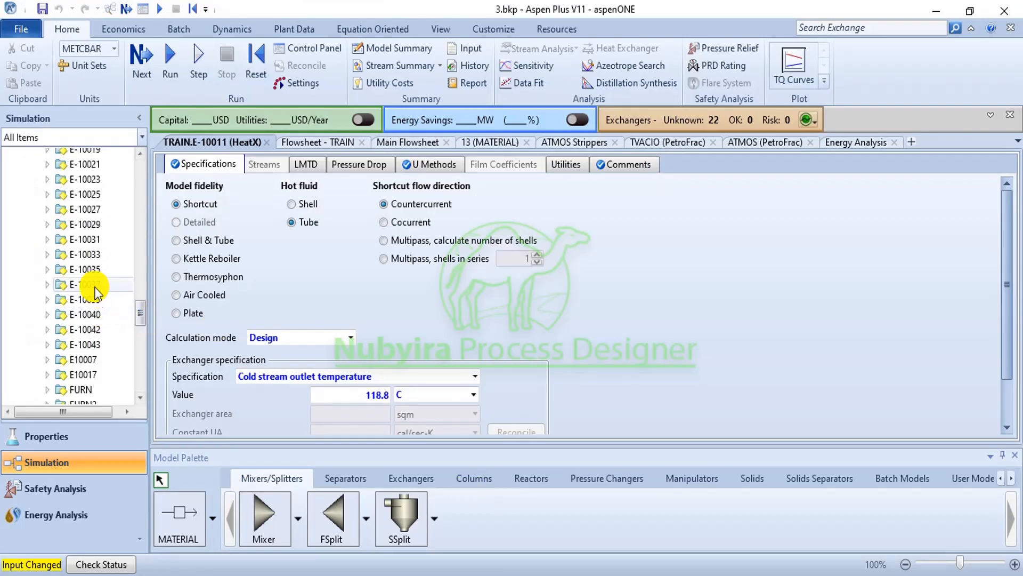
scroll(96, 288, up, 4)
click(98, 311)
click(371, 399)
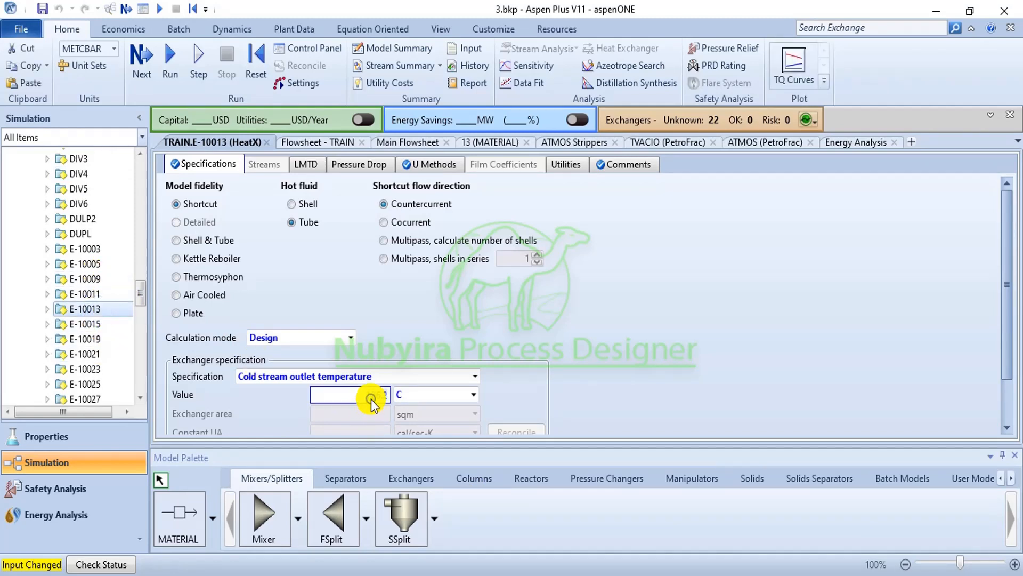
right_click(371, 398)
click(421, 467)
click(545, 363)
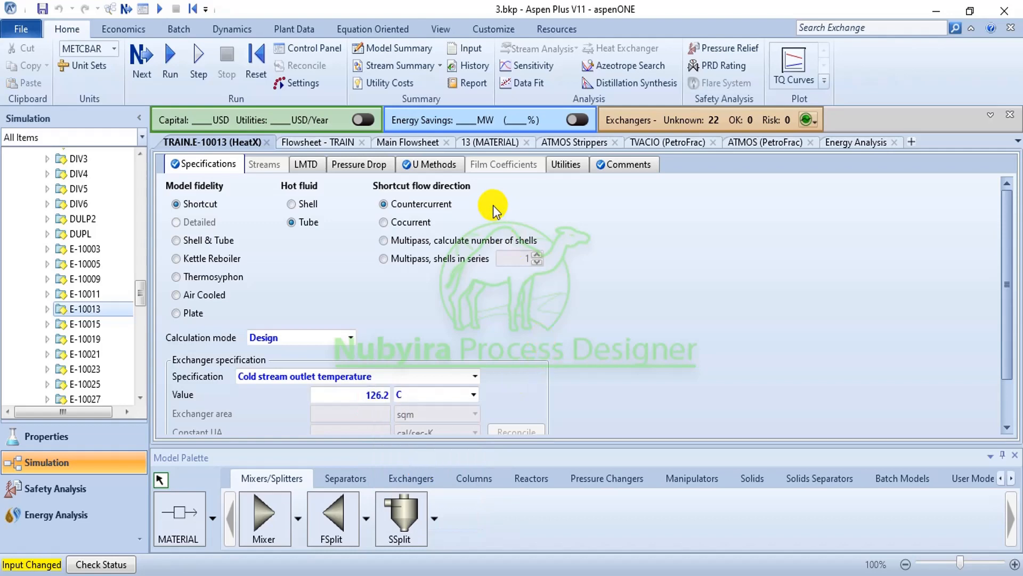
Return to the TRAIN flowsheet and run the simulation with the updated exchanger temperatures
click(327, 149)
click(67, 29)
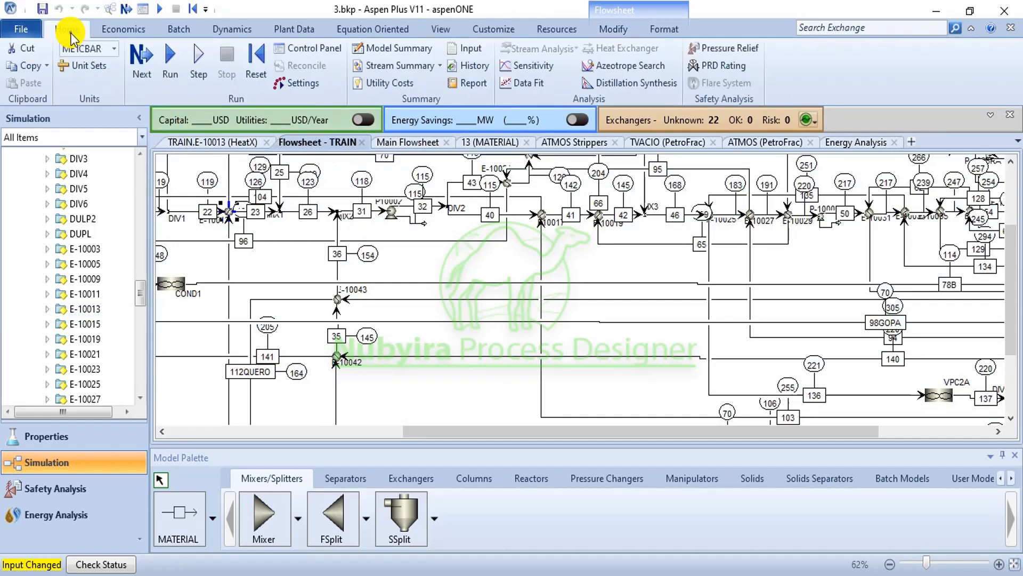
click(165, 60)
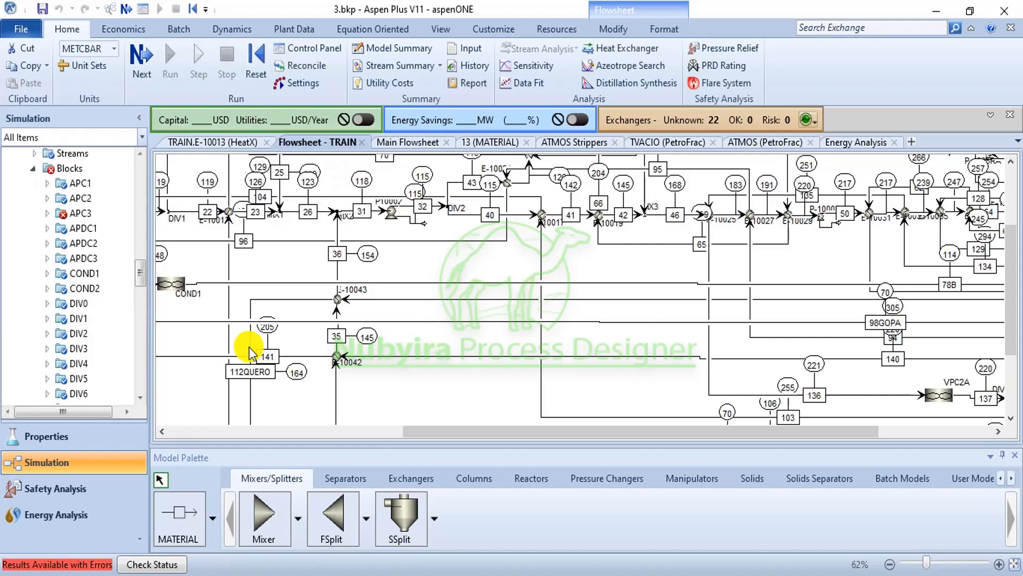
Open heater block APC3 and examine its flash specifications and the stream results for streams 66 and 67
double_click(112, 214)
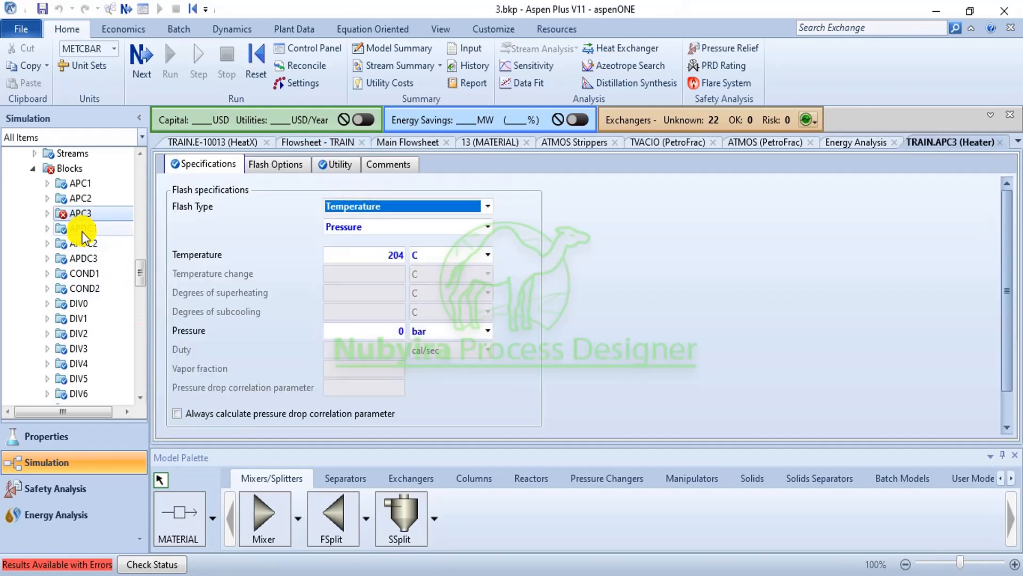
scroll(336, 281, down, 2)
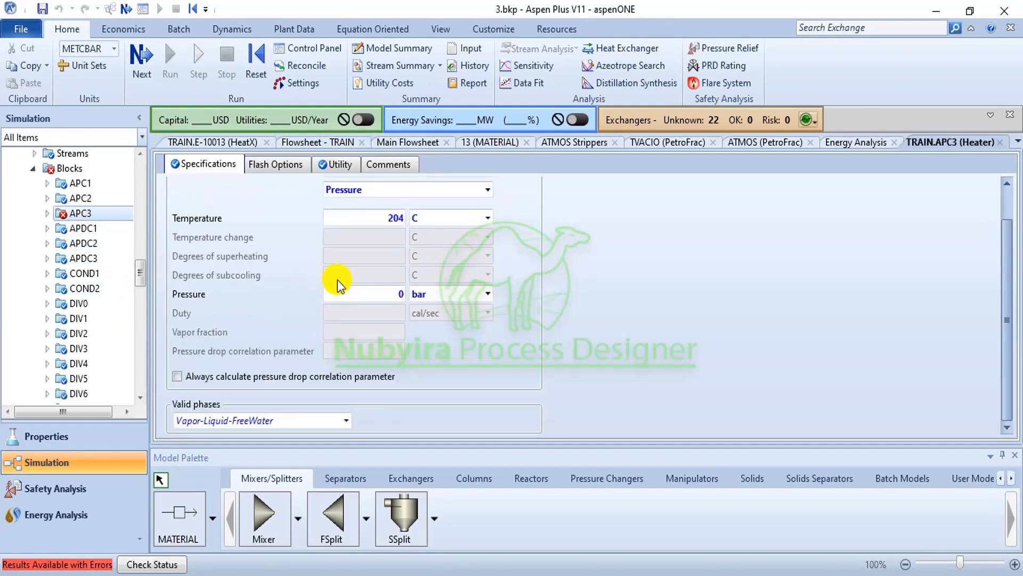
click(48, 214)
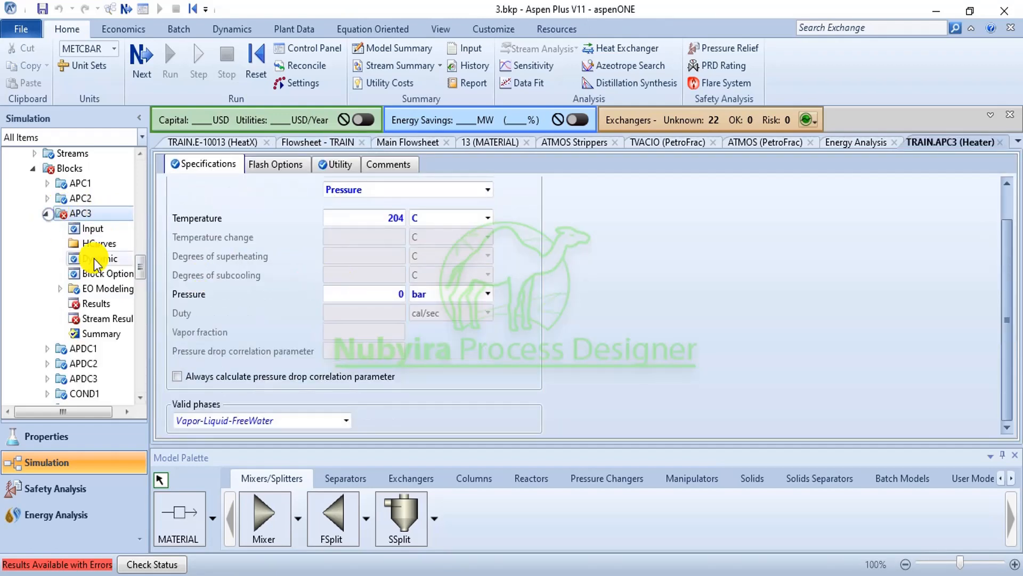
click(105, 318)
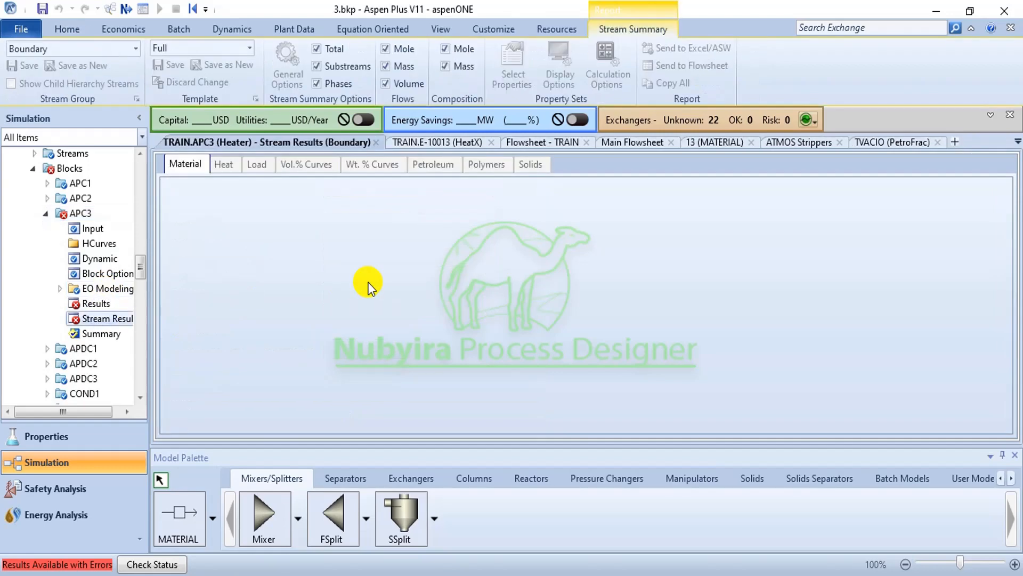
scroll(500, 320, down, 2)
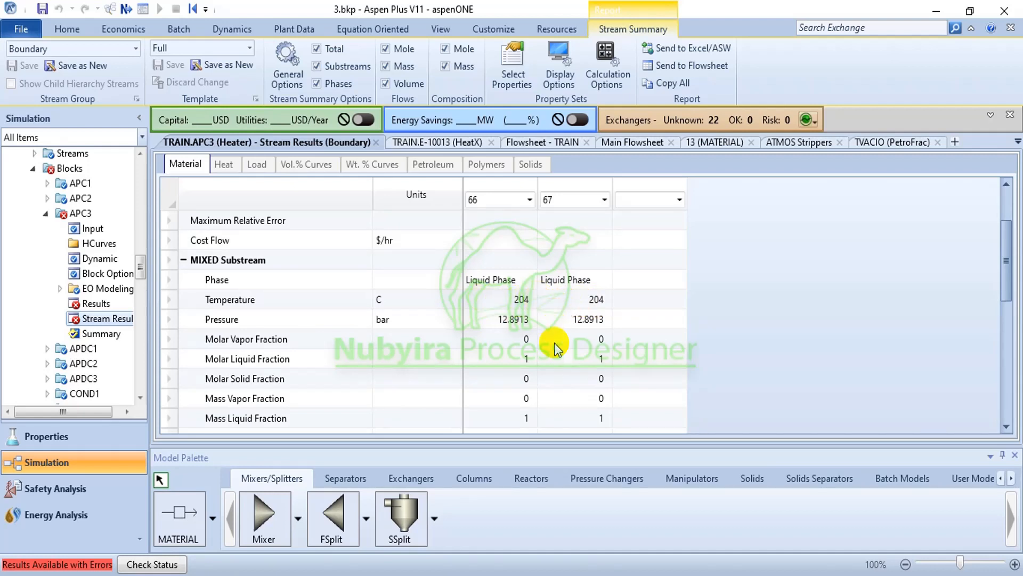
Consult the 11.pdf worksheet in Acrobat for the exchanger data, then return to APC3's stream results in Aspen Plus
click(493, 575)
click(586, 539)
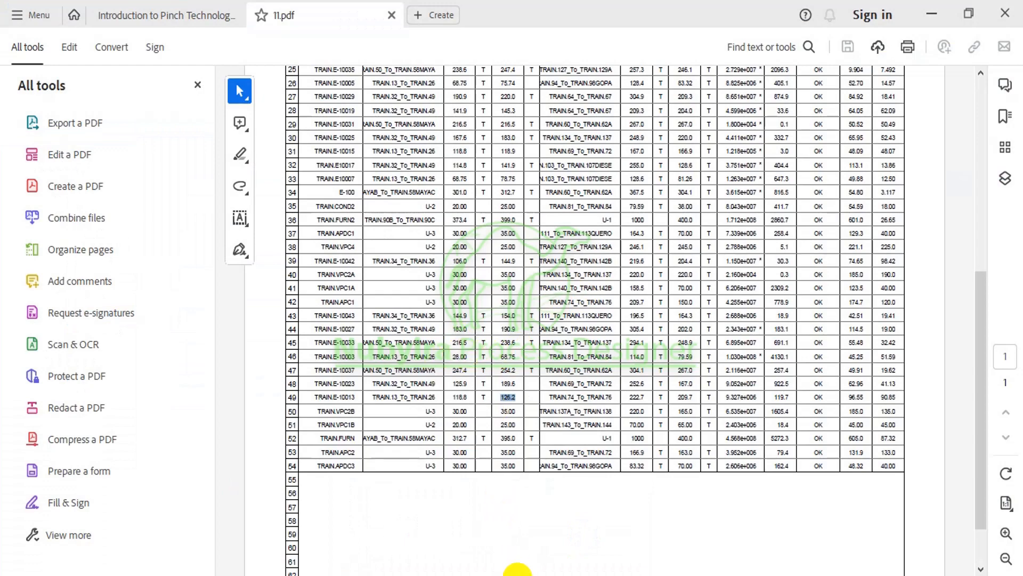
scroll(454, 217, up, 5)
scroll(454, 217, down, 1)
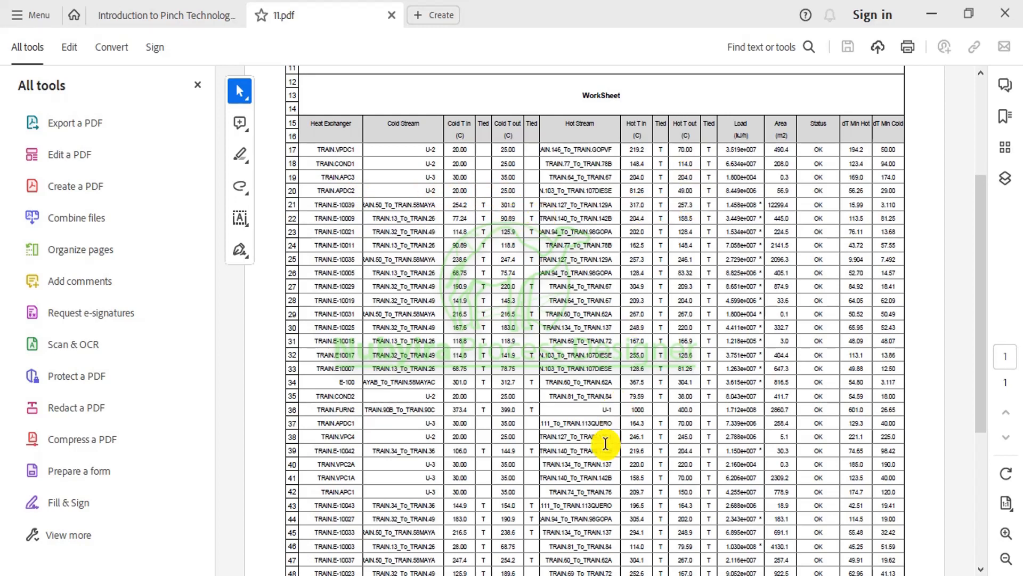
mouse_move(530, 575)
click(519, 528)
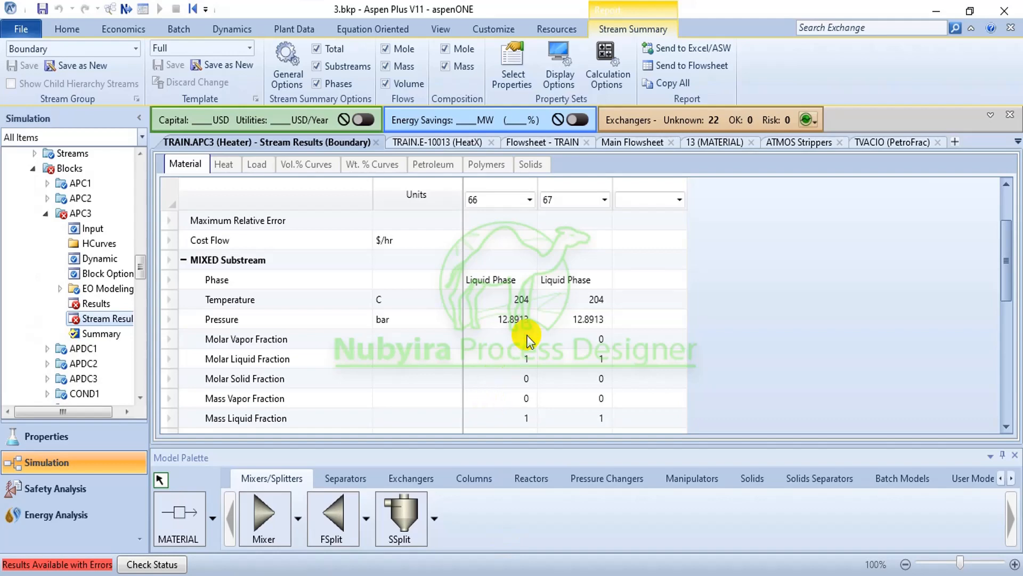
Examine the results summary, utility usage and convergence status of heater APC3
click(100, 305)
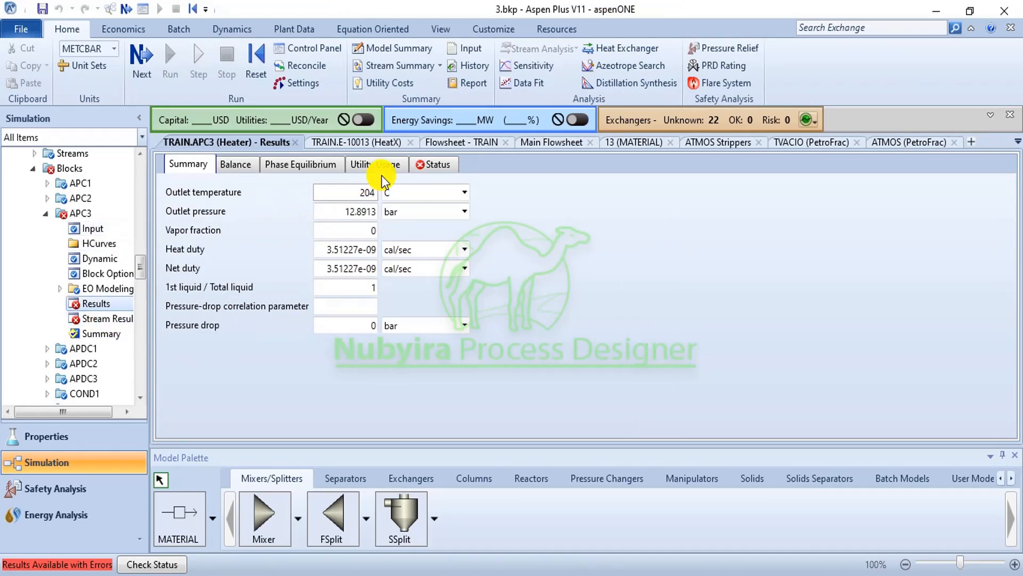
click(361, 166)
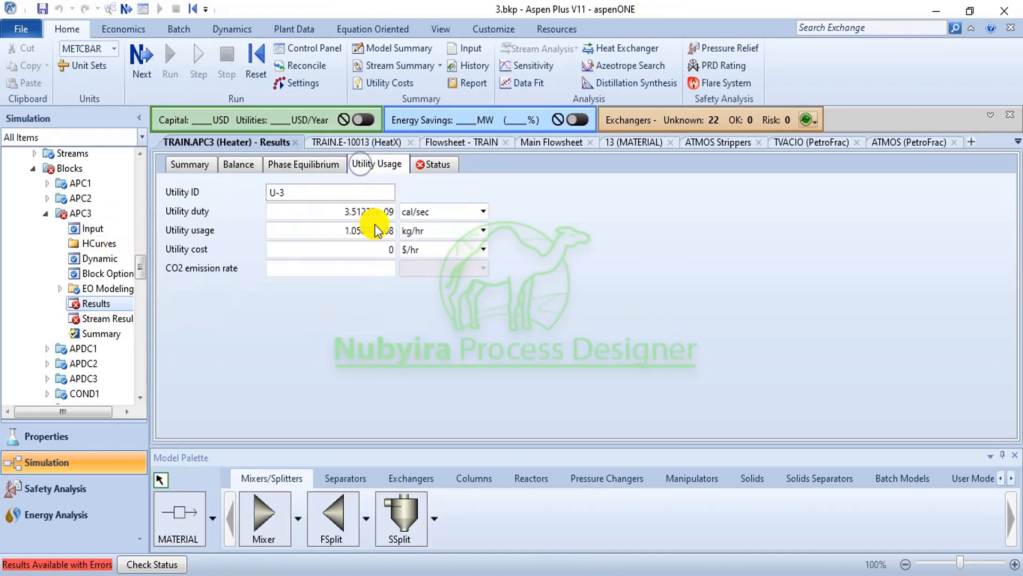
click(450, 165)
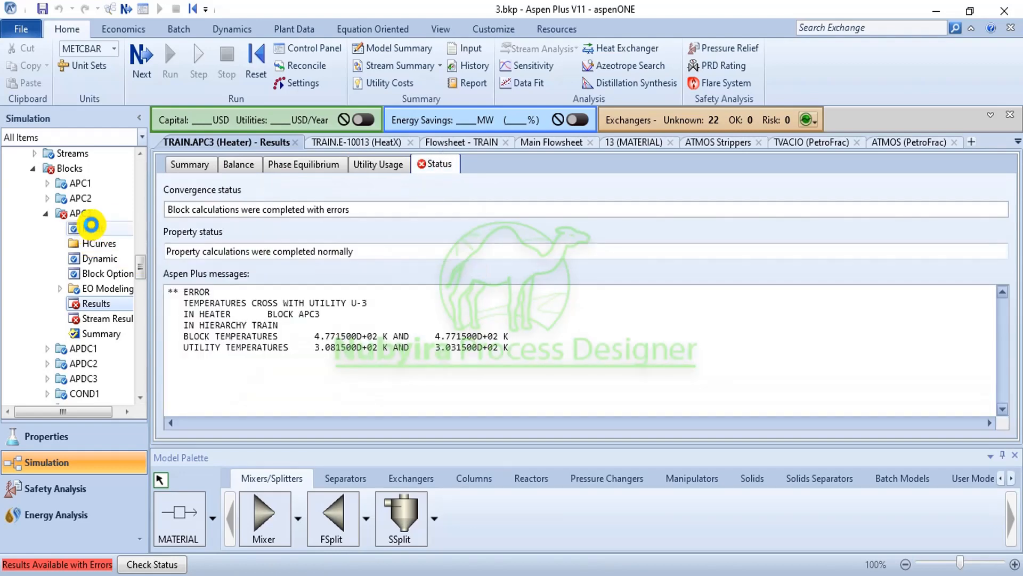
Open the input of heater APC3, enter 204 C as its temperature and change the second flash specification to Duty
click(92, 225)
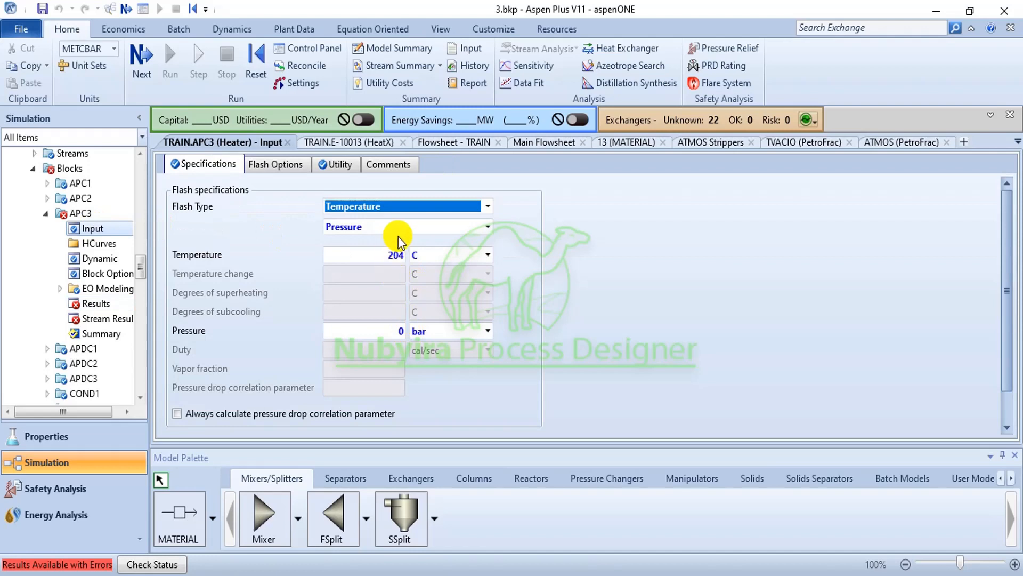
click(398, 256)
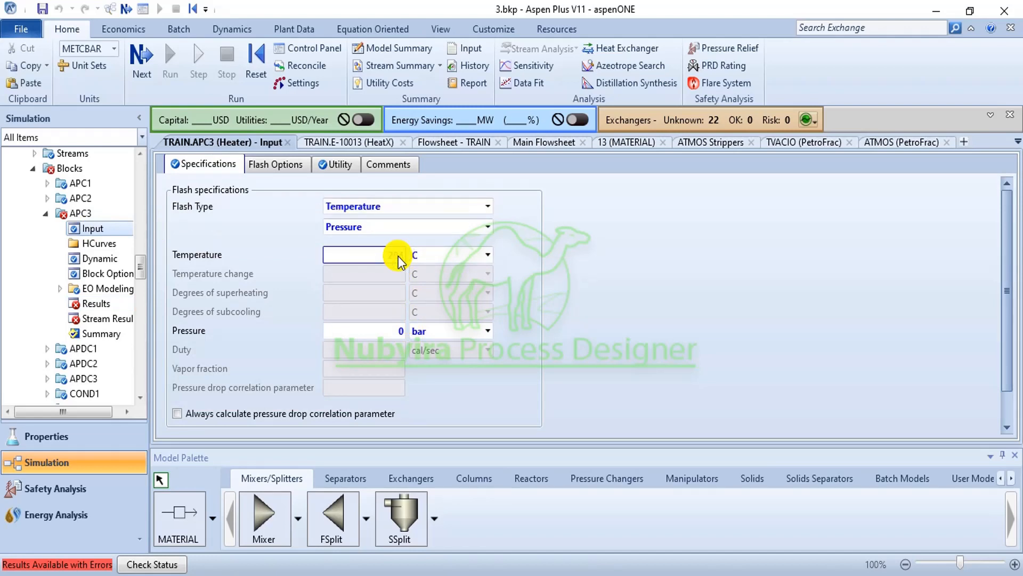
text(204)
key(Return)
click(488, 228)
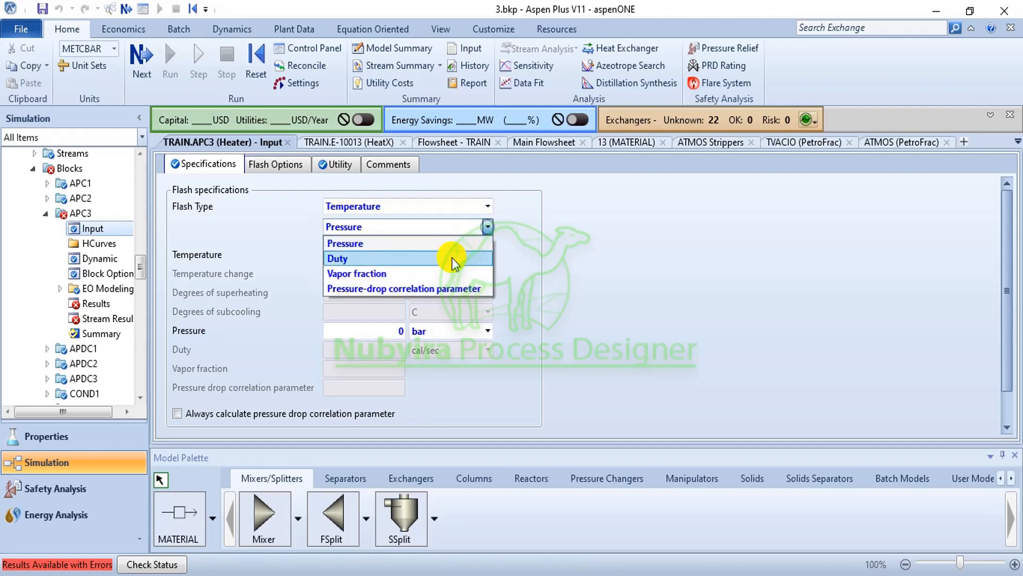
click(452, 256)
click(387, 351)
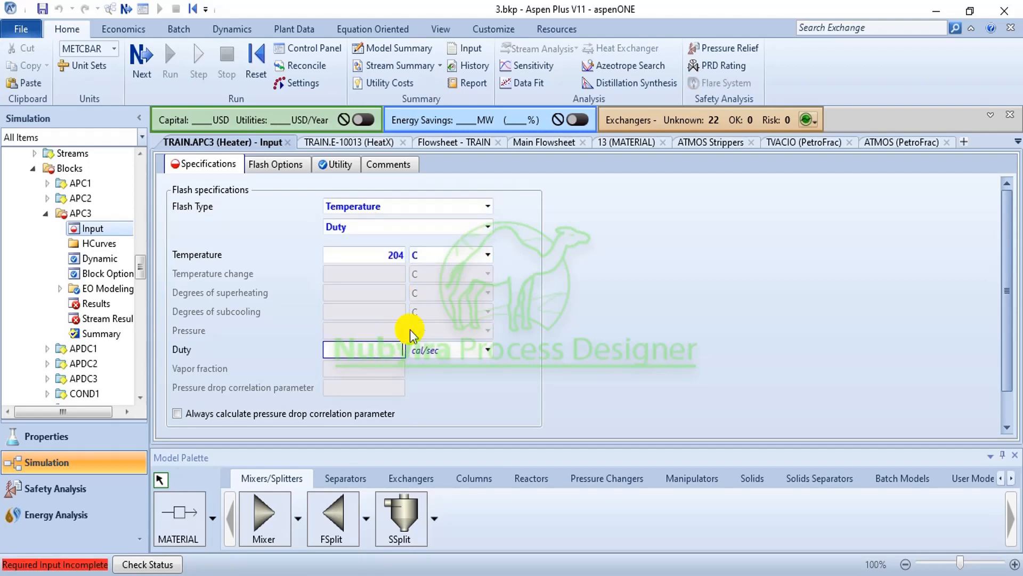
Set APC3's flash type to Pressure with a duty of 0 cal/sec and rerun the simulation
click(488, 208)
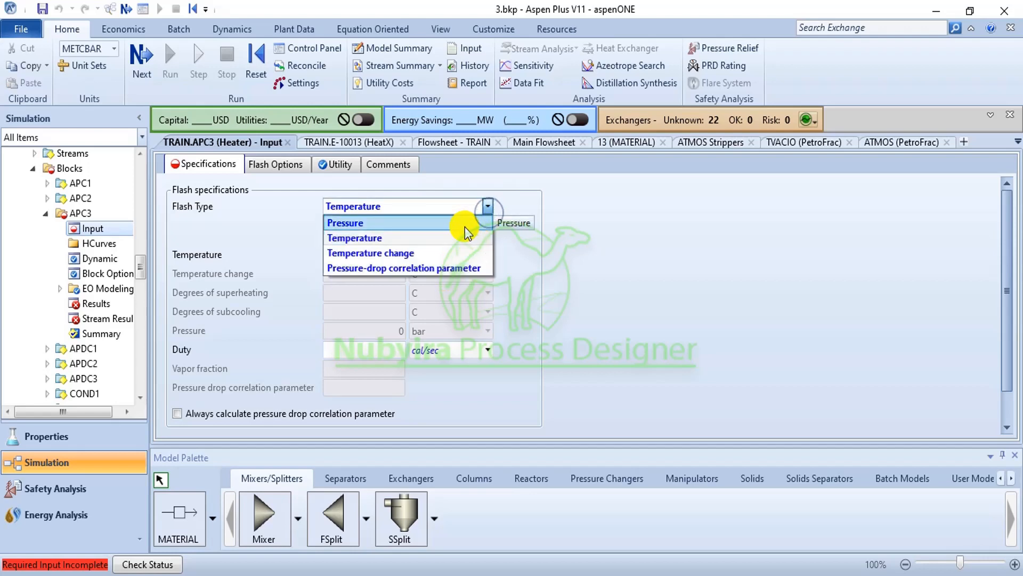
click(465, 226)
click(390, 349)
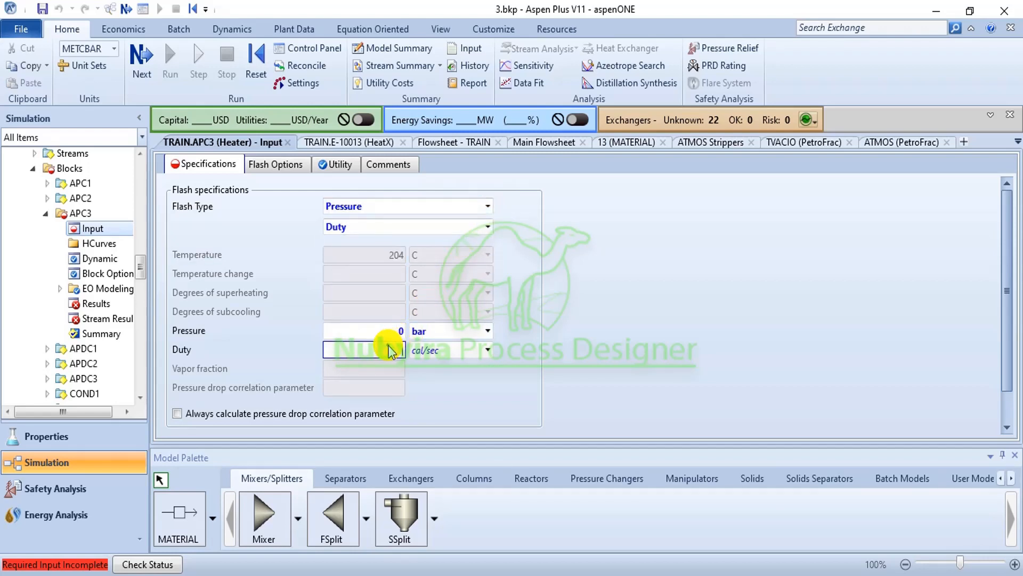
text(0)
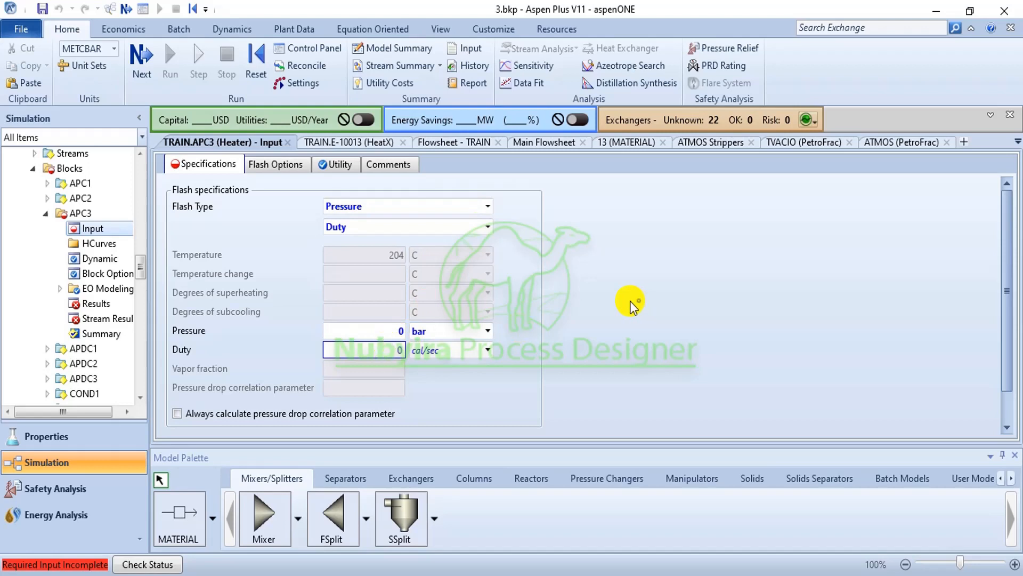
key(Return)
click(161, 72)
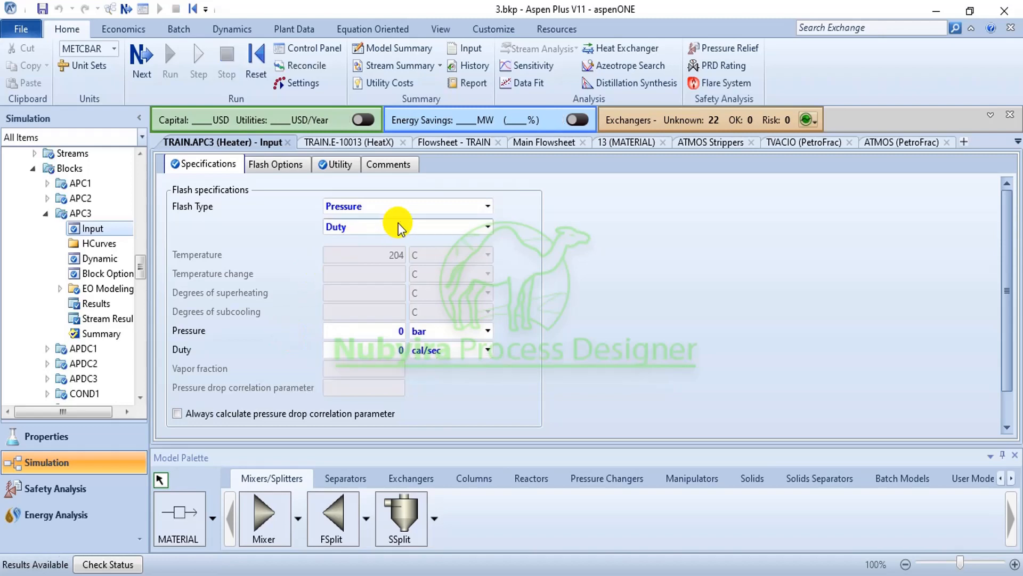
click(487, 209)
click(488, 209)
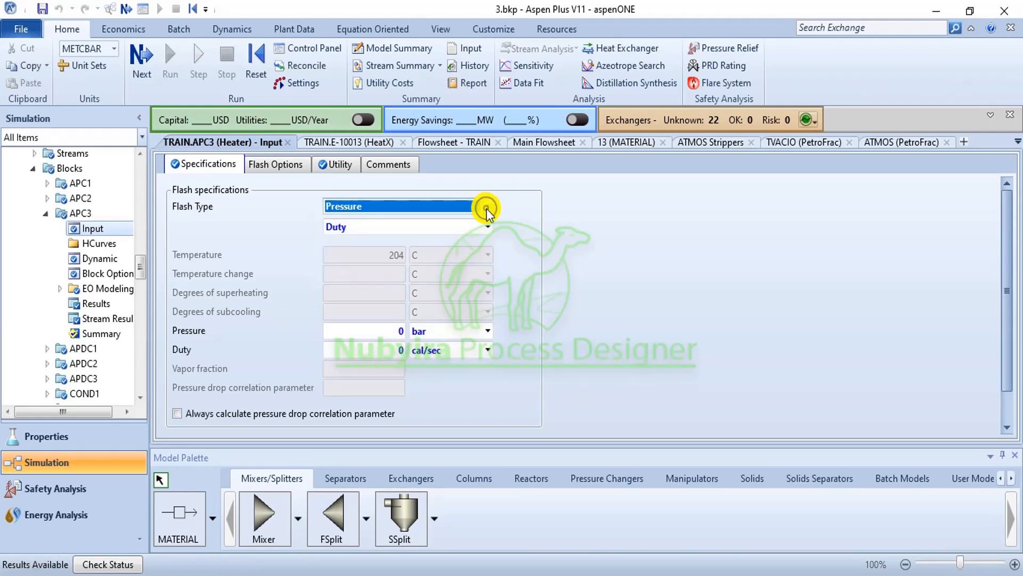
Try APC3 with Temperature and Pressure flash specifications at 204 C and 0 bar, and rerun the simulation
click(486, 233)
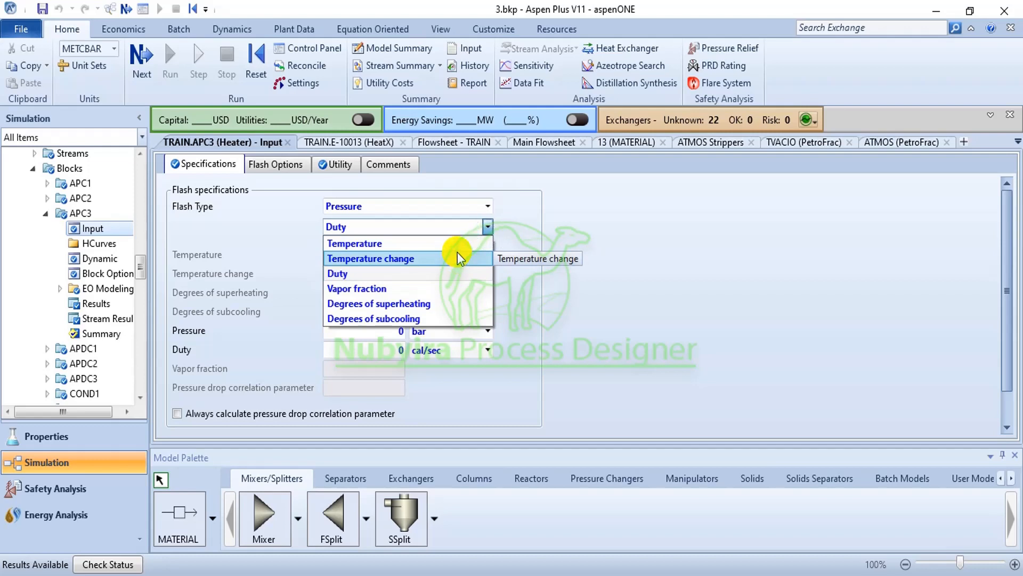
click(456, 244)
click(176, 54)
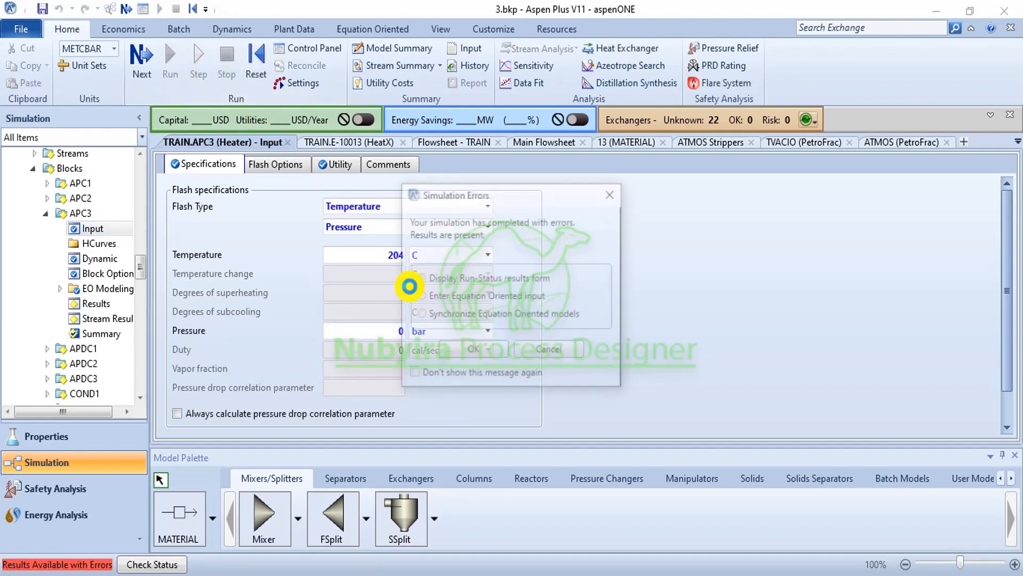
click(555, 360)
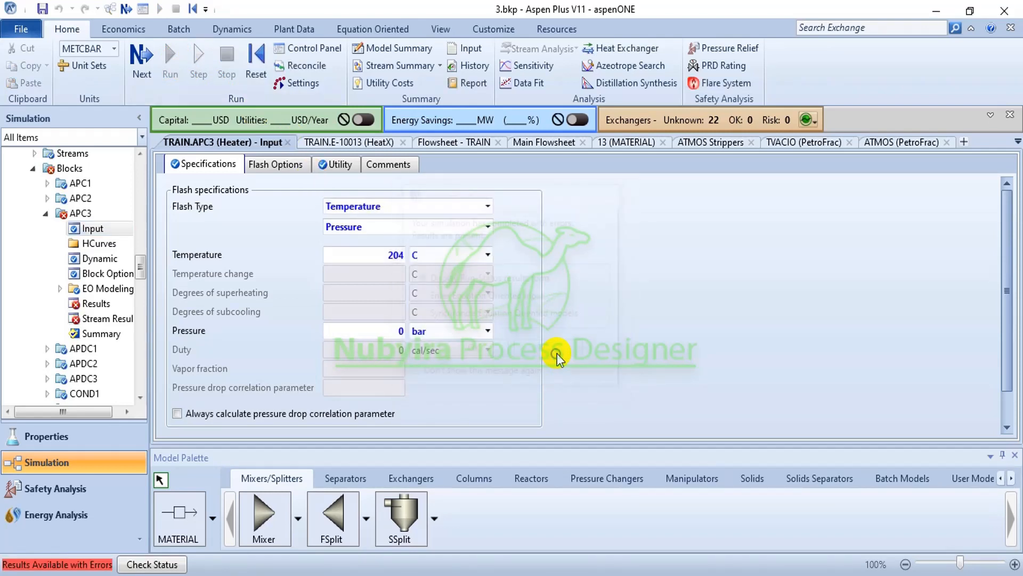
Switch APC3's flash specifications back to Pressure and Duty, with a pressure of 0 bar and a duty of 0 cal/sec
click(491, 208)
click(491, 209)
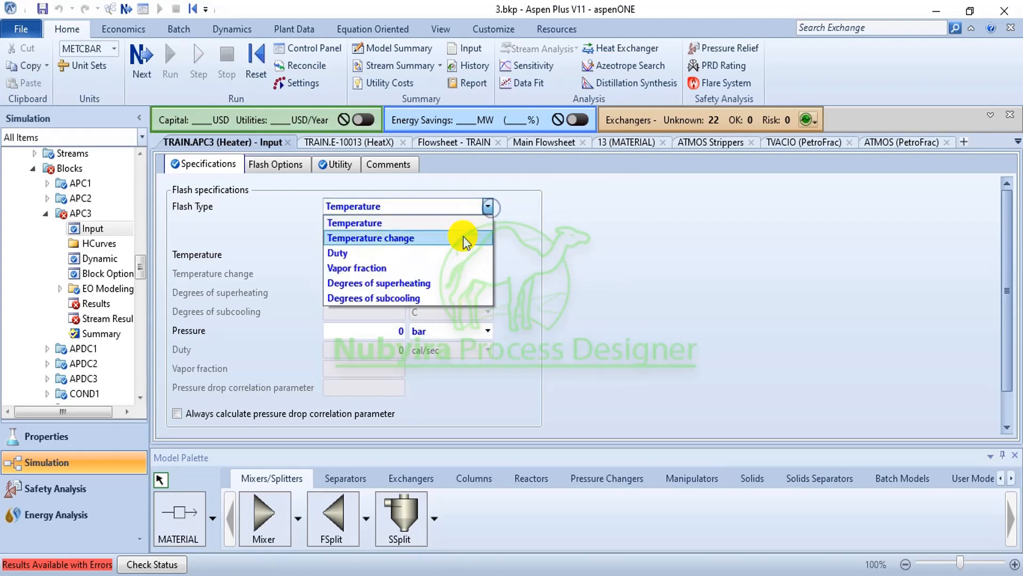
click(671, 266)
click(400, 257)
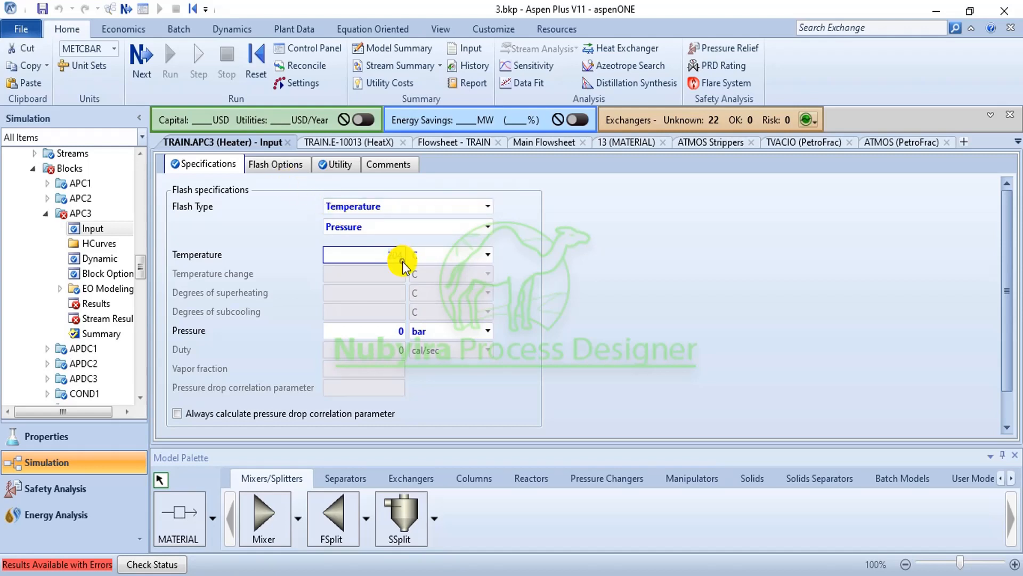
click(488, 206)
click(442, 254)
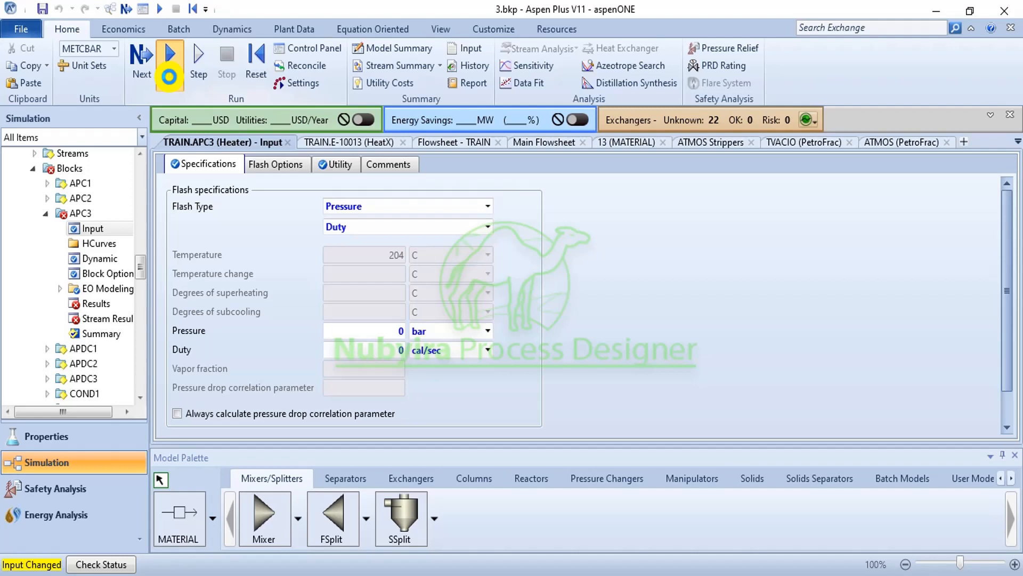
Rerun the simulation, collapse APC3 in the navigation tree and activate the energy savings analysis
click(169, 76)
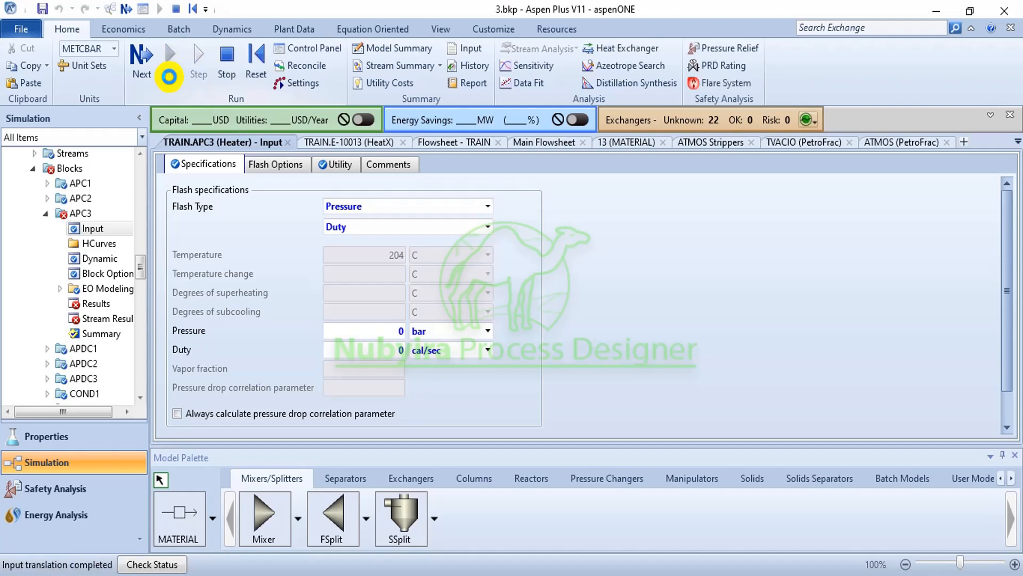
click(46, 213)
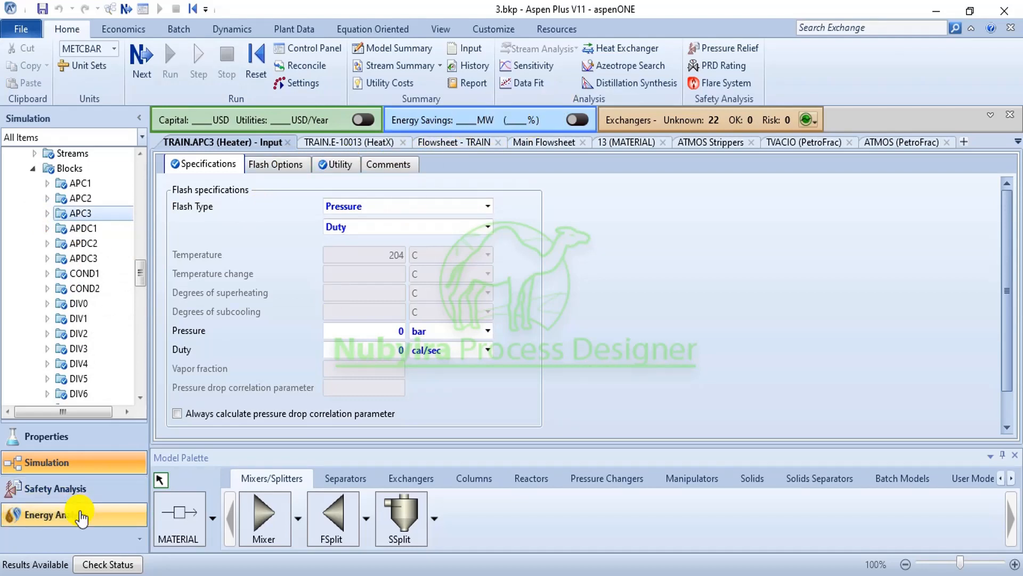
click(575, 120)
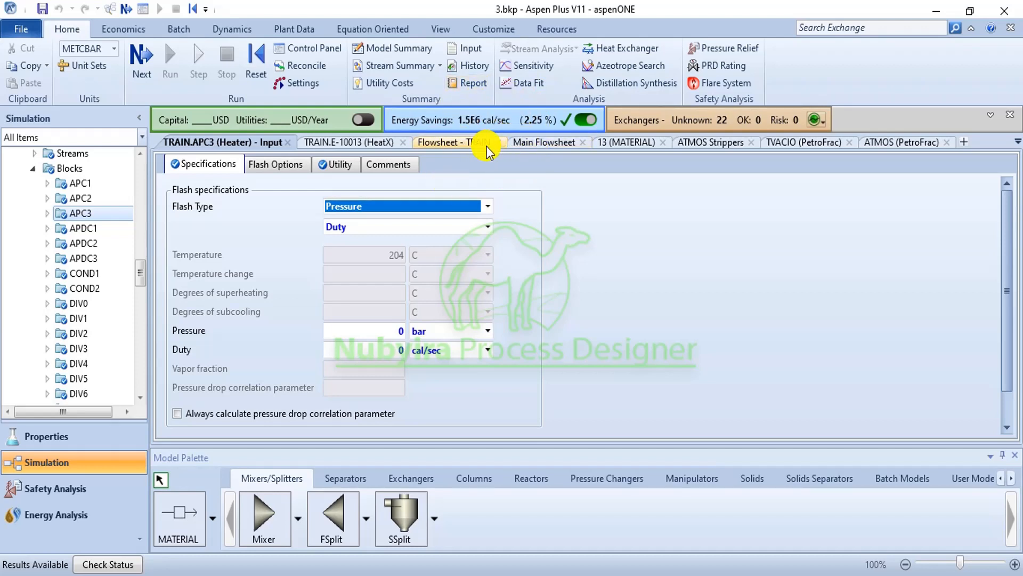
Locate stream 58MAYB at the outlet of exchanger E-10040 in the TRAIN flowsheet and open its results
click(445, 152)
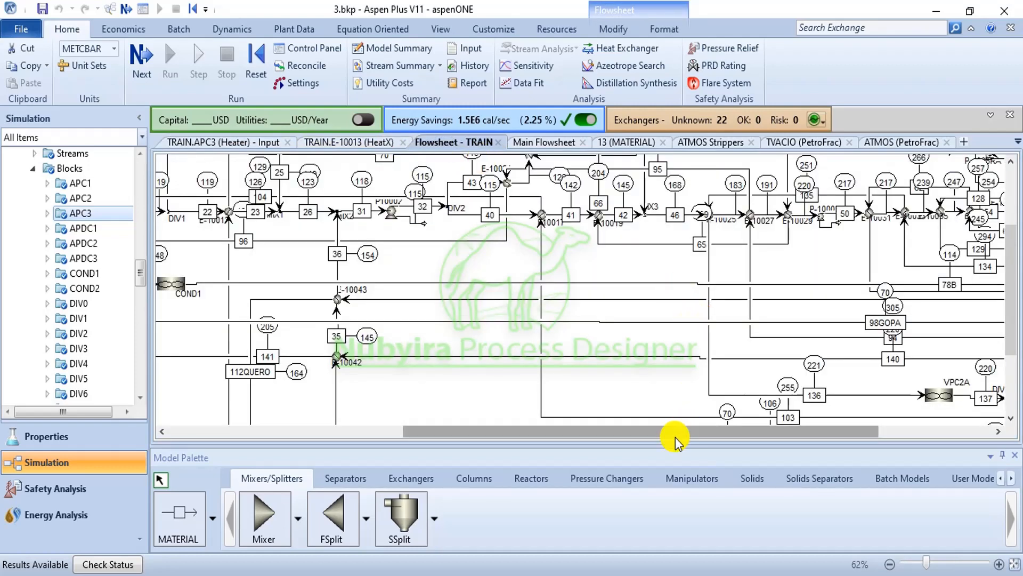
drag(675, 435, 733, 432)
scroll(870, 174, down, 3)
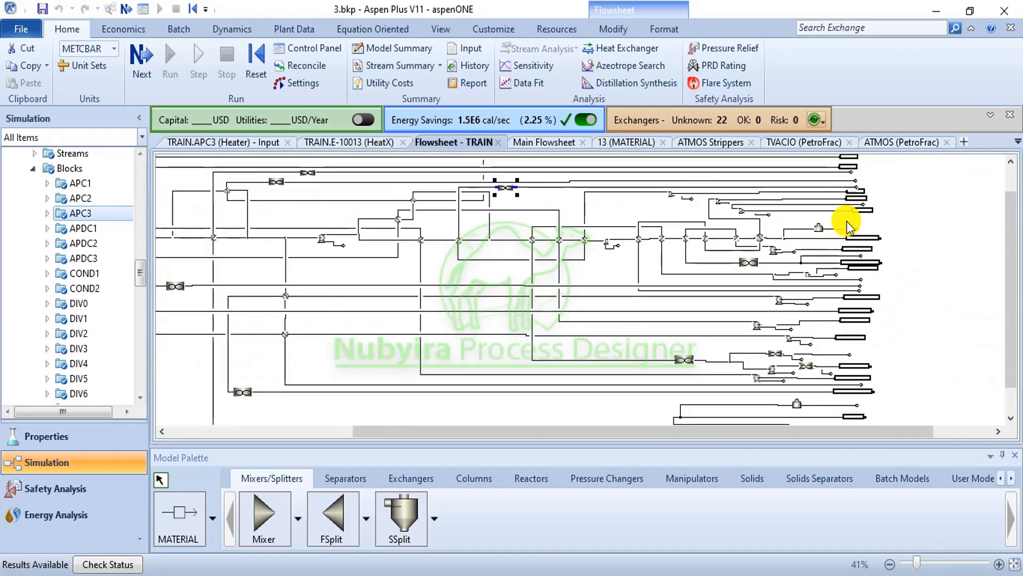
scroll(851, 224, up, 2)
mouse_move(896, 426)
mouse_down()
mouse_move(910, 426)
mouse_move(902, 431)
mouse_up()
drag(1007, 252, 1008, 210)
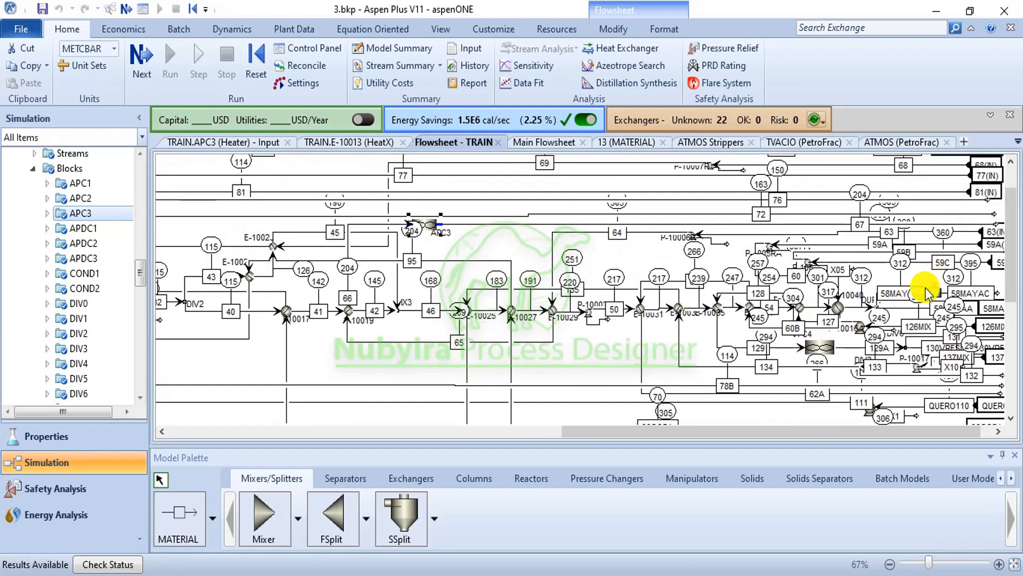
scroll(925, 285, up, 1)
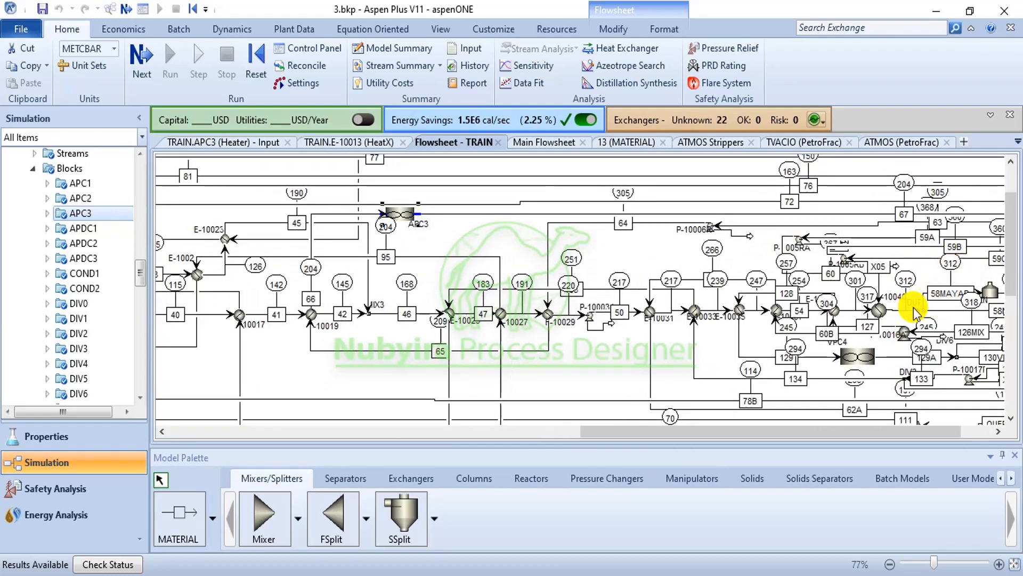
click(901, 314)
right_click(899, 312)
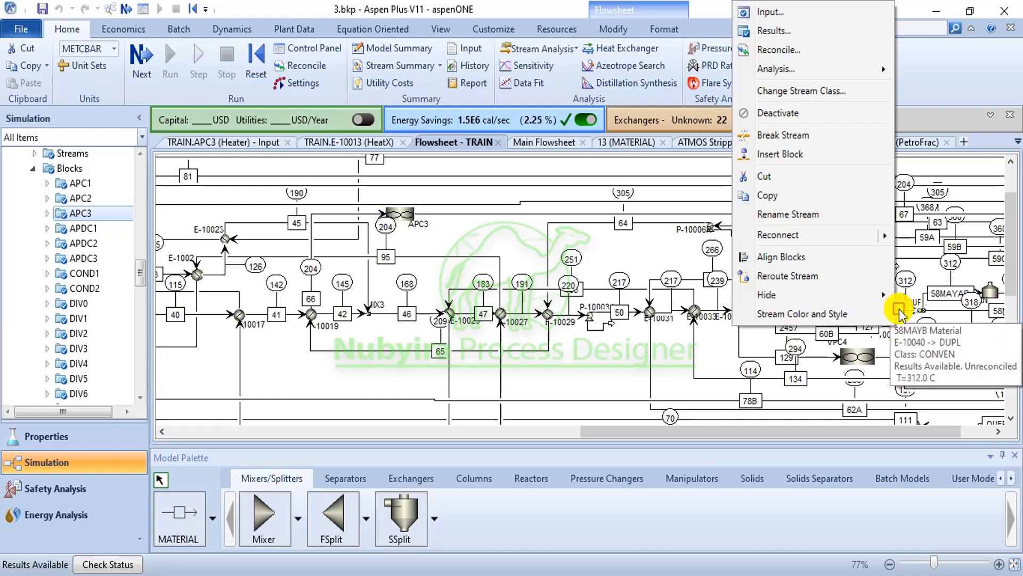
click(794, 36)
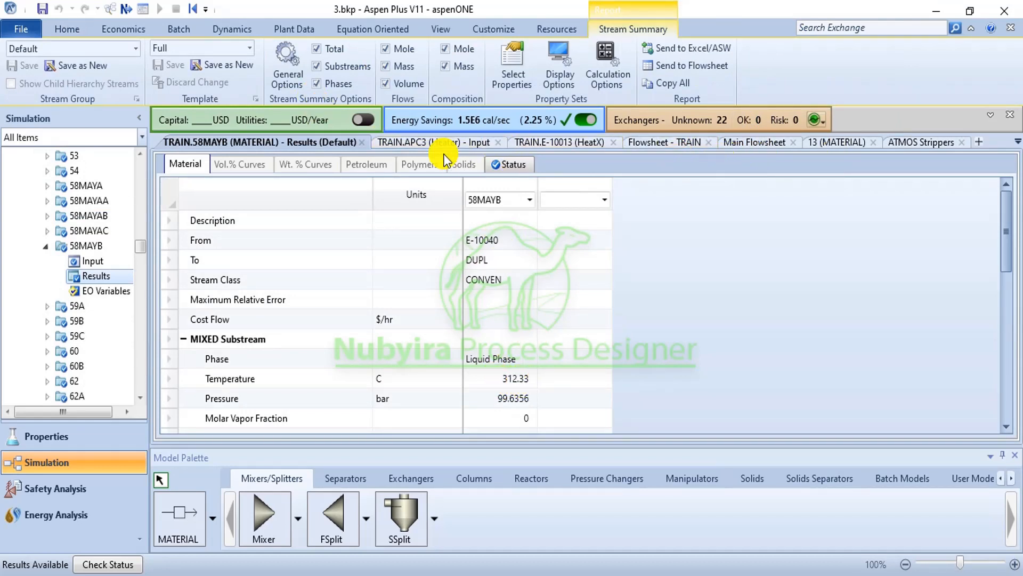
Examine the energy analysis savings summary for actual and target utilities and carbon emissions, first by Flow and then by Cost
click(460, 123)
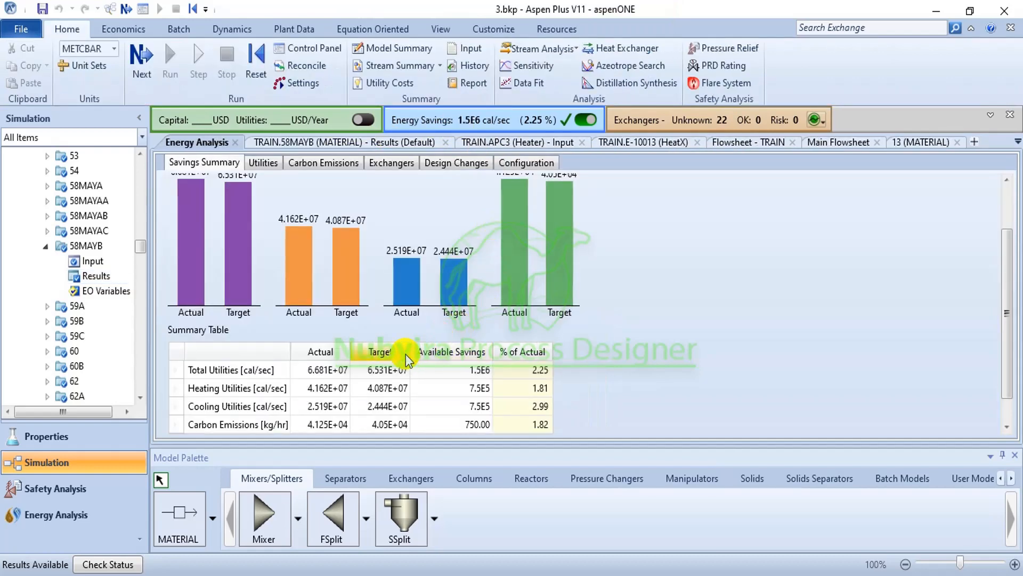
scroll(418, 330, down, 1)
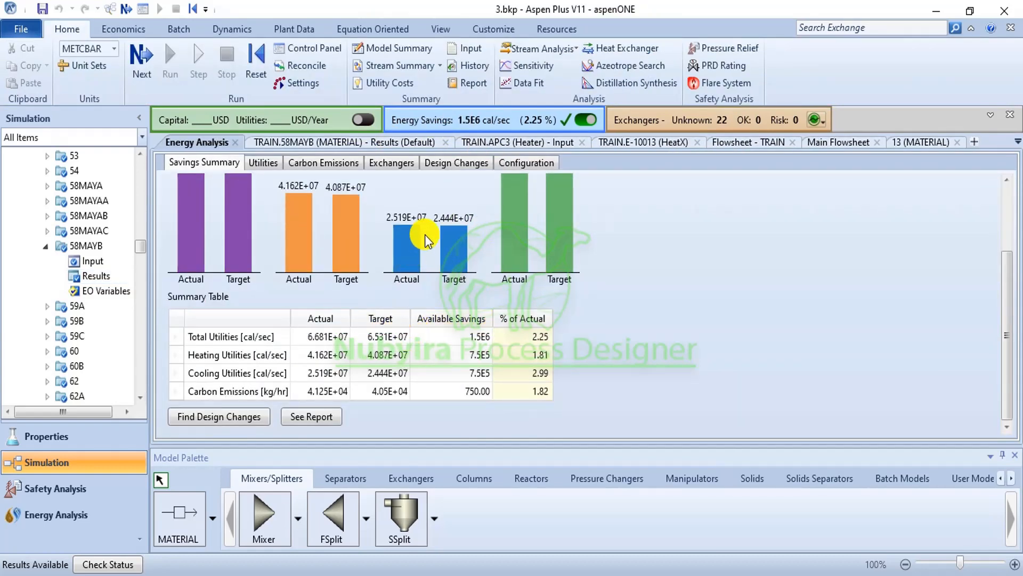
scroll(434, 248, up, 3)
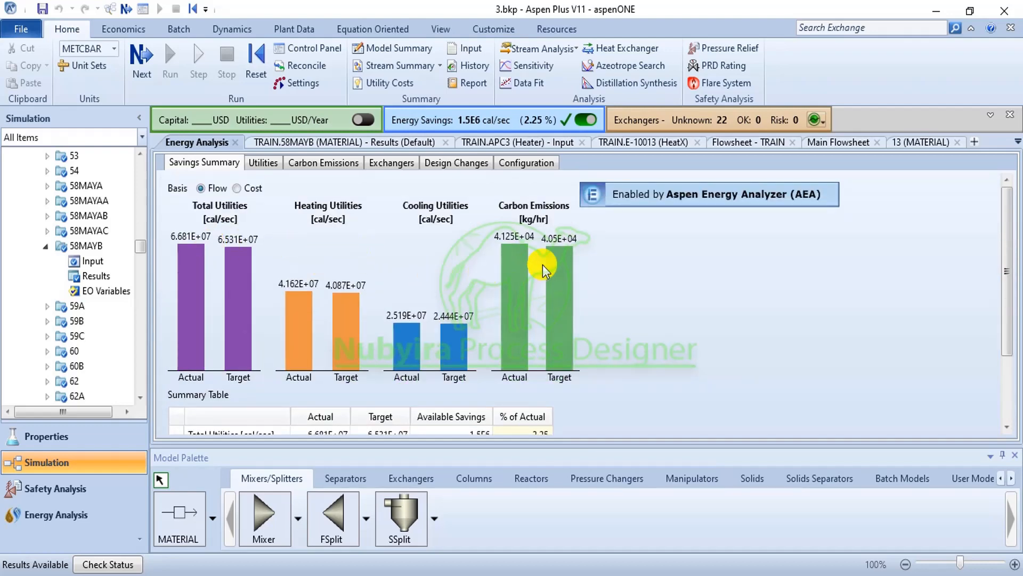
scroll(541, 272, down, 3)
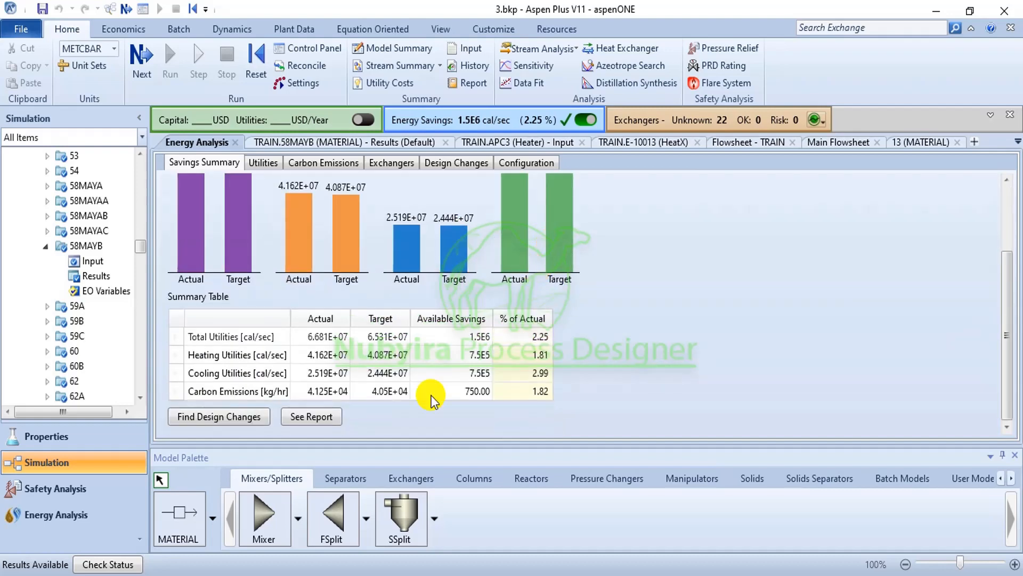
scroll(246, 266, up, 3)
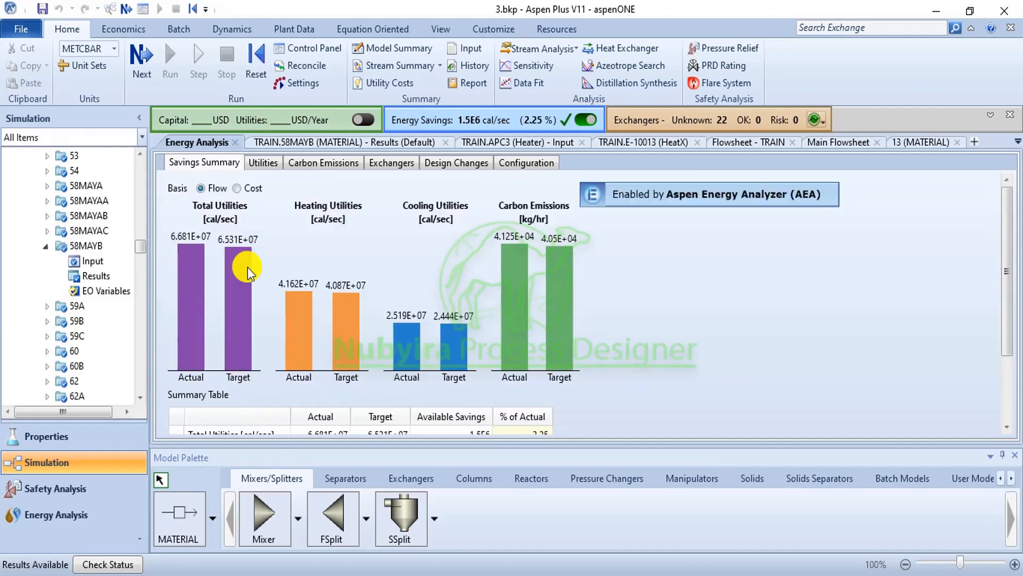
click(247, 189)
scroll(404, 290, down, 3)
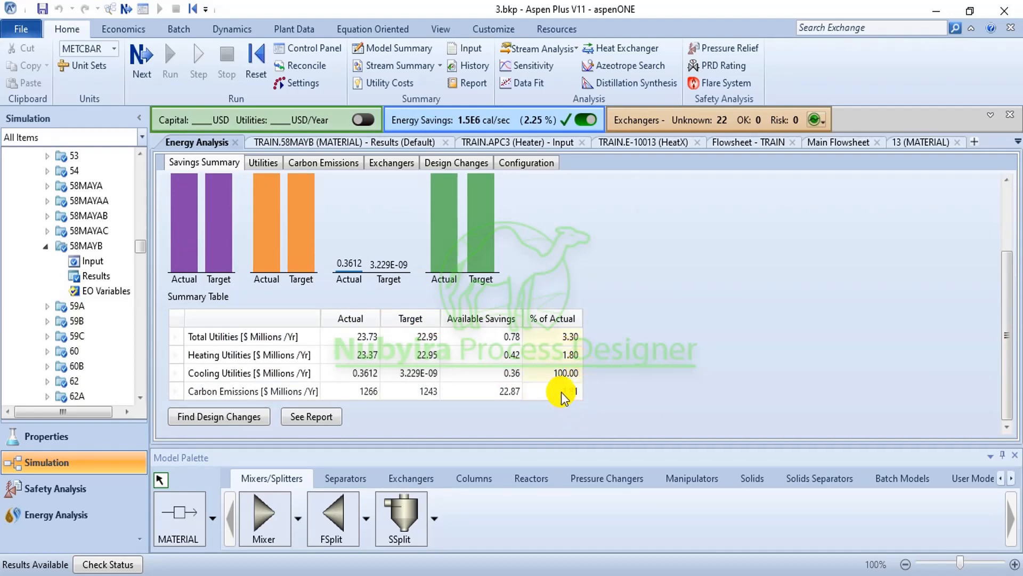
scroll(415, 405, up, 3)
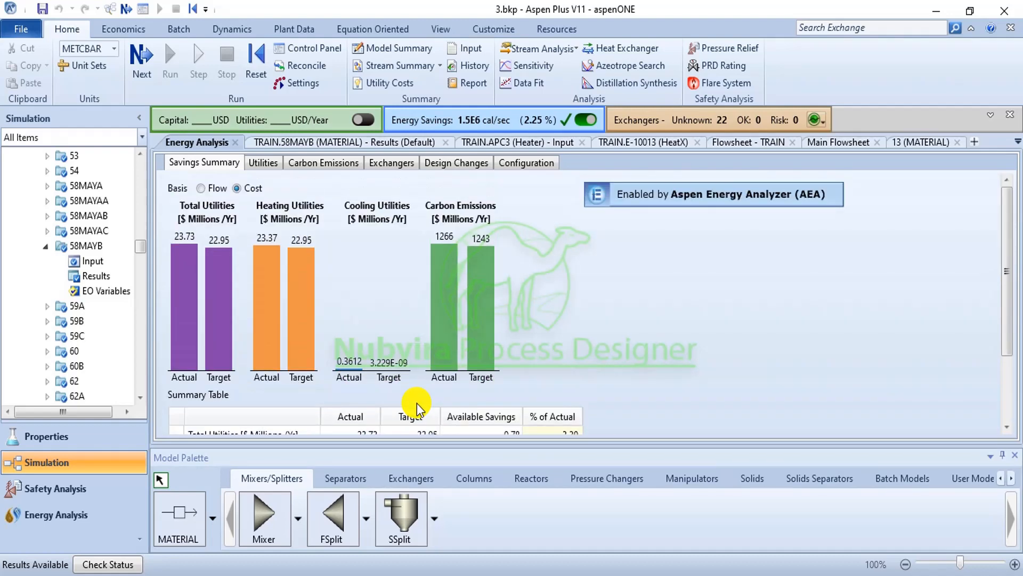
Review the energy analysis details for utilities, carbon emissions and existing exchangers, then return to the savings summary
click(261, 165)
click(304, 162)
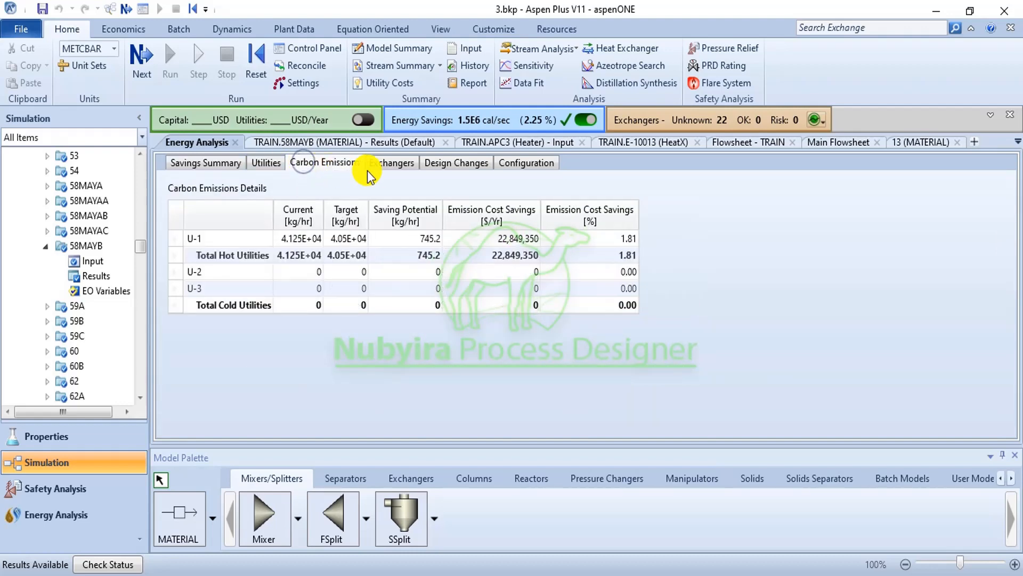
click(397, 168)
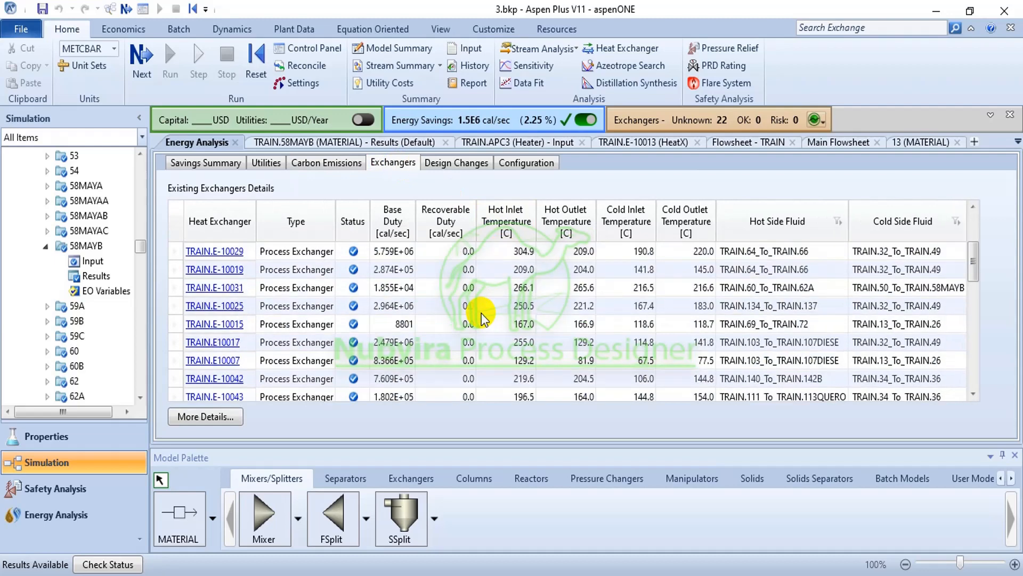
click(263, 165)
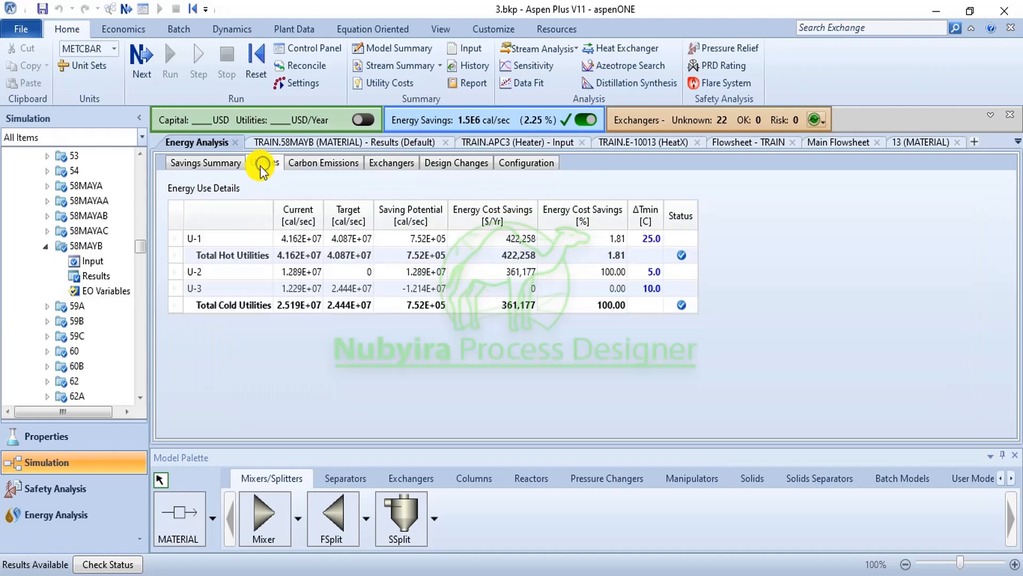
click(237, 163)
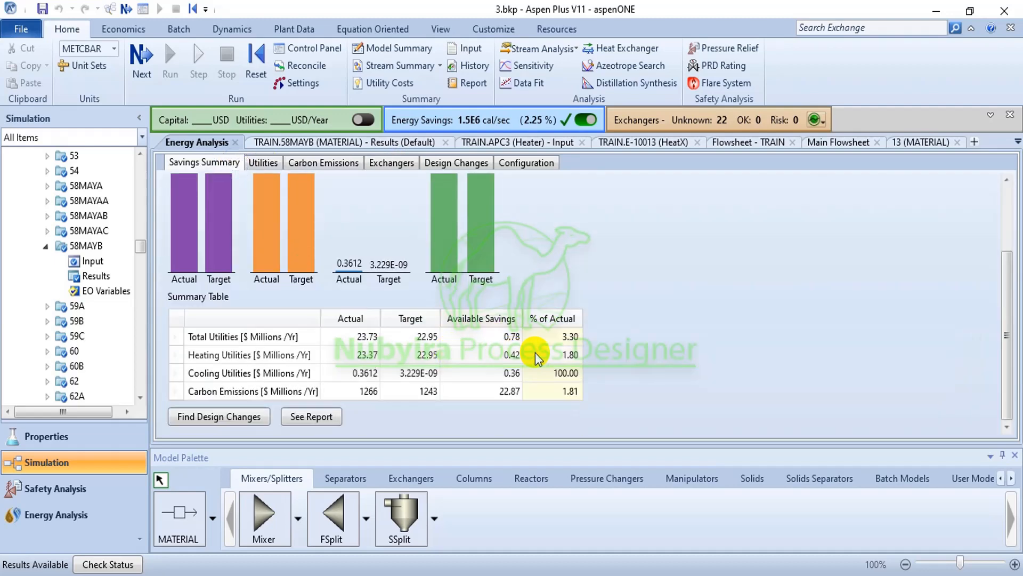
Generate the energy analysis report in Excel and maximize its window
click(326, 416)
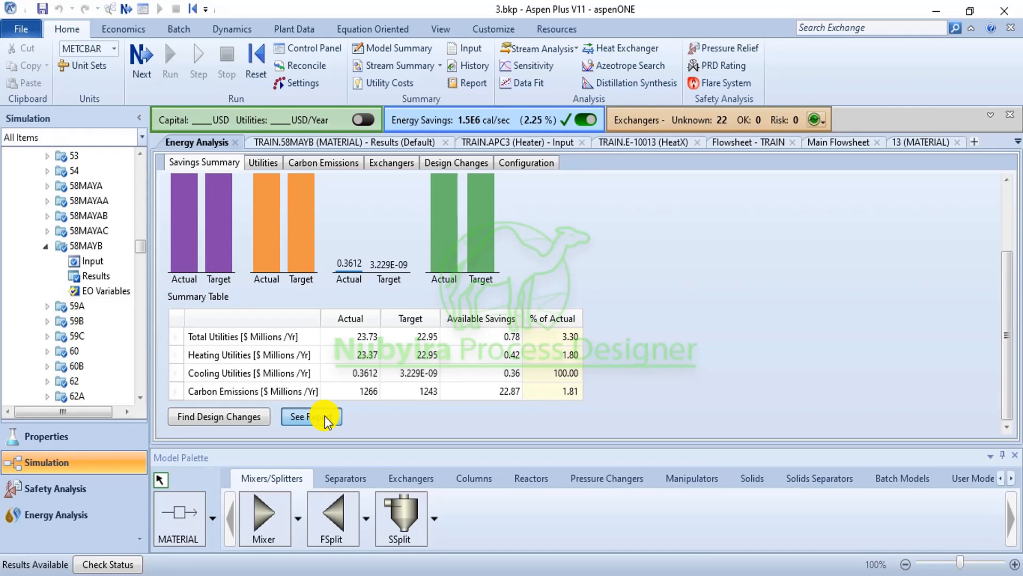
click(297, 420)
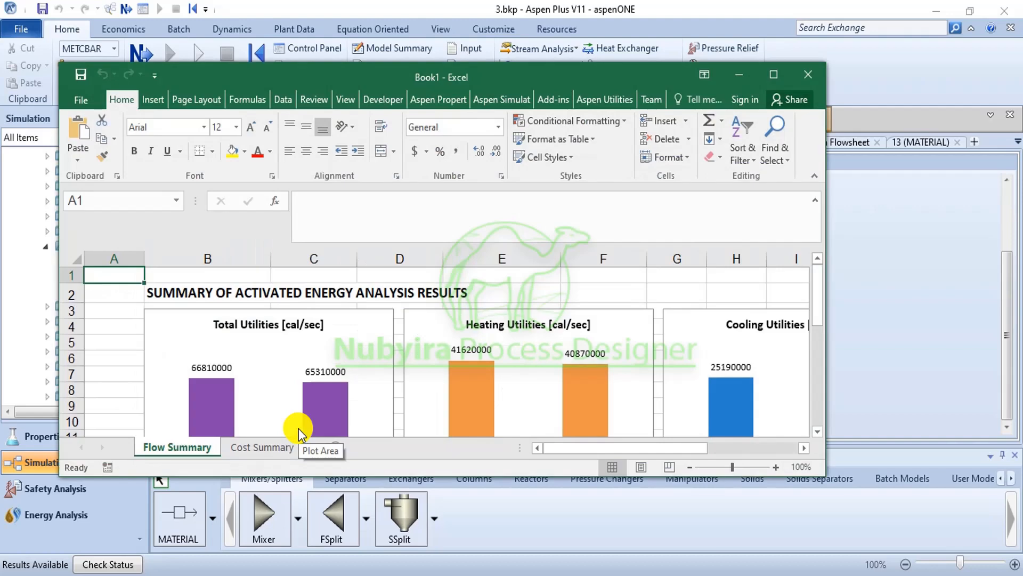
click(773, 75)
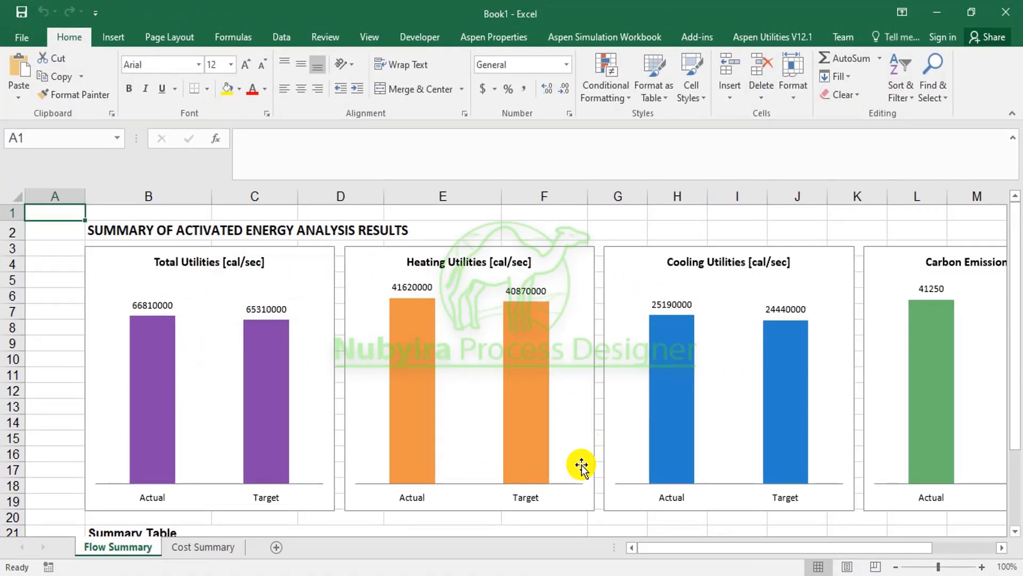
Examine the charts and summary tables on the report's Flow Summary and Cost Summary sheets
drag(692, 554, 746, 546)
scroll(710, 341, down, 4)
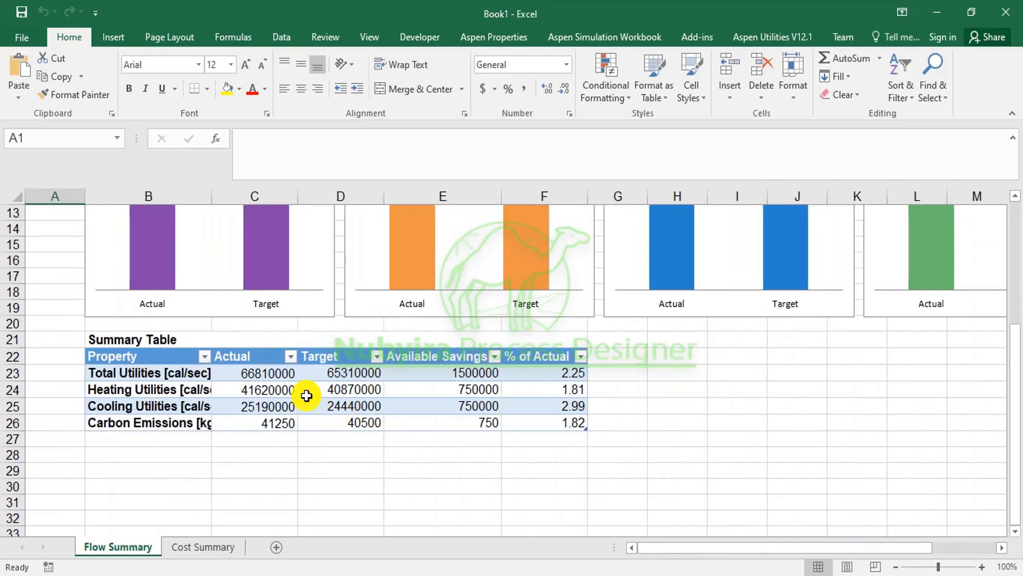
click(207, 547)
scroll(482, 323, down, 6)
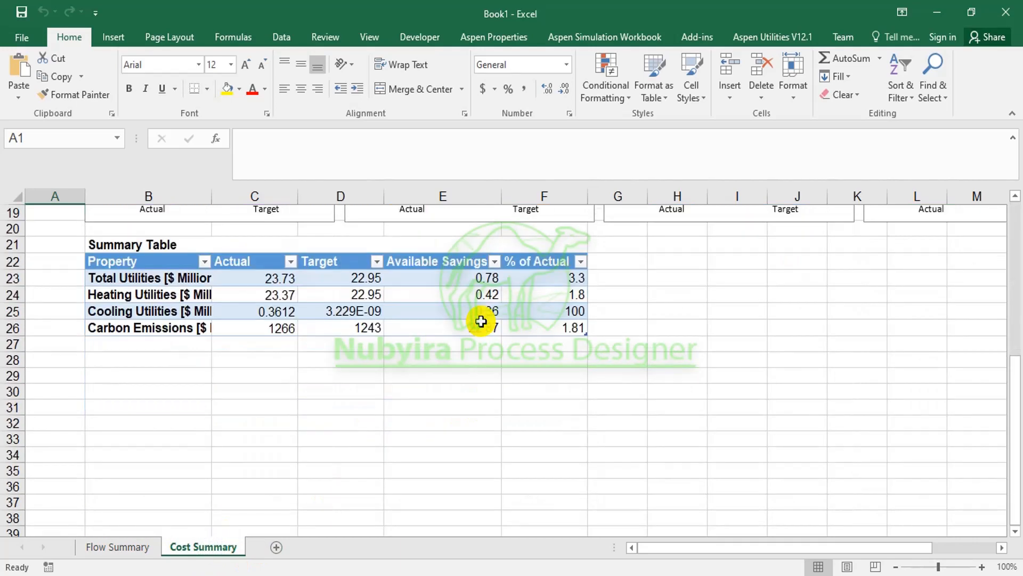
scroll(481, 323, up, 6)
drag(706, 552, 818, 549)
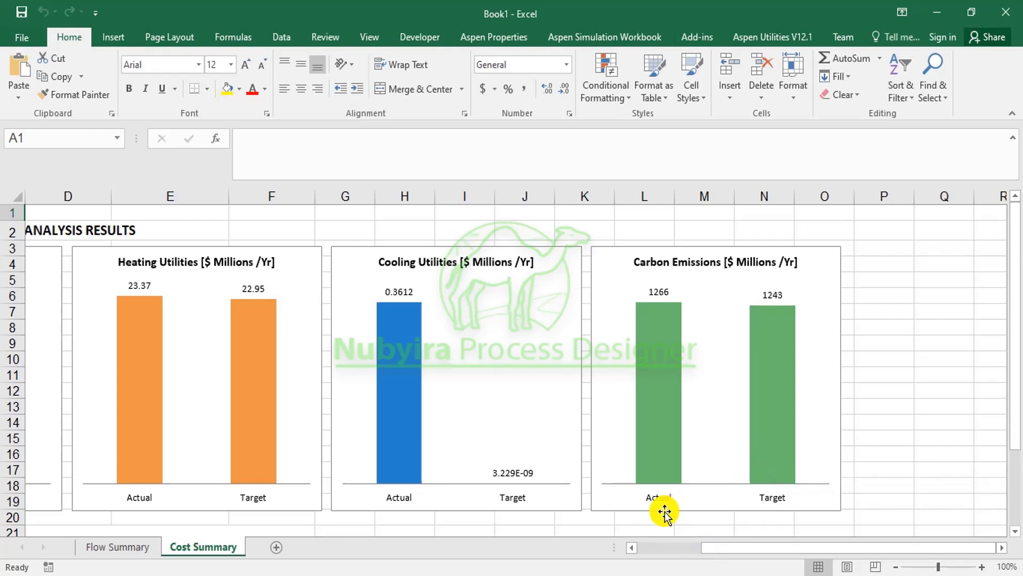
Switch back to the 3.bkp savings summary in Aspen Plus and collapse stream 58MAYB in the navigation tree
mouse_move(528, 575)
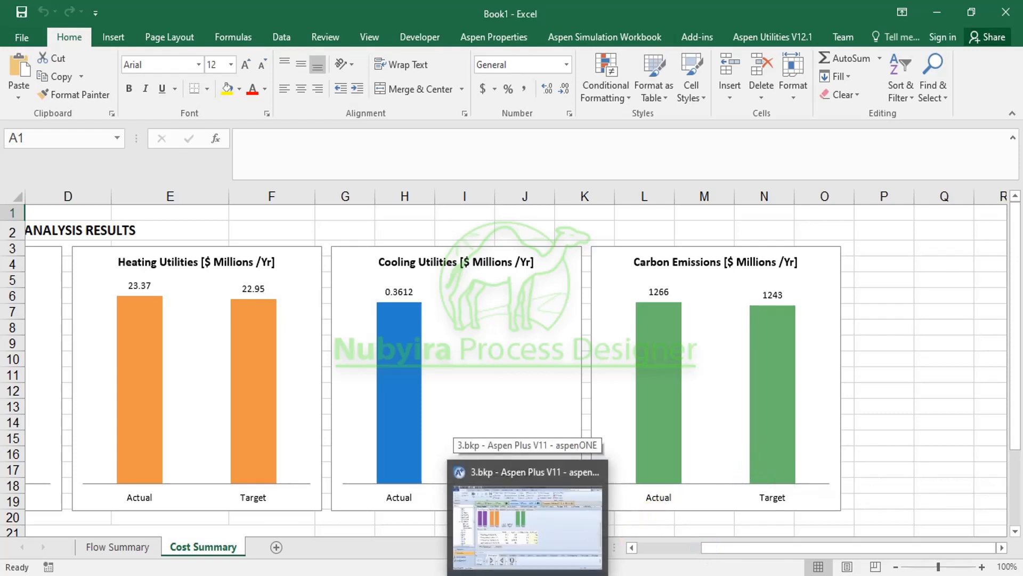
click(527, 528)
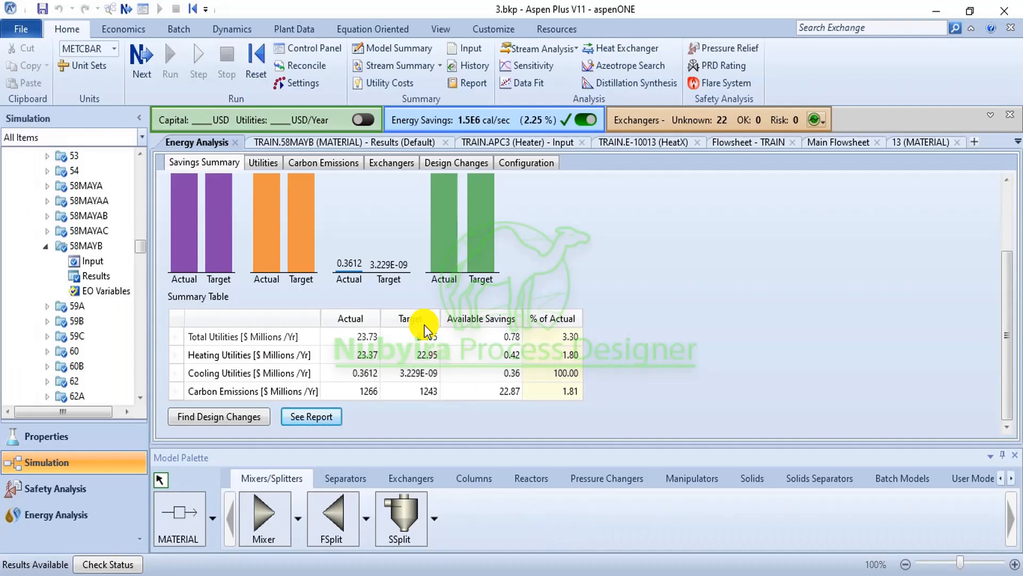
click(46, 246)
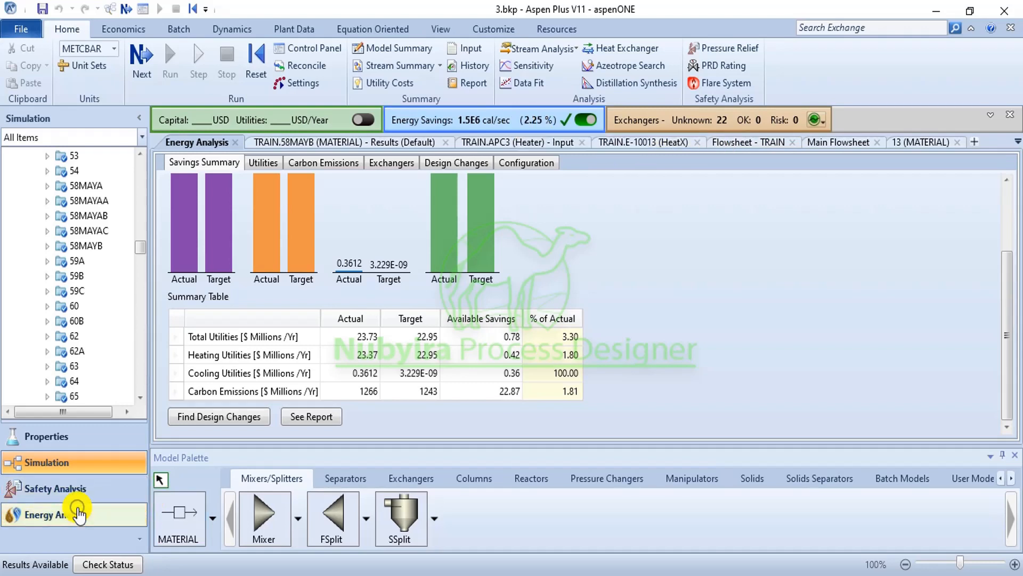
Open the Energy Analysis environment, collapse Scenario 2 in the project tree, and review the Add E-100 design options and required exchanger areas
click(79, 514)
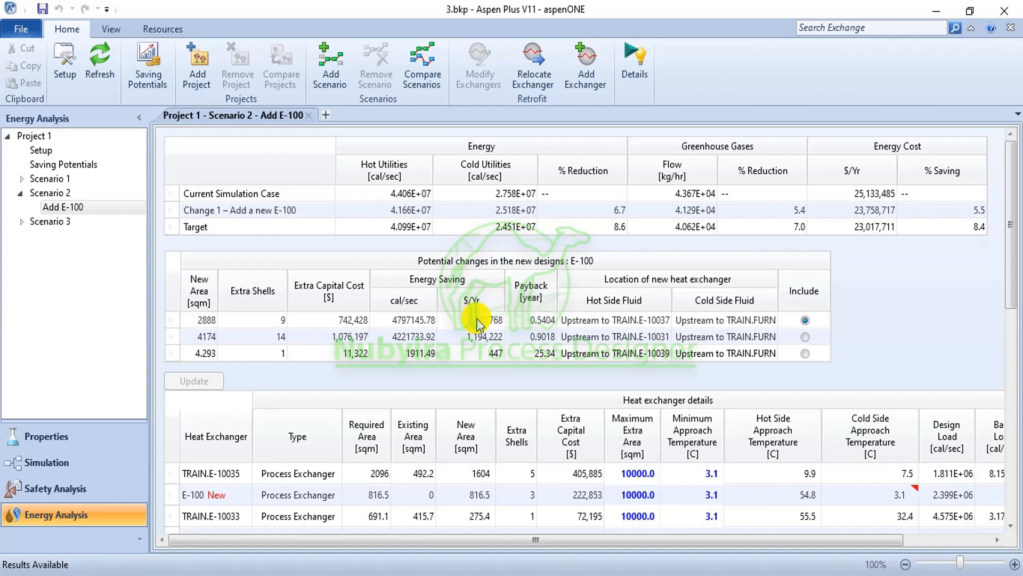
click(24, 194)
scroll(527, 330, down, 3)
scroll(541, 354, down, 3)
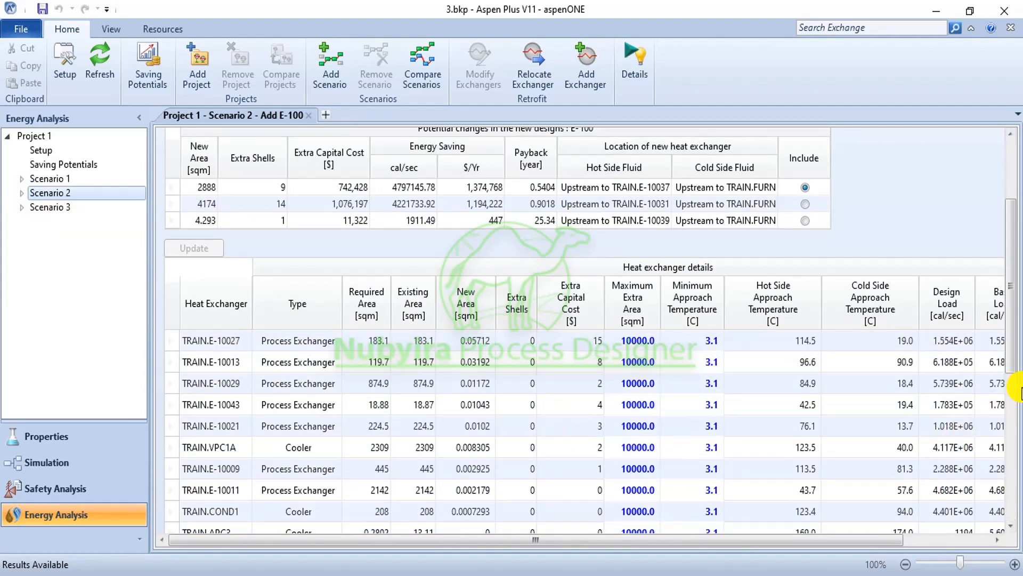
drag(1011, 359, 1016, 516)
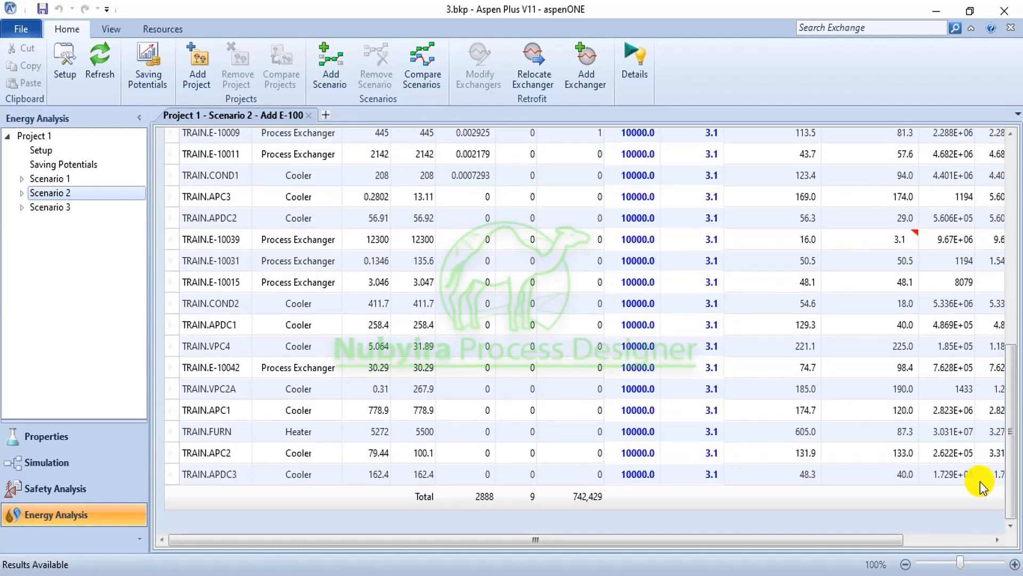
scroll(870, 432, up, 4)
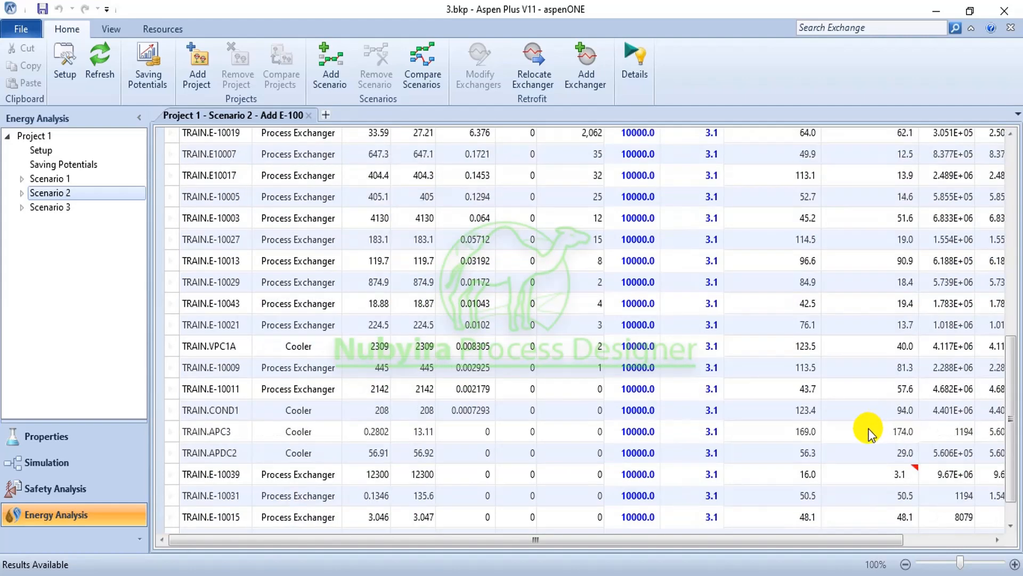
click(1013, 256)
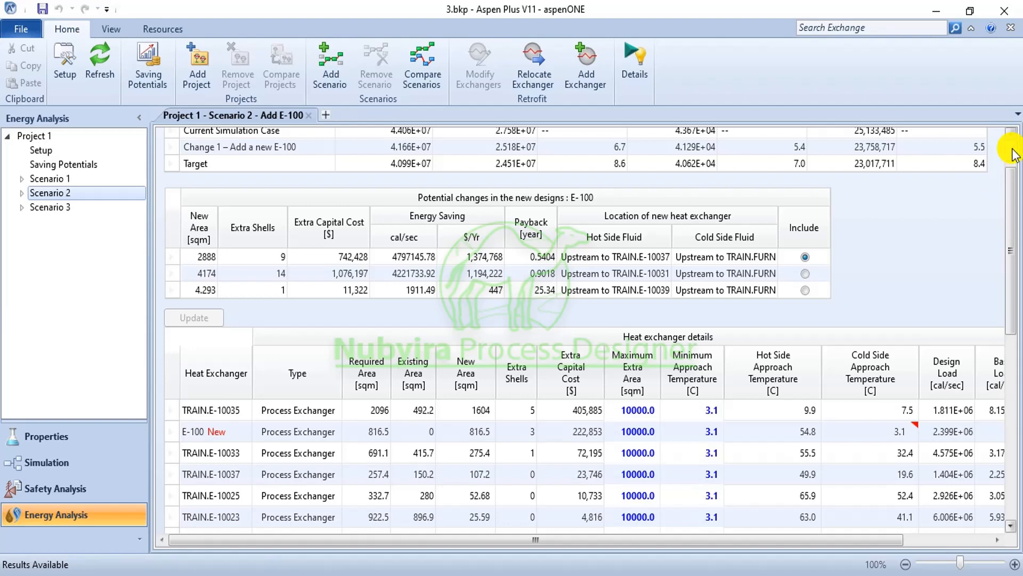
scroll(1015, 160, up, 3)
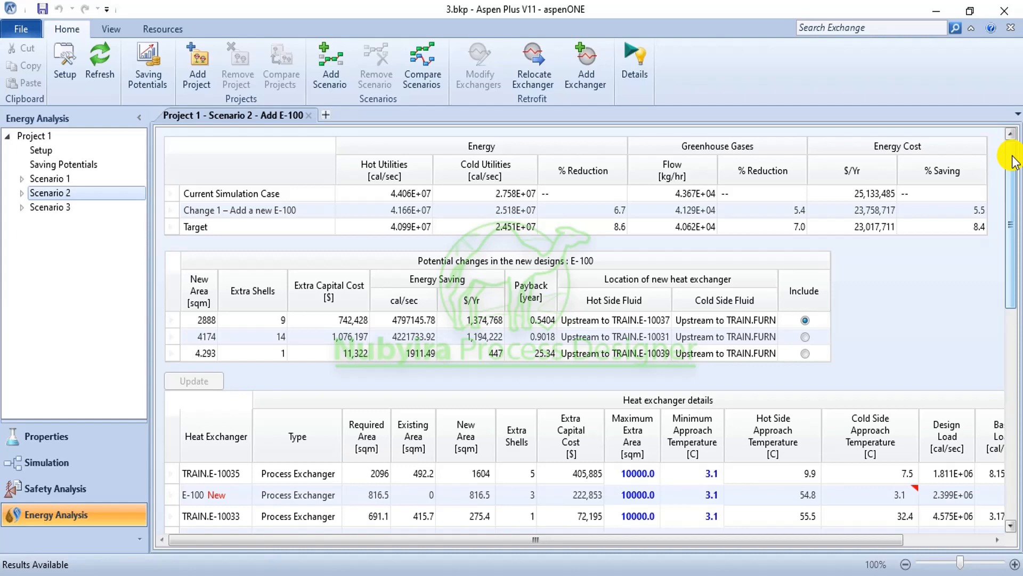
Examine the design load, base load and LMTD correction factor columns of the heat exchanger details, then return to the energy summary
drag(1012, 160, 1012, 261)
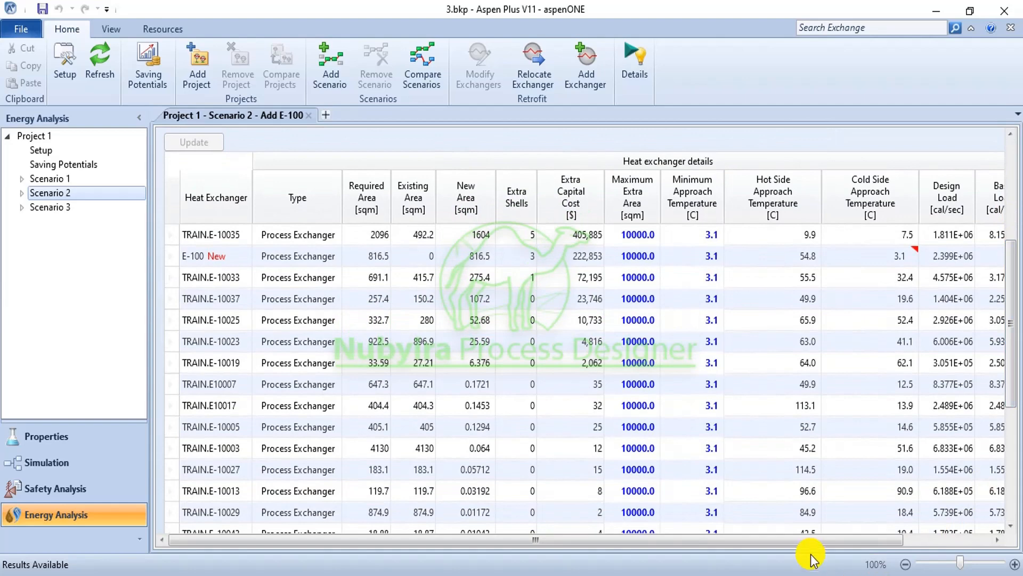
drag(810, 539, 937, 538)
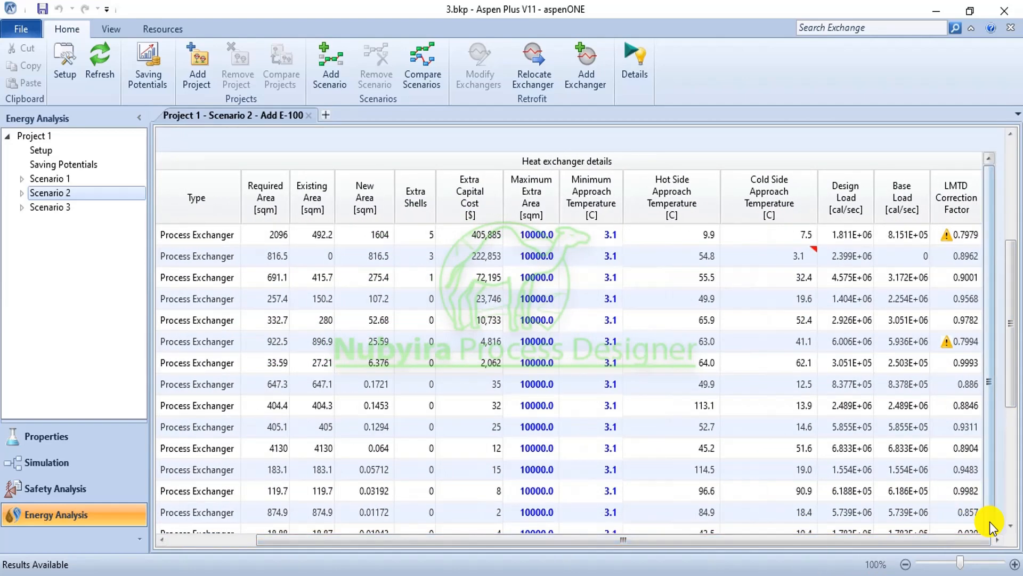
click(1011, 478)
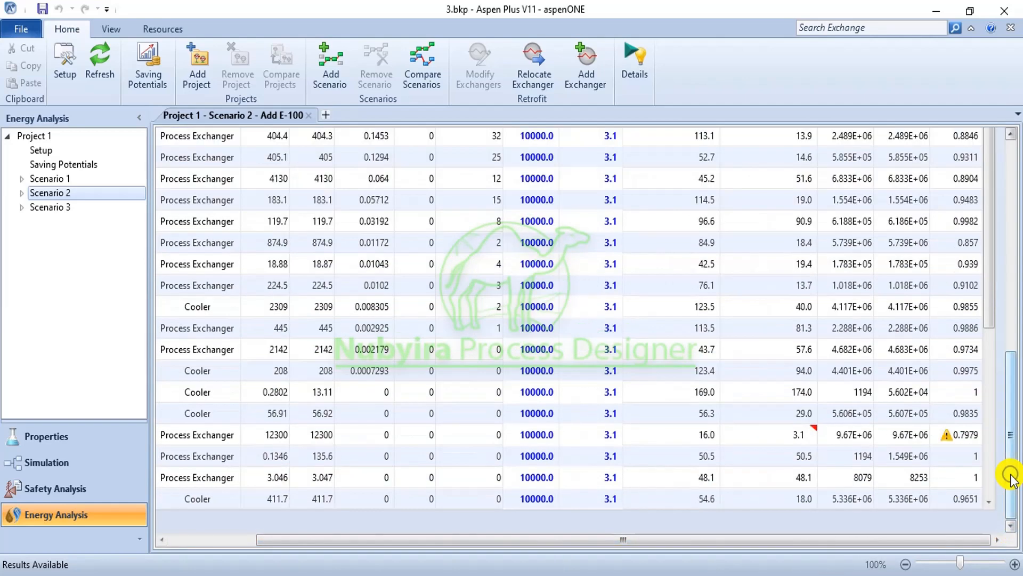
scroll(1012, 479, up, 4)
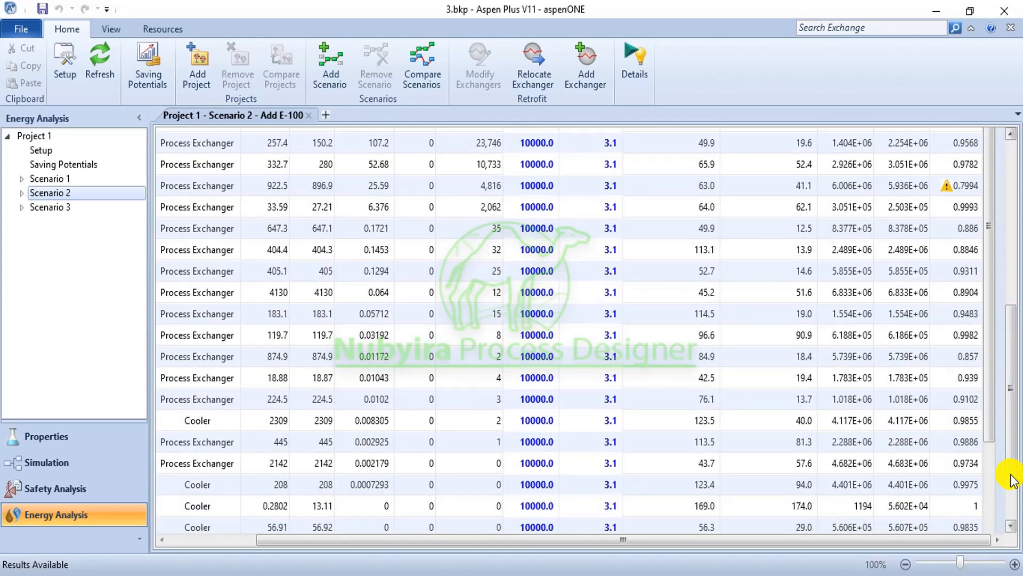
drag(1014, 366, 1012, 262)
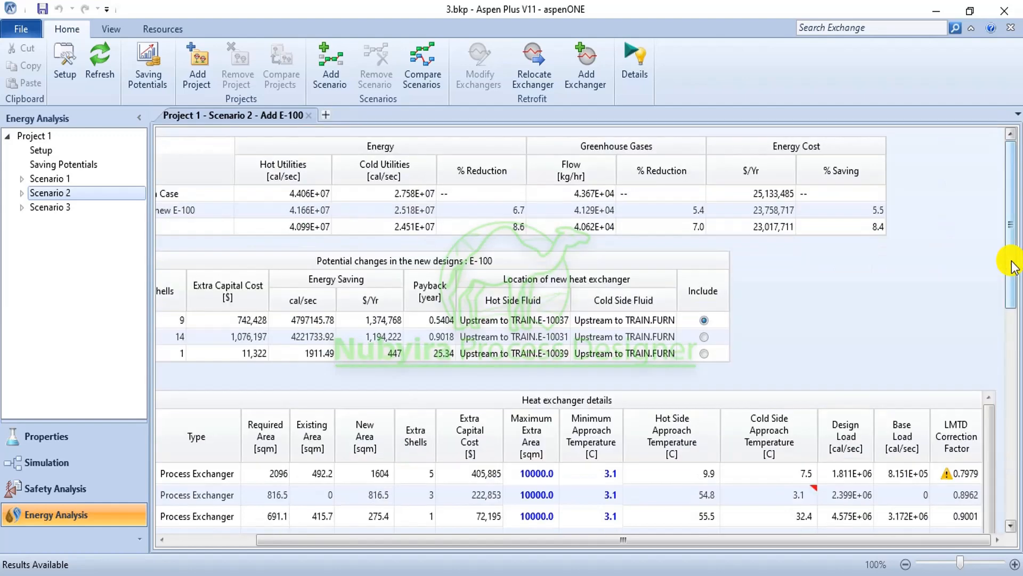